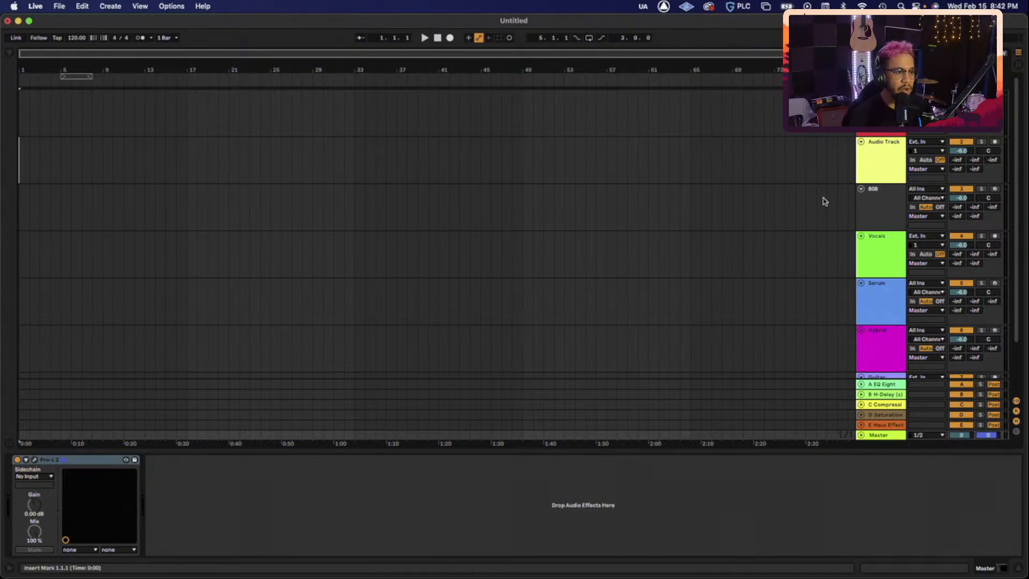
- Bring the Live session back full-screen and launch Splice from the Dock
{"action": "key", "text": "ctrl+Up"}
{"action": "left_click", "coordinate": [774, 189]}
{"action": "key", "text": "ctrl+Up"}
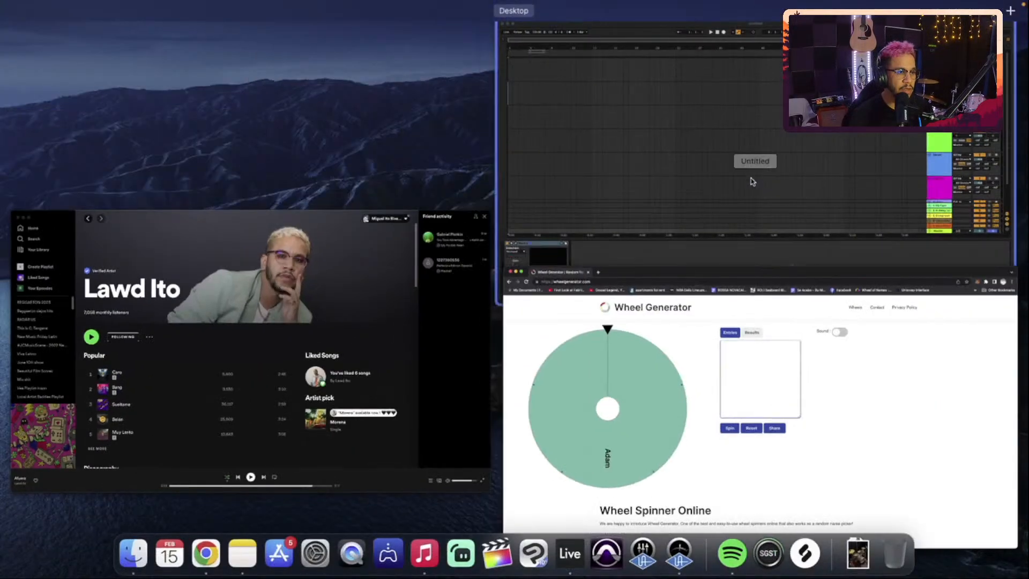
{"action": "left_click", "coordinate": [750, 179]}
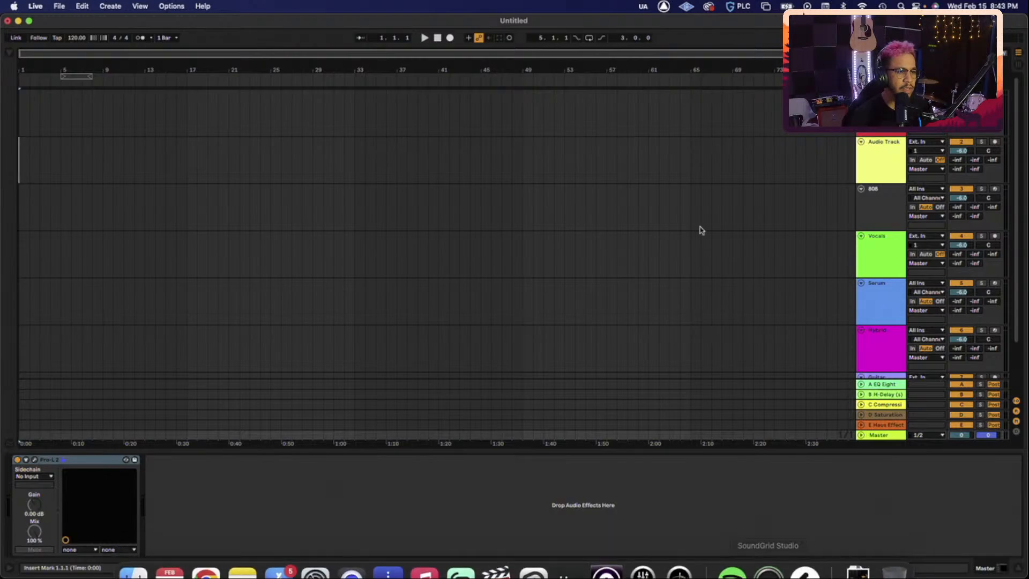
{"action": "mouse_move", "coordinate": [712, 576]}
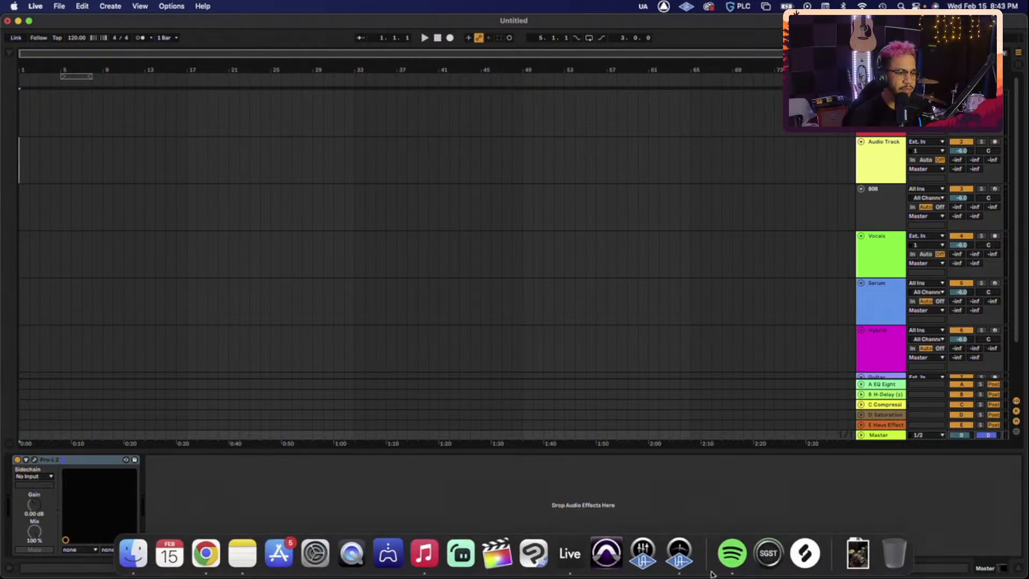
{"action": "left_click", "coordinate": [813, 555]}
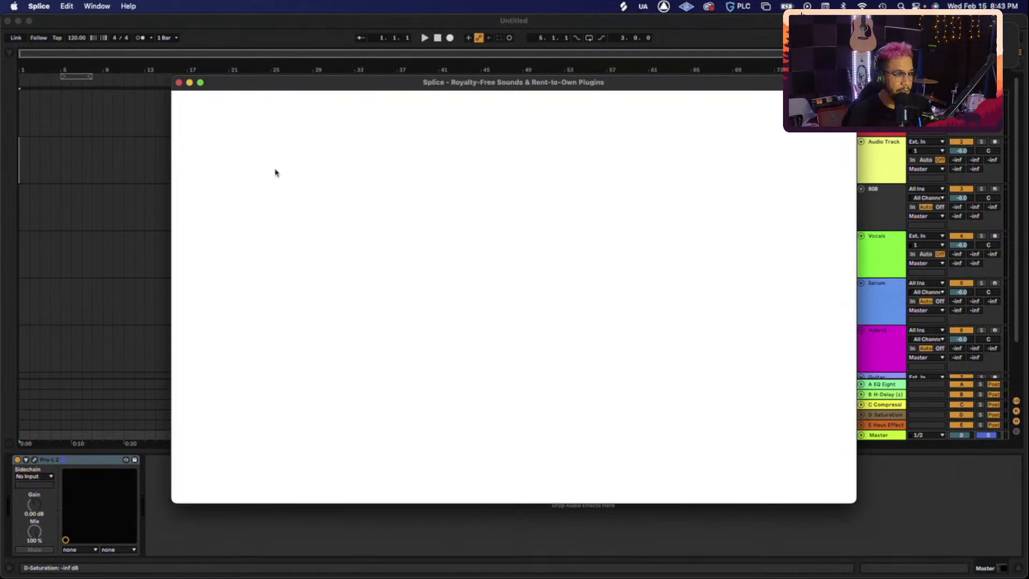
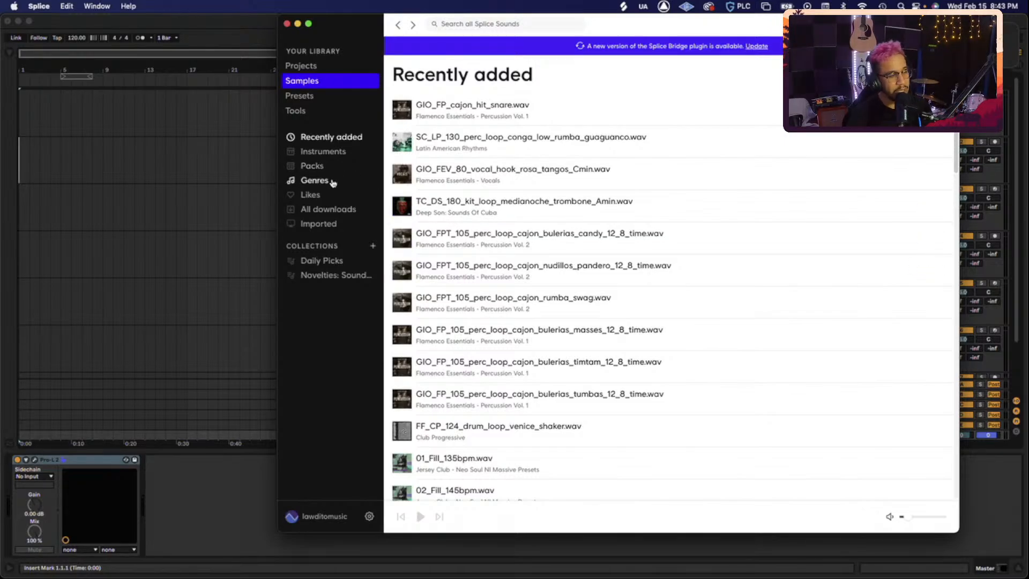
- Enter the account e-mail to sign in to Splice, then return to the Live session
{"action": "left_click", "coordinate": [240, 173]}
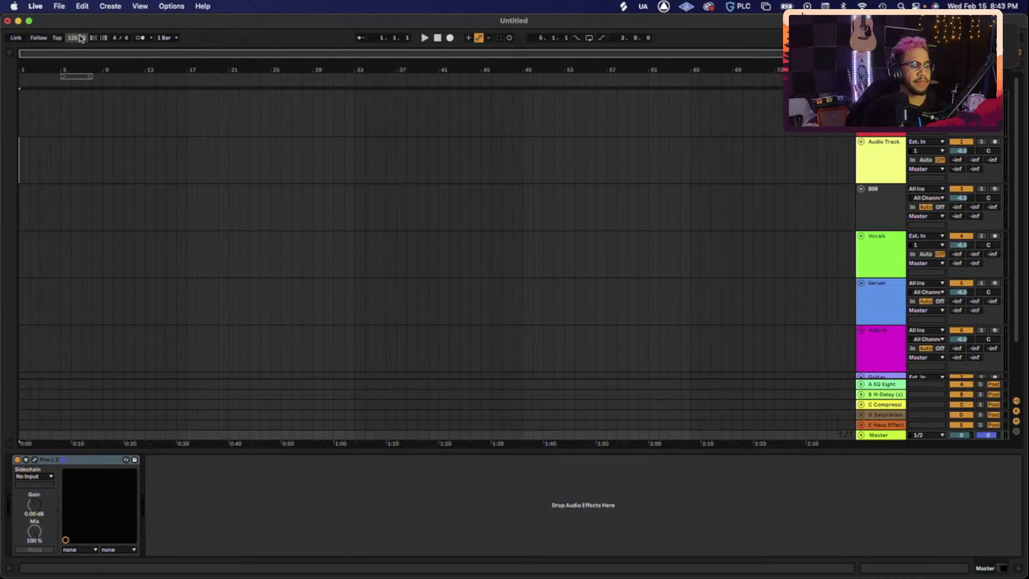
- Lower the project tempo from 120 to 105 BPM and bring the Splice window forward
{"action": "left_click", "coordinate": [80, 38]}
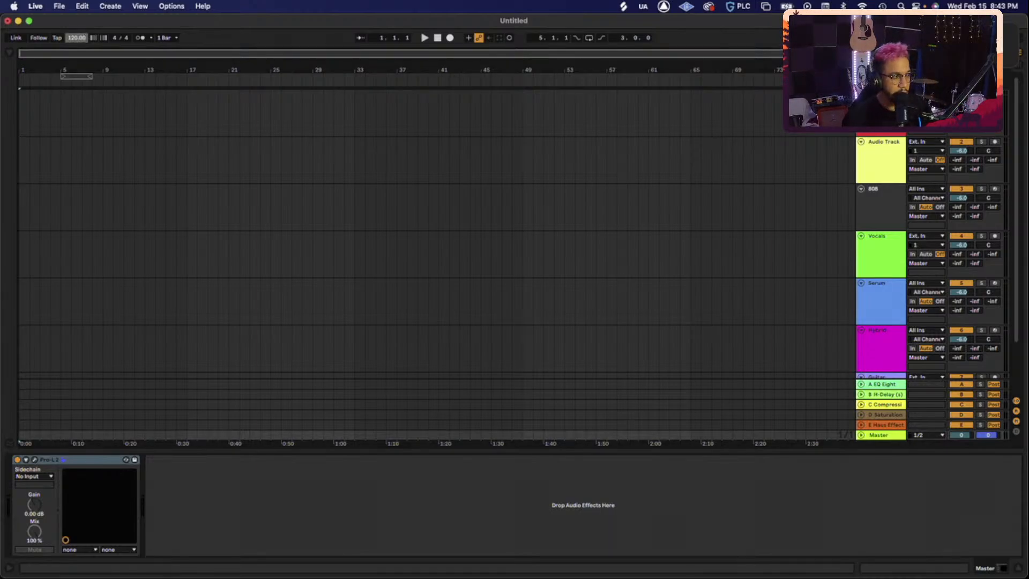
{"action": "key", "text": "Down"}
{"action": "key", "text": "Down"}
{"action": "key", "text": "Down"}
{"action": "key", "text": "Down"}
{"action": "key", "text": "Down"}
{"action": "key", "text": "Down"}
{"action": "key", "text": "Down"}
{"action": "key", "text": "Down"}
{"action": "key", "text": "Down"}
{"action": "key", "text": "Down"}
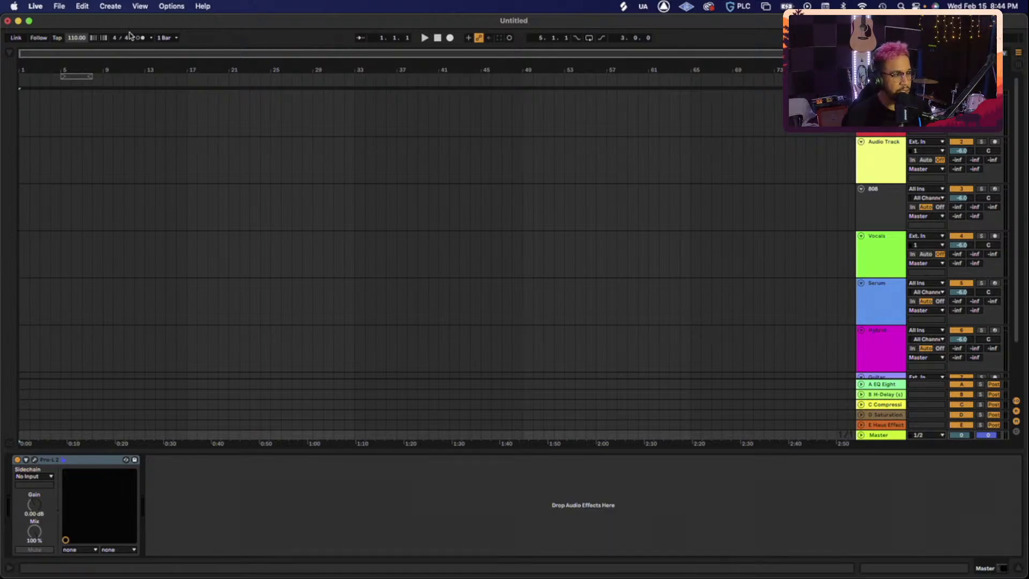
{"action": "scroll", "coordinate": [84, 41], "scroll_direction": "down", "scroll_amount": 2}
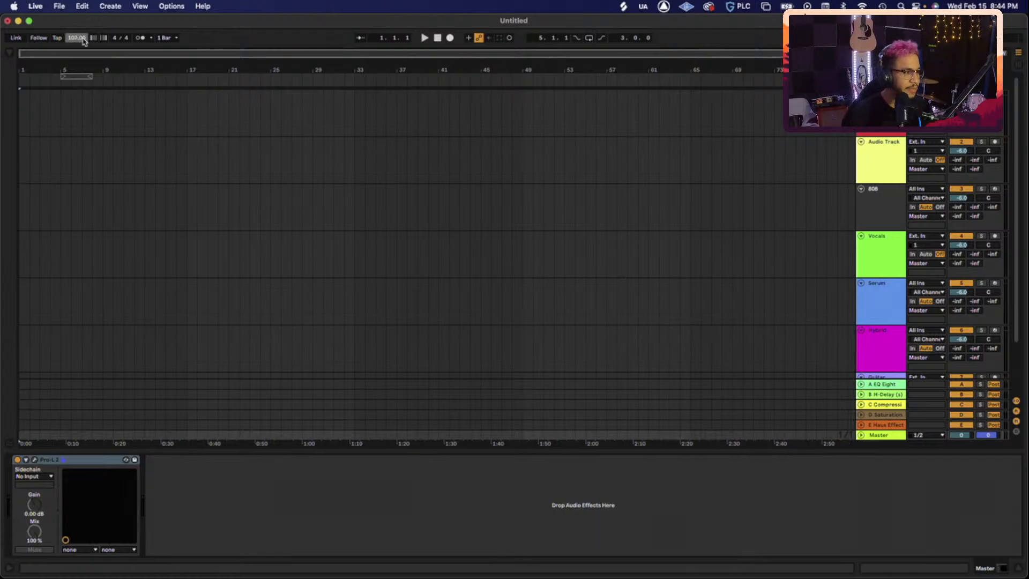
{"action": "scroll", "coordinate": [84, 41], "scroll_direction": "down", "scroll_amount": 2}
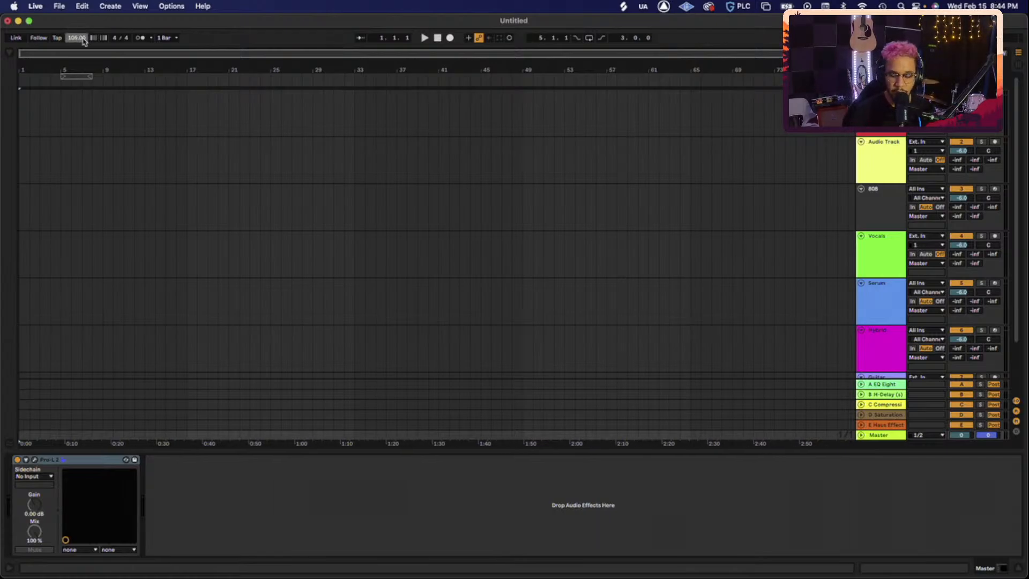
{"action": "key", "text": "ctrl+Up"}
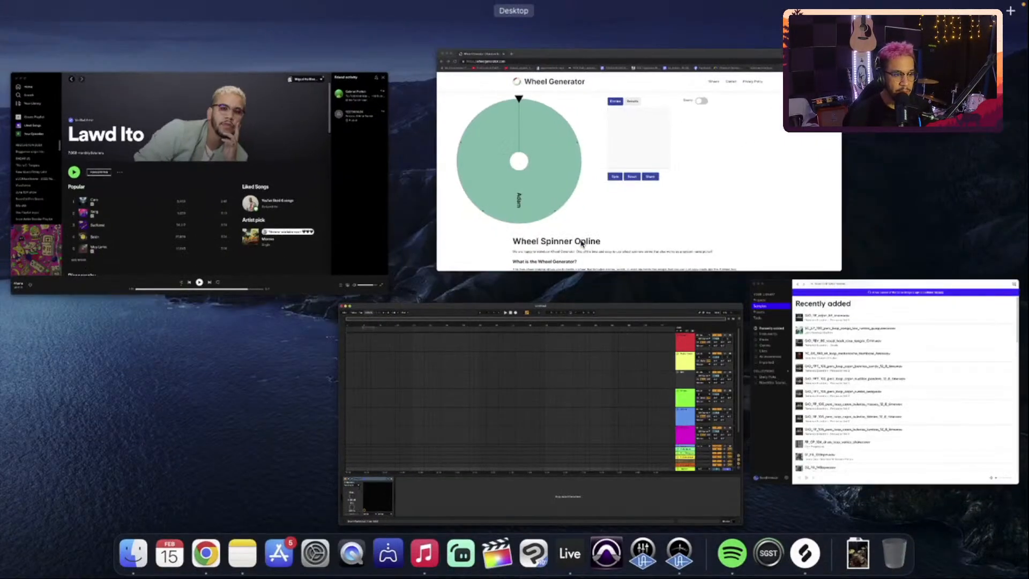
{"action": "left_click", "coordinate": [967, 379]}
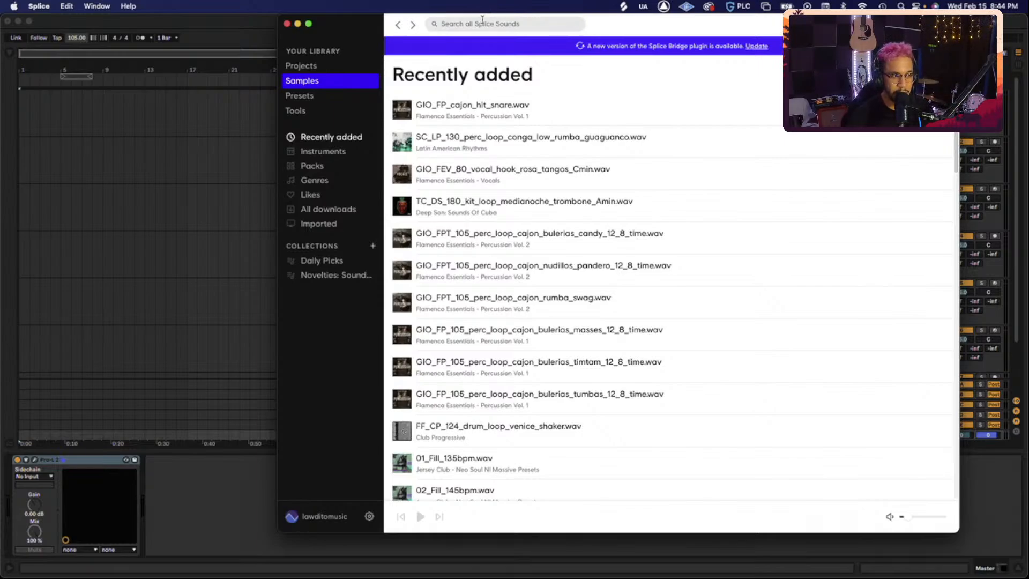
- Search the Splice library for '105bpm'
{"action": "left_click", "coordinate": [365, 23]}
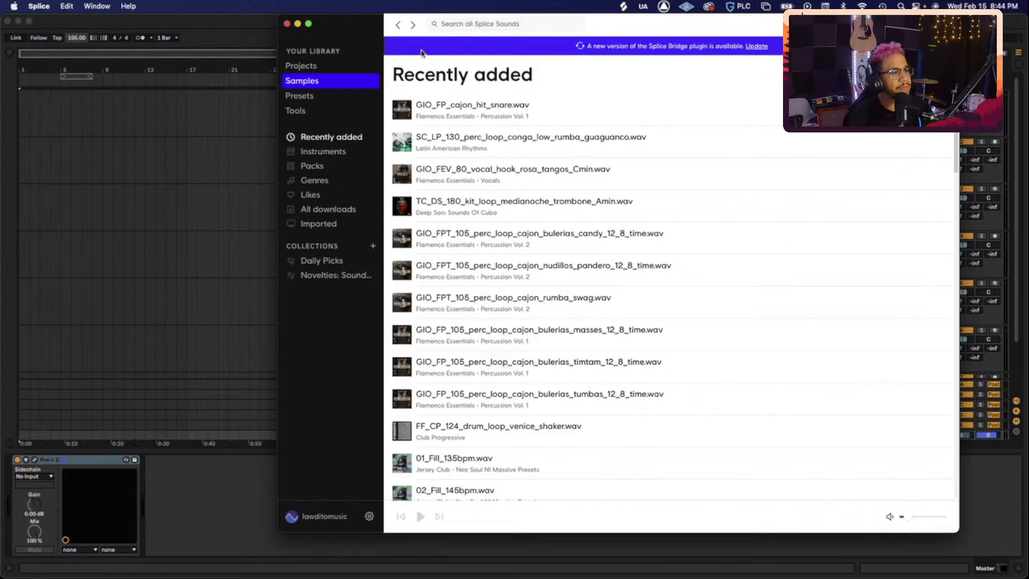
{"action": "left_click", "coordinate": [480, 24]}
{"action": "type", "text": "105"}
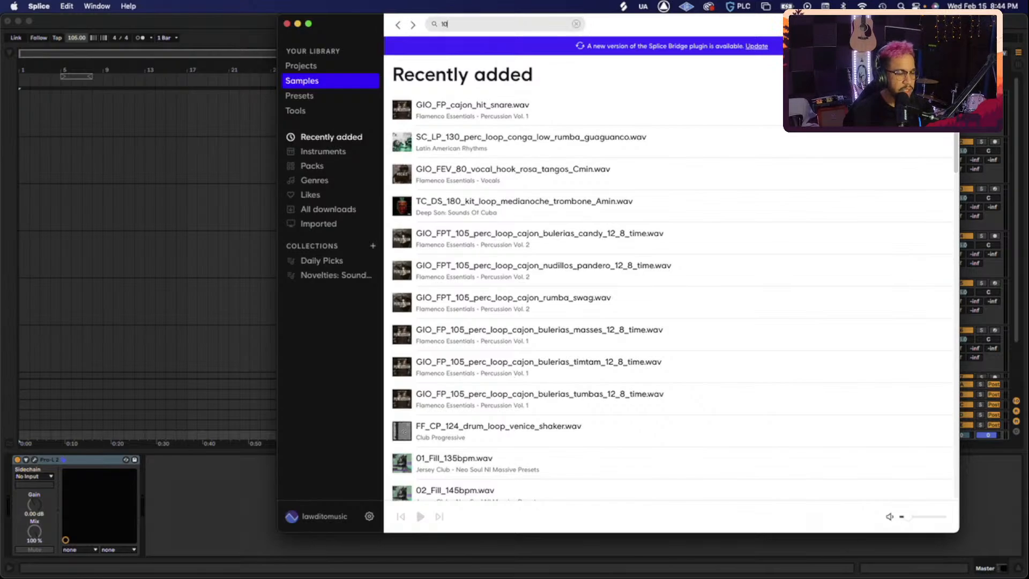
{"action": "key", "text": "Return"}
{"action": "type", "text": "bpm"}
{"action": "key", "text": "Return"}
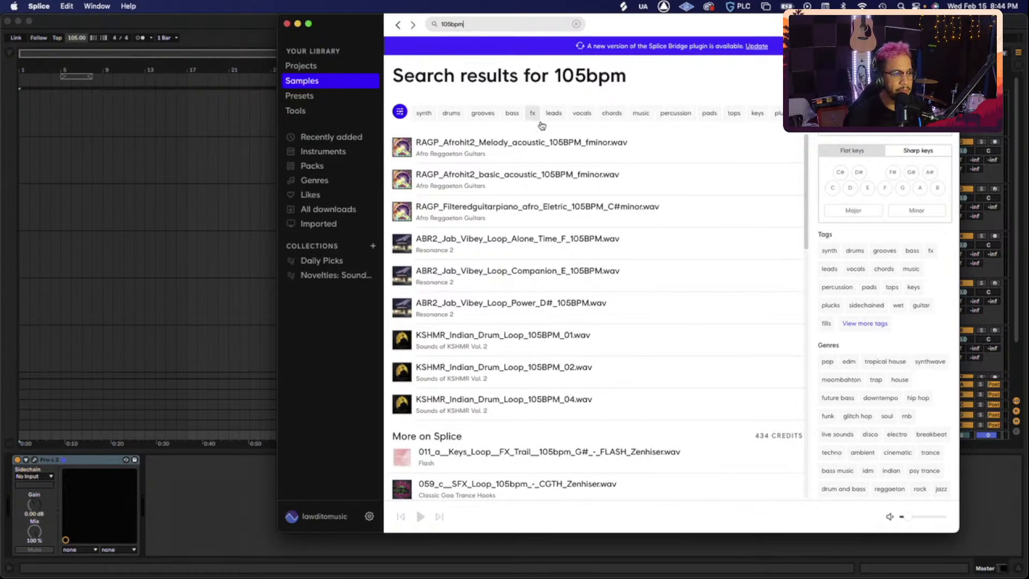
- Filter results to the drums tag, trim the search to '105', and raise preview volume
{"action": "left_click", "coordinate": [453, 113]}
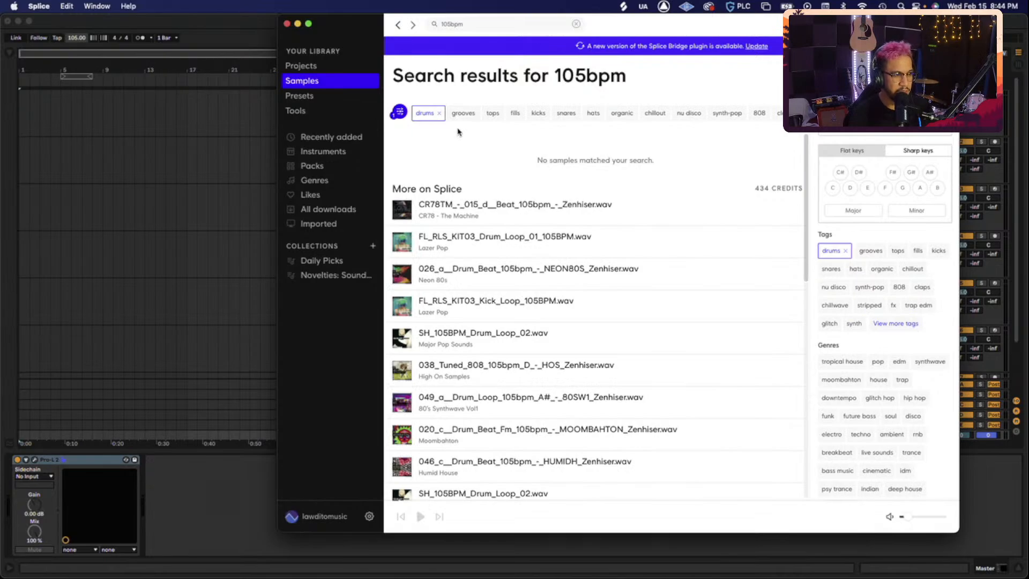
{"action": "left_click", "coordinate": [479, 23]}
{"action": "key", "text": "BackSpace"}
{"action": "key", "text": "BackSpace"}
{"action": "key", "text": "BackSpace"}
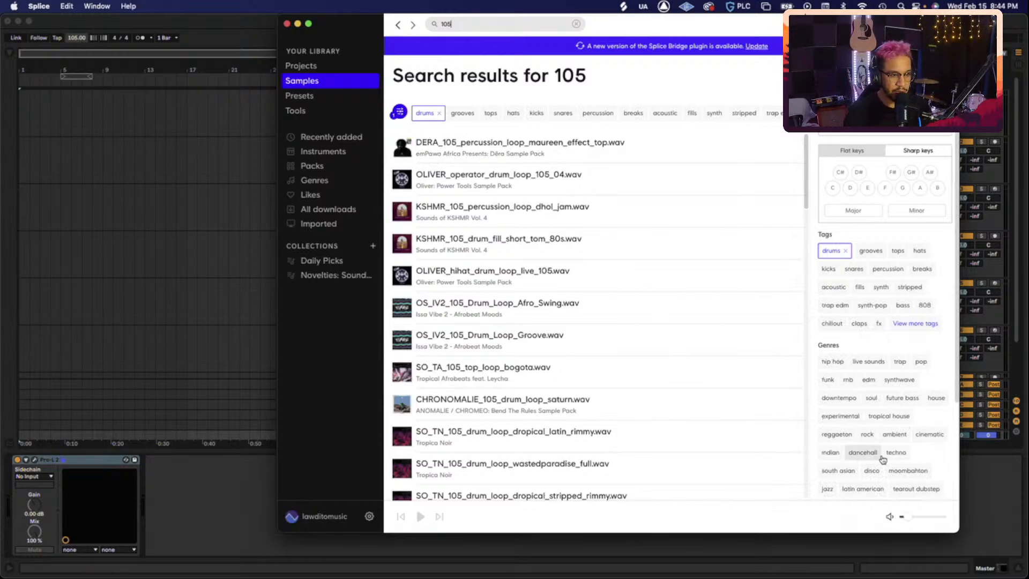
{"action": "left_click_drag", "start_coordinate": [906, 517], "coordinate": [920, 519]}
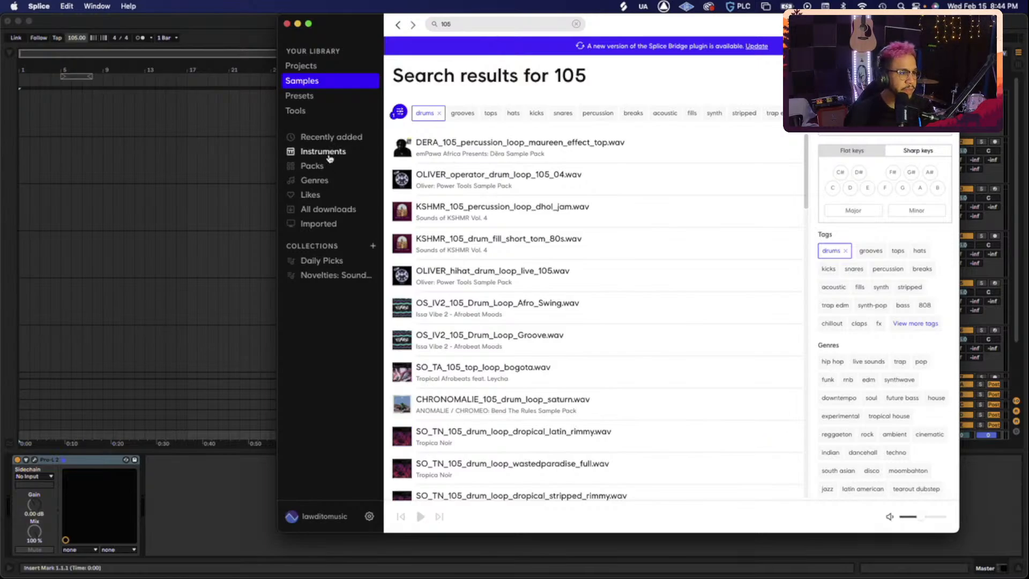
- Preview the DERA_105, OLIVER drum loop, KSHMR dhol and KSHMR tom fill samples
{"action": "left_click", "coordinate": [397, 150]}
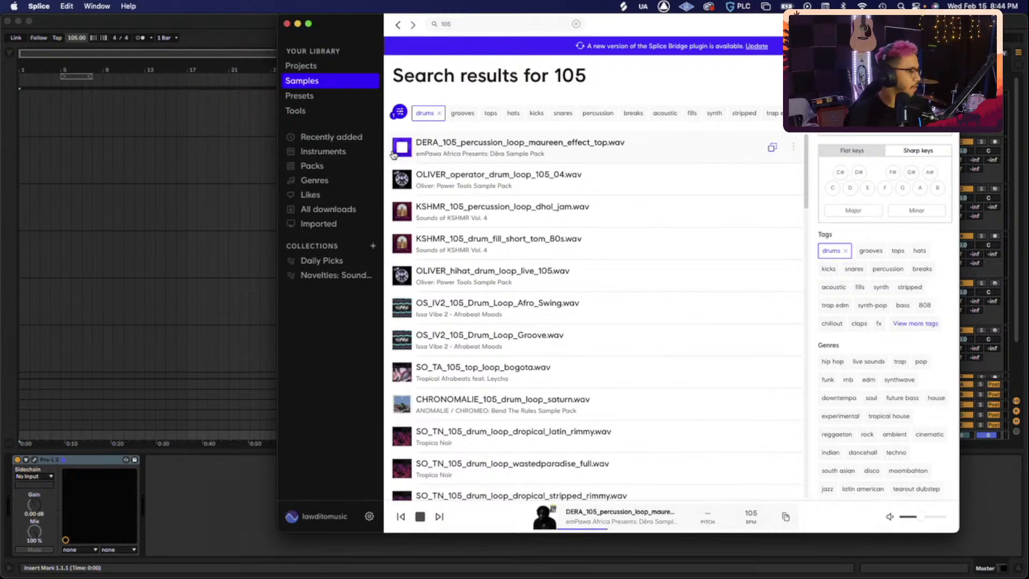
{"action": "left_click", "coordinate": [403, 179]}
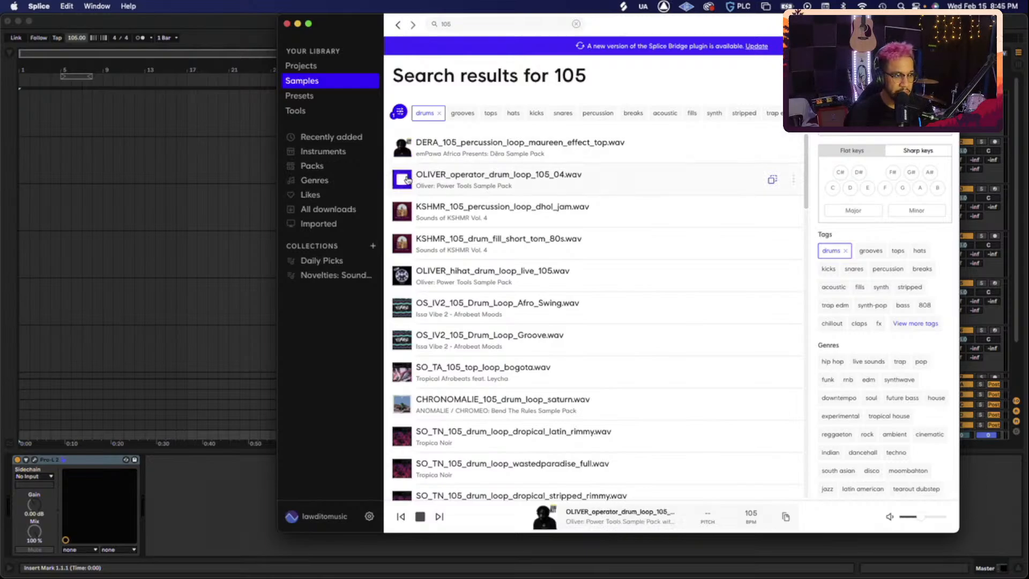
{"action": "left_click", "coordinate": [403, 209]}
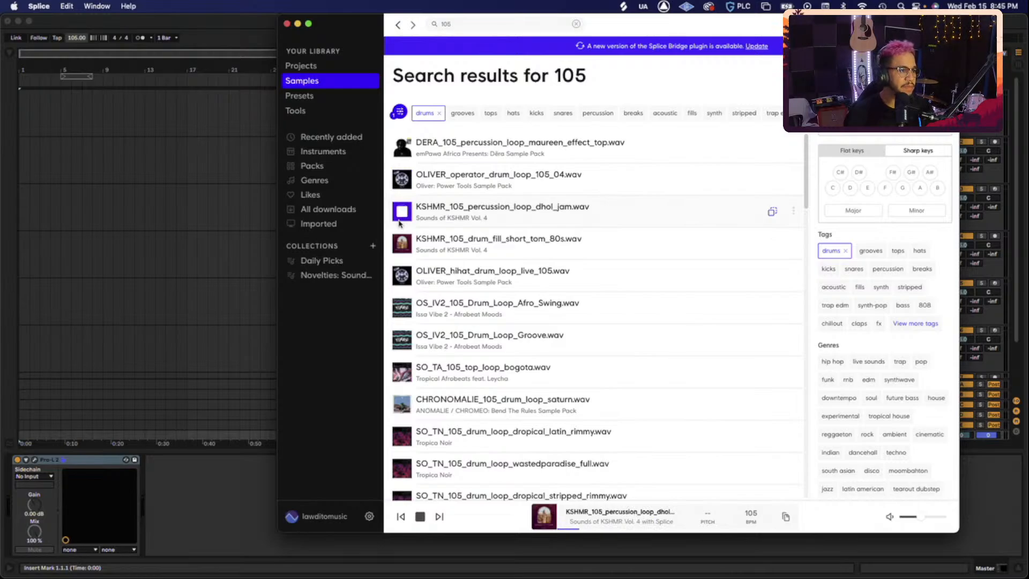
{"action": "left_click", "coordinate": [404, 241]}
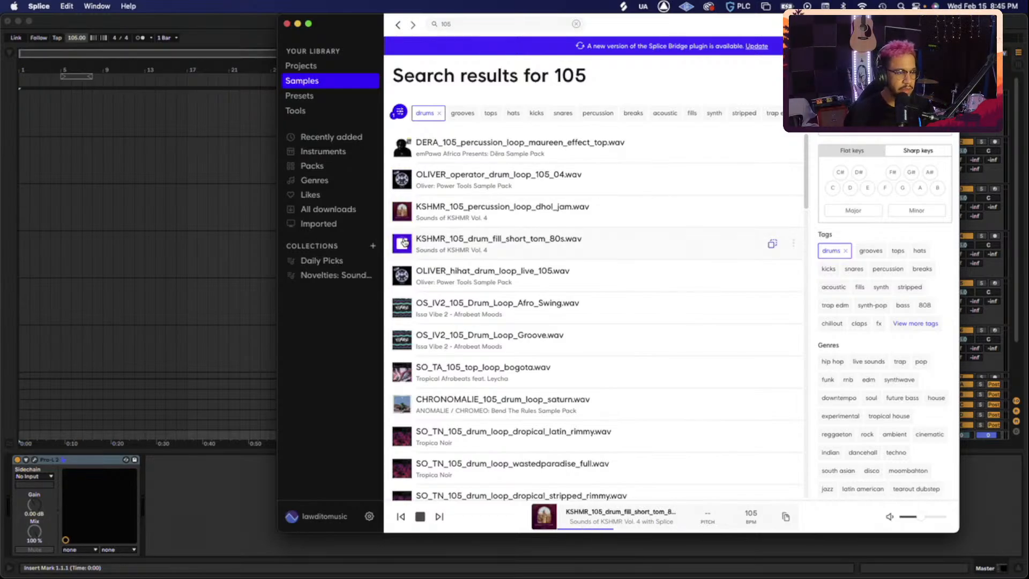
{"action": "key", "text": "Down"}
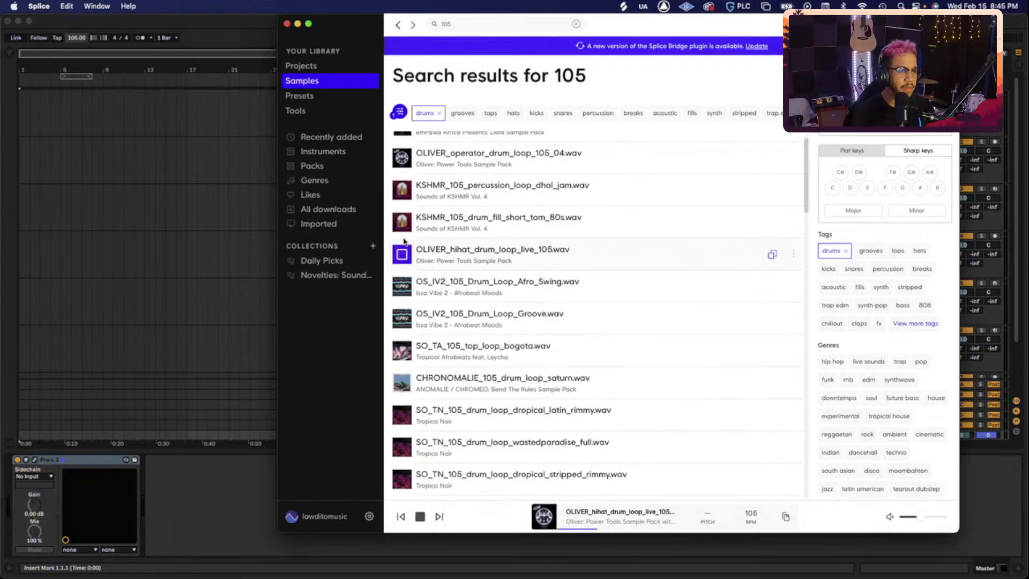
- Replay the dhol loop, then drag OS_IV2_105_Drum_Loop_Afro_Swing.wav into the arrangement
{"action": "scroll", "coordinate": [415, 215], "scroll_direction": "up", "scroll_amount": 1}
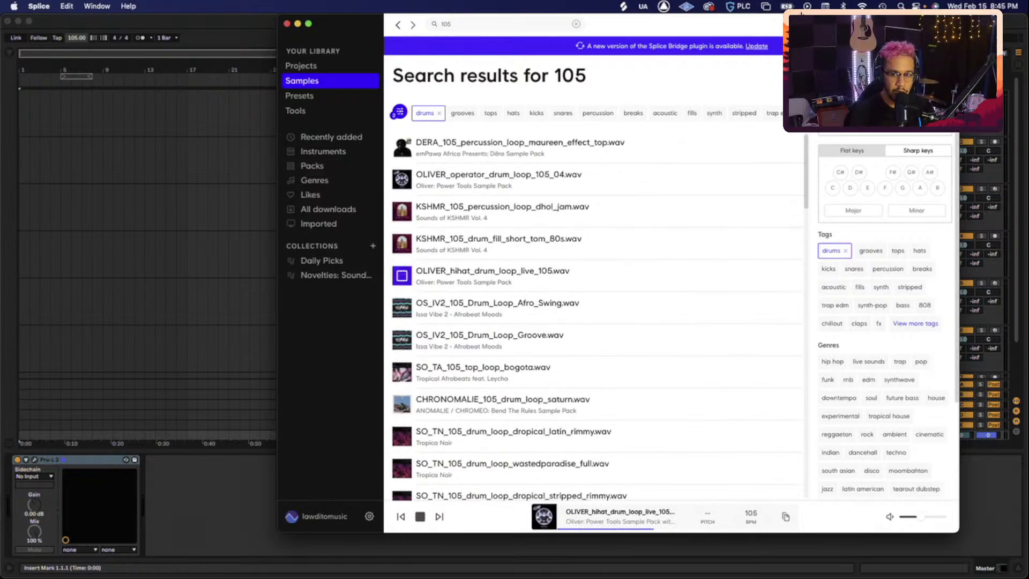
{"action": "left_click", "coordinate": [411, 216]}
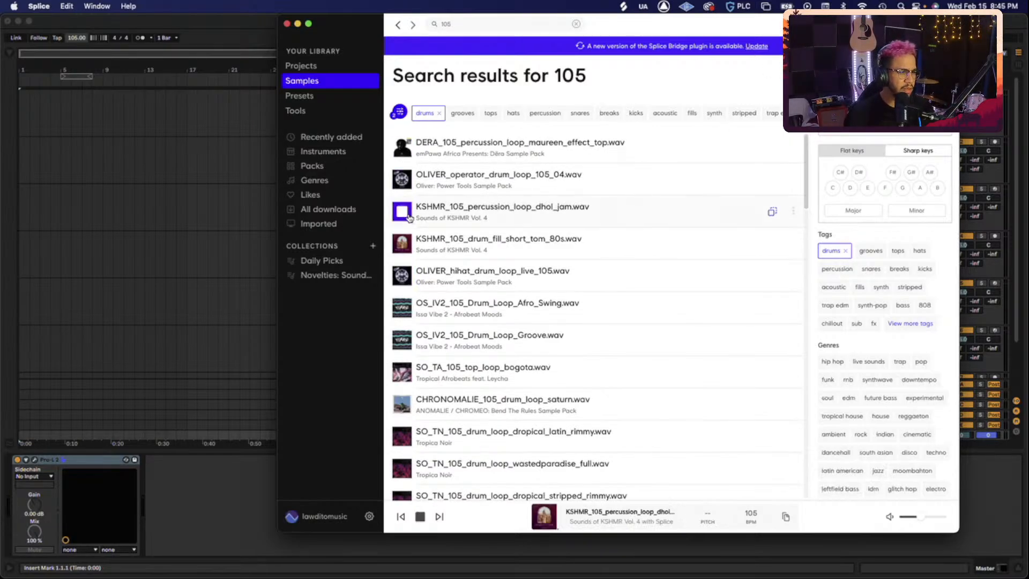
{"action": "key", "text": "Down"}
{"action": "key", "text": "Down"}
{"action": "key", "text": "Down"}
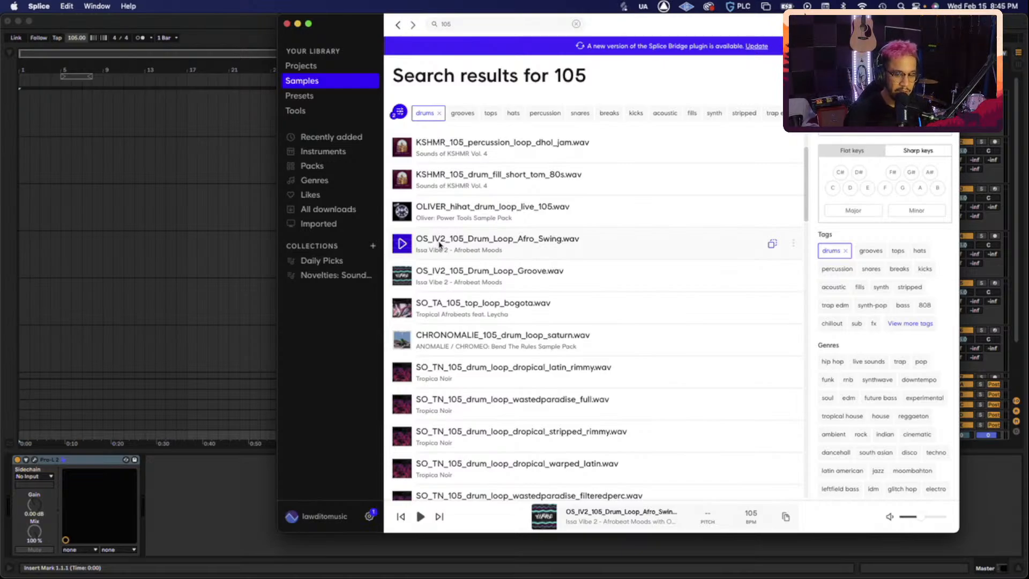
{"action": "left_click_drag", "start_coordinate": [440, 243], "coordinate": [24, 150]}
- Drop the Afro_Swing loop at the start of the Audio Track and zoom around bar 1
{"action": "left_click", "coordinate": [24, 150]}
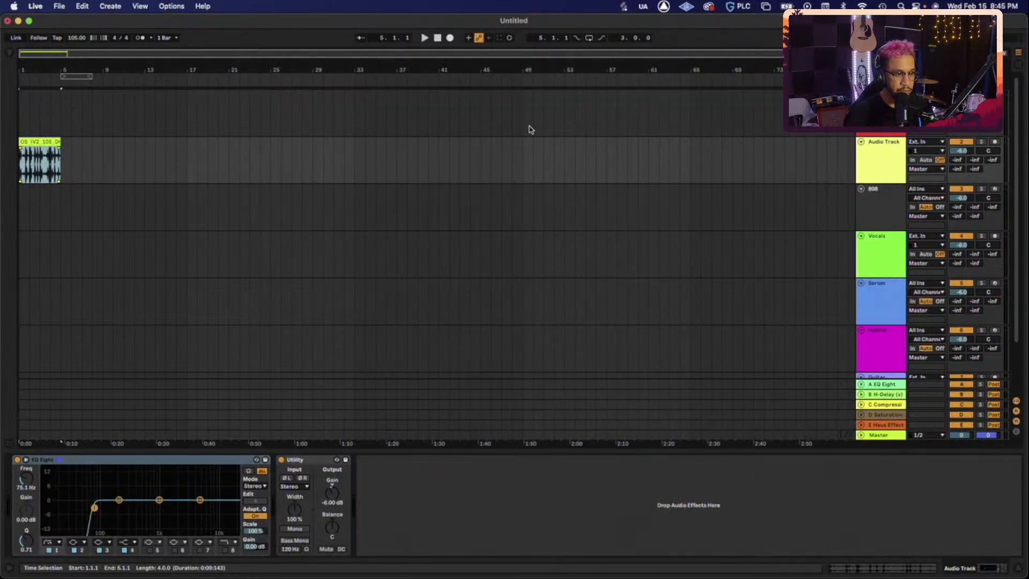
{"action": "left_click_drag", "start_coordinate": [33, 54], "coordinate": [39, 177]}
{"action": "left_click_drag", "start_coordinate": [70, 69], "coordinate": [245, 26]}
{"action": "left_click_drag", "start_coordinate": [60, 57], "coordinate": [56, 57]}
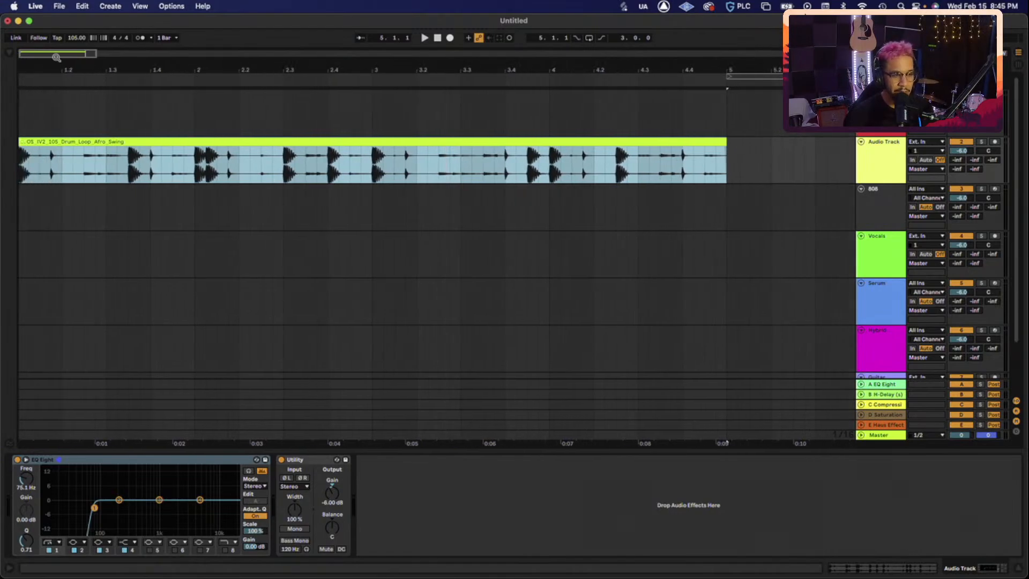
- Duplicate the drum loop clip right after itself and select both copies
{"action": "left_click", "coordinate": [878, 155]}
{"action": "left_click", "coordinate": [572, 142]}
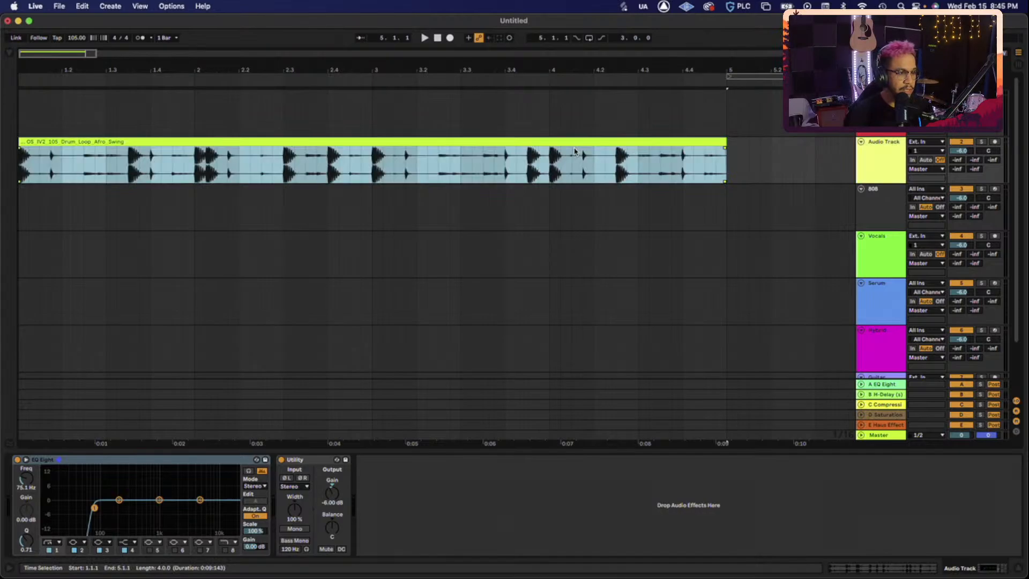
{"action": "key", "text": "super+d"}
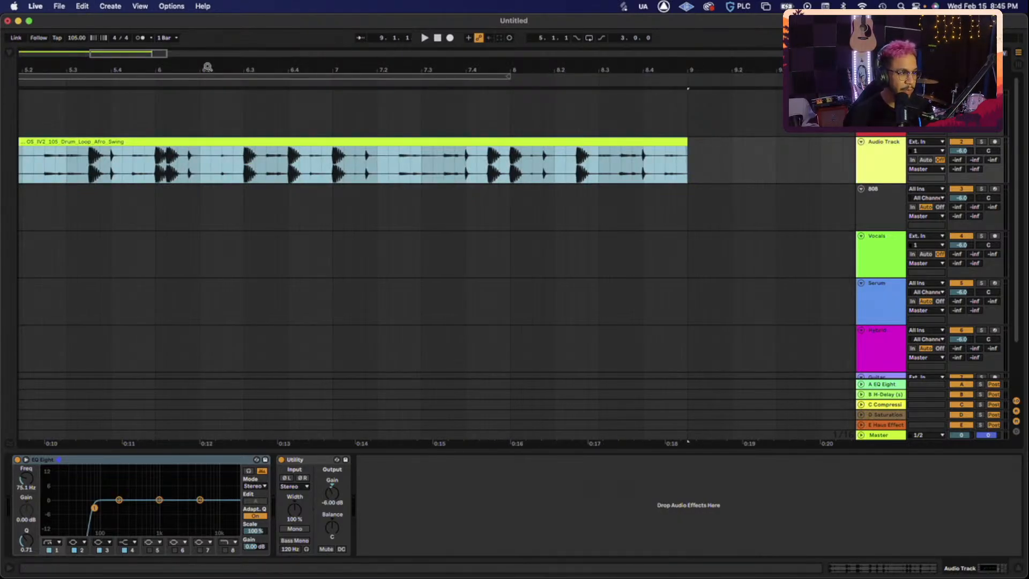
{"action": "left_click_drag", "start_coordinate": [148, 53], "coordinate": [144, 120]}
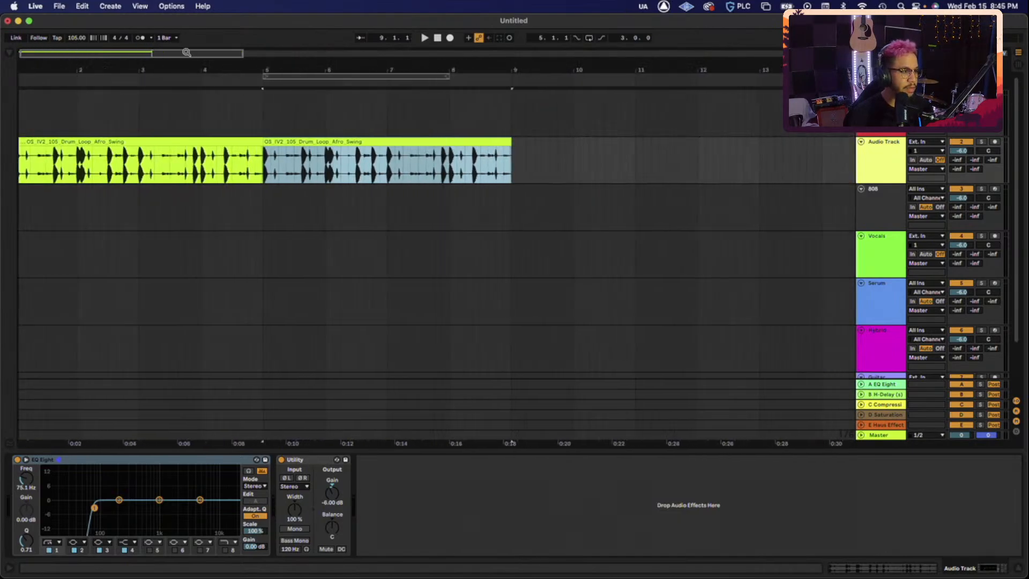
{"action": "left_click", "coordinate": [109, 141], "text": "shift"}
- Loop both drum clips over bars 1–9 and play them back
{"action": "key", "text": "super+l"}
{"action": "key", "text": "space"}
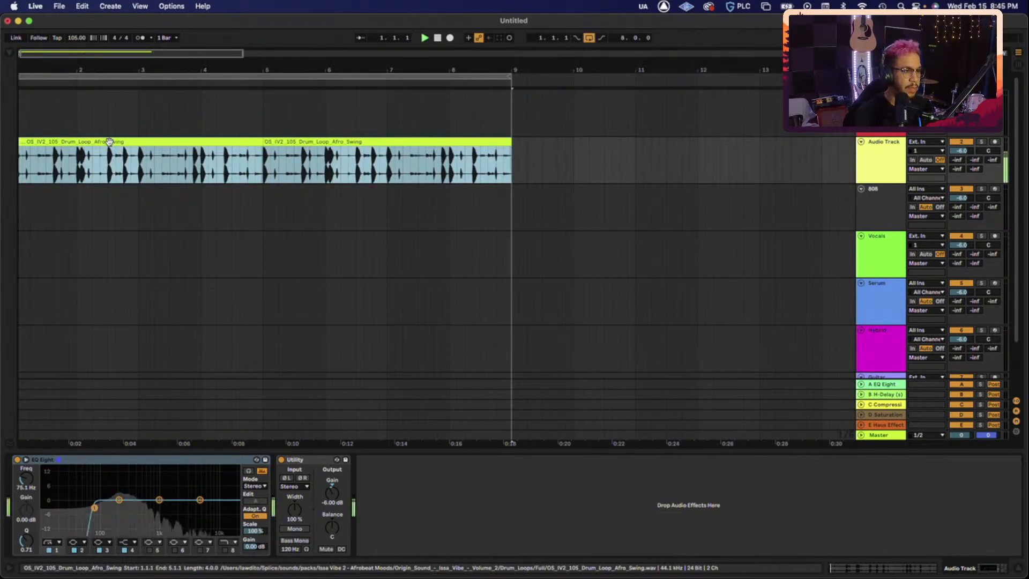
{"action": "key", "text": "super+Tab"}
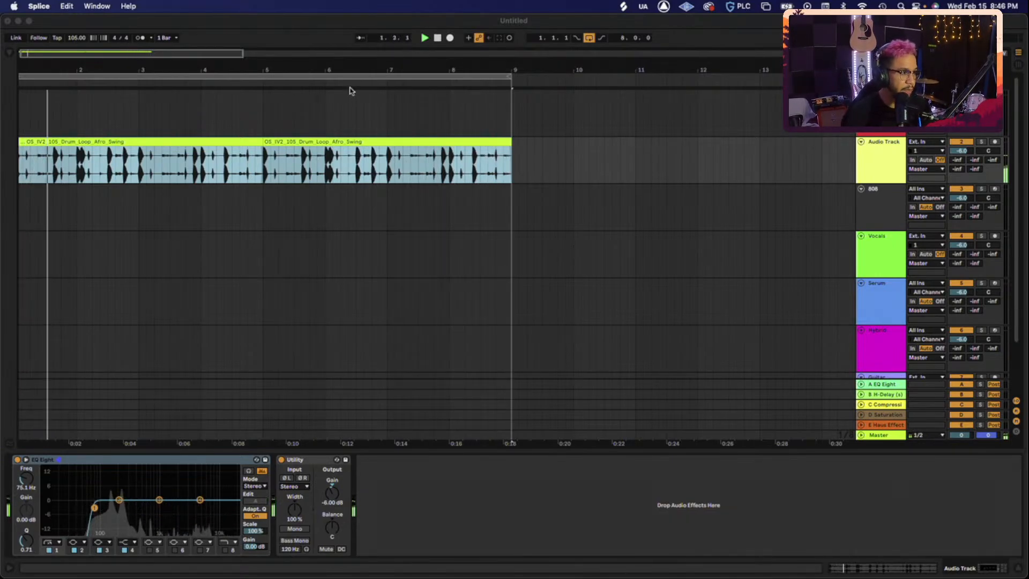
{"action": "left_click", "coordinate": [177, 52]}
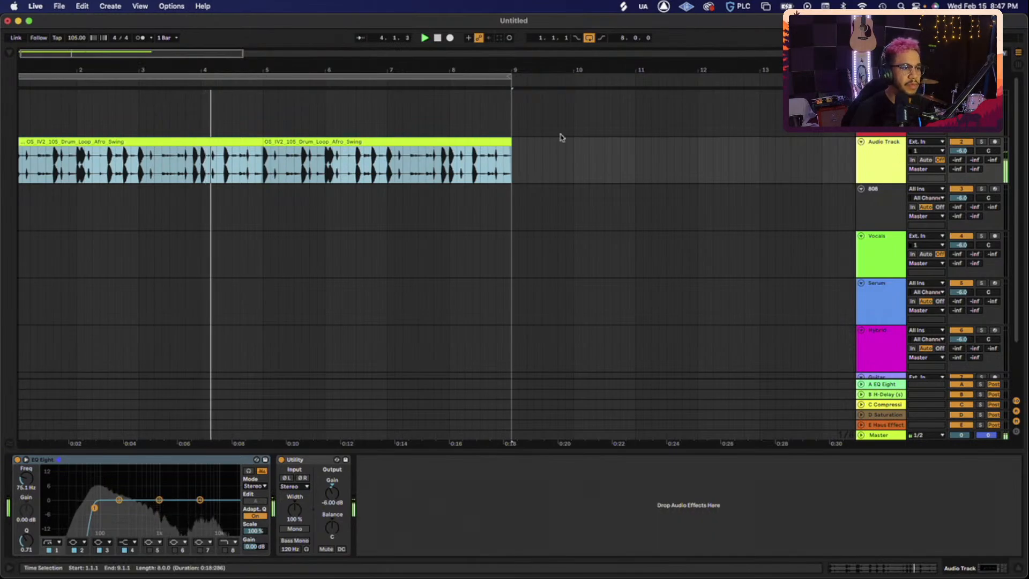
- Zoom in on the loop start and audition the first hit, stopping at 1.1.3
{"action": "left_click", "coordinate": [93, 155]}
{"action": "key", "text": "plus"}
{"action": "key", "text": "plus"}
{"action": "key", "text": "plus"}
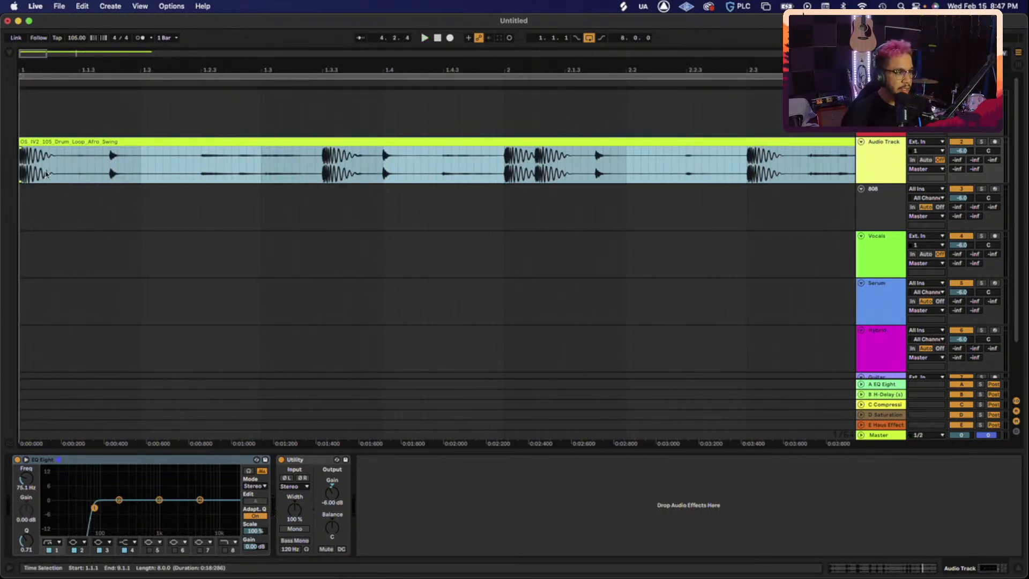
{"action": "key", "text": "space"}
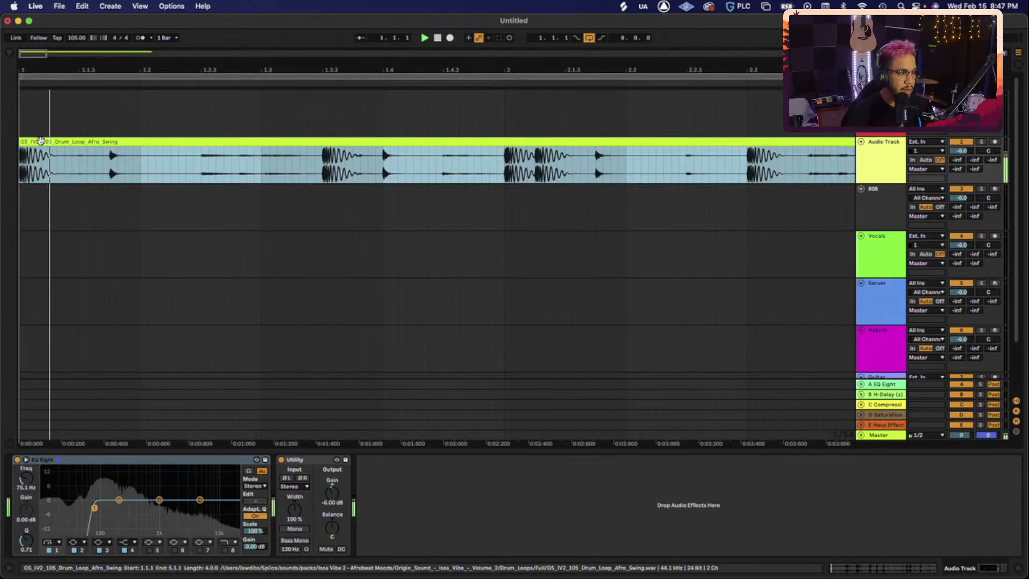
{"action": "key", "text": "space"}
{"action": "key", "text": "space"}
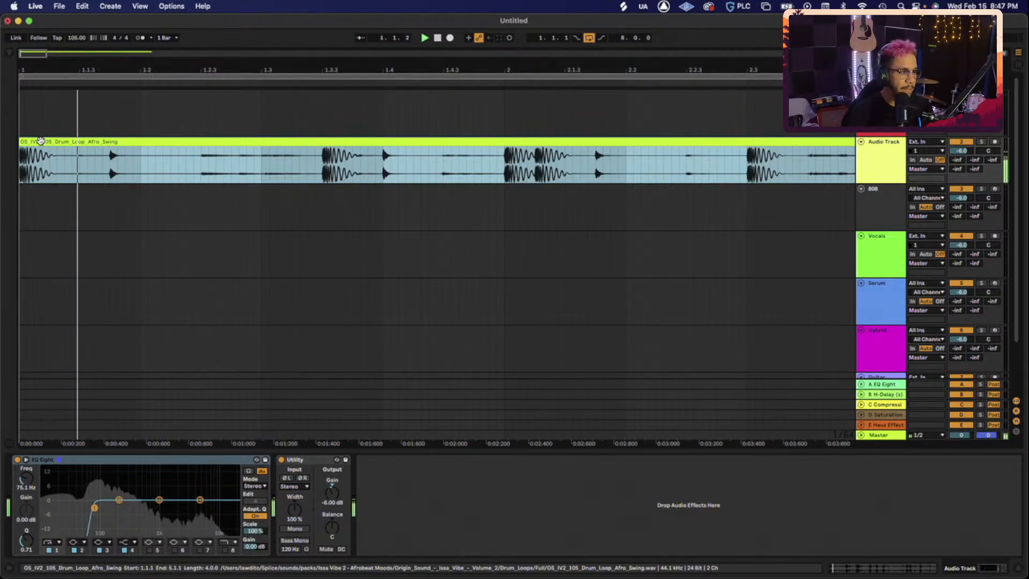
{"action": "key", "text": "space"}
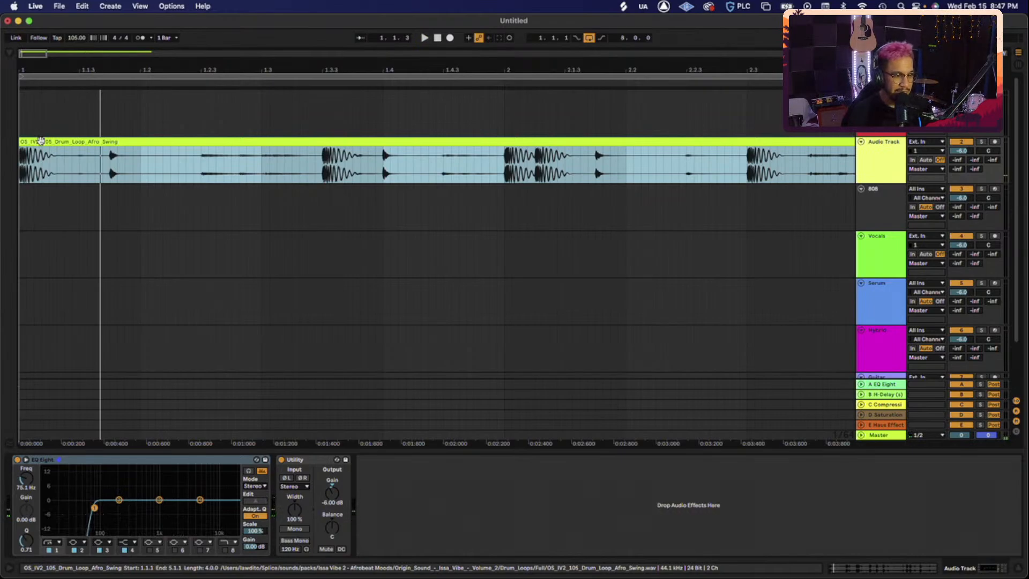
{"action": "key", "text": "space"}
{"action": "key", "text": "space"}
{"action": "key", "text": "space"}
{"action": "key", "text": "space"}
{"action": "key", "text": "space"}
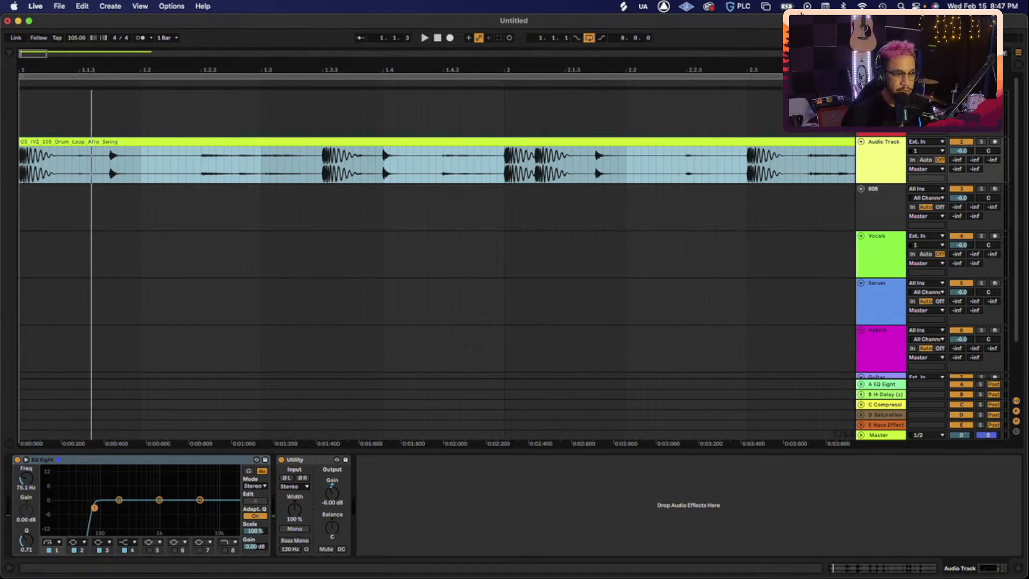
- Insert a new MIDI track, deleting the extra one created
{"action": "left_click", "coordinate": [881, 102]}
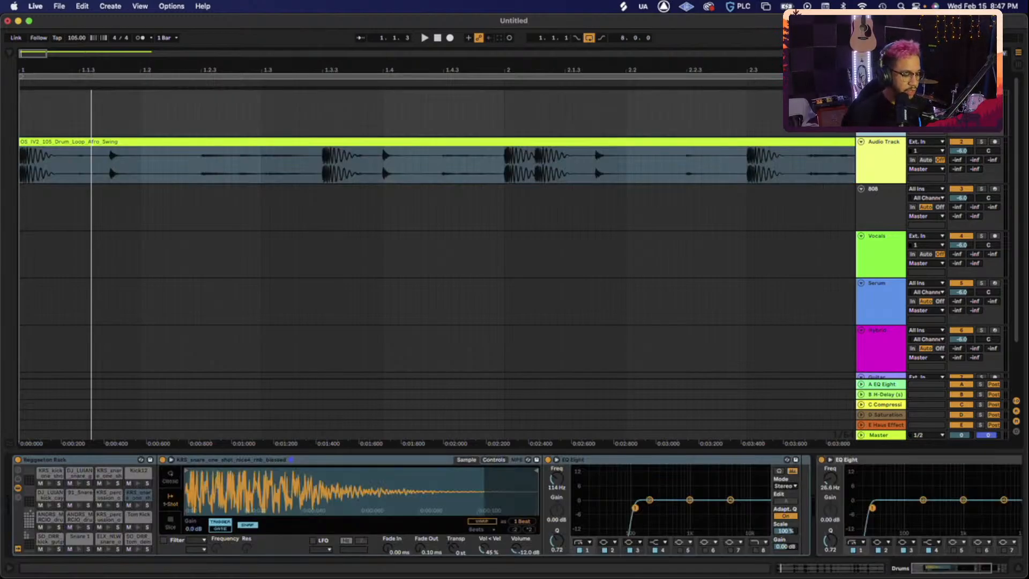
{"action": "key", "text": "super+shift+t"}
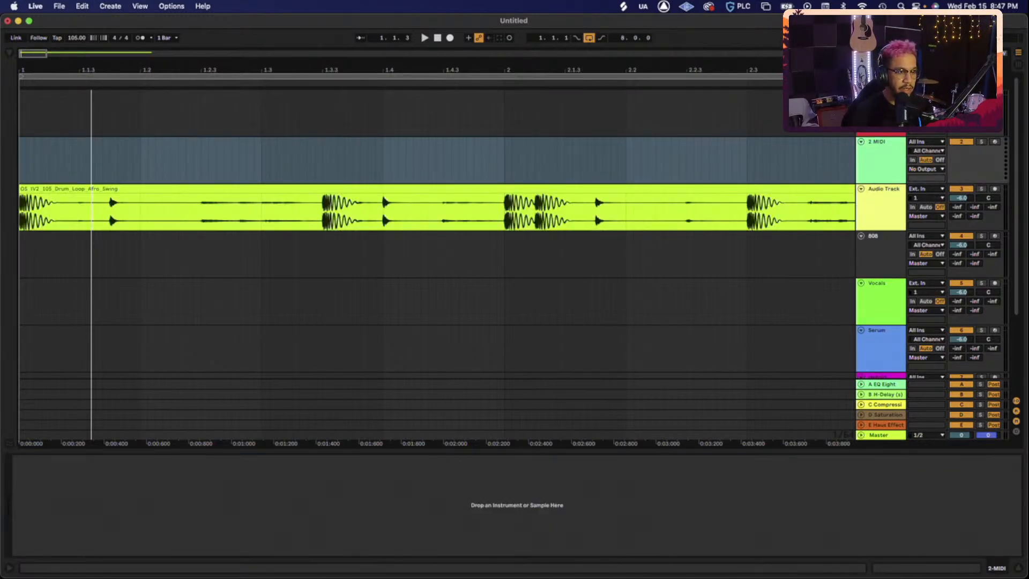
{"action": "key", "text": "Delete"}
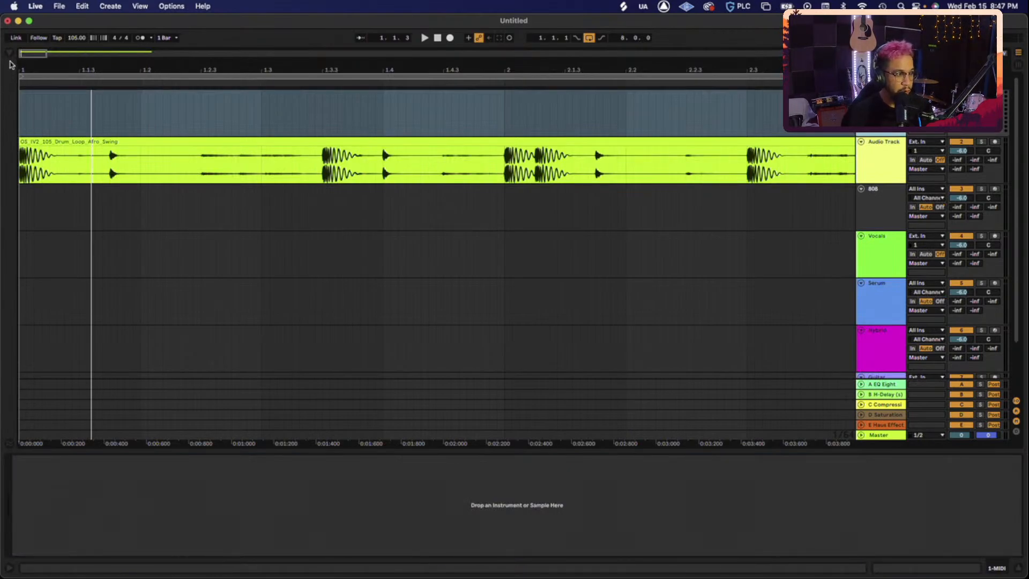
- Load a Drum Rack from the Instruments browser onto the new MIDI track
{"action": "left_click", "coordinate": [9, 54]}
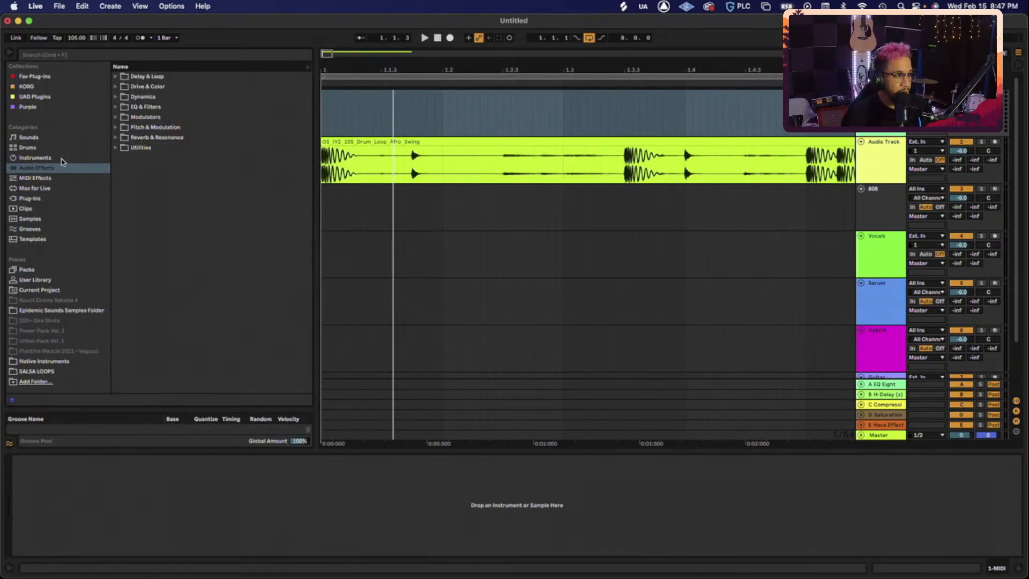
{"action": "left_click", "coordinate": [35, 158]}
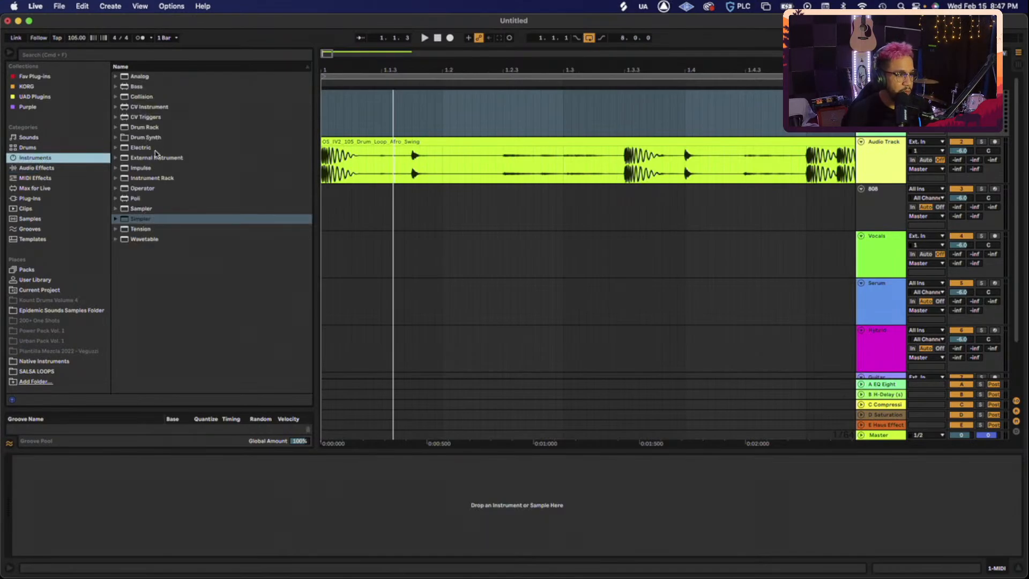
{"action": "double_click", "coordinate": [143, 128]}
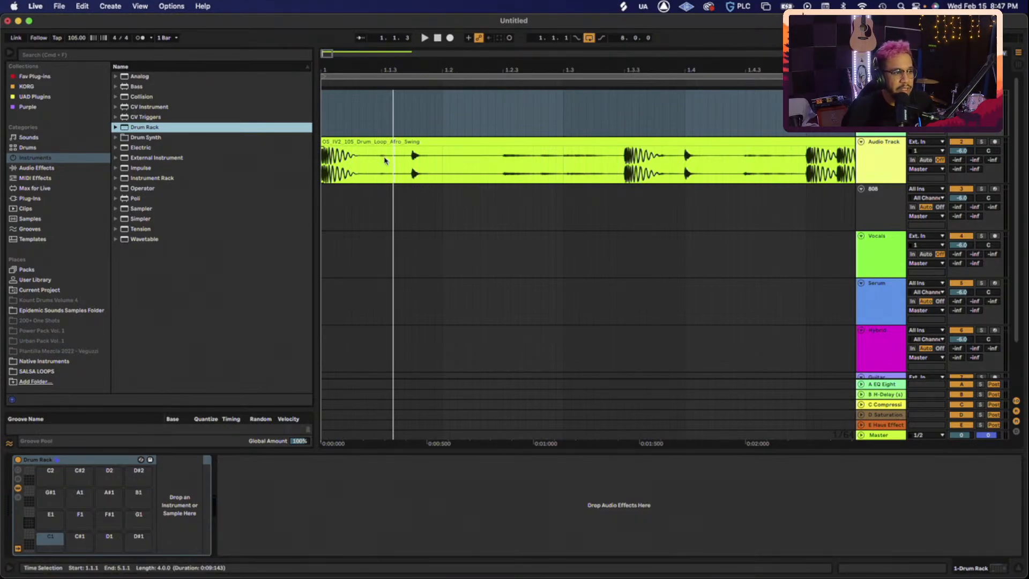
- Split the loop at 1.1.3 and load the first slice onto Drum Rack pad C1
{"action": "left_click", "coordinate": [385, 160]}
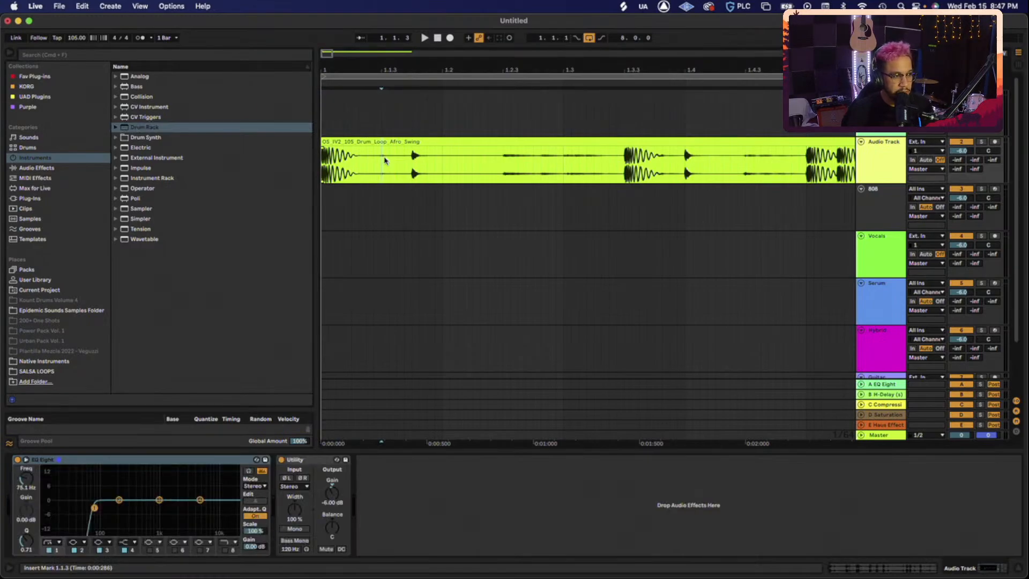
{"action": "key", "text": "super+e"}
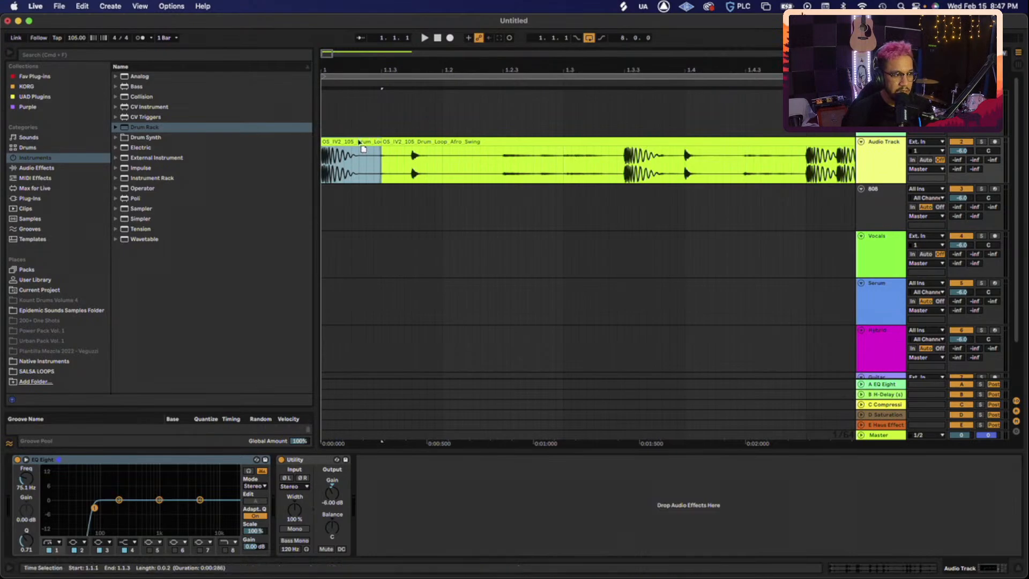
{"action": "left_click_drag", "start_coordinate": [360, 141], "coordinate": [332, 160]}
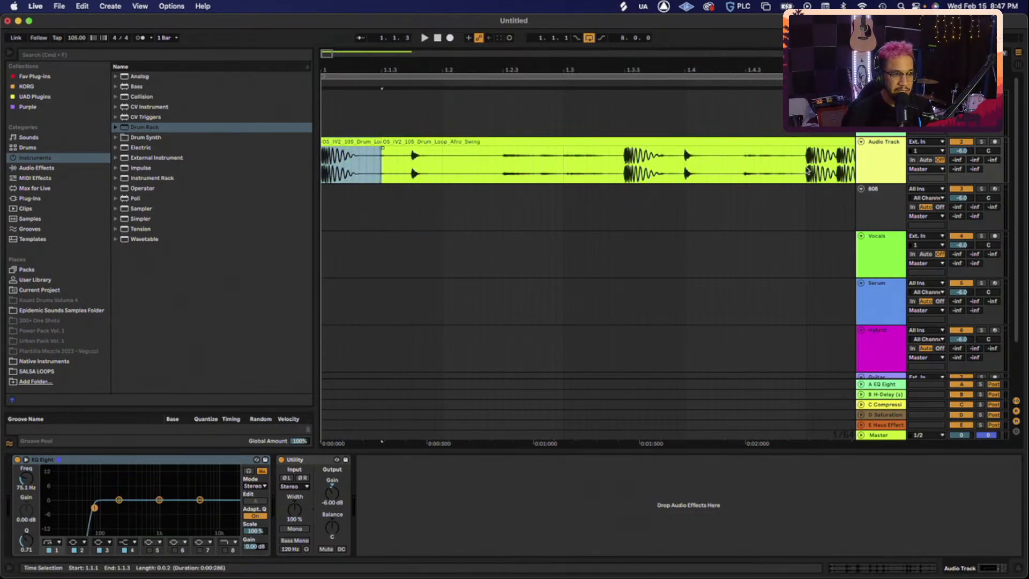
{"action": "left_click", "coordinate": [882, 107]}
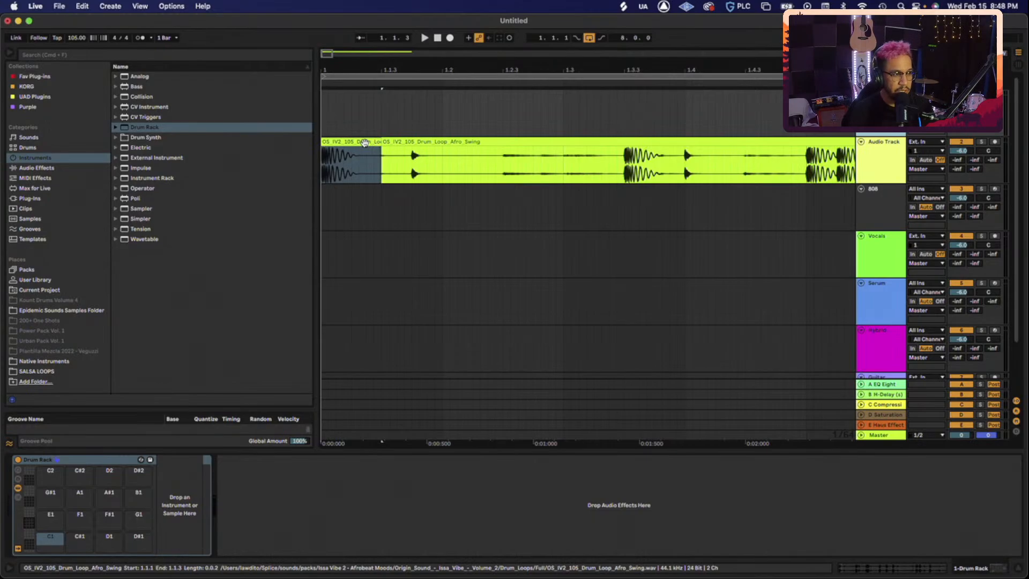
{"action": "left_click", "coordinate": [363, 143]}
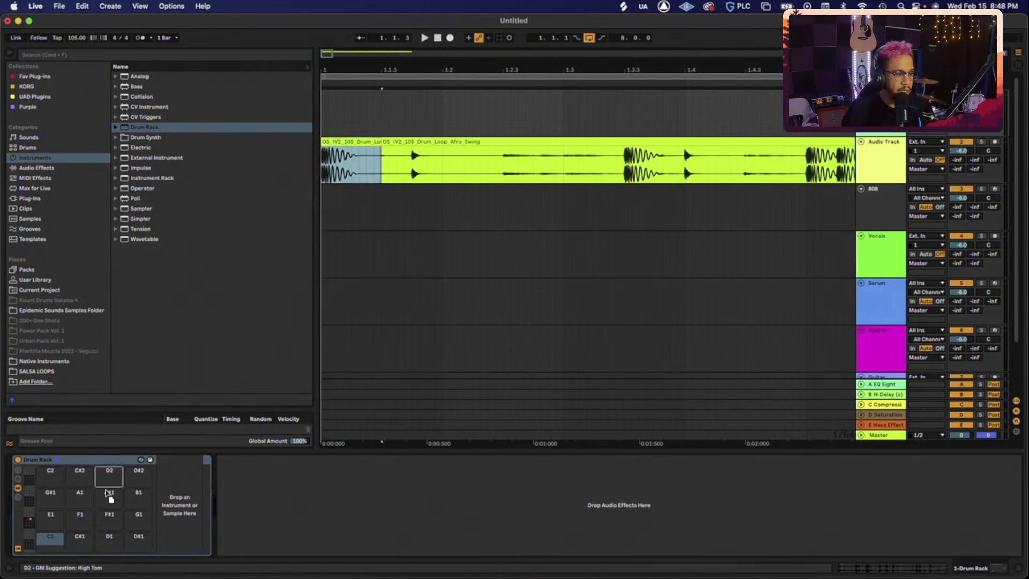
{"action": "left_click_drag", "start_coordinate": [51, 534], "coordinate": [50, 539]}
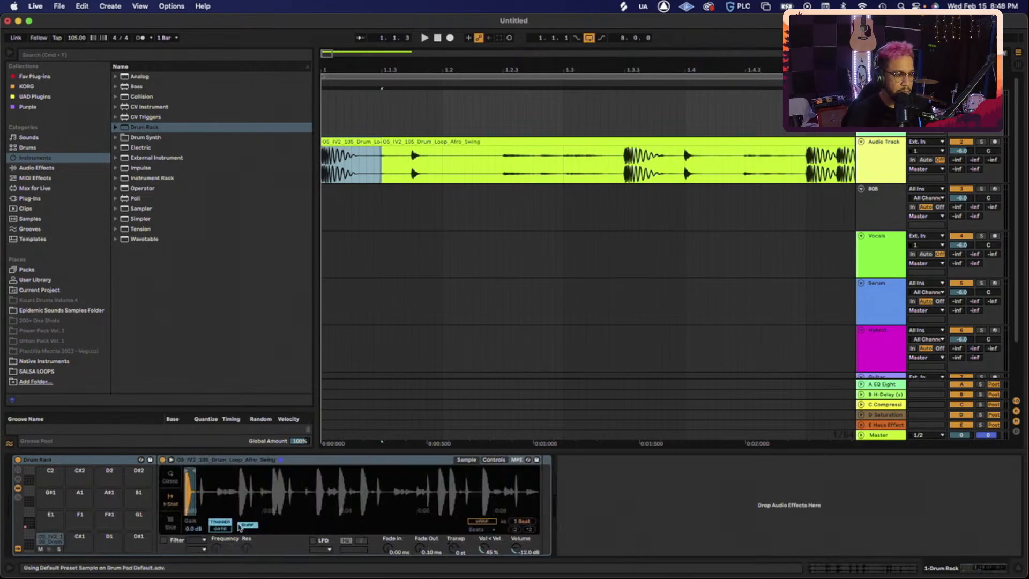
{"action": "left_click", "coordinate": [46, 551]}
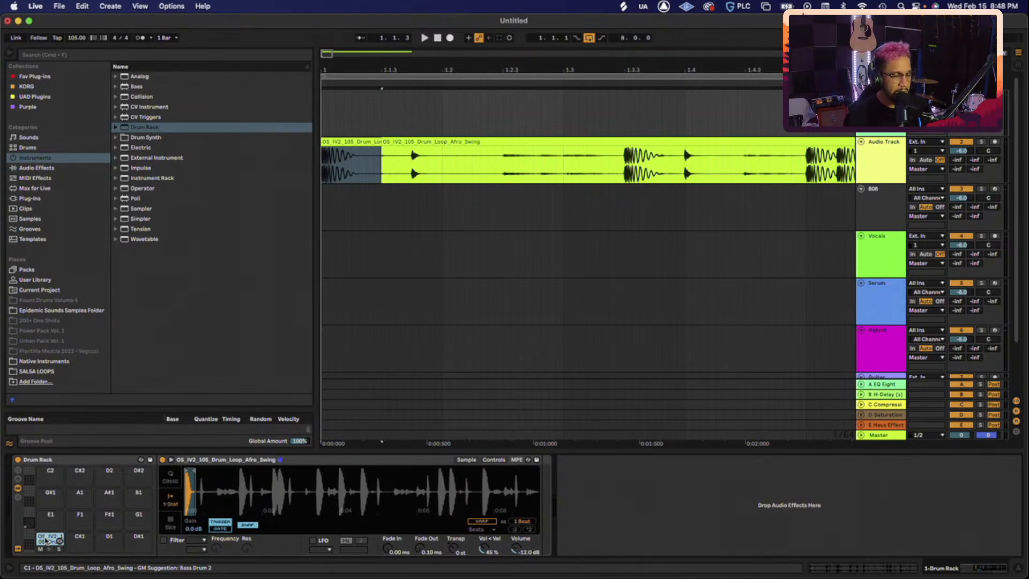
- Rename the C1 pad to KICK and play the loop from past the first hit
{"action": "right_click", "coordinate": [46, 540]}
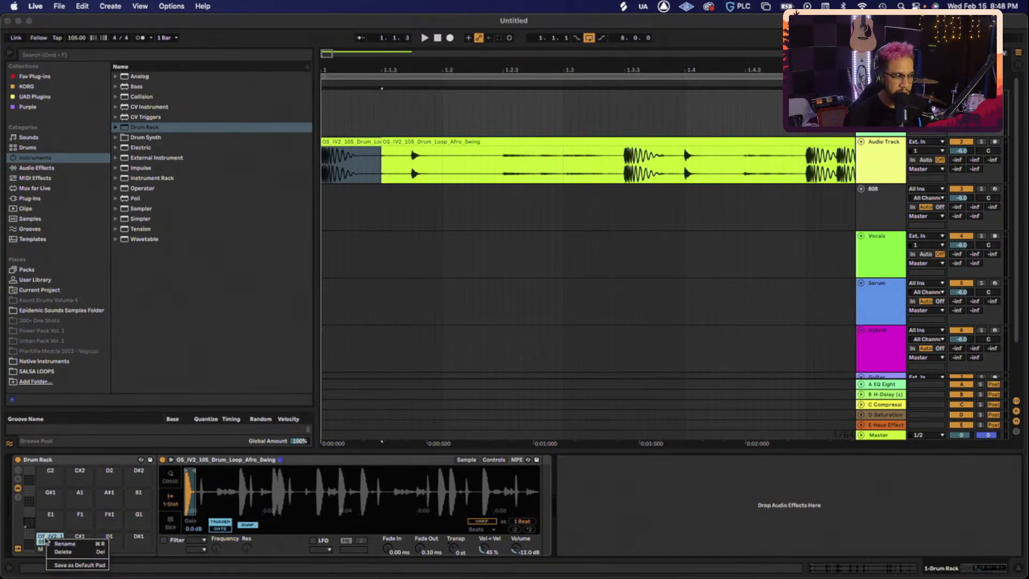
{"action": "left_click", "coordinate": [69, 543]}
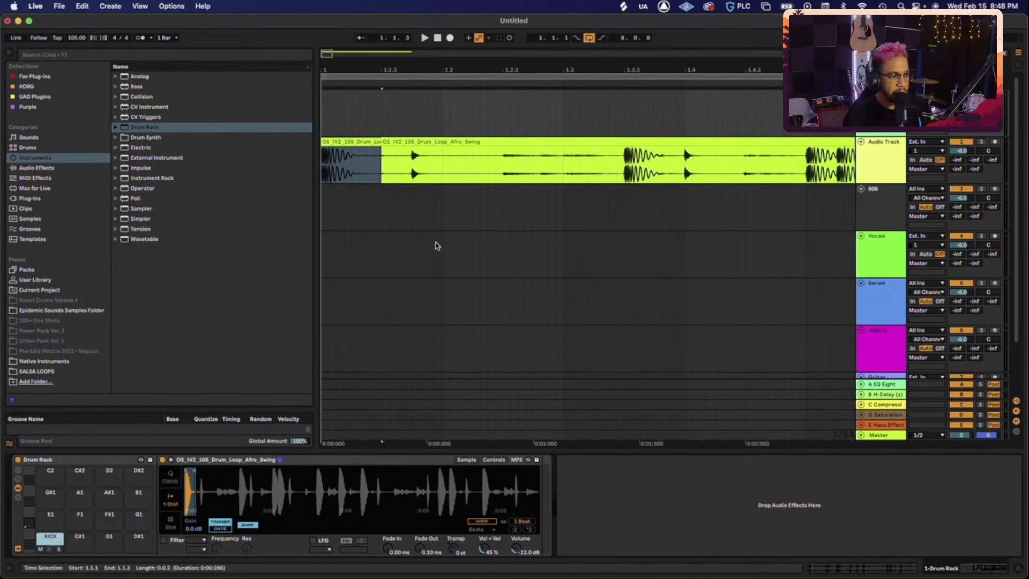
{"action": "left_click", "coordinate": [411, 161]}
{"action": "key", "text": "space"}
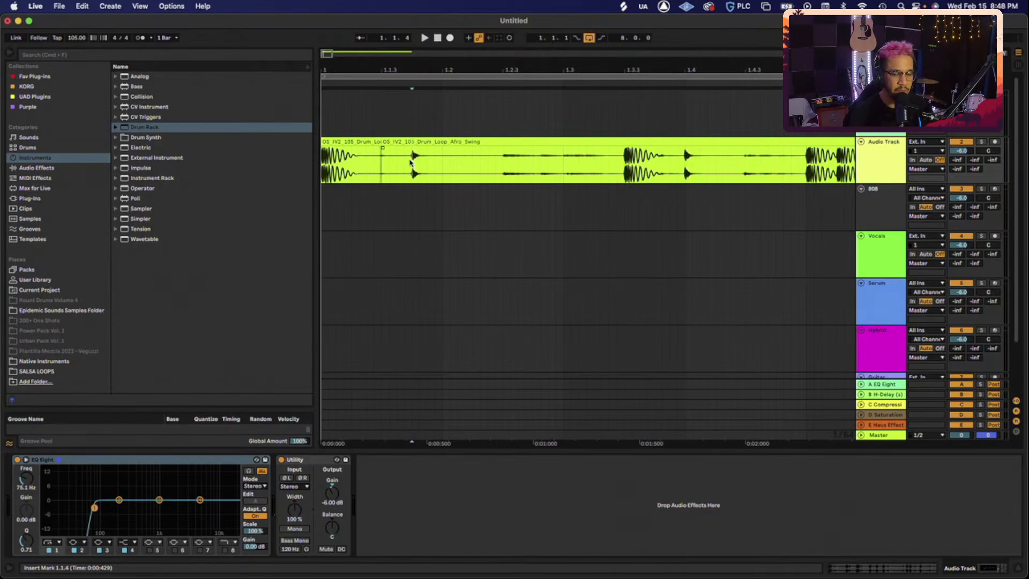
- Audition the loop around 1.4.1 and split out the hits at 1.1.4 and 1.4.1
{"action": "key", "text": "space"}
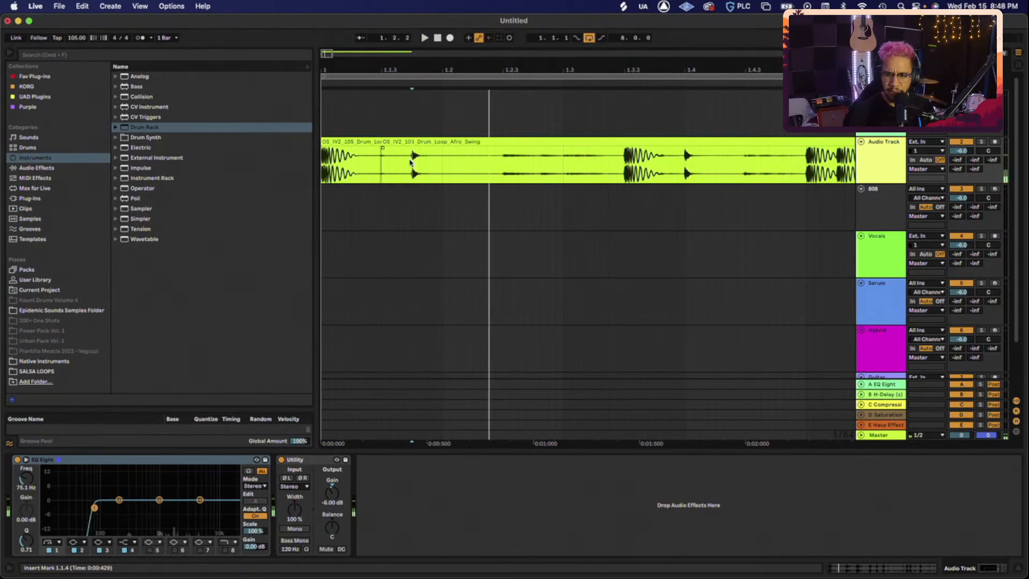
{"action": "left_click", "coordinate": [687, 173]}
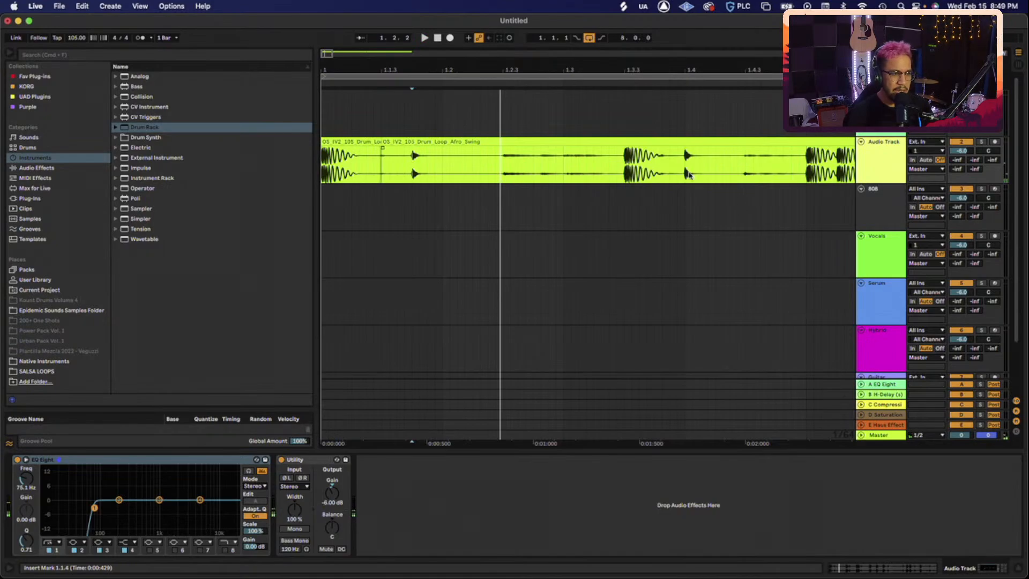
{"action": "key", "text": "space"}
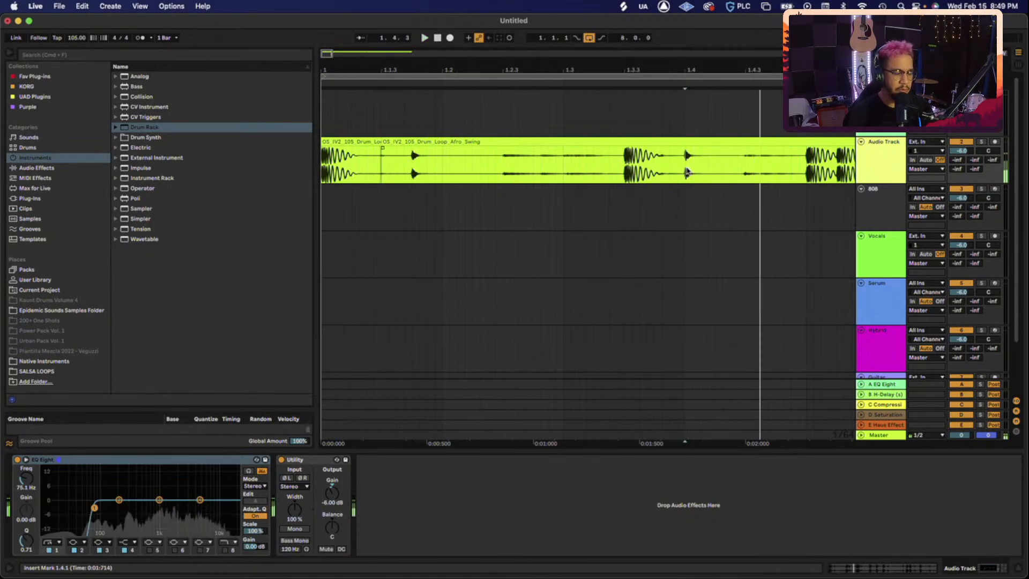
{"action": "key", "text": "space"}
{"action": "key", "text": "Up"}
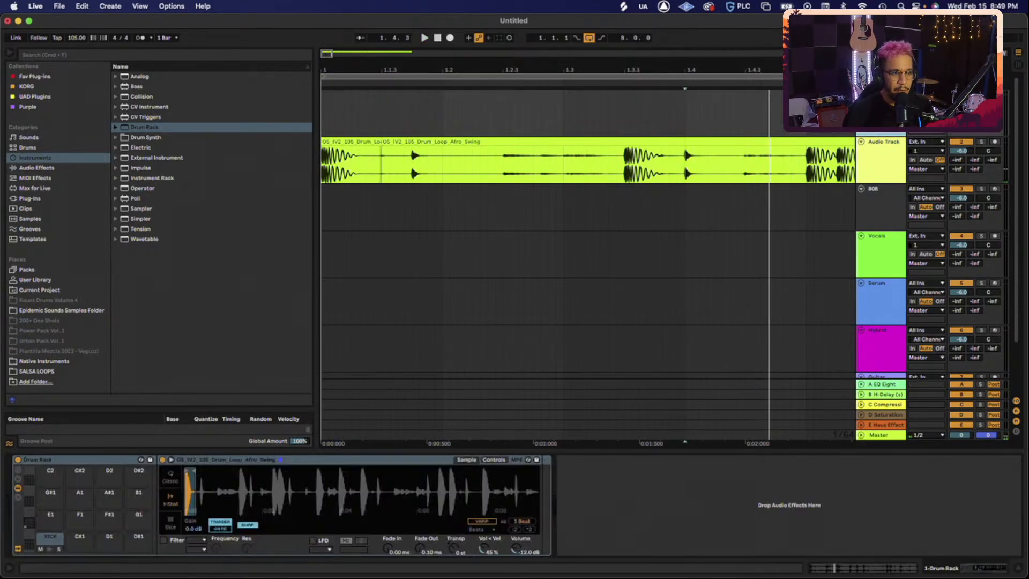
{"action": "left_click_drag", "start_coordinate": [413, 170], "coordinate": [447, 172]}
{"action": "key", "text": "super+e"}
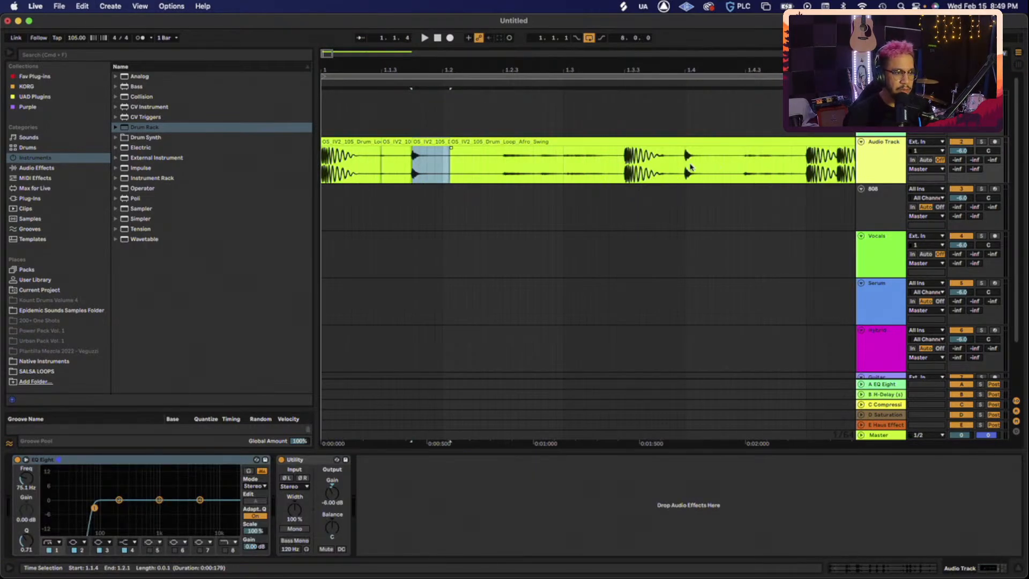
{"action": "left_click_drag", "start_coordinate": [686, 167], "coordinate": [723, 167]}
{"action": "key", "text": "super+e"}
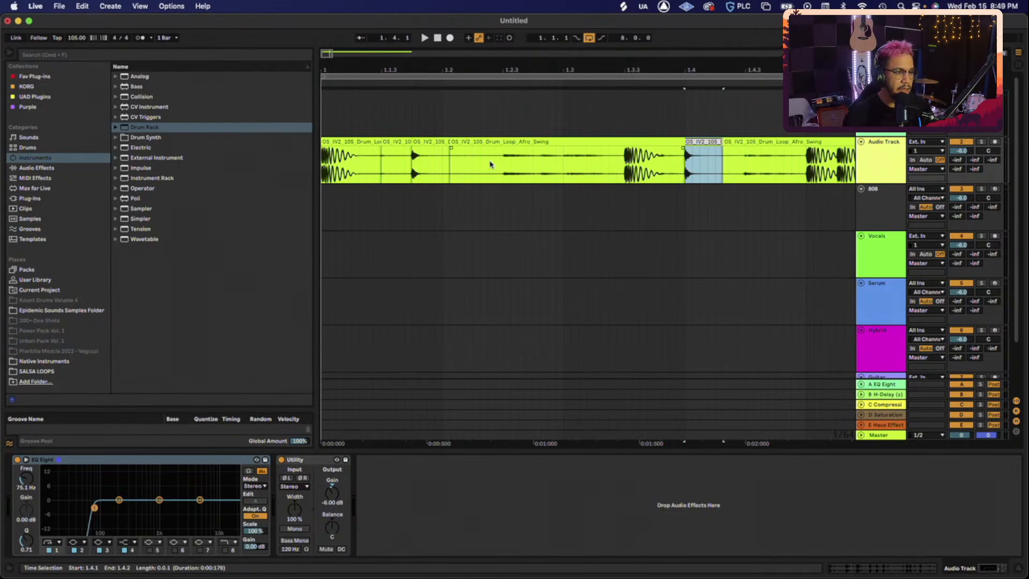
- Load the 1.1.4 slice onto the C#1 Drum Rack pad
{"action": "left_click", "coordinate": [756, 164]}
{"action": "left_click", "coordinate": [433, 142]}
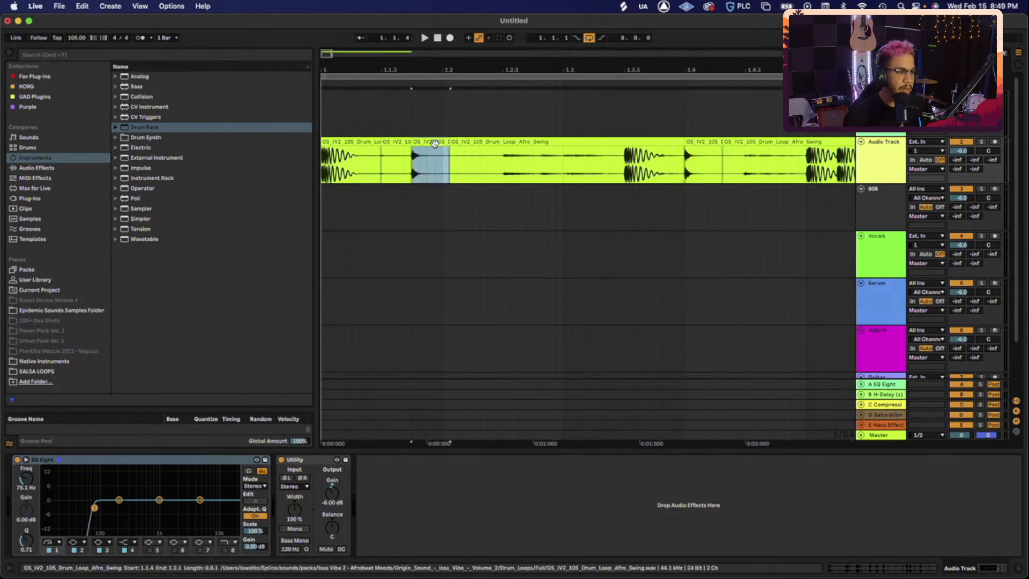
{"action": "left_click", "coordinate": [879, 104]}
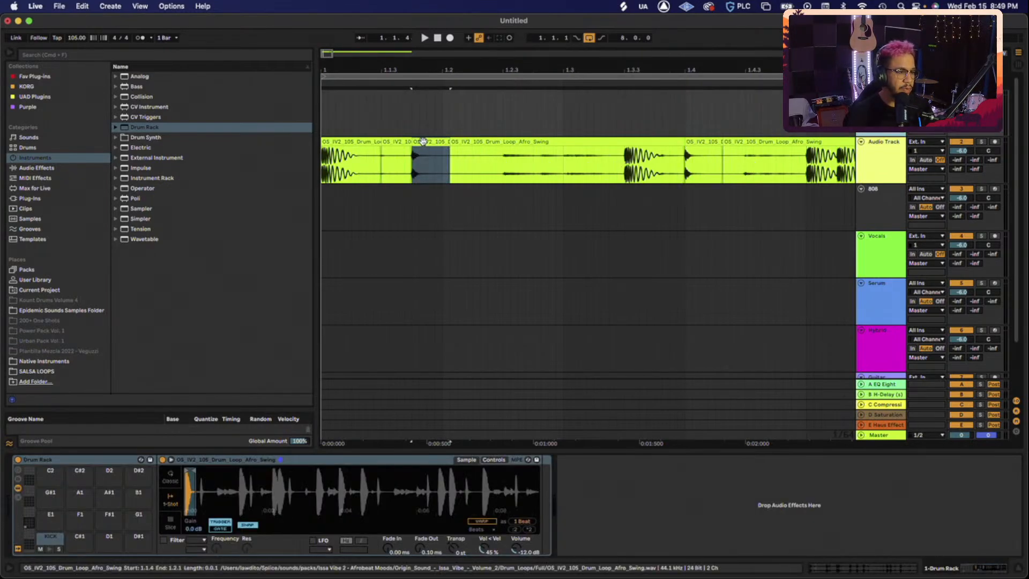
{"action": "left_click_drag", "start_coordinate": [424, 143], "coordinate": [82, 538]}
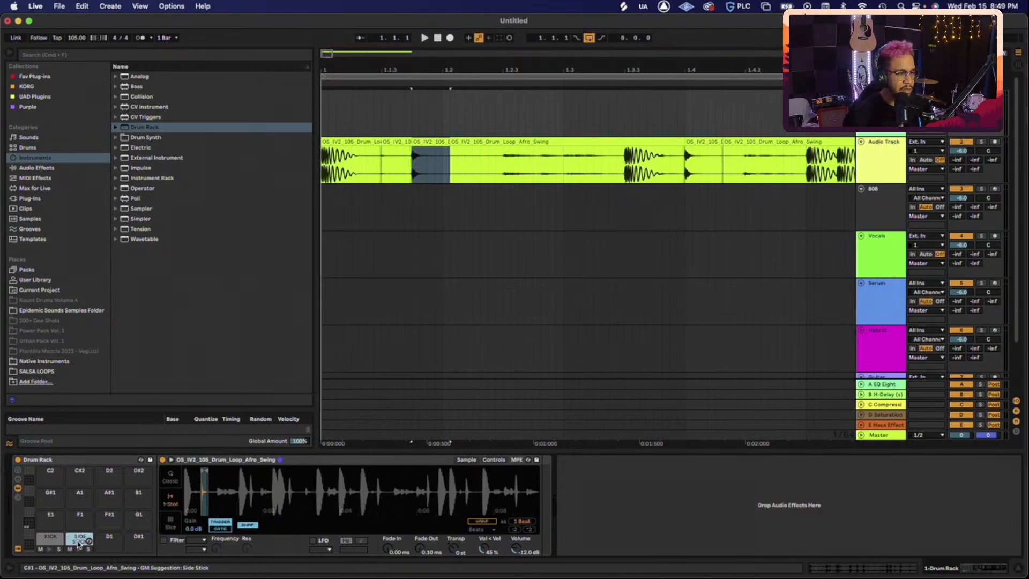
- Load the 1.4.1 slice onto the D1 Drum Rack pad
{"action": "left_click", "coordinate": [700, 140]}
{"action": "left_click_drag", "start_coordinate": [701, 139], "coordinate": [116, 540]}
{"action": "left_click", "coordinate": [879, 130]}
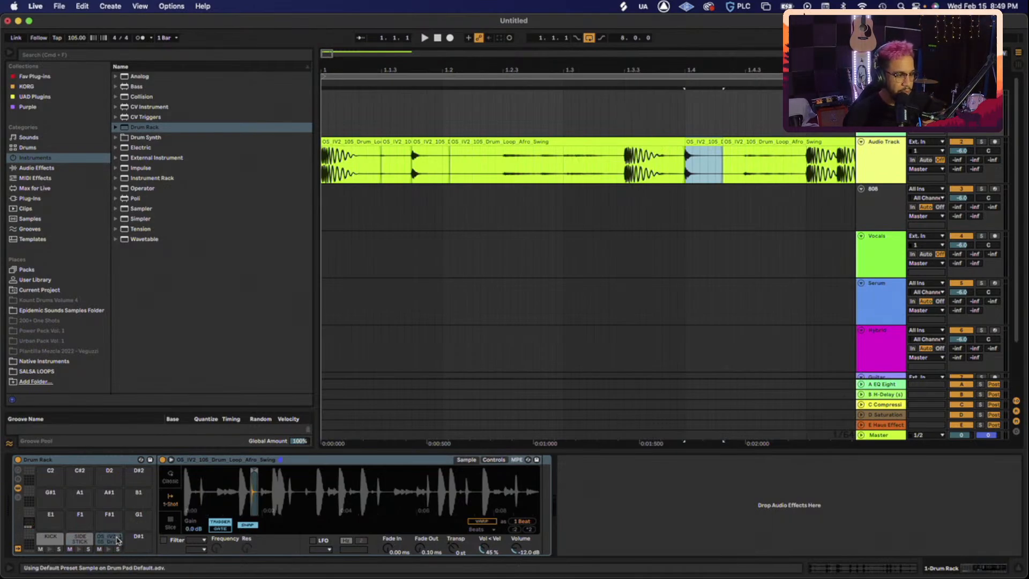
{"action": "left_click", "coordinate": [117, 539]}
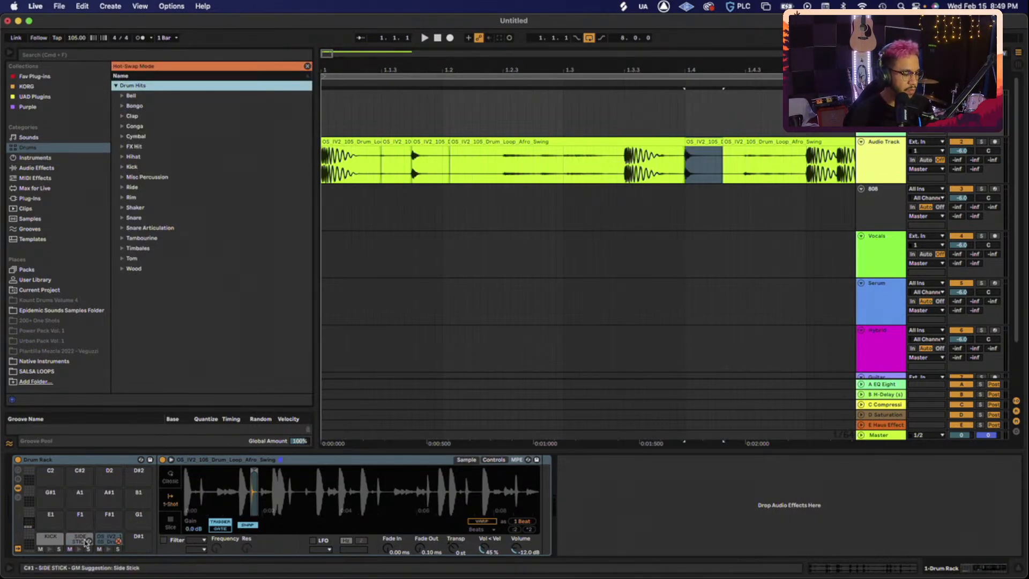
{"action": "left_click", "coordinate": [101, 541]}
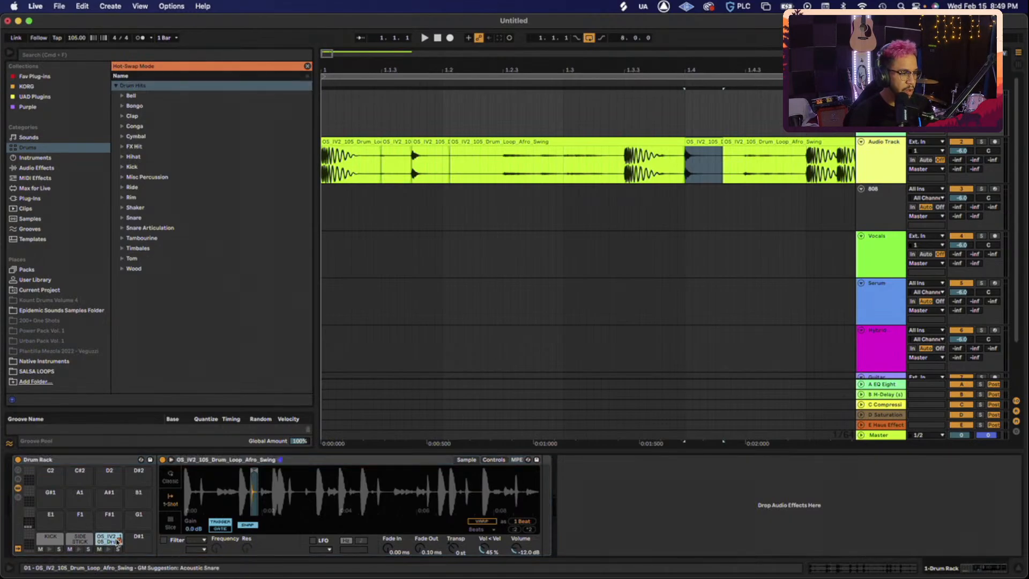
{"action": "left_click", "coordinate": [117, 540]}
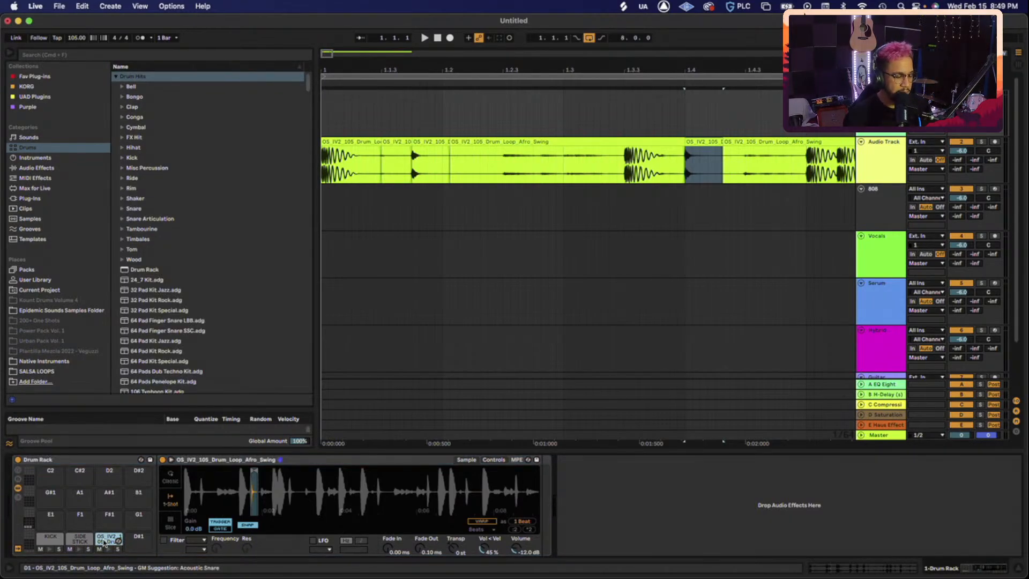
- Rename the D1 pad to SNARE
{"action": "right_click", "coordinate": [118, 542]}
{"action": "left_click", "coordinate": [124, 545]}
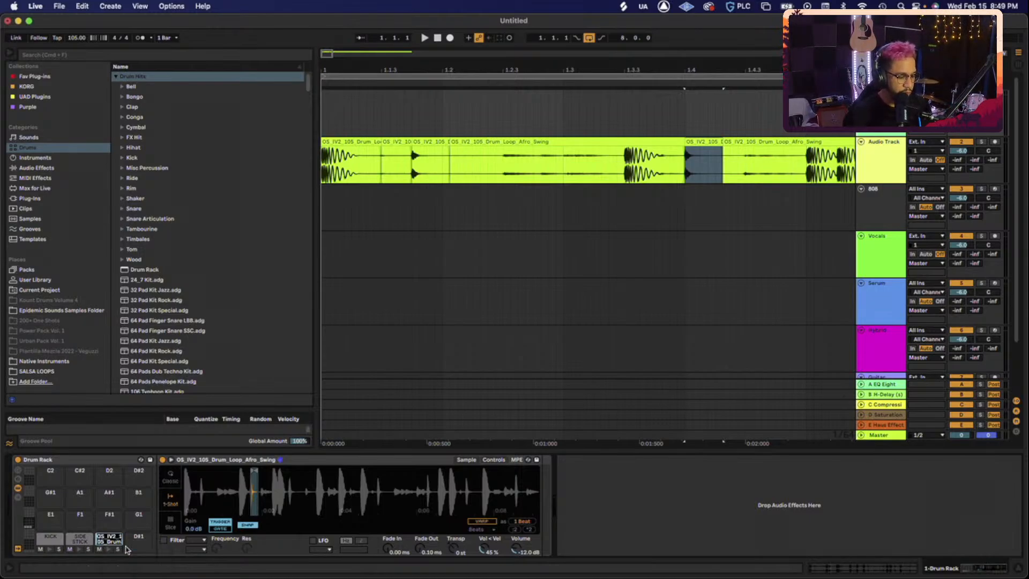
{"action": "type", "text": "SNARE"}
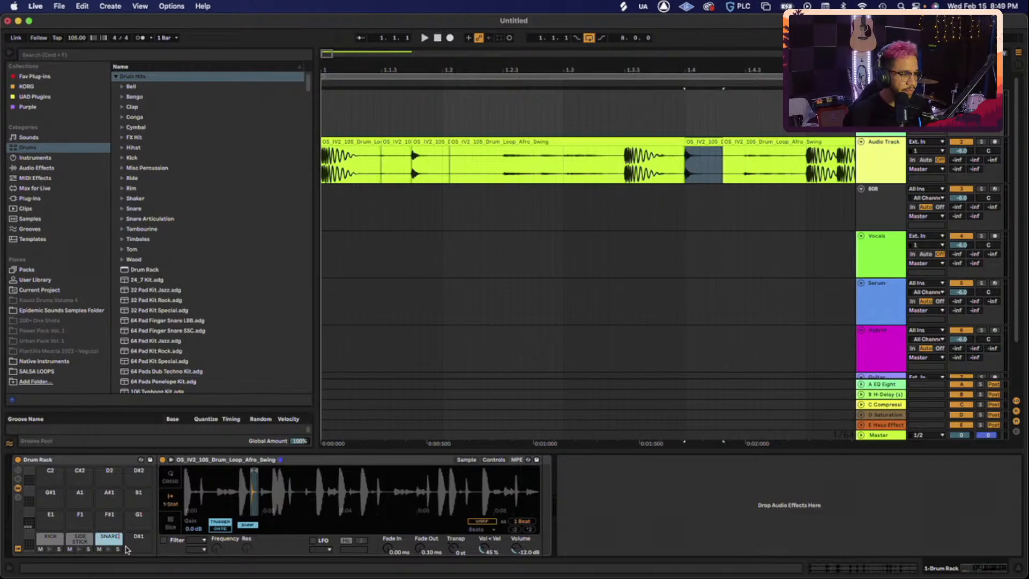
{"action": "key", "text": "Return"}
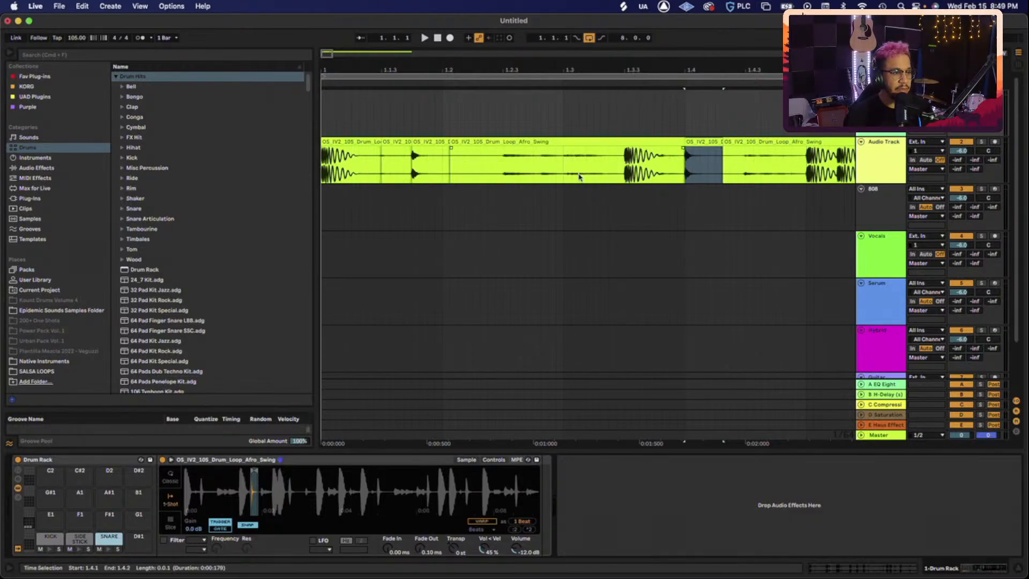
{"action": "scroll", "coordinate": [579, 177], "scroll_direction": "right", "scroll_amount": 5}
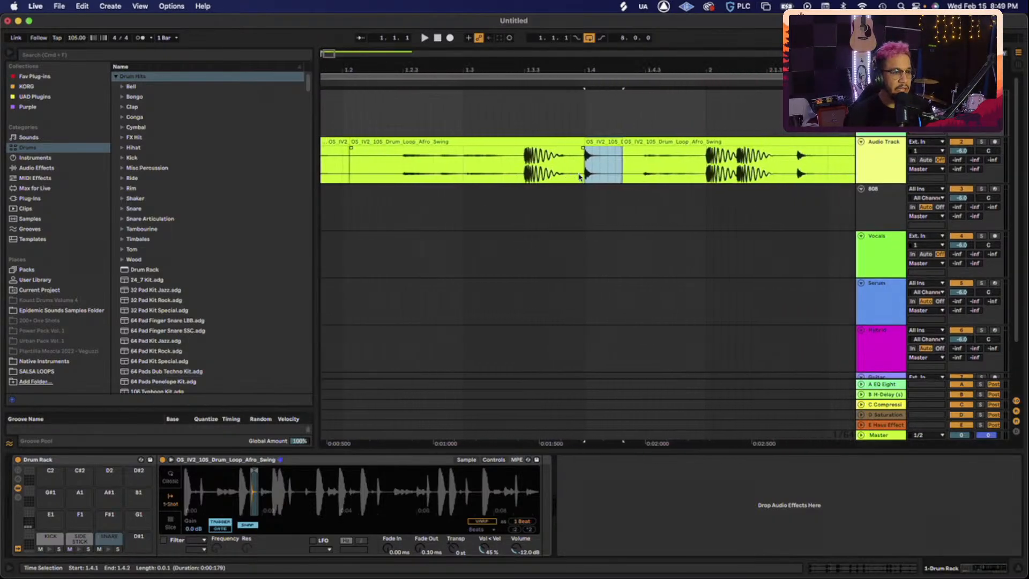
- Play the Afro Swing loop from its start and from 2.2.3 to locate the next hit
{"action": "left_click", "coordinate": [472, 141]}
{"action": "scroll", "coordinate": [471, 141], "scroll_direction": "down", "scroll_amount": 4}
{"action": "scroll", "coordinate": [471, 141], "scroll_direction": "down", "scroll_amount": 3}
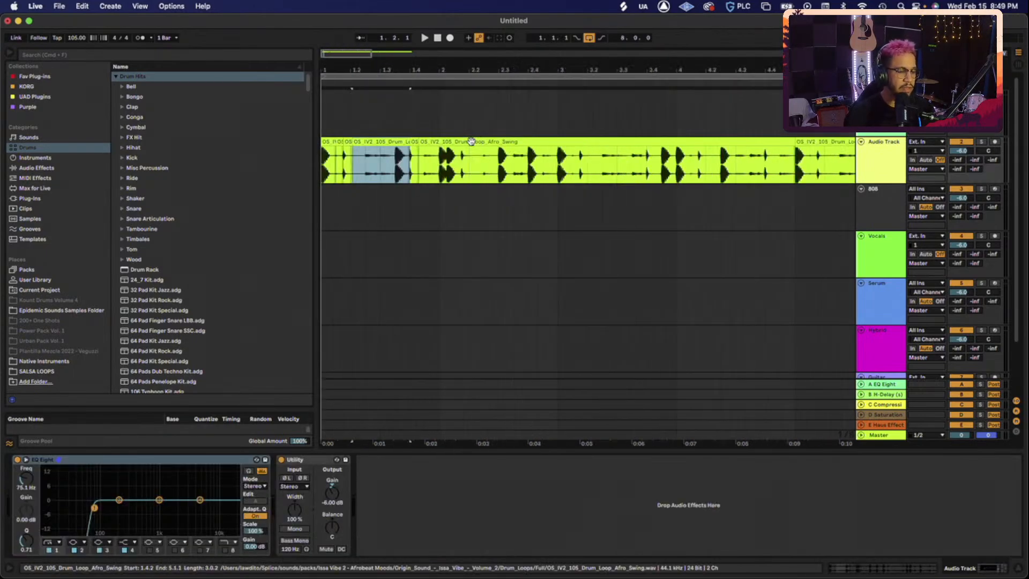
{"action": "left_click", "coordinate": [328, 141]}
{"action": "key", "text": "space"}
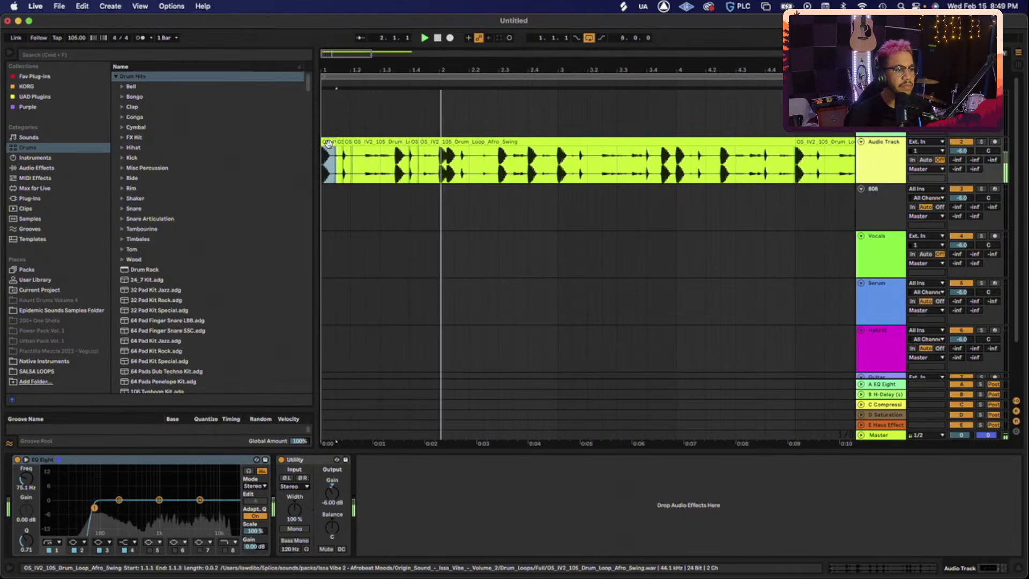
{"action": "key", "text": "space"}
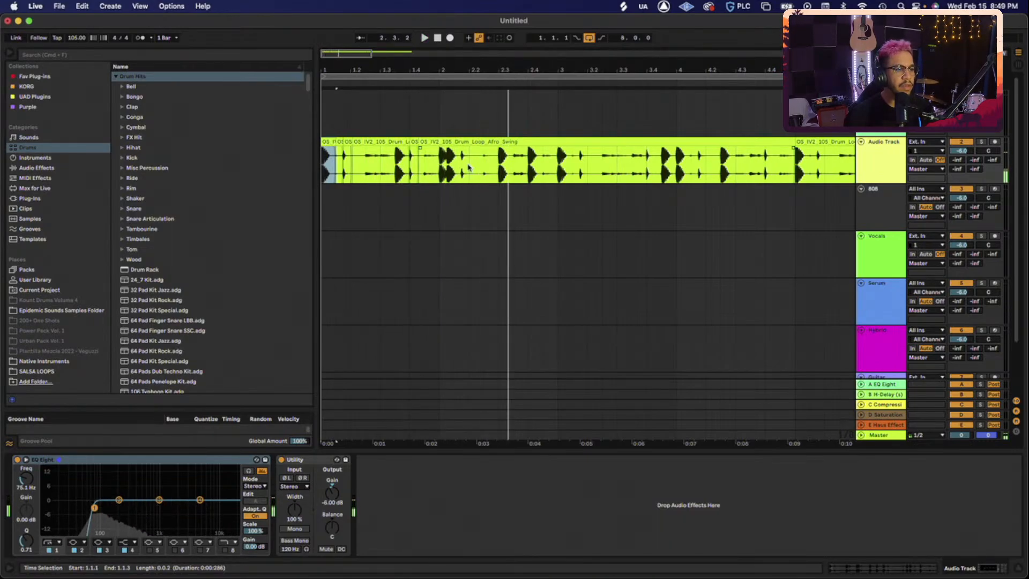
{"action": "left_click", "coordinate": [481, 166]}
{"action": "key", "text": "space"}
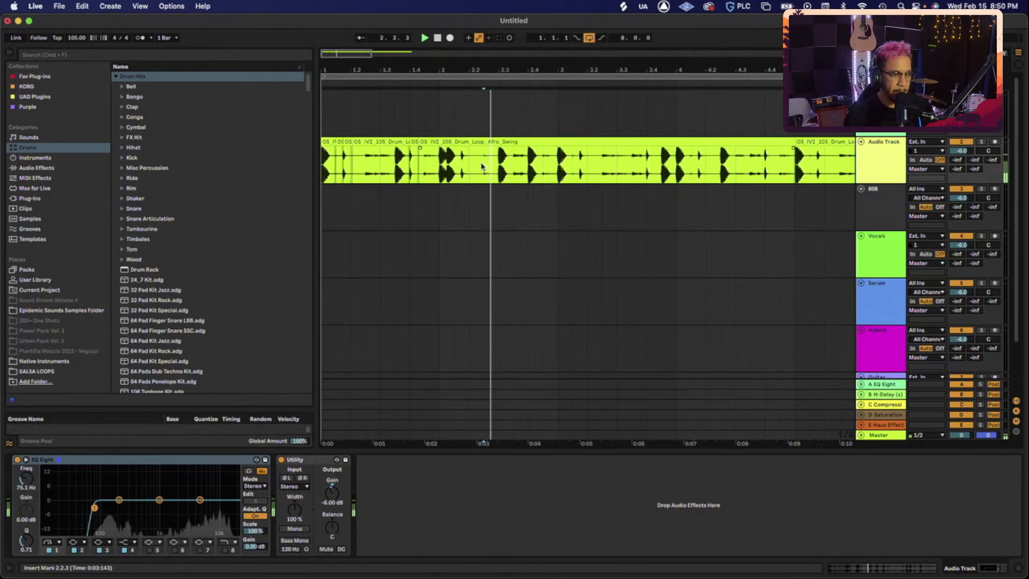
{"action": "key", "text": "space"}
{"action": "key", "text": "space"}
{"action": "key", "text": "space"}
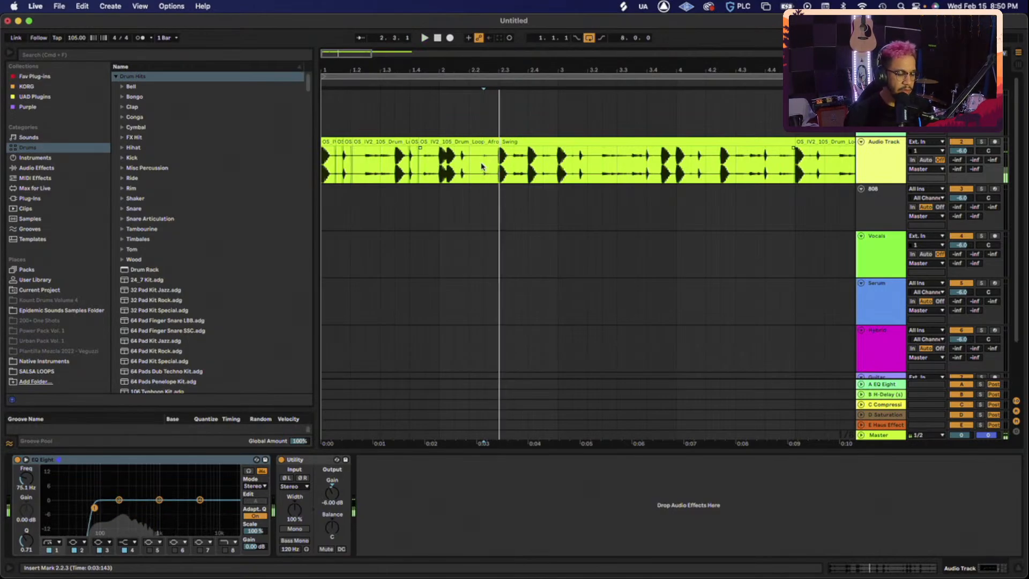
- Cut the 2.2.3–2.2.4 hit into its own clip and load it onto Drum Rack pad E1
{"action": "key", "text": "plus"}
{"action": "key", "text": "plus"}
{"action": "key", "text": "plus"}
{"action": "left_click_drag", "start_coordinate": [482, 167], "coordinate": [550, 169]}
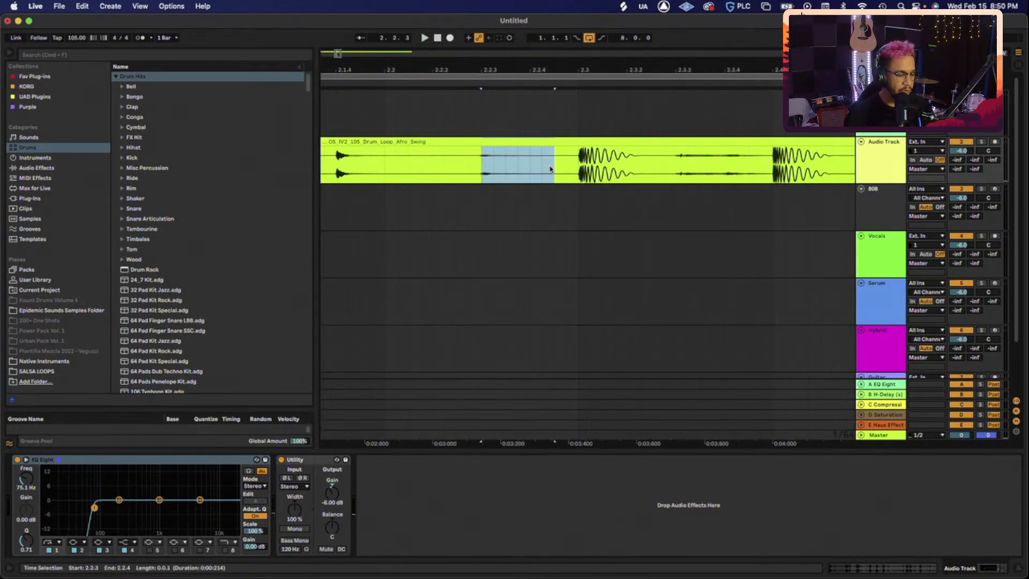
{"action": "key", "text": "super+e"}
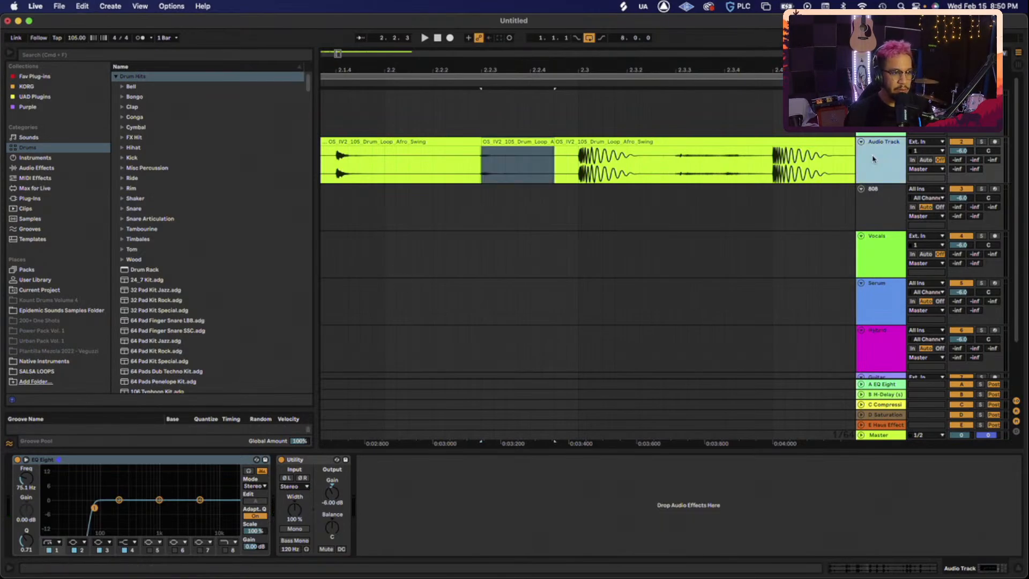
{"action": "left_click", "coordinate": [879, 112]}
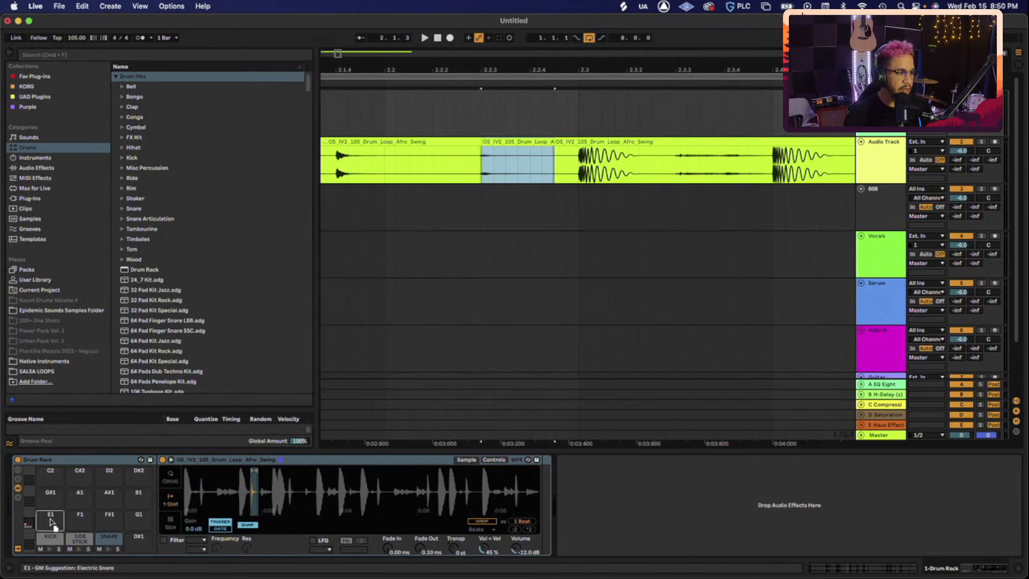
{"action": "left_click_drag", "start_coordinate": [50, 519], "coordinate": [51, 520]}
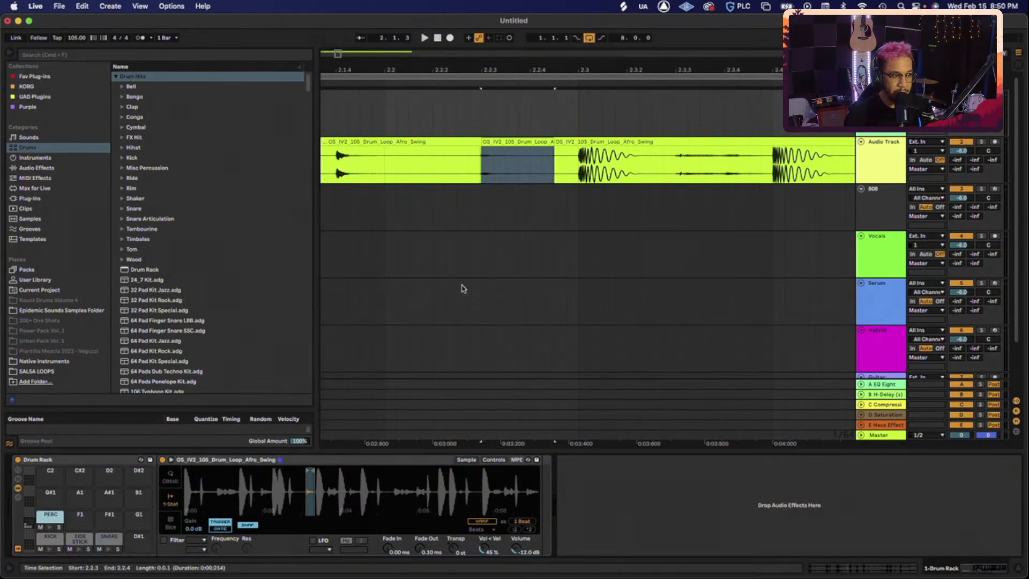
- Audition the loop from 1.4.1 and 1.4.3 to find the hit around beat 1.4
{"action": "scroll", "coordinate": [510, 265], "scroll_direction": "left", "scroll_amount": 5}
{"action": "scroll", "coordinate": [510, 265], "scroll_direction": "left", "scroll_amount": 3}
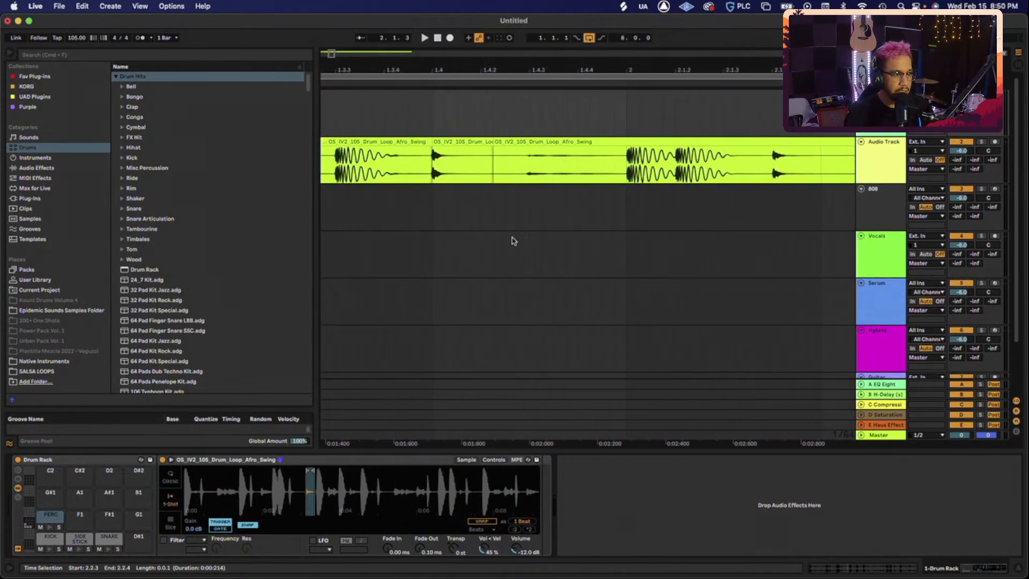
{"action": "left_click", "coordinate": [530, 167]}
{"action": "key", "text": "space"}
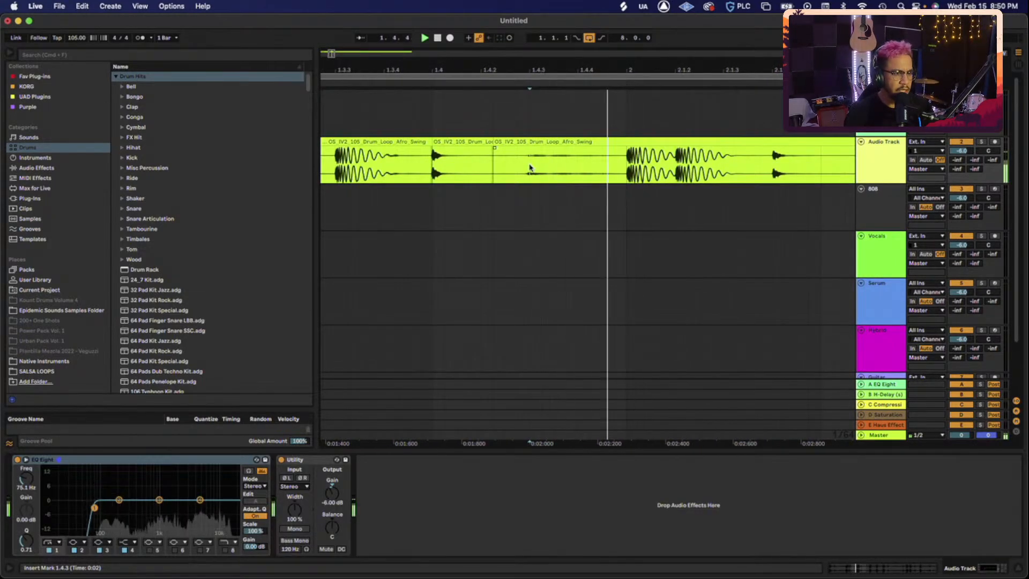
{"action": "key", "text": "space"}
{"action": "scroll", "coordinate": [529, 167], "scroll_direction": "left", "scroll_amount": 2}
{"action": "left_click", "coordinate": [529, 167]}
{"action": "key", "text": "space"}
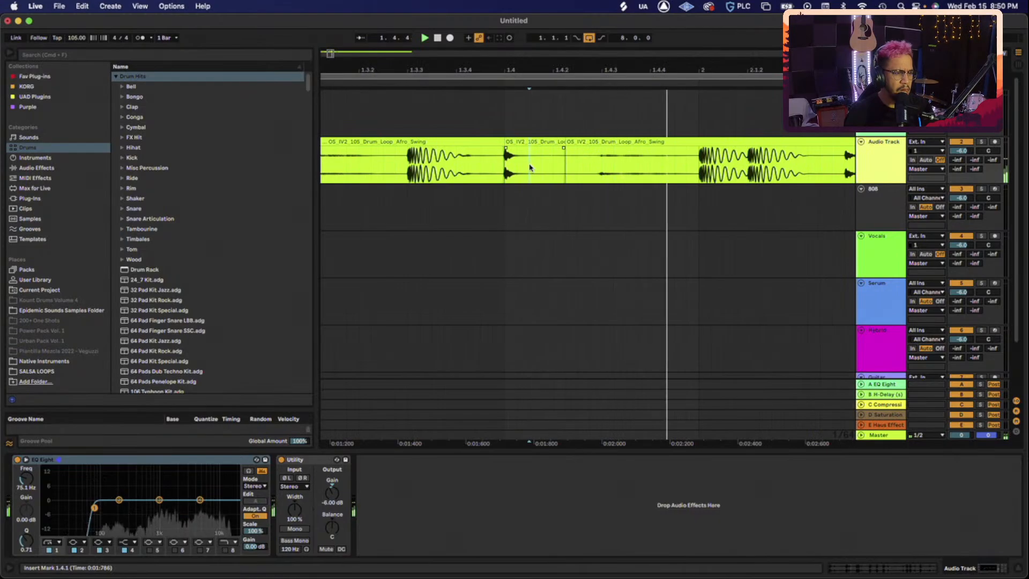
{"action": "key", "text": "space"}
{"action": "scroll", "coordinate": [529, 167], "scroll_direction": "right", "scroll_amount": 1}
{"action": "scroll", "coordinate": [529, 167], "scroll_direction": "right", "scroll_amount": 1}
{"action": "key", "text": "space"}
{"action": "key", "text": "space"}
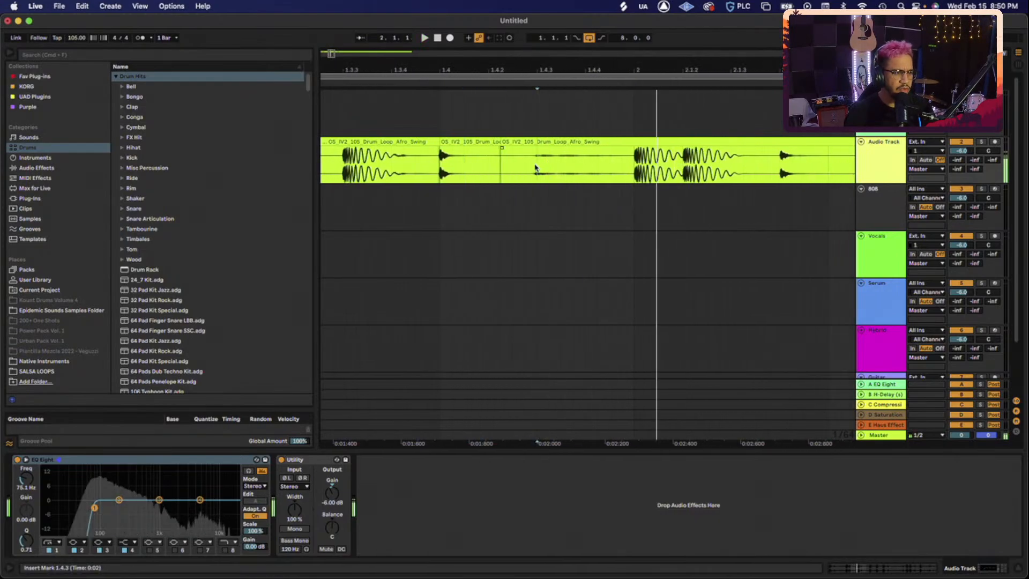
{"action": "key", "text": "space"}
- Cut the hit starting at 1.4.3 into its own clip, load it onto pad F1, and name it SN
{"action": "left_click_drag", "start_coordinate": [537, 167], "coordinate": [599, 167]}
{"action": "key", "text": "super+e"}
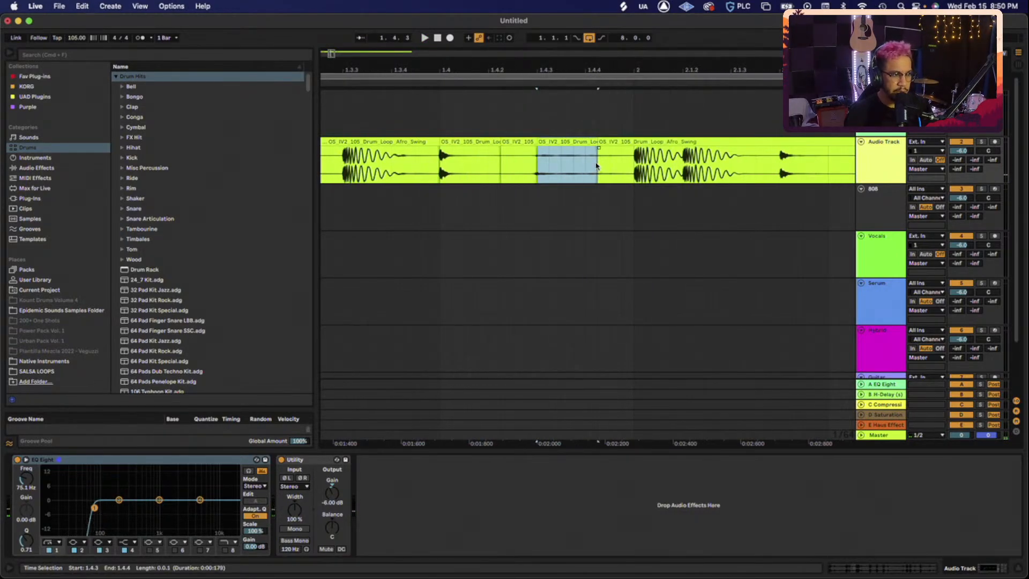
{"action": "left_click", "coordinate": [879, 117]}
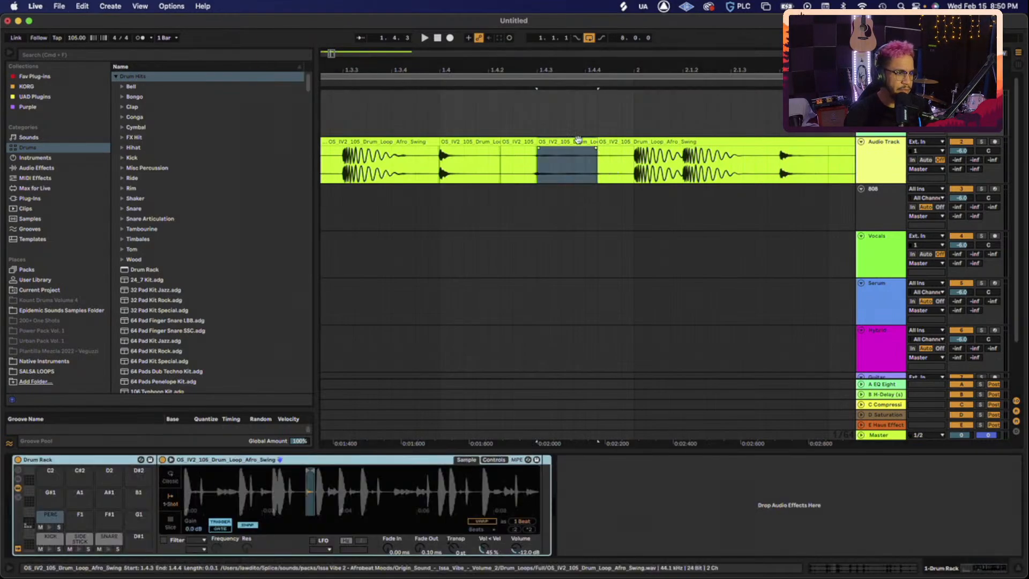
{"action": "left_click_drag", "start_coordinate": [576, 141], "coordinate": [75, 518]}
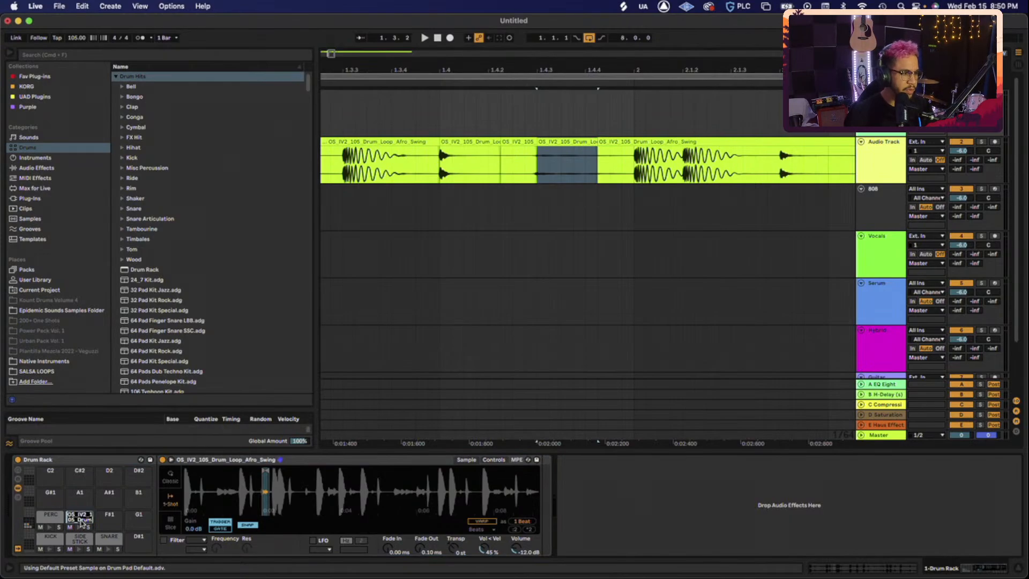
{"action": "type", "text": "SN"}
{"action": "key", "text": "Return"}
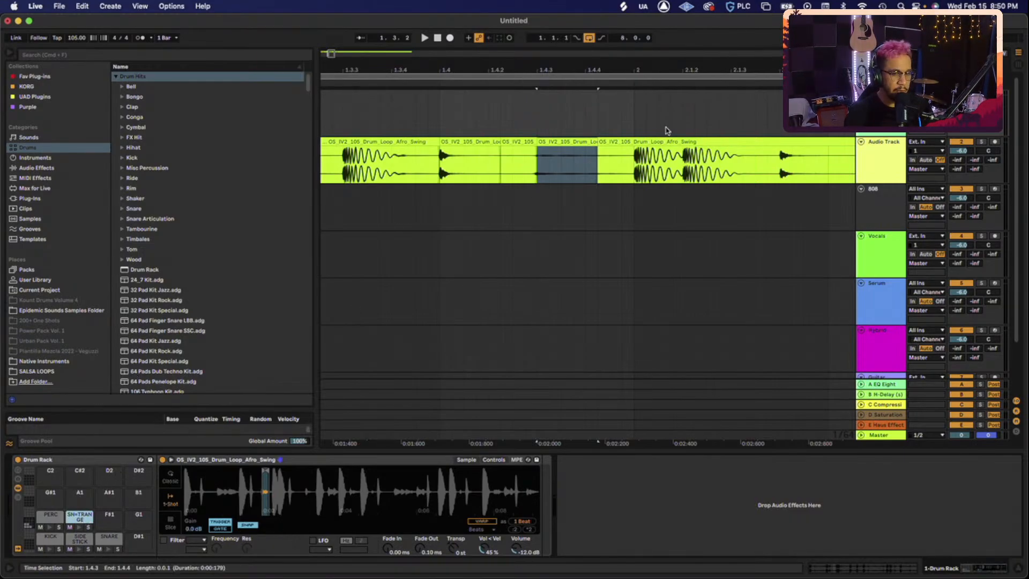
- Zoom out to bars 1–4 and replay the loop from bar 3 and 3.3.3 to find the hit
{"action": "scroll", "coordinate": [608, 158], "scroll_direction": "right", "scroll_amount": 5}
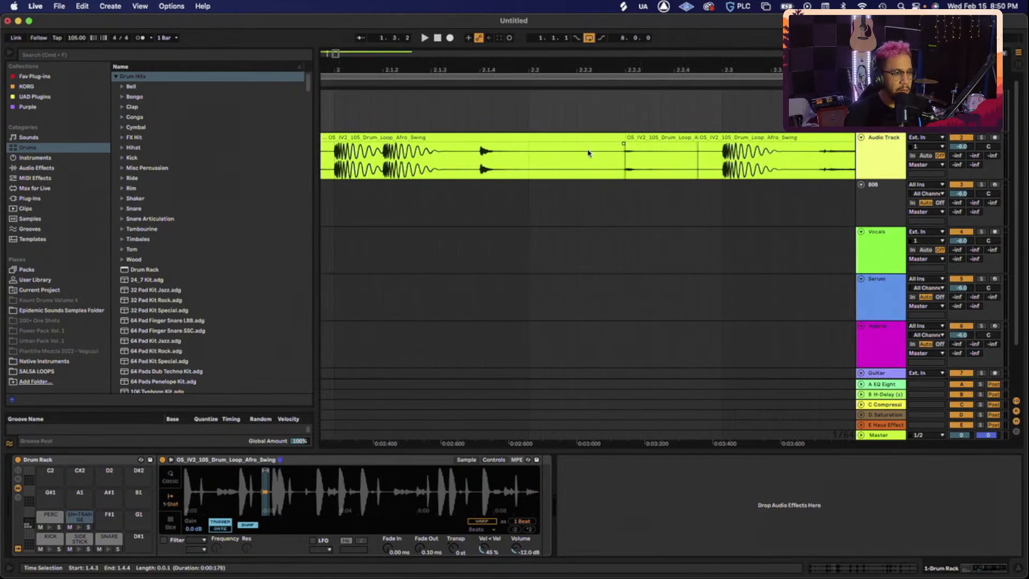
{"action": "left_click", "coordinate": [592, 139]}
{"action": "key", "text": "space"}
{"action": "key", "text": "minus"}
{"action": "key", "text": "minus"}
{"action": "key", "text": "minus"}
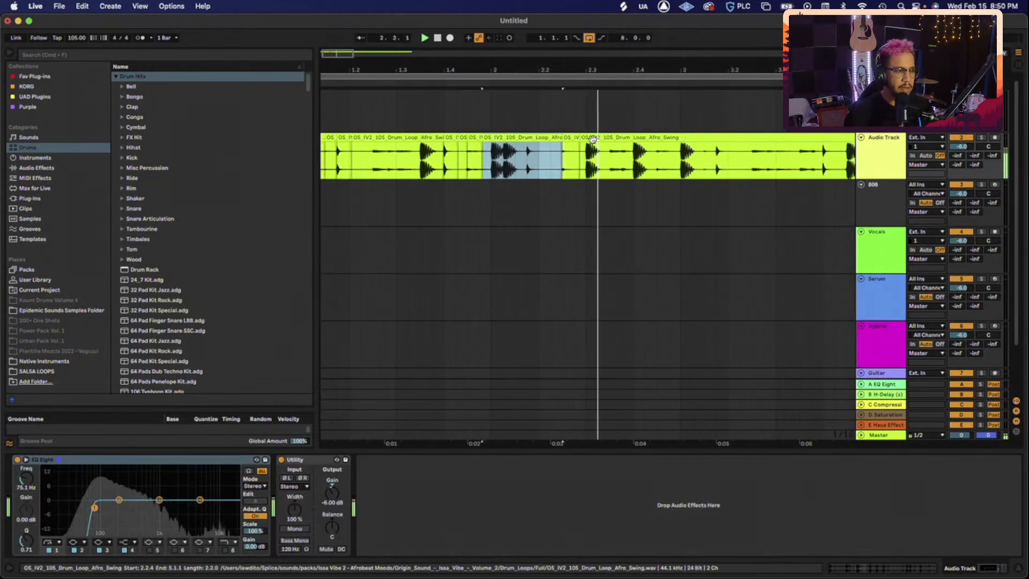
{"action": "key", "text": "minus"}
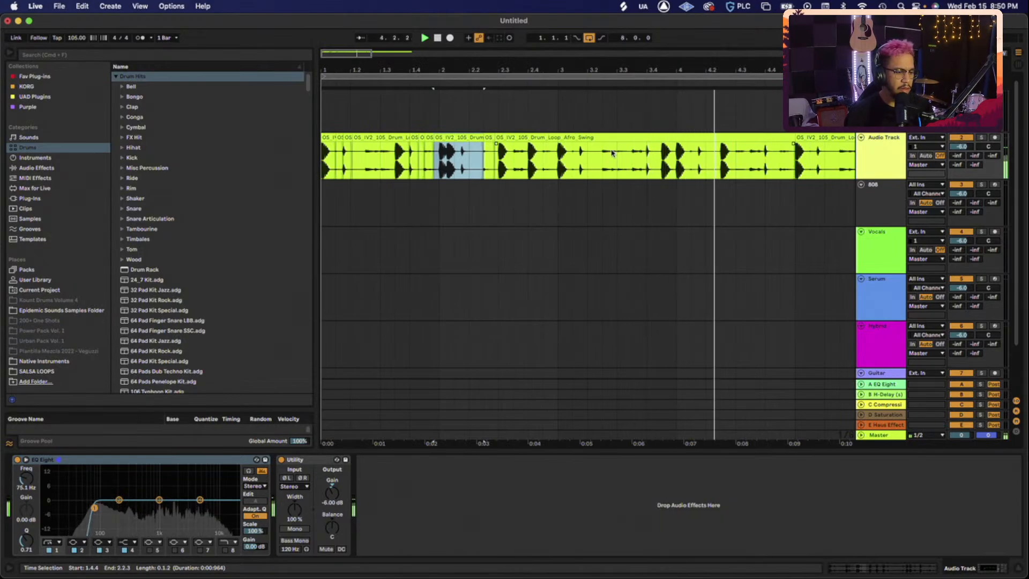
{"action": "left_click", "coordinate": [555, 162]}
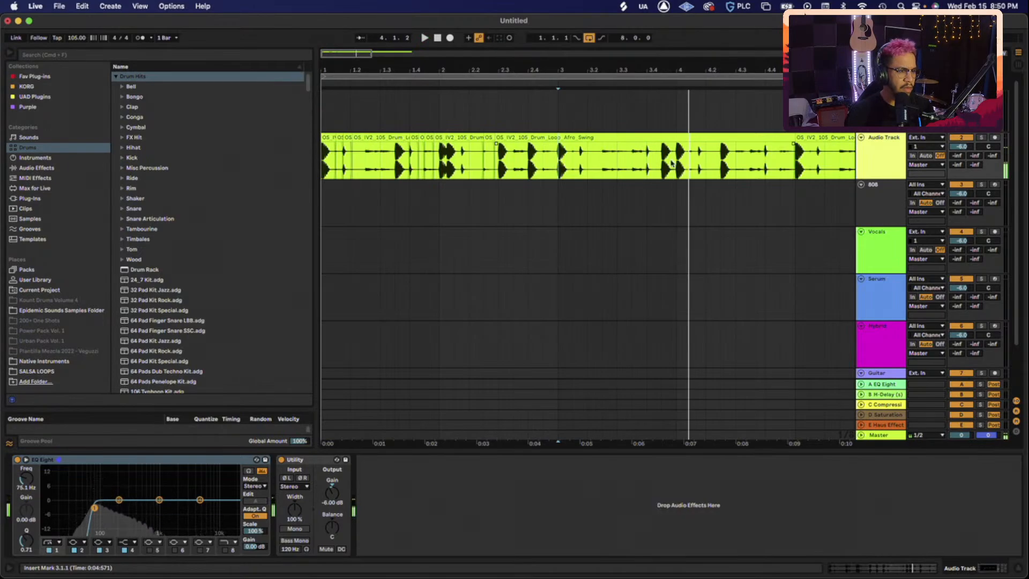
{"action": "left_click", "coordinate": [638, 161]}
{"action": "left_click", "coordinate": [638, 160]}
{"action": "left_click", "coordinate": [637, 161]}
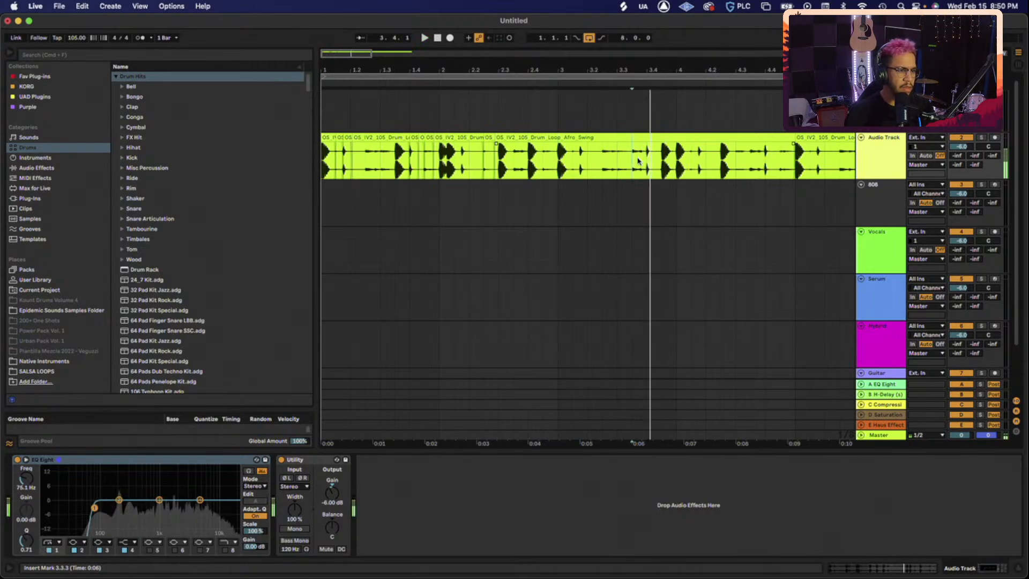
{"action": "scroll", "coordinate": [637, 160], "scroll_direction": "up", "scroll_amount": 6}
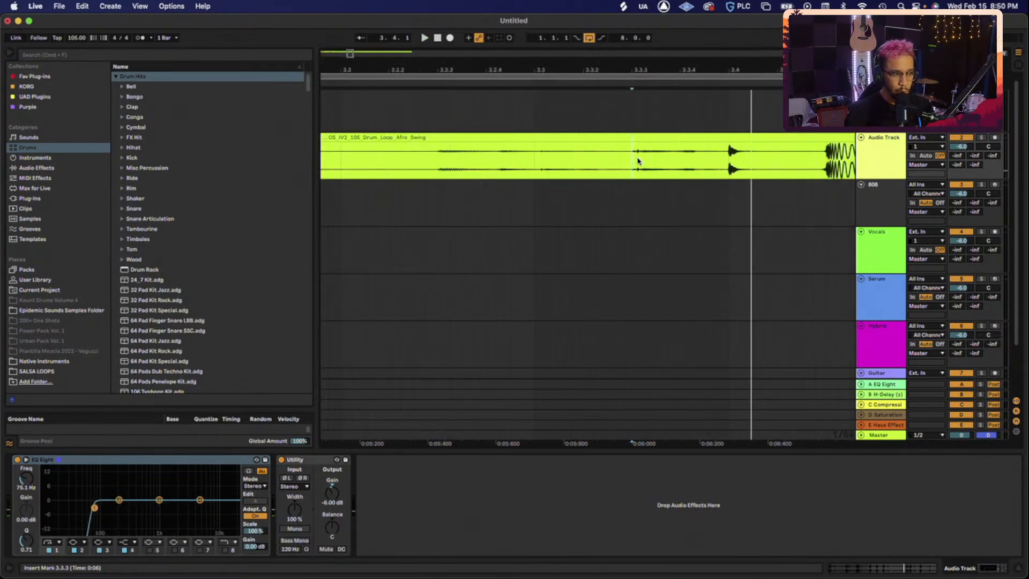
- Split out the 3.3.3–3.3.4 hit, load it onto pad F#1, and label it AFRO PERC
{"action": "left_click_drag", "start_coordinate": [637, 161], "coordinate": [702, 161]}
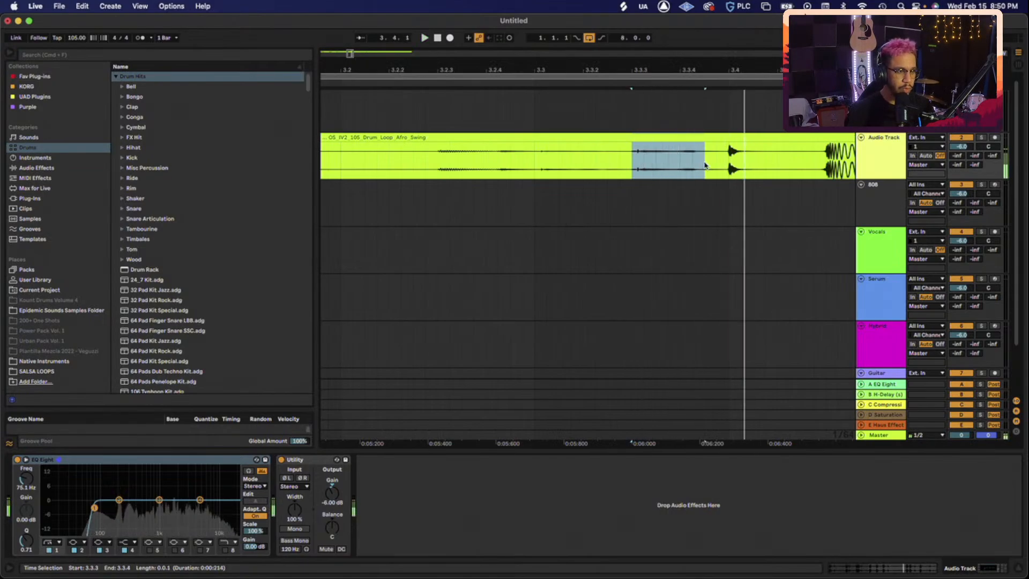
{"action": "left_click", "coordinate": [879, 110]}
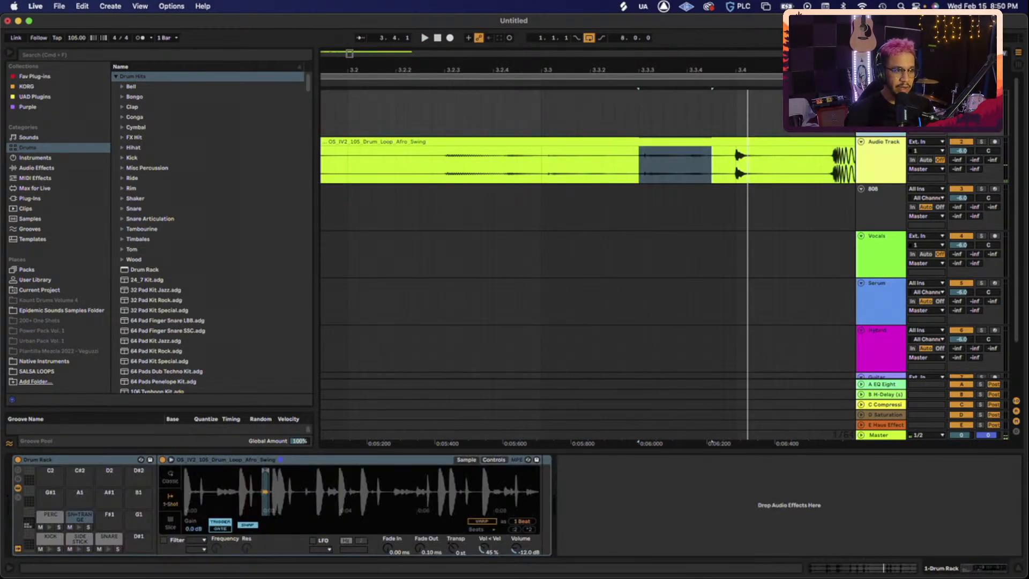
{"action": "key", "text": "super+e"}
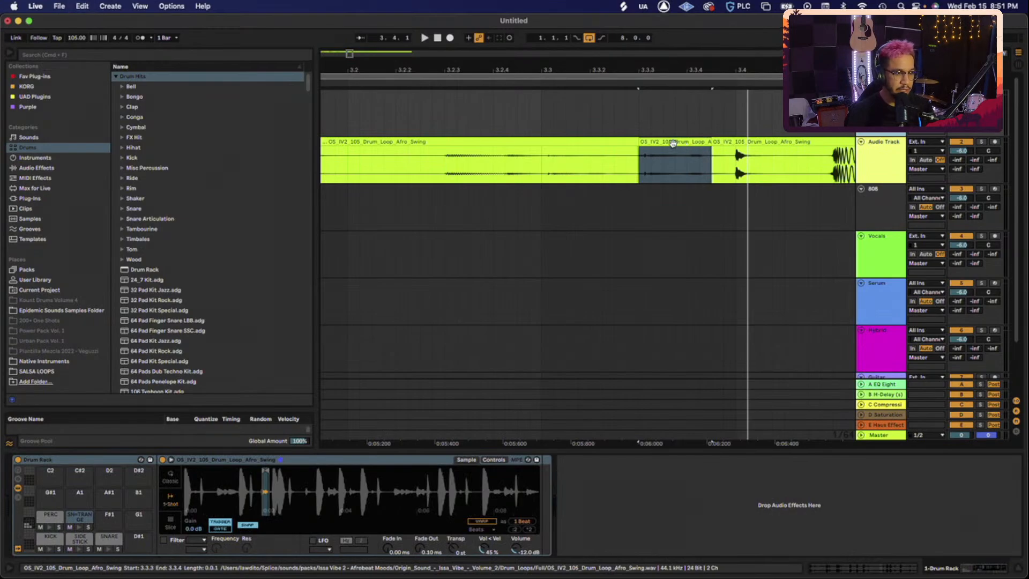
{"action": "left_click_drag", "start_coordinate": [672, 142], "coordinate": [109, 518]}
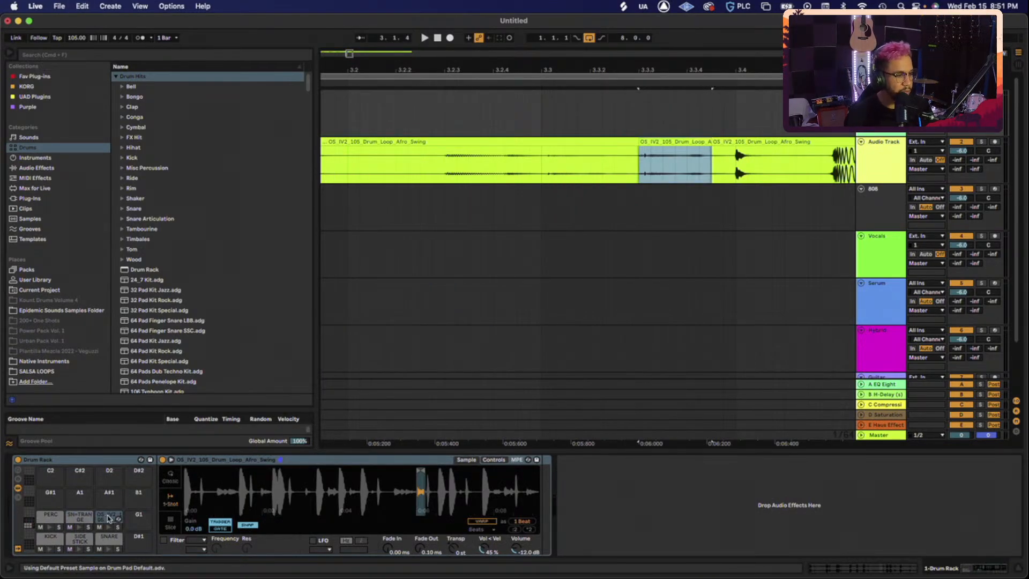
{"action": "left_click", "coordinate": [107, 518]}
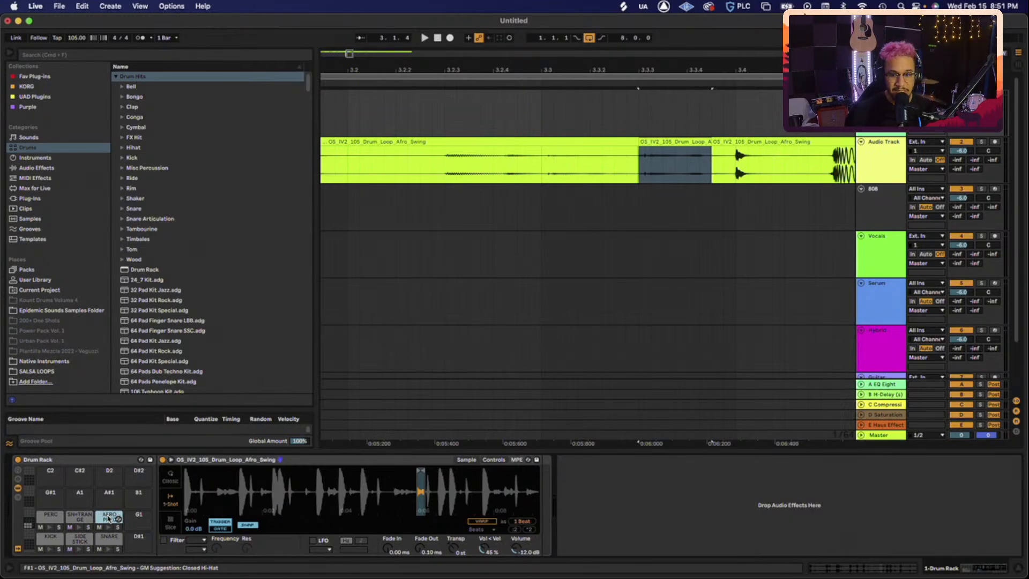
- Open Splice and search for HIHAT samples
{"action": "key", "text": "ctrl+Up"}
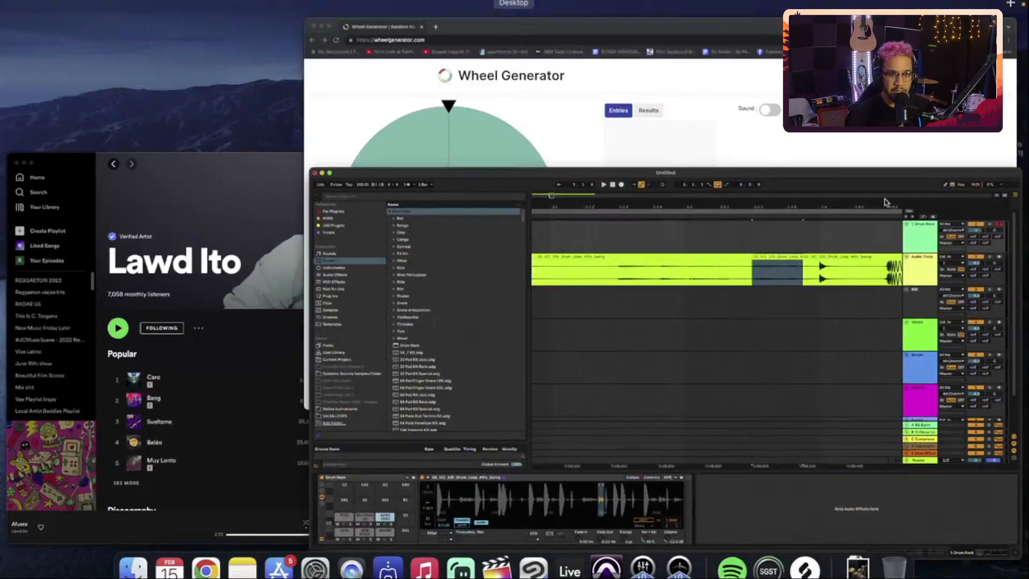
{"action": "left_click", "coordinate": [802, 179]}
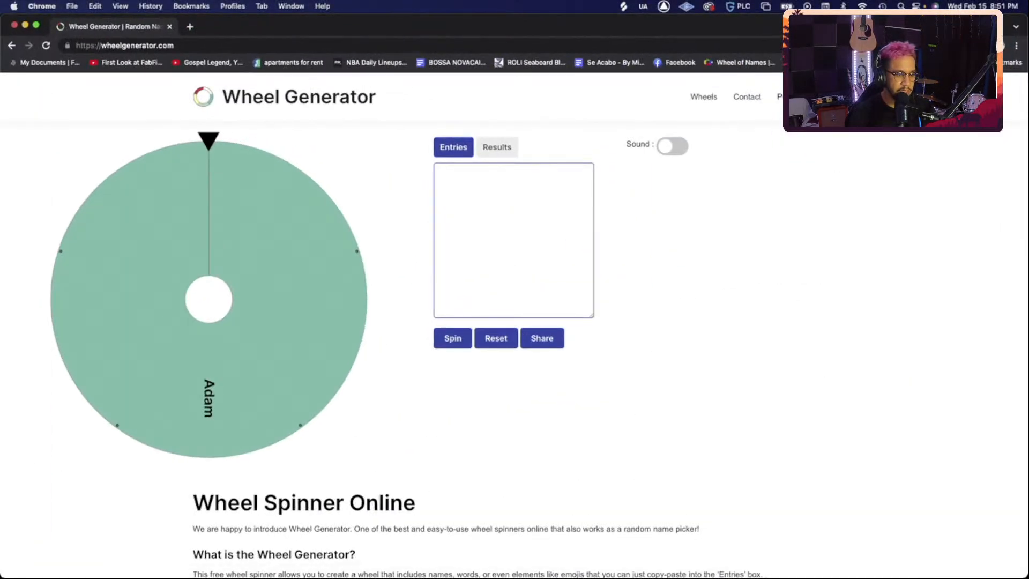
{"action": "left_click", "coordinate": [801, 553]}
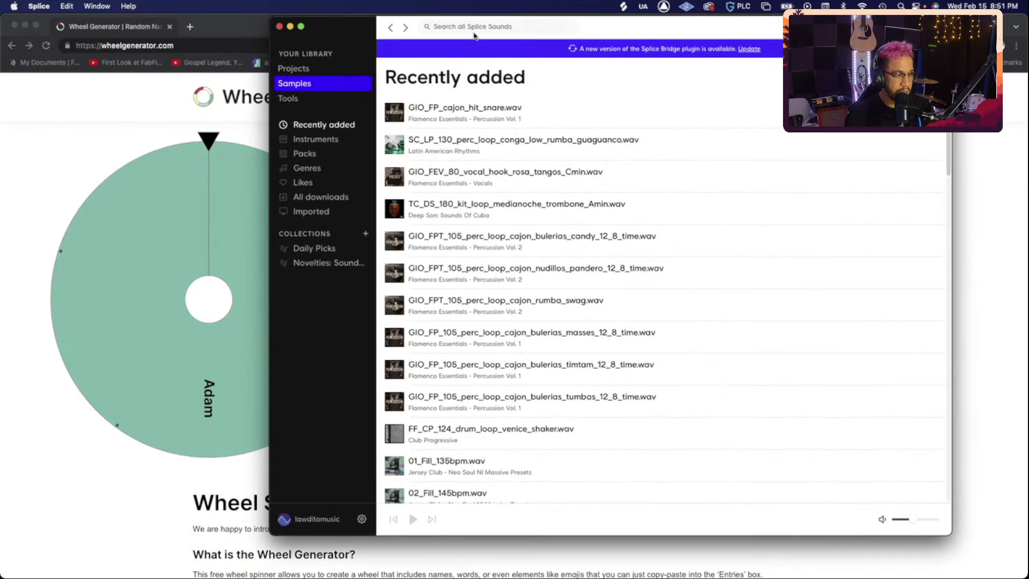
{"action": "type", "text": "HIHAT"}
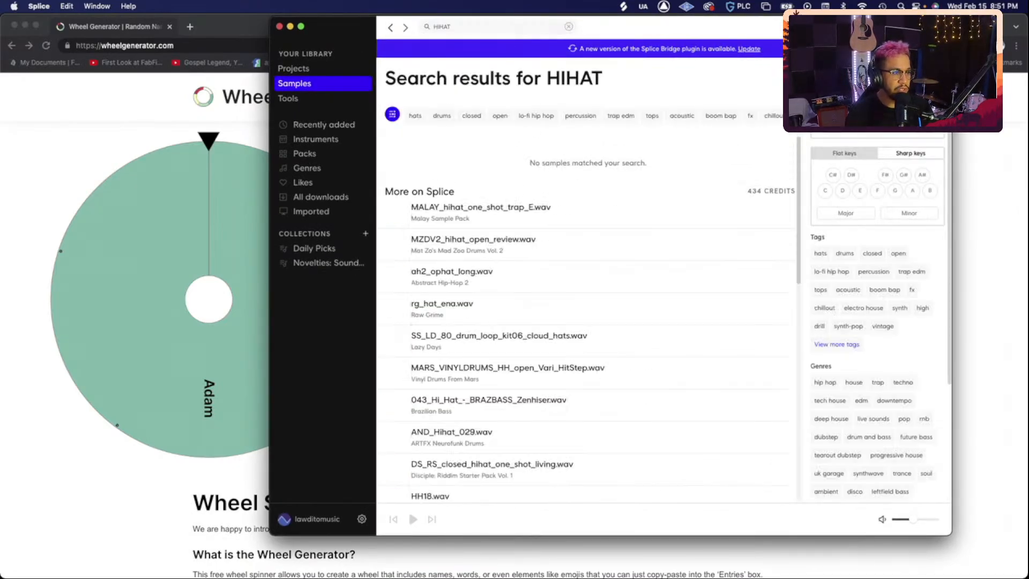
{"action": "left_click", "coordinate": [485, 28]}
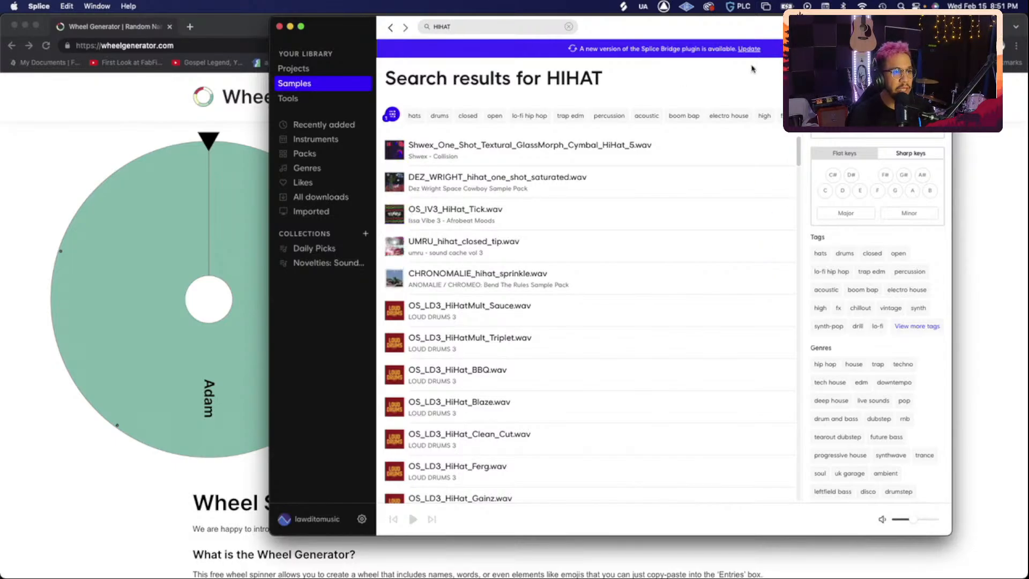
- Preview the hi-hat results, settling on OS_IV3_HiHat_Tick, then return to Ableton Live
{"action": "left_click", "coordinate": [395, 151]}
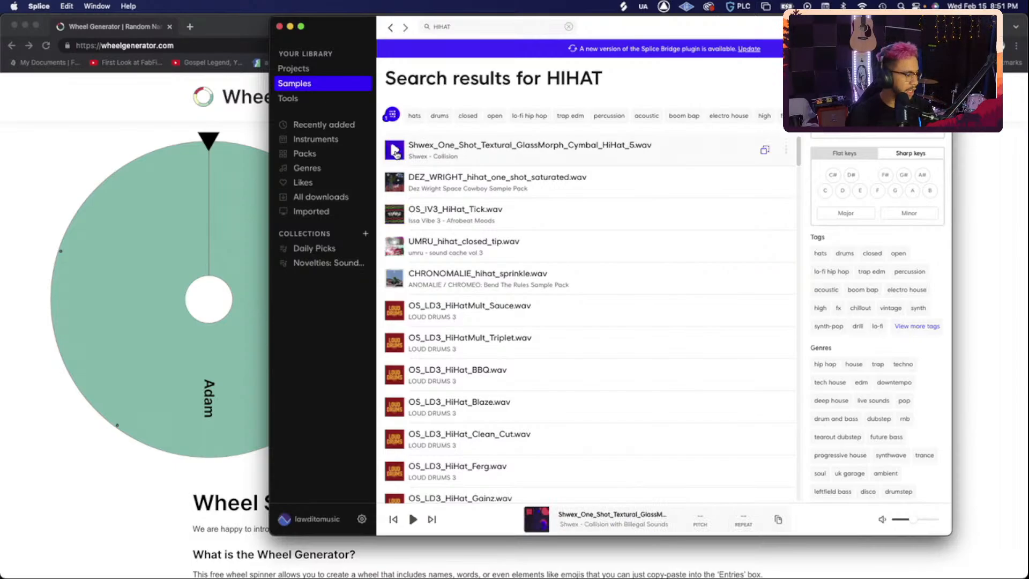
{"action": "key", "text": "Down"}
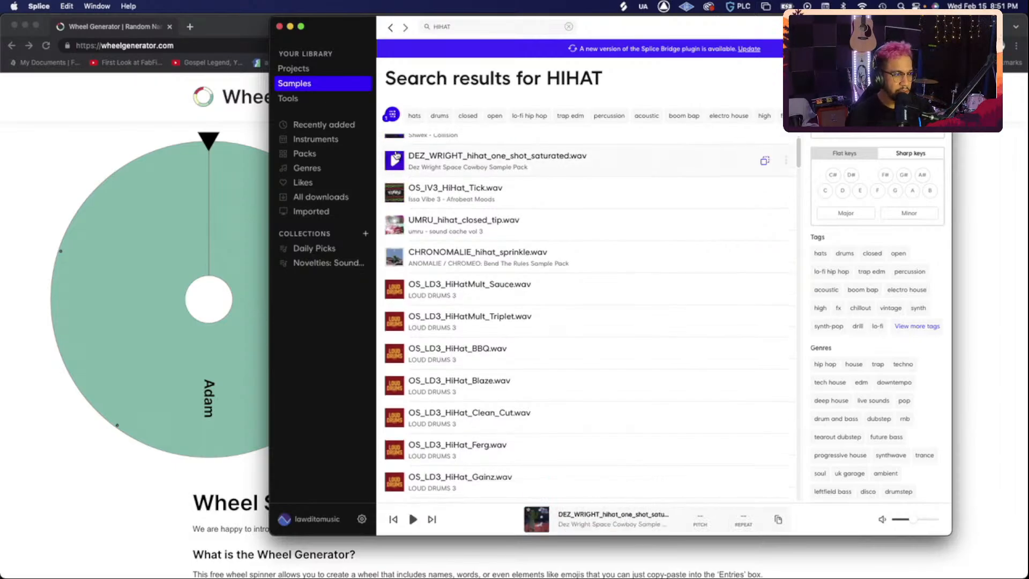
{"action": "key", "text": "Down"}
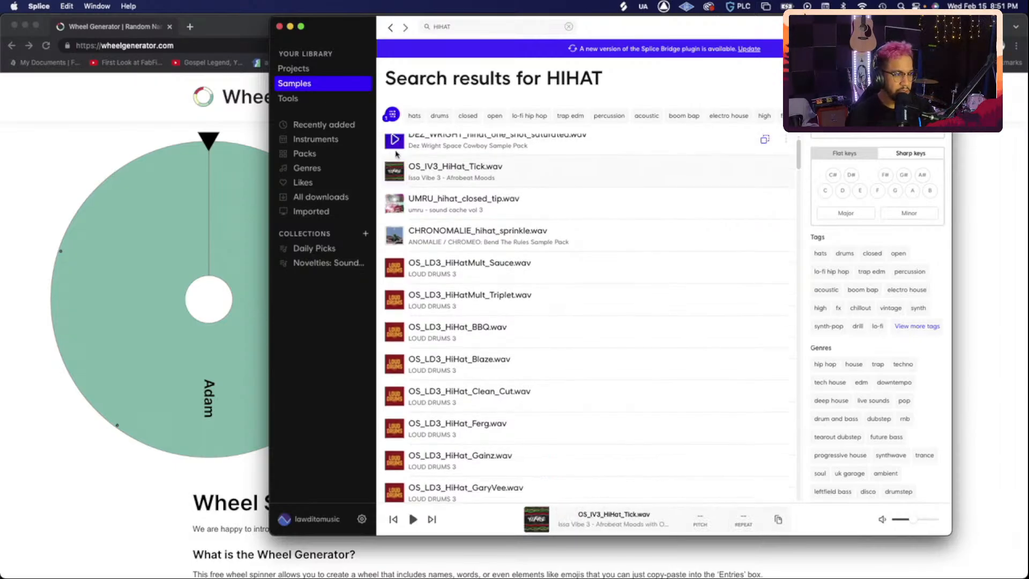
{"action": "left_click", "coordinate": [394, 179]}
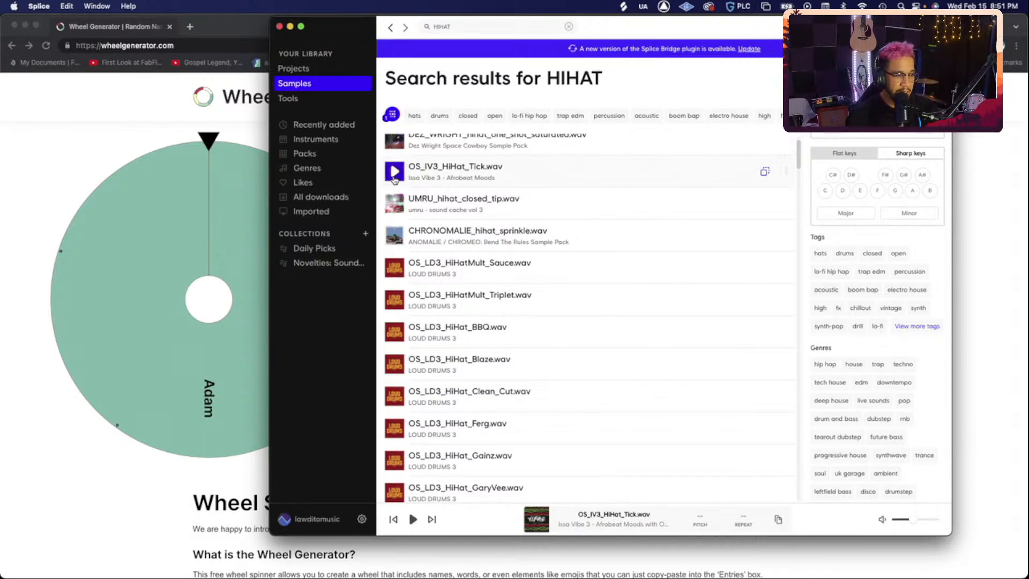
{"action": "left_click", "coordinate": [395, 180]}
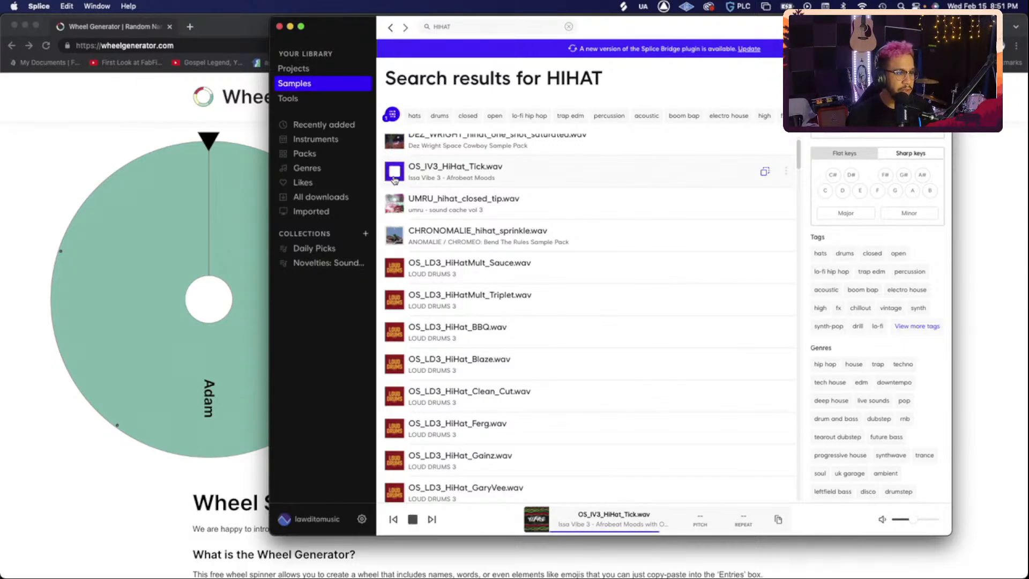
{"action": "key", "text": "ctrl+Up"}
{"action": "left_click", "coordinate": [569, 162]}
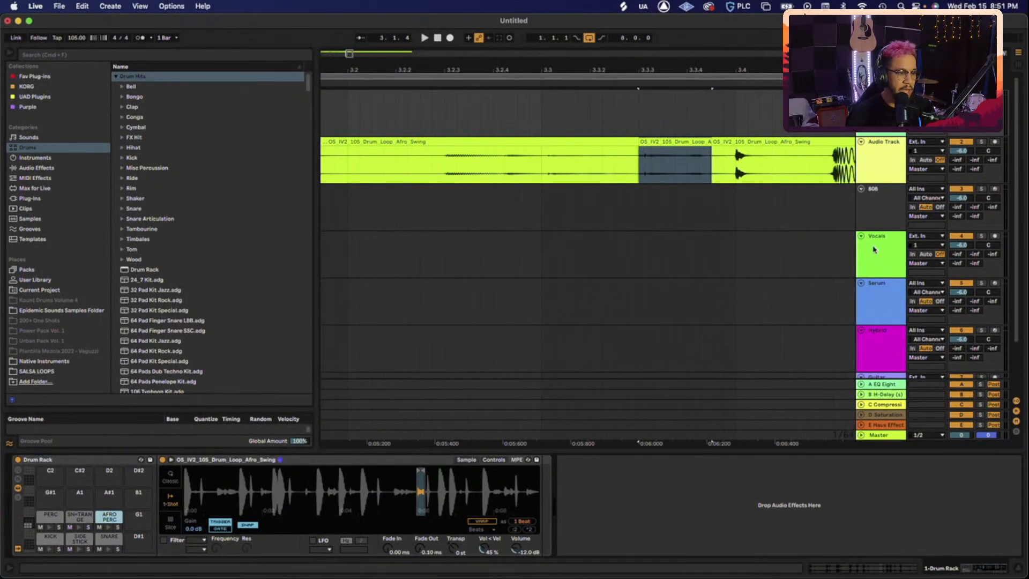
- Drag OS_IV3_HiHat_Tick from Splice onto pad D#1, then audition the SN=TRANGE and AFRO PERC pads
{"action": "key", "text": "ctrl+Up"}
{"action": "left_click", "coordinate": [892, 345]}
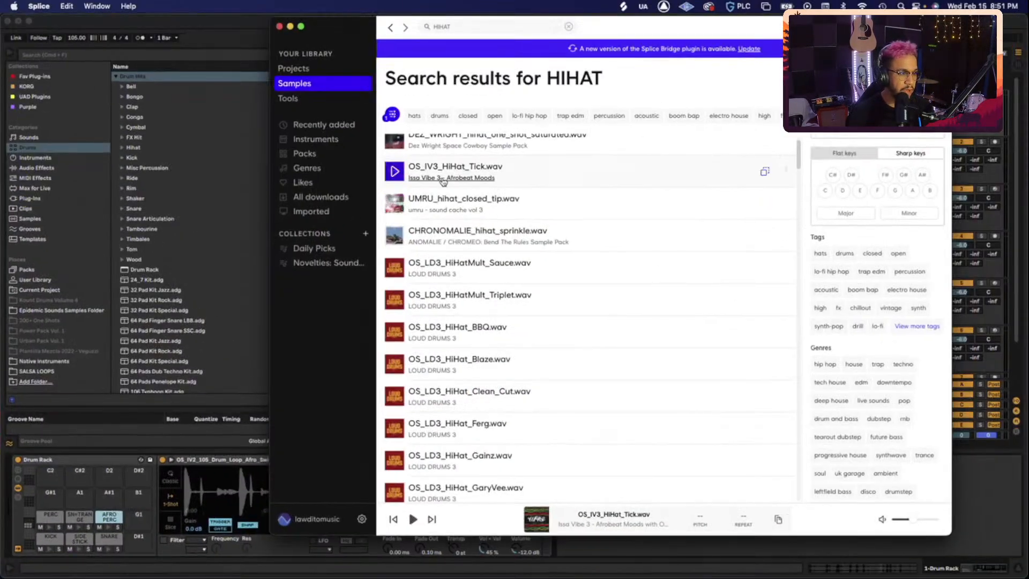
{"action": "left_click_drag", "start_coordinate": [435, 172], "coordinate": [134, 538]}
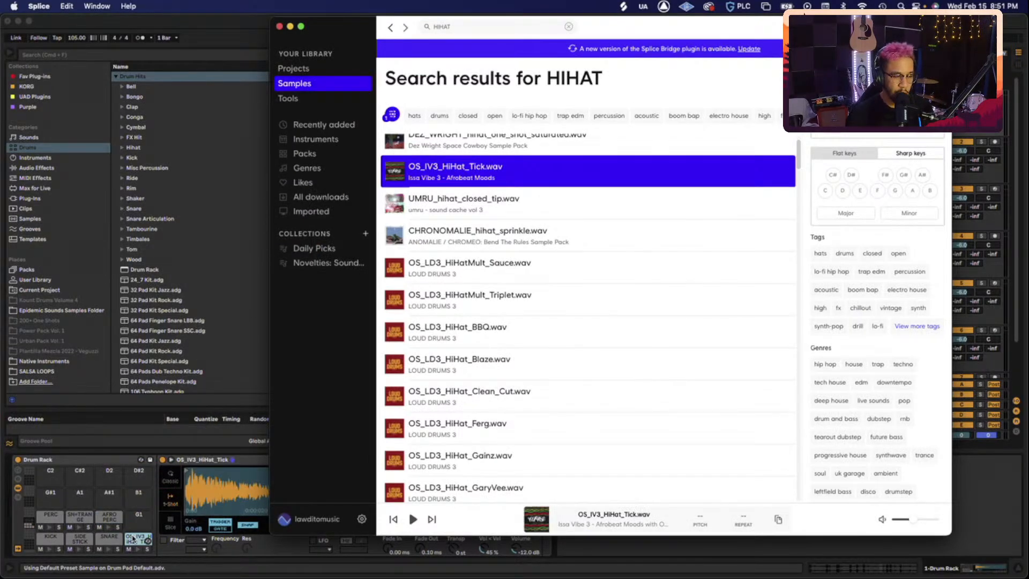
{"action": "left_click", "coordinate": [79, 491]}
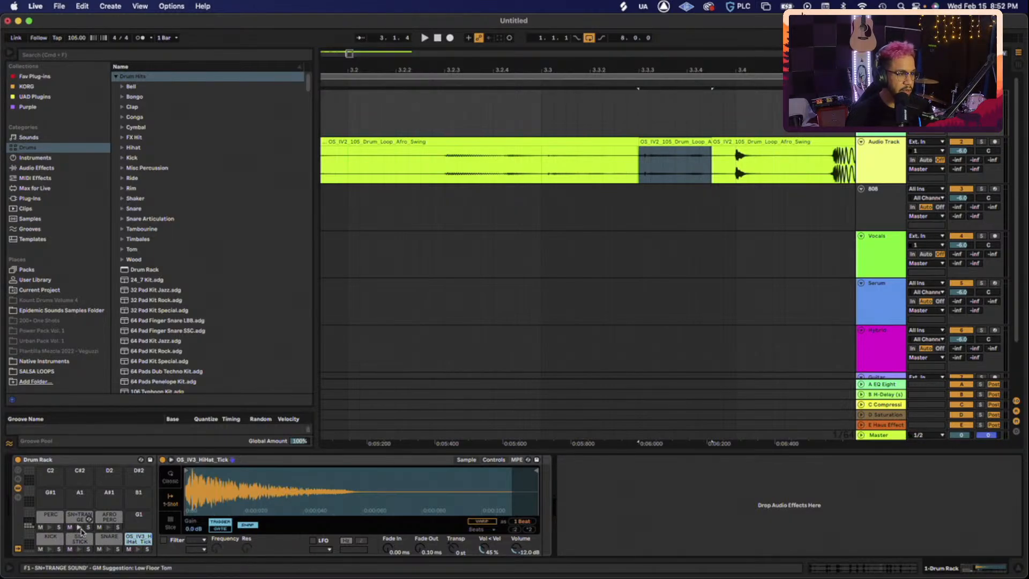
{"action": "left_click", "coordinate": [81, 530]}
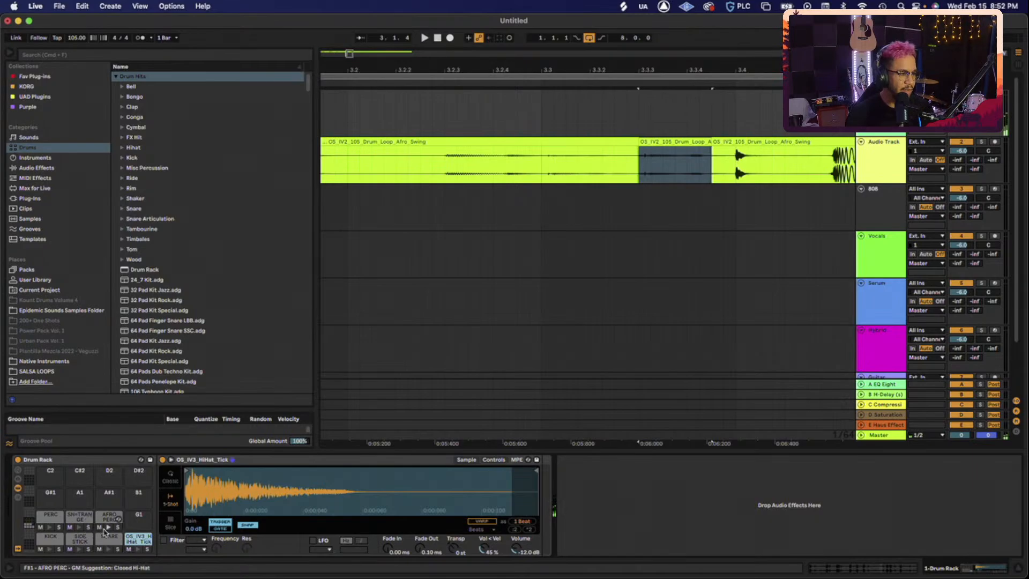
{"action": "left_click", "coordinate": [108, 531]}
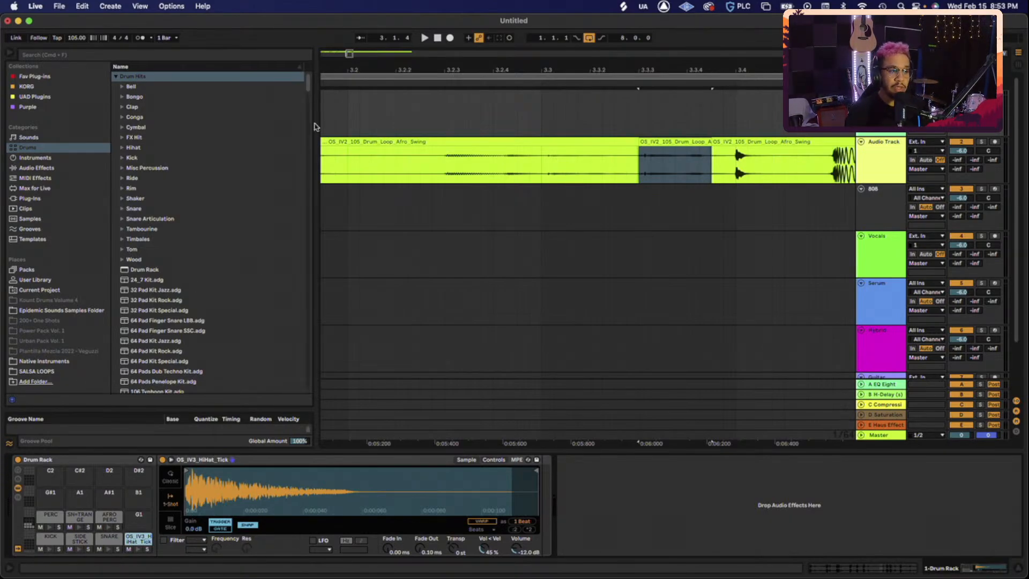
- Zoom to the opening bars, select the loop range, and undo to restore the Afro_Swing clips across bars 1–9
{"action": "left_click_drag", "start_coordinate": [350, 55], "coordinate": [349, 16]}
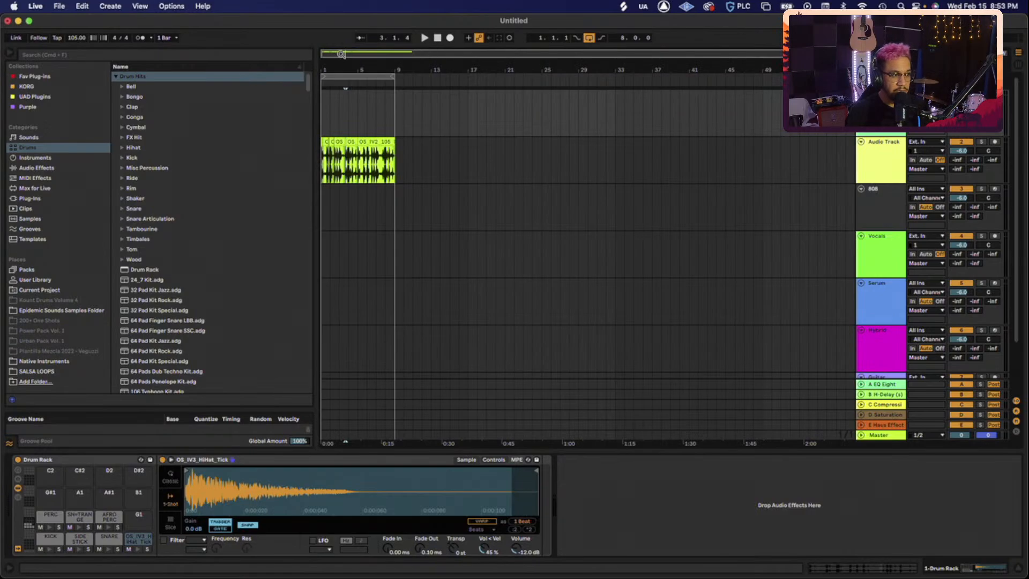
{"action": "left_click_drag", "start_coordinate": [341, 54], "coordinate": [328, 93]}
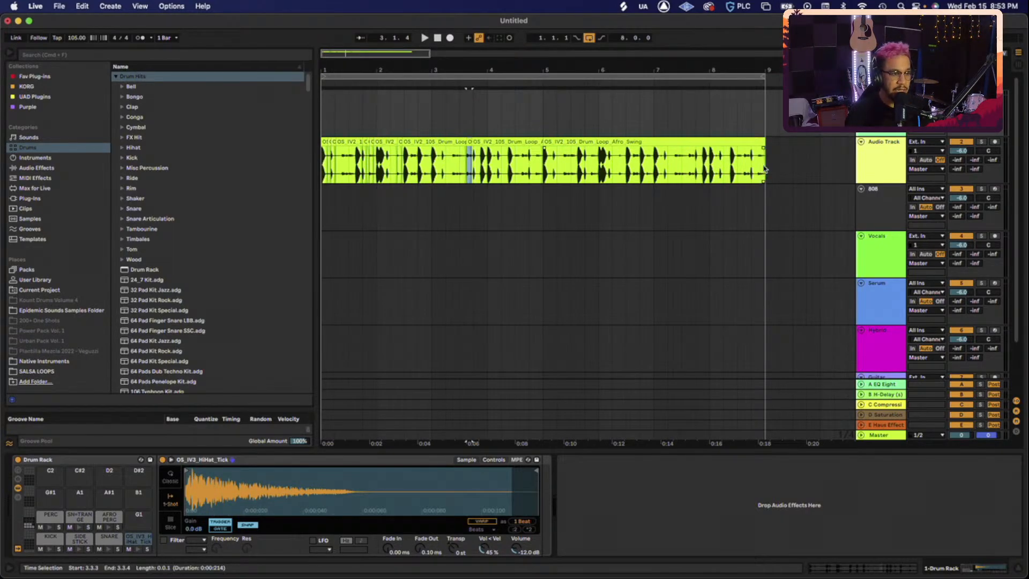
{"action": "left_click_drag", "start_coordinate": [765, 169], "coordinate": [315, 180]}
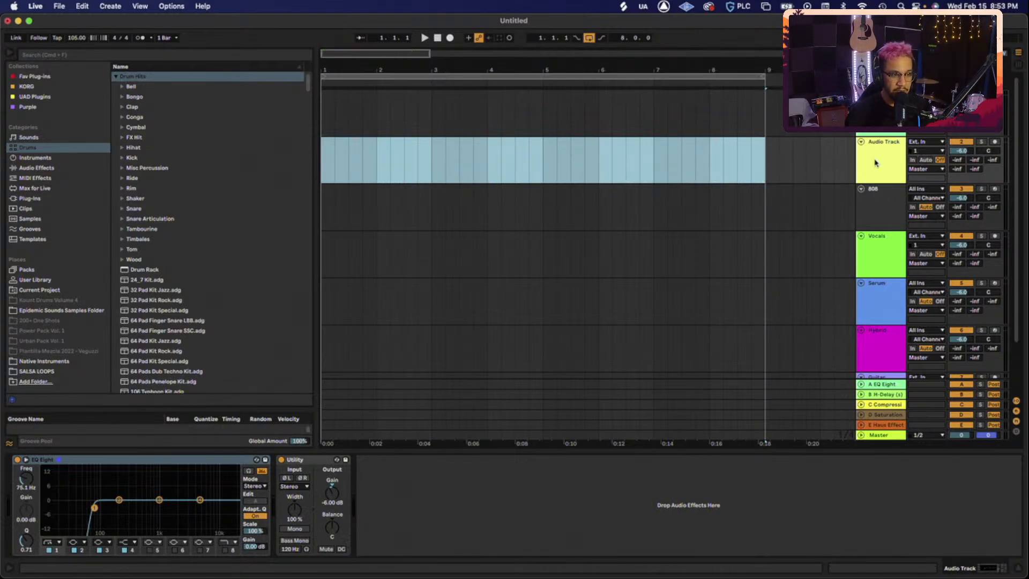
{"action": "left_click", "coordinate": [893, 155]}
{"action": "left_click", "coordinate": [879, 119]}
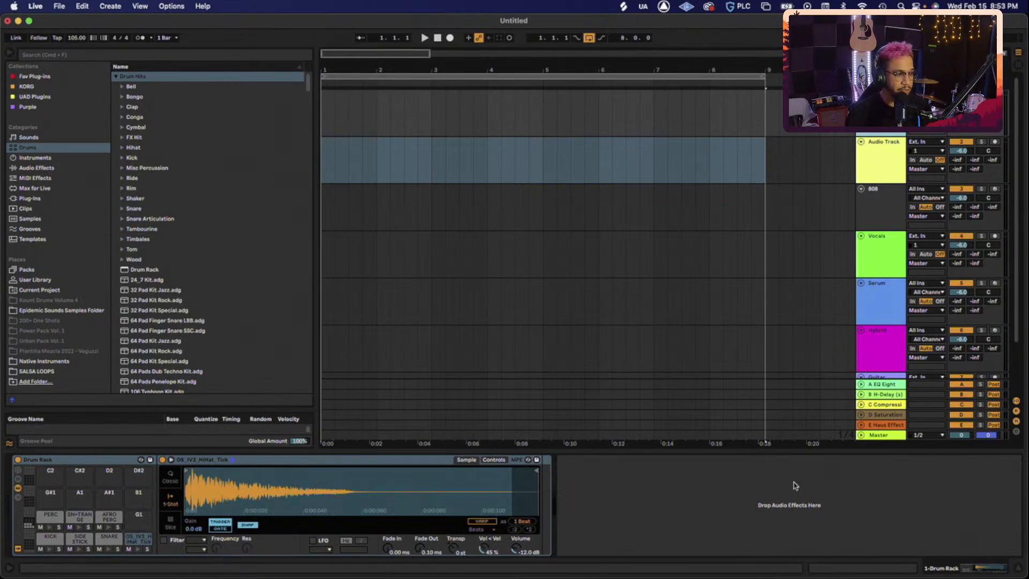
{"action": "key", "text": "super+z"}
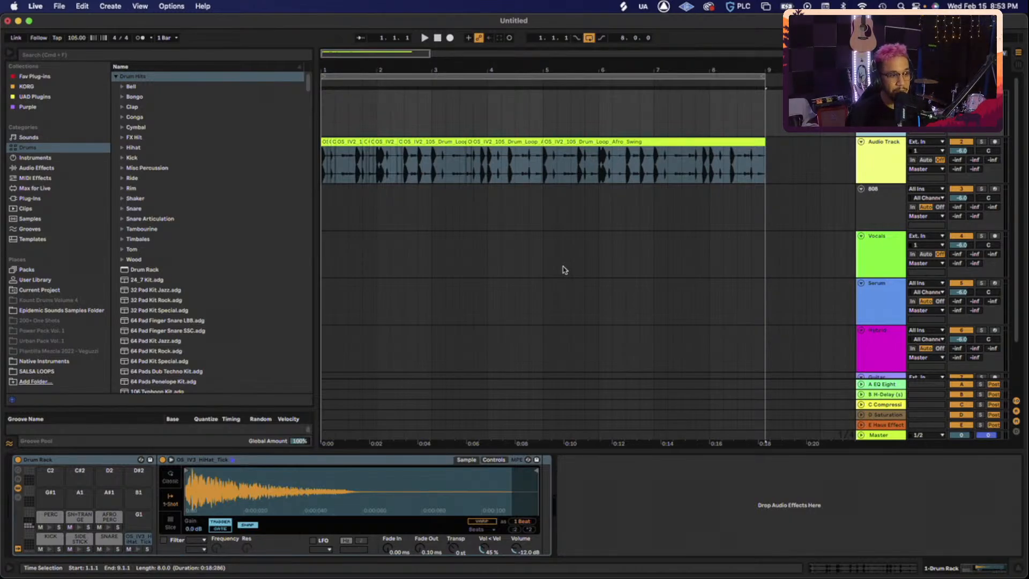
{"action": "key", "text": "ctrl+Up"}
{"action": "left_click", "coordinate": [854, 377]}
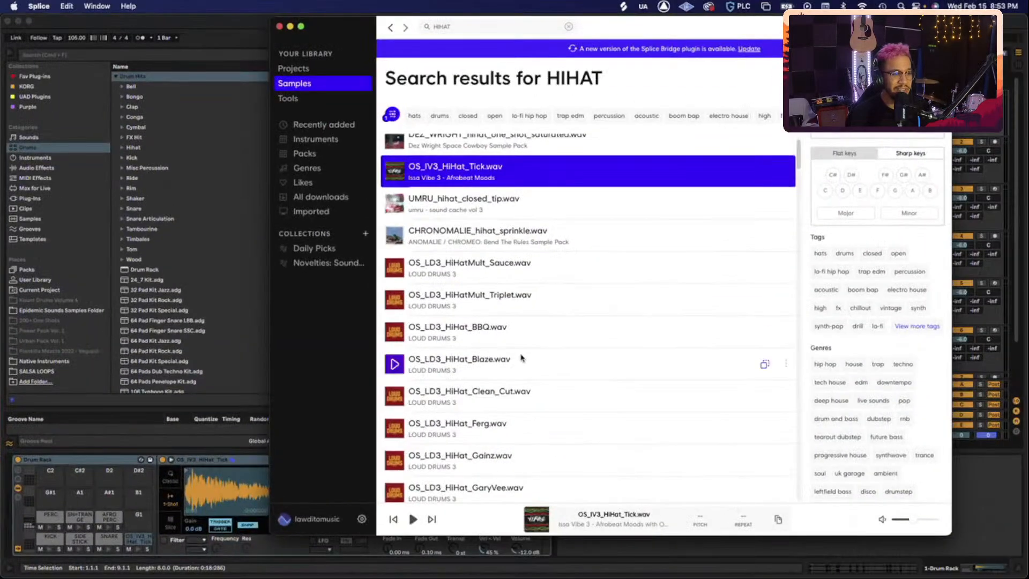
{"action": "scroll", "coordinate": [519, 358], "scroll_direction": "down", "scroll_amount": 20}
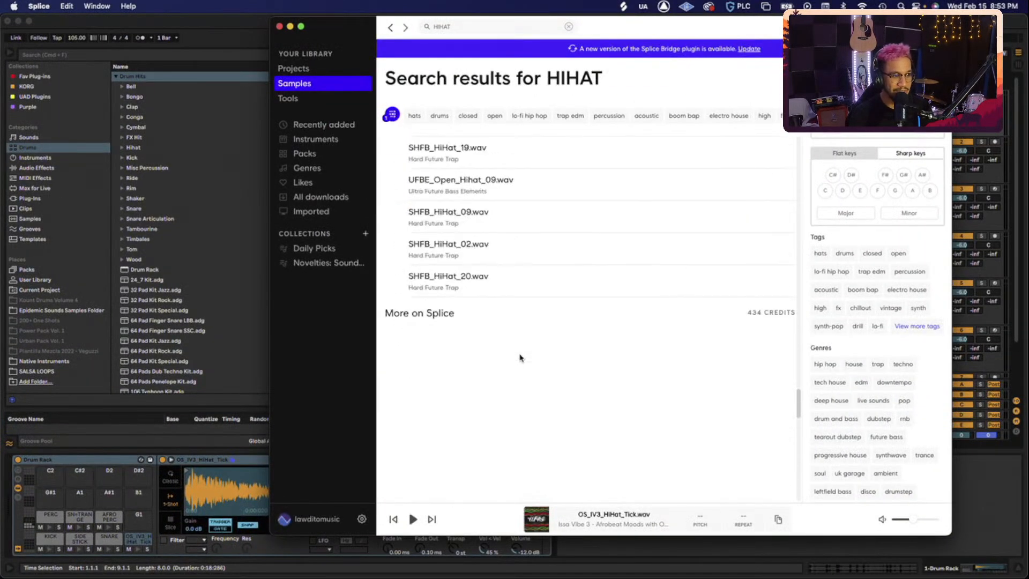
{"action": "scroll", "coordinate": [521, 358], "scroll_direction": "up", "scroll_amount": 20}
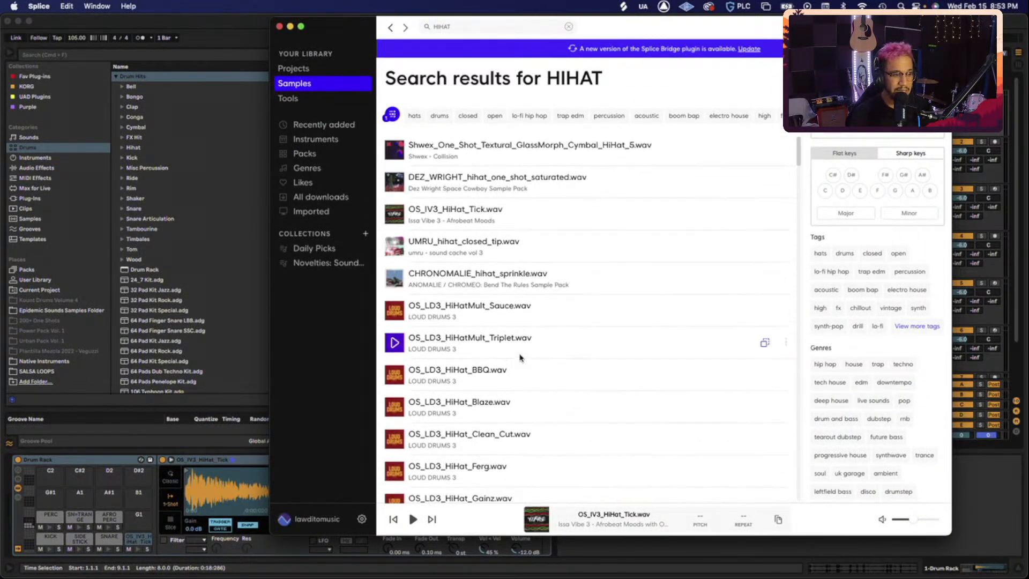
{"action": "key", "text": "ctrl+Up"}
{"action": "left_click", "coordinate": [553, 384]}
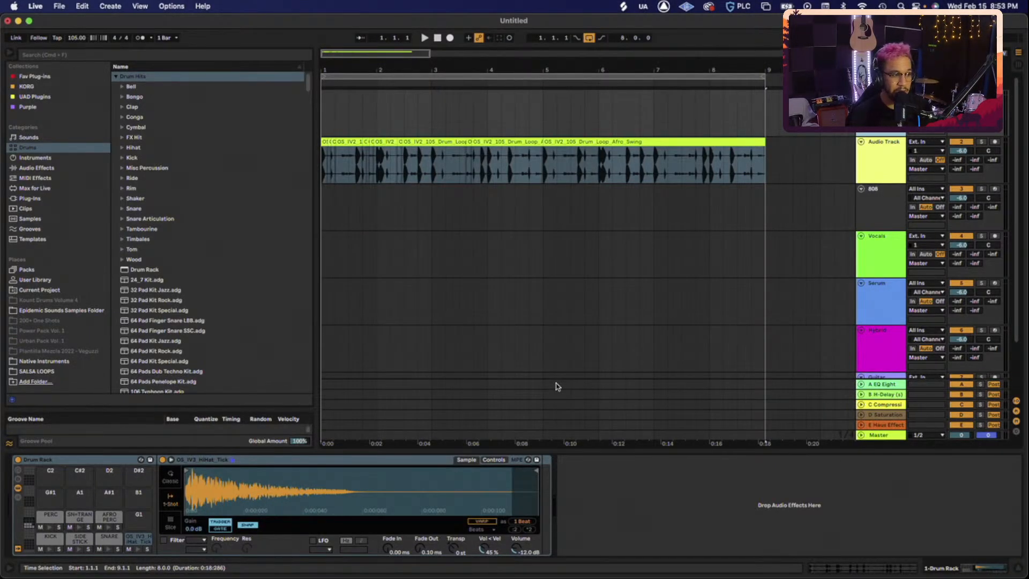
- Show the browser's Drums category, collapse Drum Hits, and scroll through the .adg kit presets
{"action": "left_click", "coordinate": [35, 158]}
{"action": "left_click", "coordinate": [37, 148]}
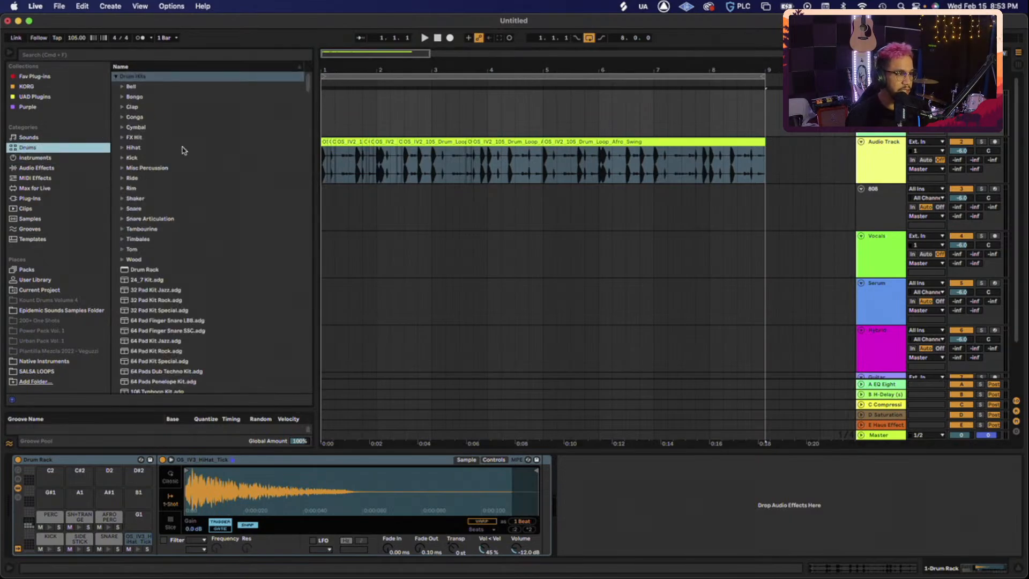
{"action": "left_click", "coordinate": [116, 77]}
{"action": "scroll", "coordinate": [220, 242], "scroll_direction": "down", "scroll_amount": 1}
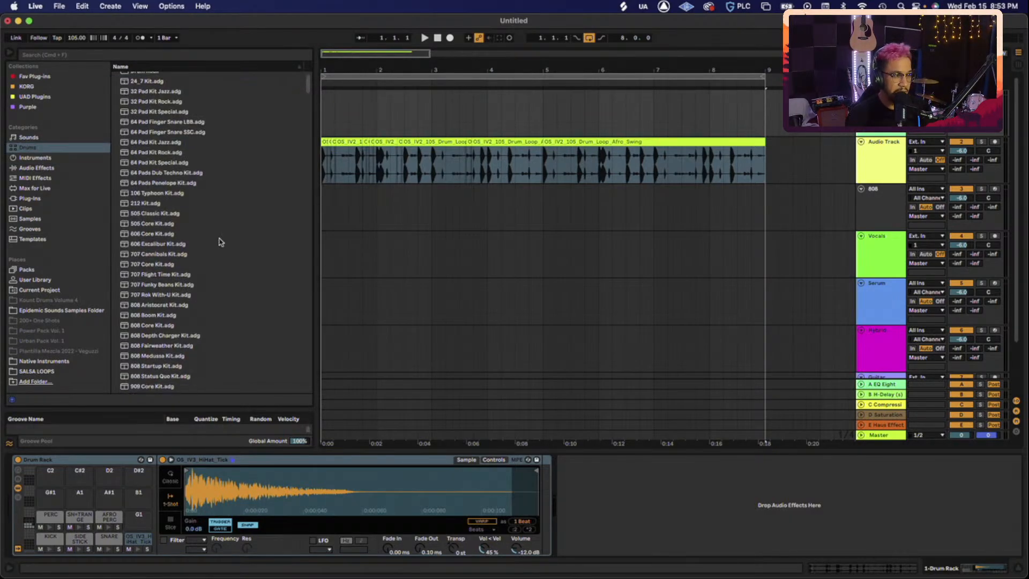
{"action": "scroll", "coordinate": [220, 242], "scroll_direction": "down", "scroll_amount": 6}
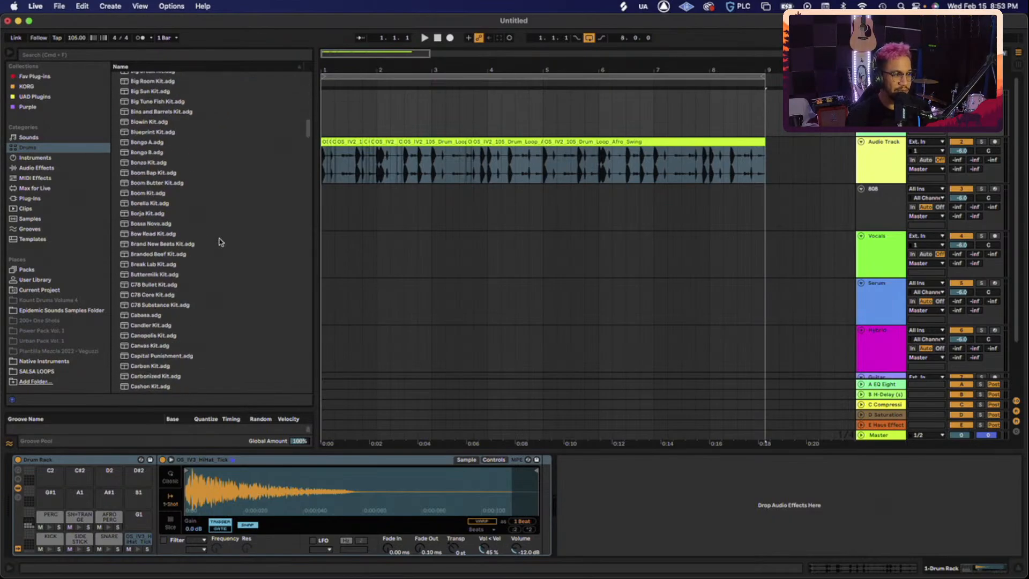
{"action": "scroll", "coordinate": [220, 242], "scroll_direction": "down", "scroll_amount": 6}
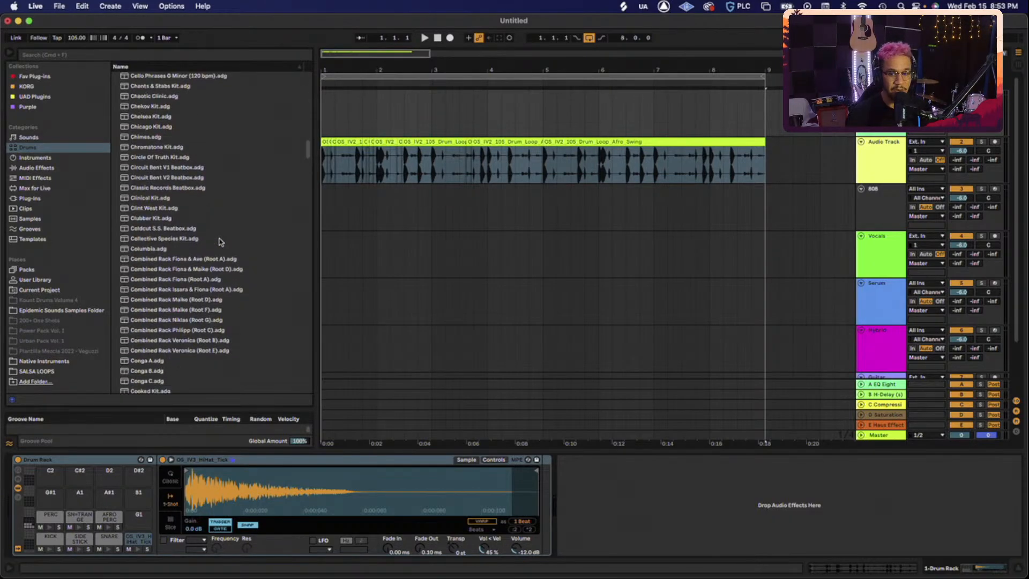
{"action": "scroll", "coordinate": [220, 242], "scroll_direction": "down", "scroll_amount": 6}
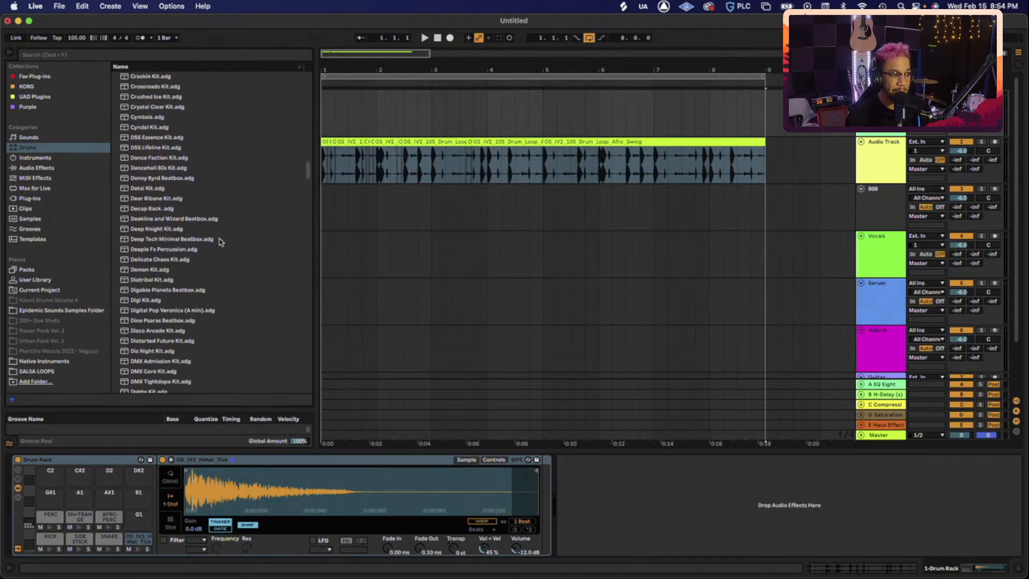
{"action": "scroll", "coordinate": [219, 241], "scroll_direction": "down", "scroll_amount": 10}
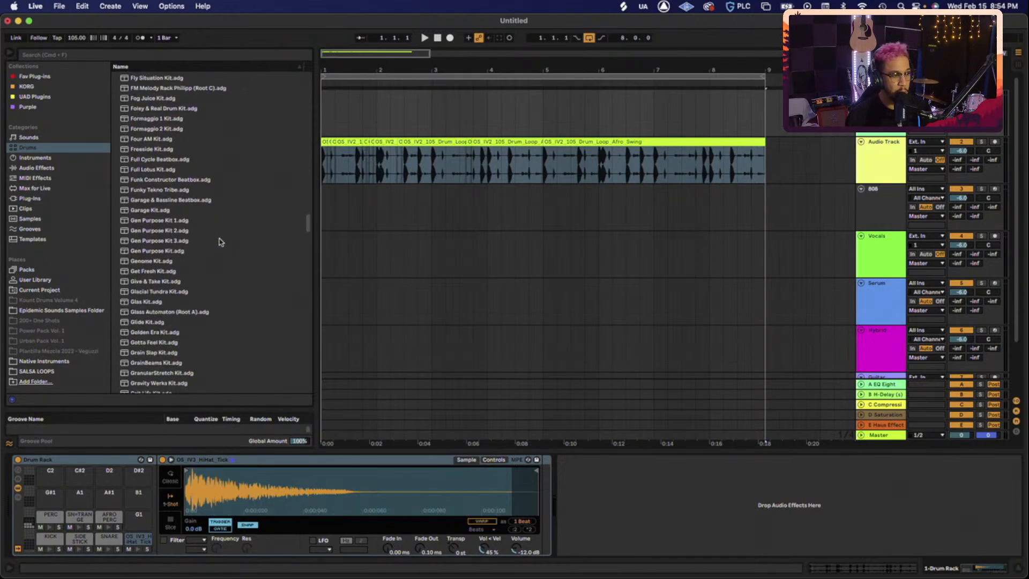
{"action": "scroll", "coordinate": [220, 242], "scroll_direction": "down", "scroll_amount": 4}
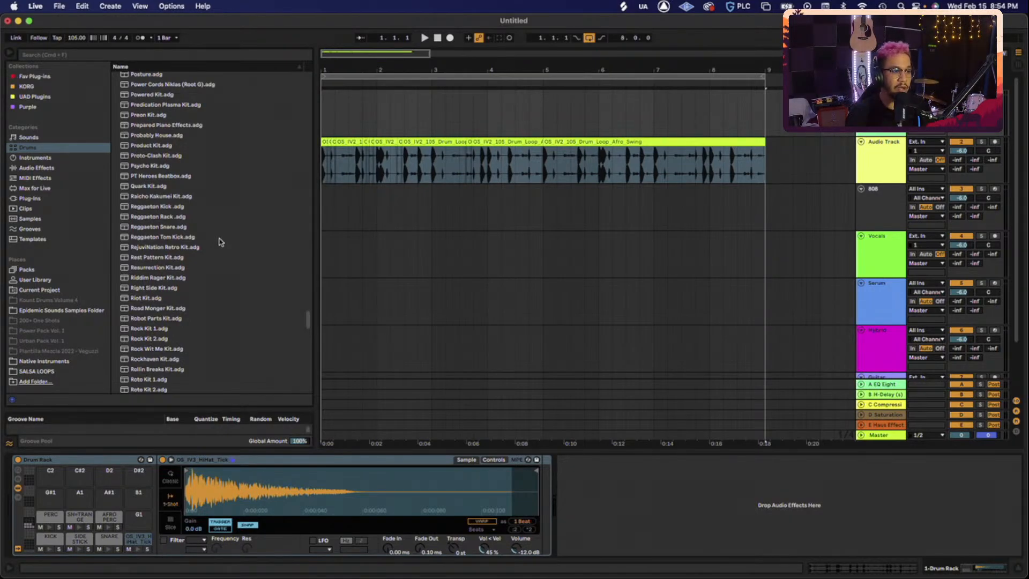
{"action": "scroll", "coordinate": [219, 242], "scroll_direction": "down", "scroll_amount": 10}
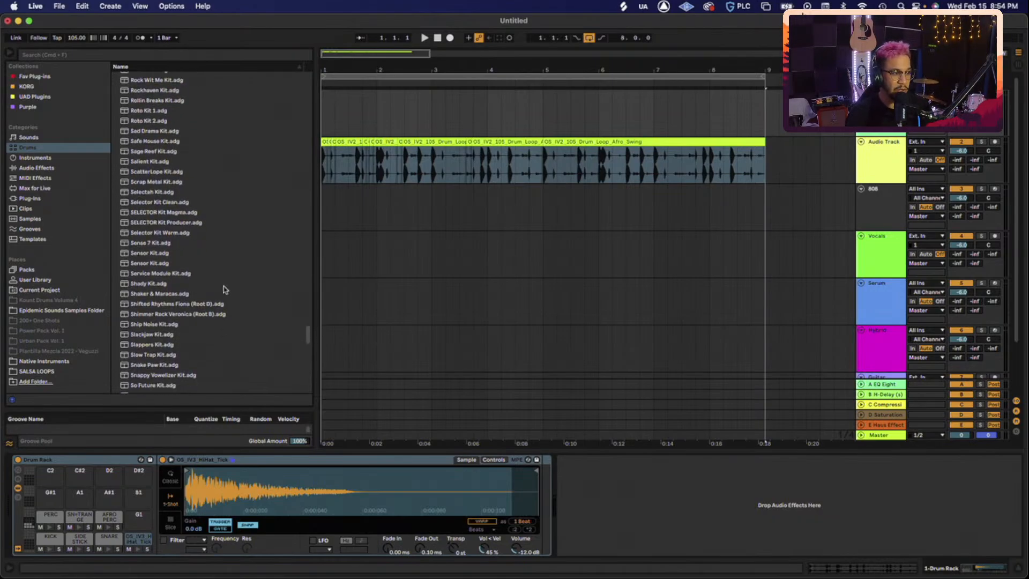
{"action": "scroll", "coordinate": [224, 289], "scroll_direction": "down", "scroll_amount": 5}
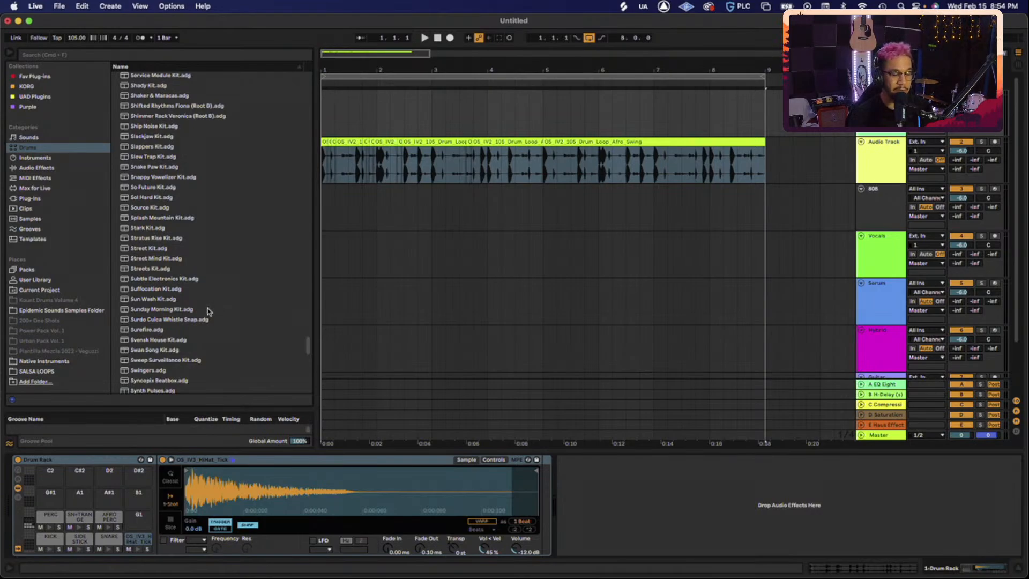
{"action": "scroll", "coordinate": [208, 310], "scroll_direction": "down", "scroll_amount": 10}
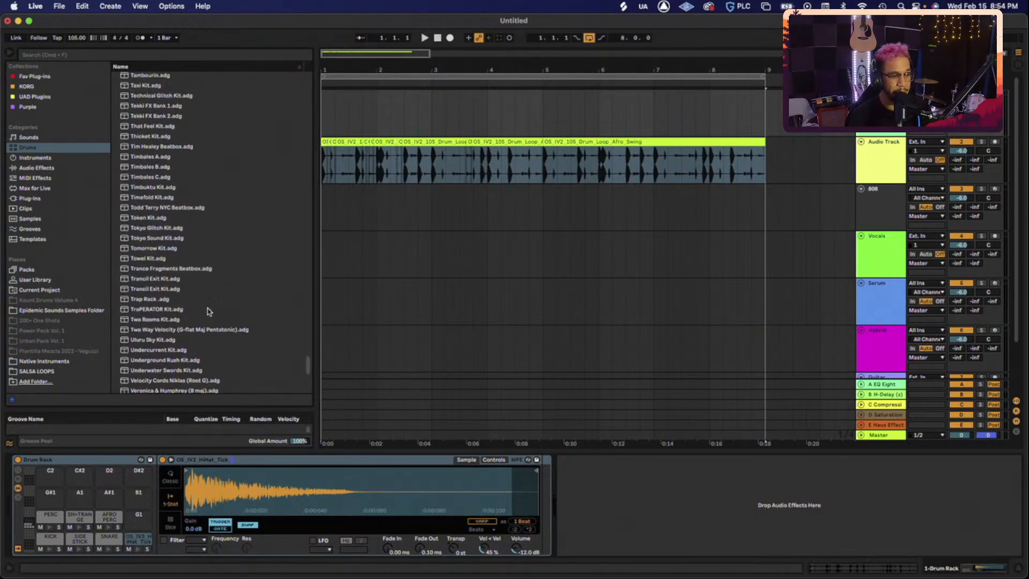
{"action": "scroll", "coordinate": [207, 311], "scroll_direction": "up", "scroll_amount": 15}
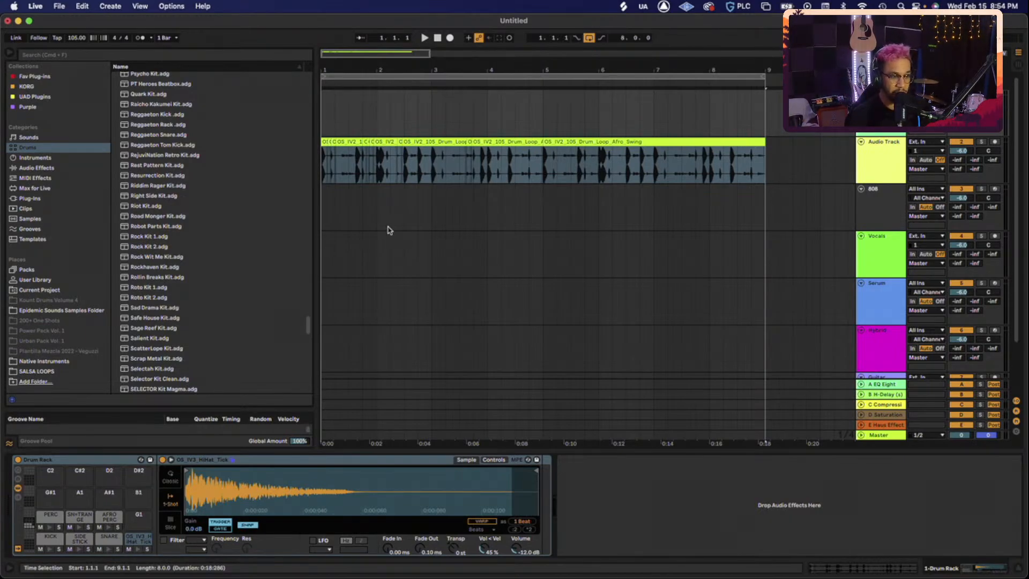
- Delete the drum loop audio, enable the metronome, start playback, and lower the cue volume
{"action": "left_click_drag", "start_coordinate": [766, 156], "coordinate": [304, 163]}
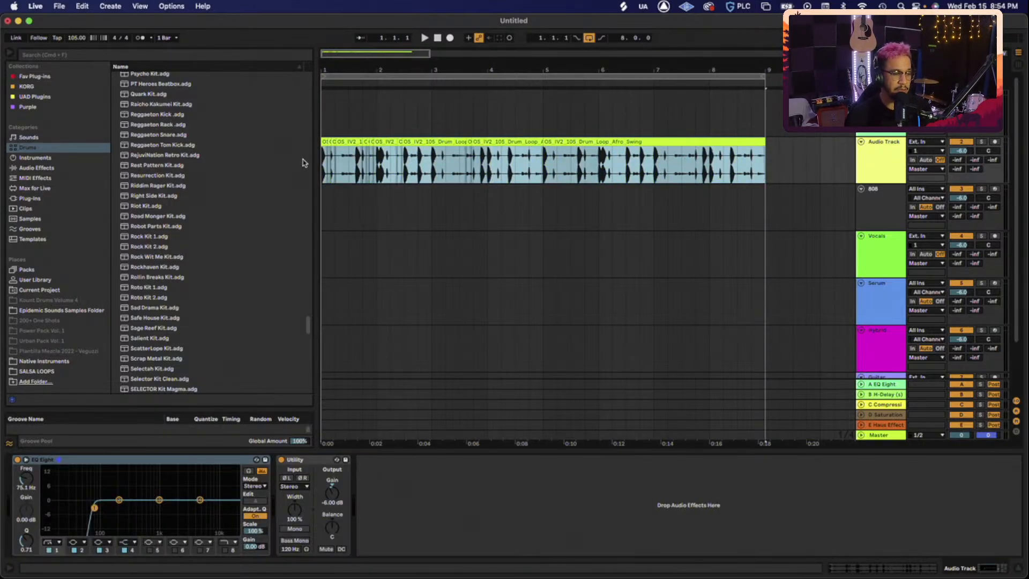
{"action": "key", "text": "Delete"}
{"action": "left_click", "coordinate": [140, 38]}
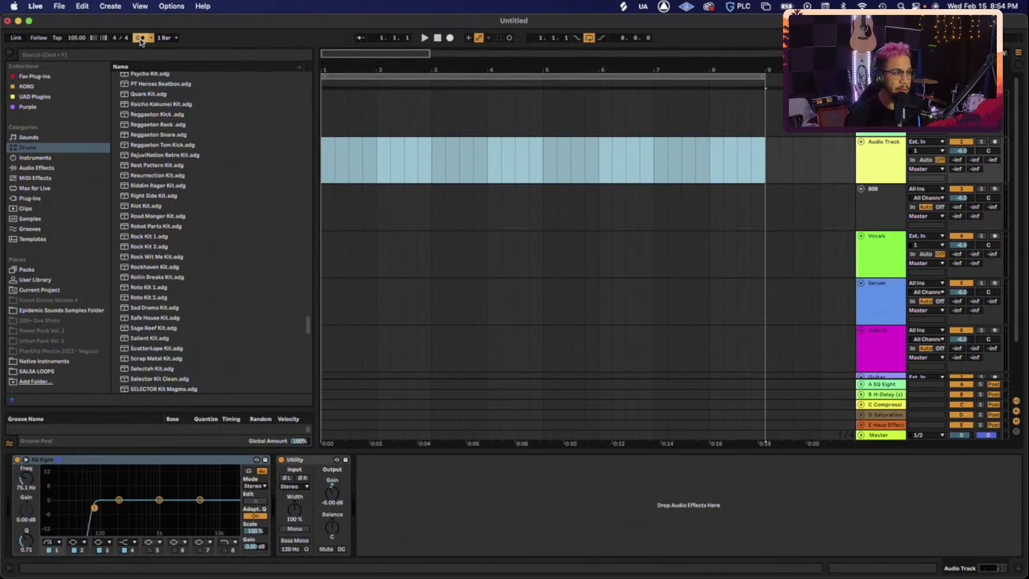
{"action": "key", "text": "space"}
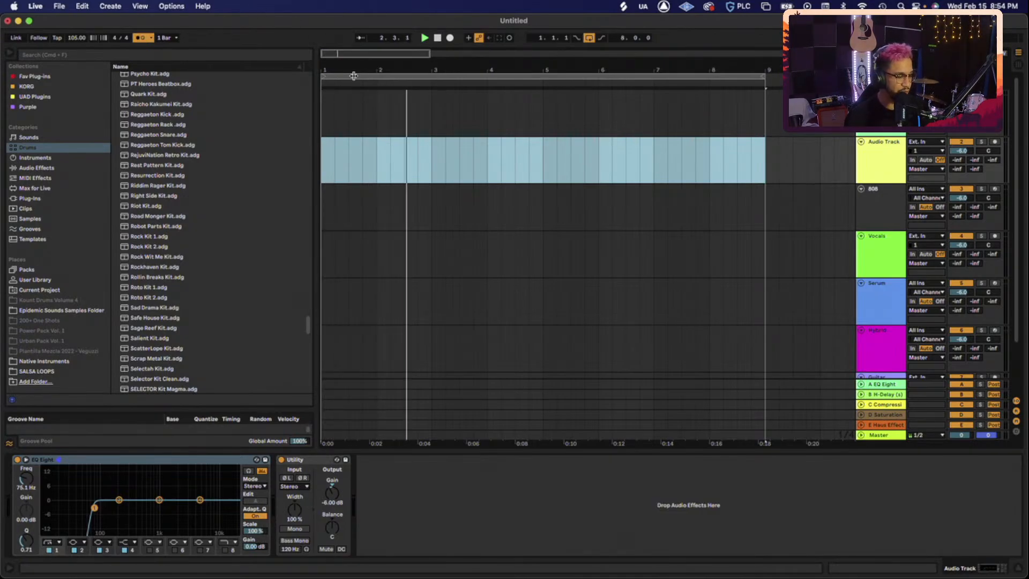
{"action": "mouse_move", "coordinate": [986, 435]}
{"action": "left_mouse_down"}
{"action": "mouse_move", "coordinate": [987, 462]}
{"action": "mouse_move", "coordinate": [986, 441]}
{"action": "left_mouse_up"}
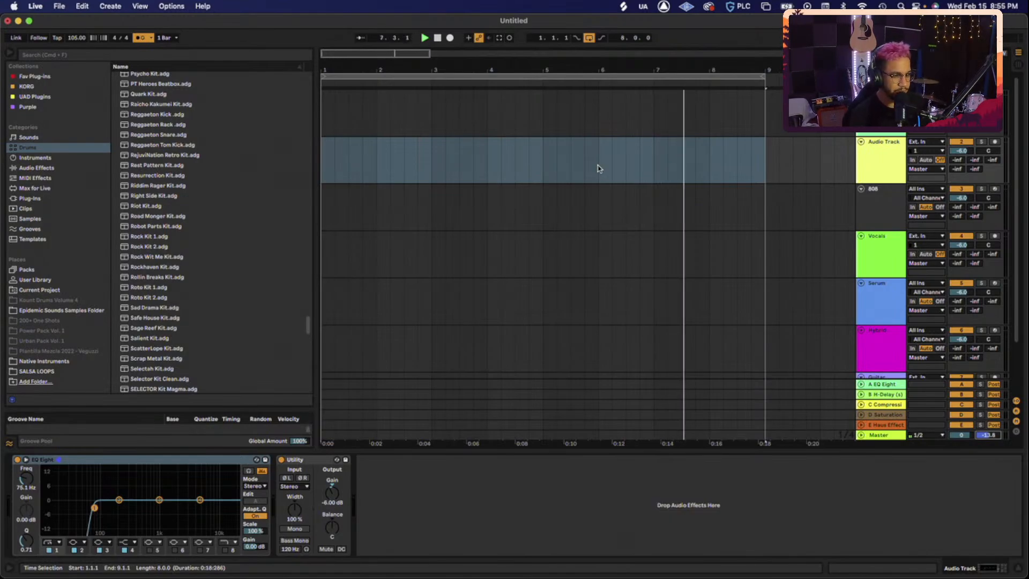
- Record a pad performance on the Drum Rack track and move the clip start to 1.4.1
{"action": "left_click", "coordinate": [887, 121]}
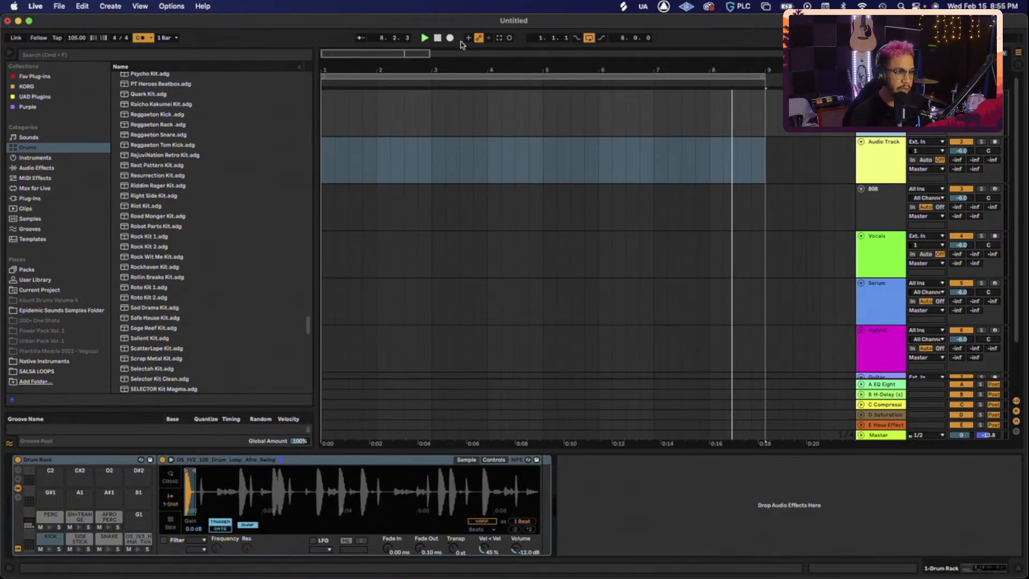
{"action": "left_click", "coordinate": [437, 38]}
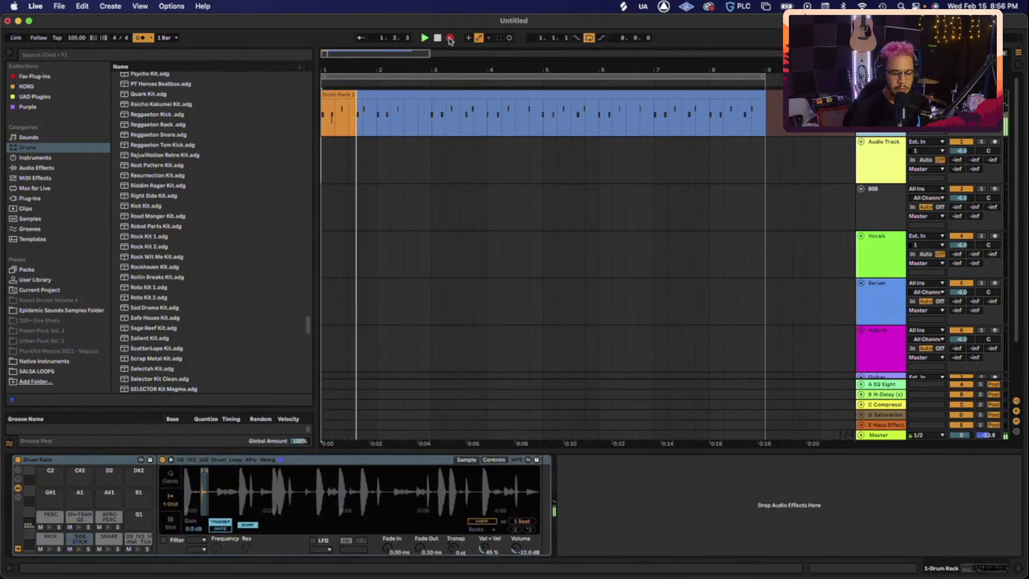
{"action": "left_click", "coordinate": [450, 38]}
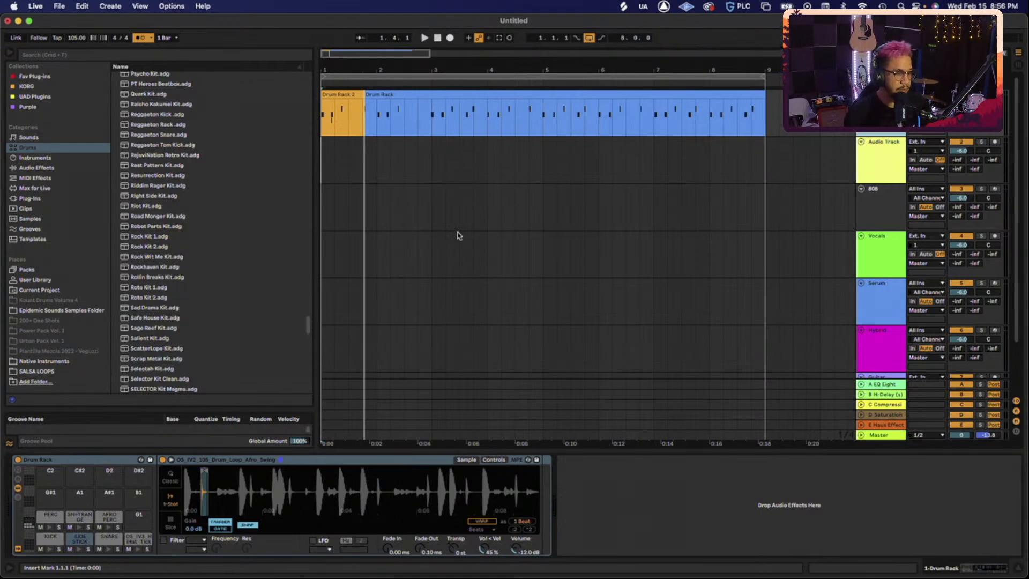
{"action": "left_click_drag", "start_coordinate": [369, 95], "coordinate": [360, 94]}
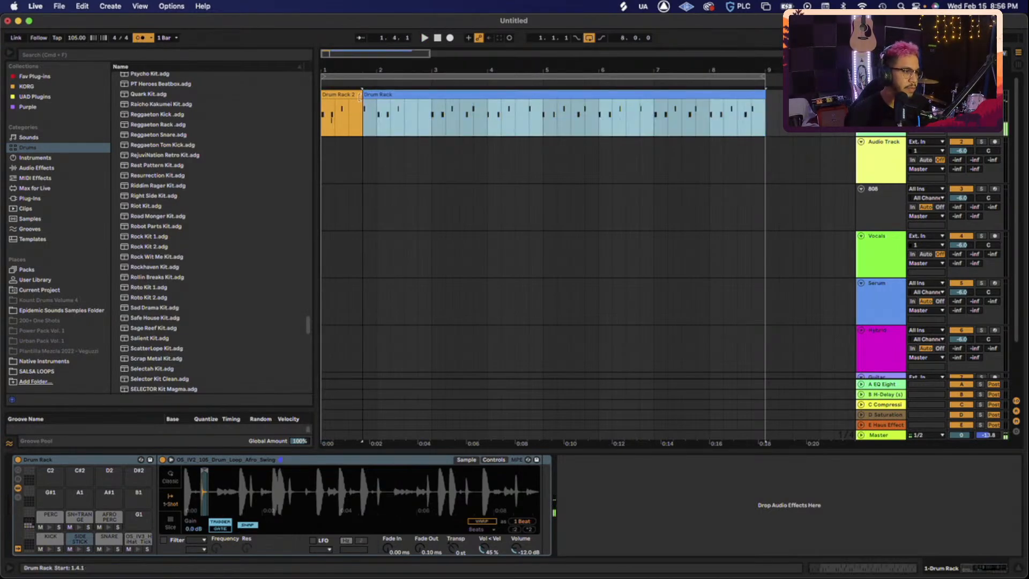
- Open the recorded drum clip's notes and split the clip at bar 5
{"action": "double_click", "coordinate": [382, 94]}
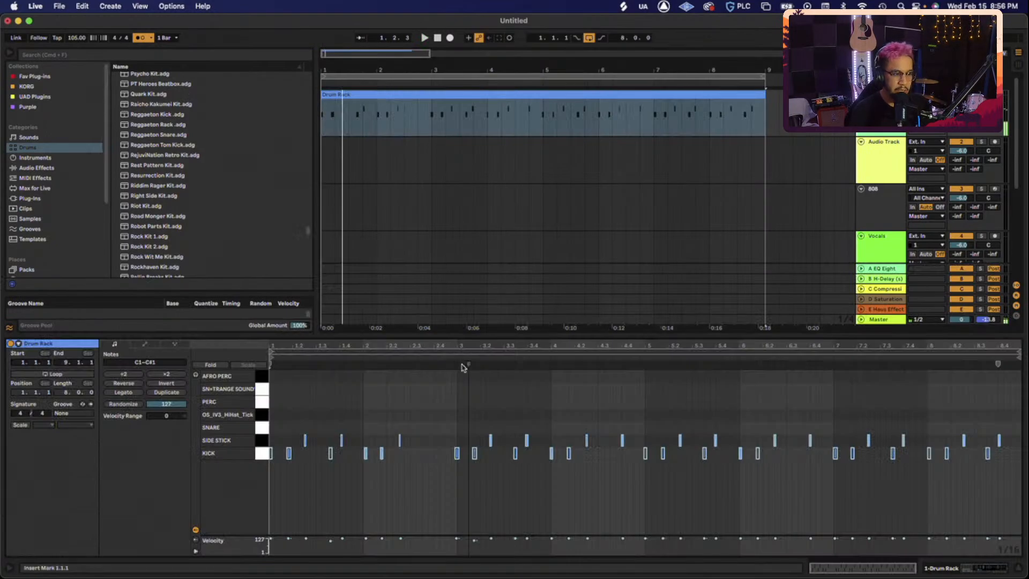
{"action": "left_click", "coordinate": [411, 418]}
{"action": "key", "text": "super+a"}
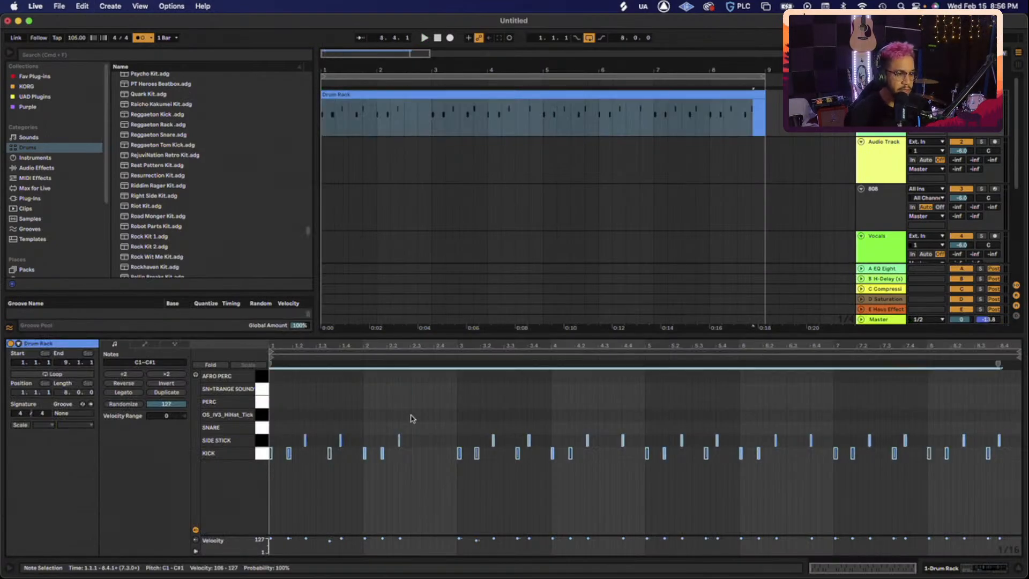
{"action": "left_click", "coordinate": [538, 126]}
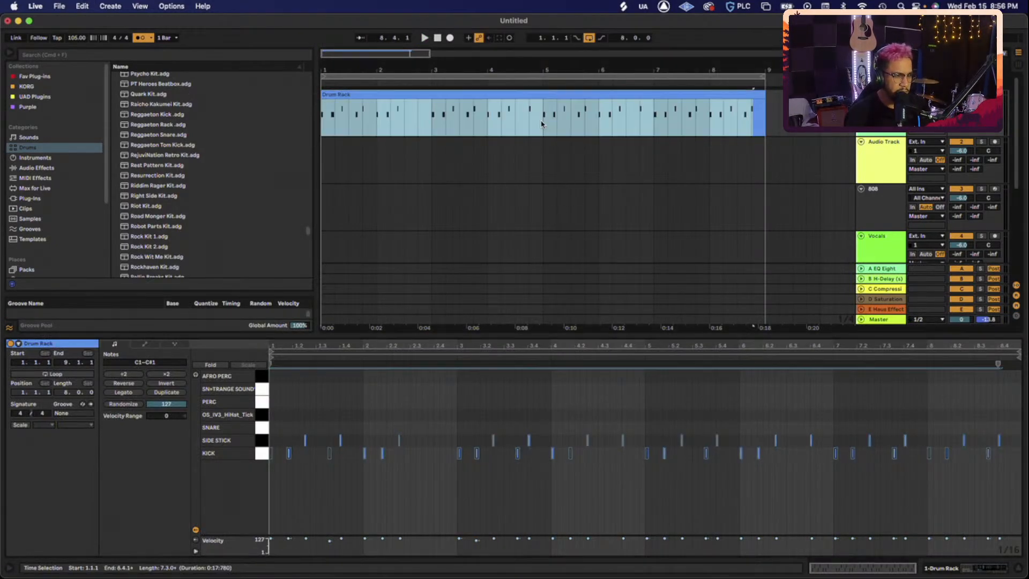
{"action": "key", "text": "super+e"}
- Delete the first clip, move the remaining clip to bar 1, and duplicate it into bars 5–9
{"action": "key", "text": "Delete"}
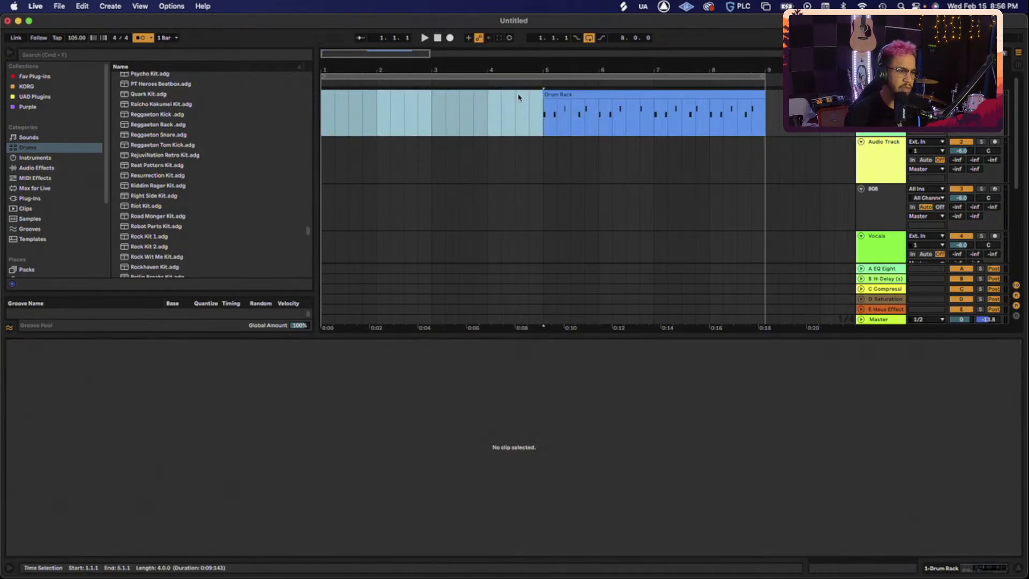
{"action": "left_click_drag", "start_coordinate": [566, 95], "coordinate": [339, 97]}
{"action": "key", "text": "space"}
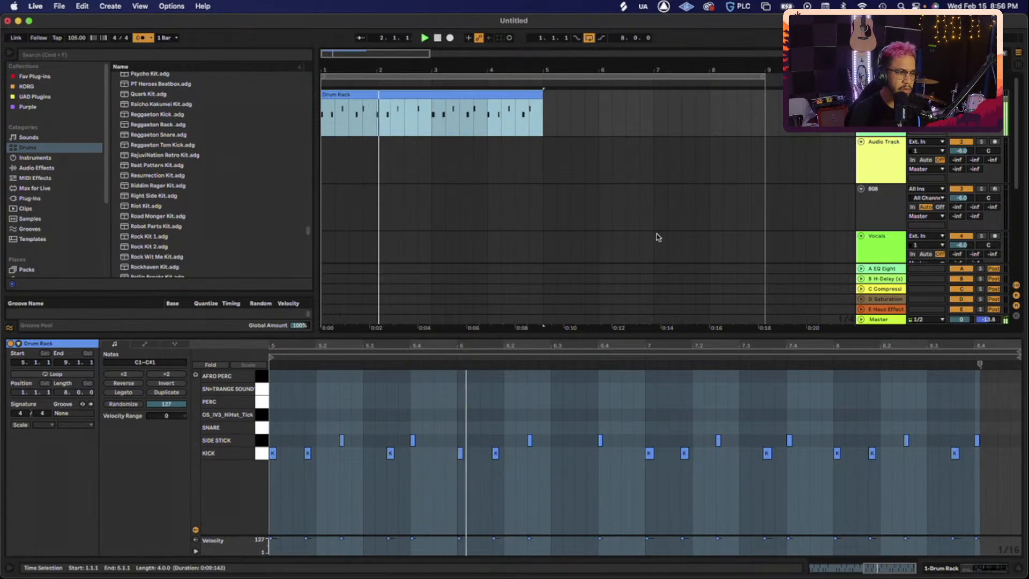
{"action": "key", "text": "super+d"}
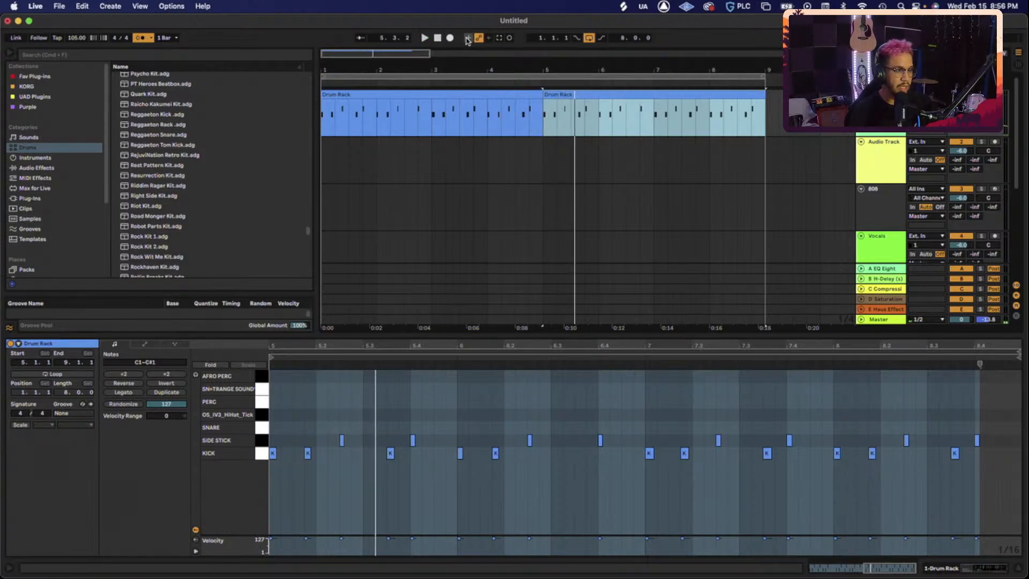
- Stop the Drum Rack 3 recording, trim the clip to end at bar 5, and duplicate it into bars 5–9
{"action": "left_click", "coordinate": [438, 38]}
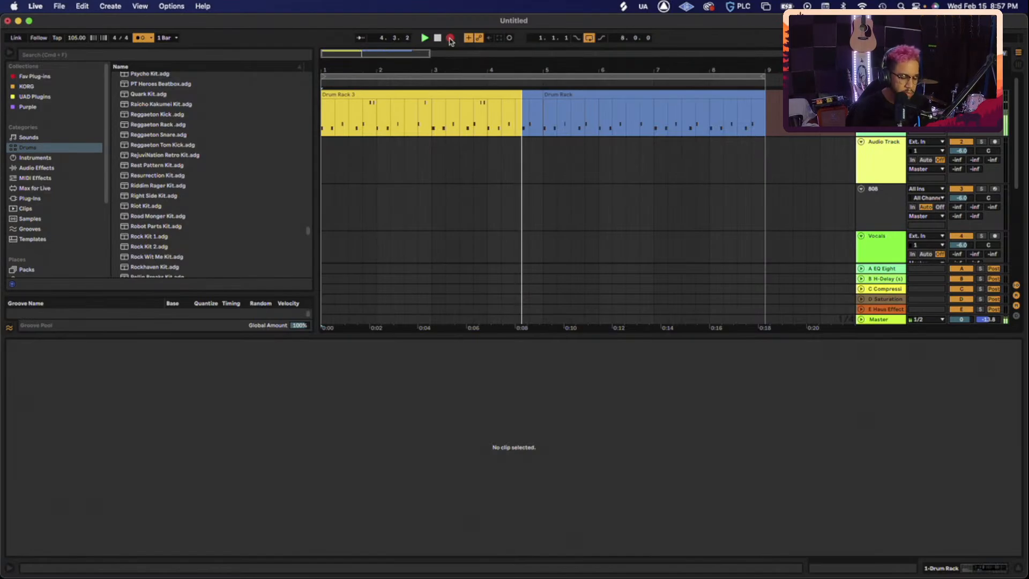
{"action": "key", "text": "space"}
{"action": "key", "text": "space"}
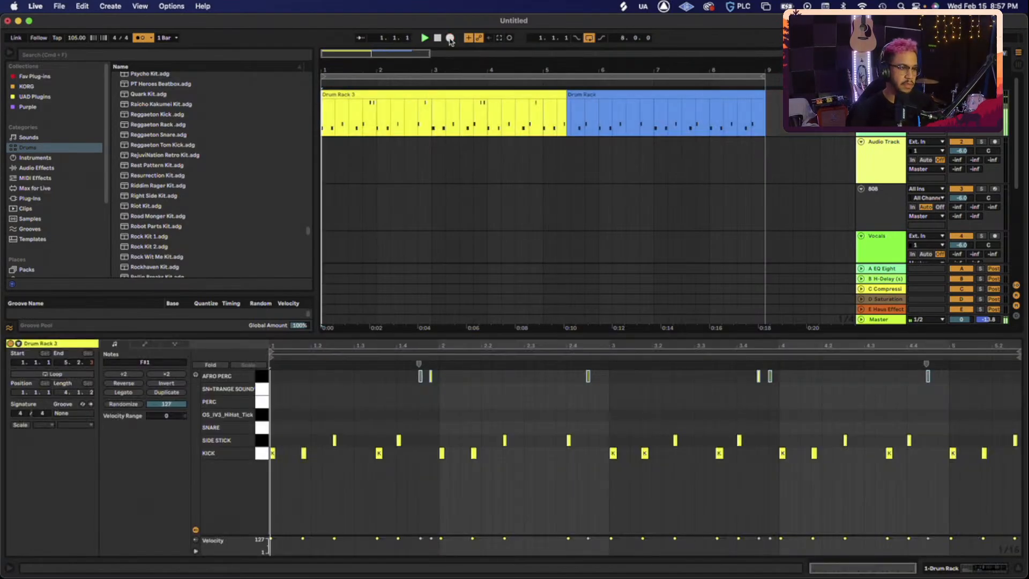
{"action": "left_click", "coordinate": [568, 95]}
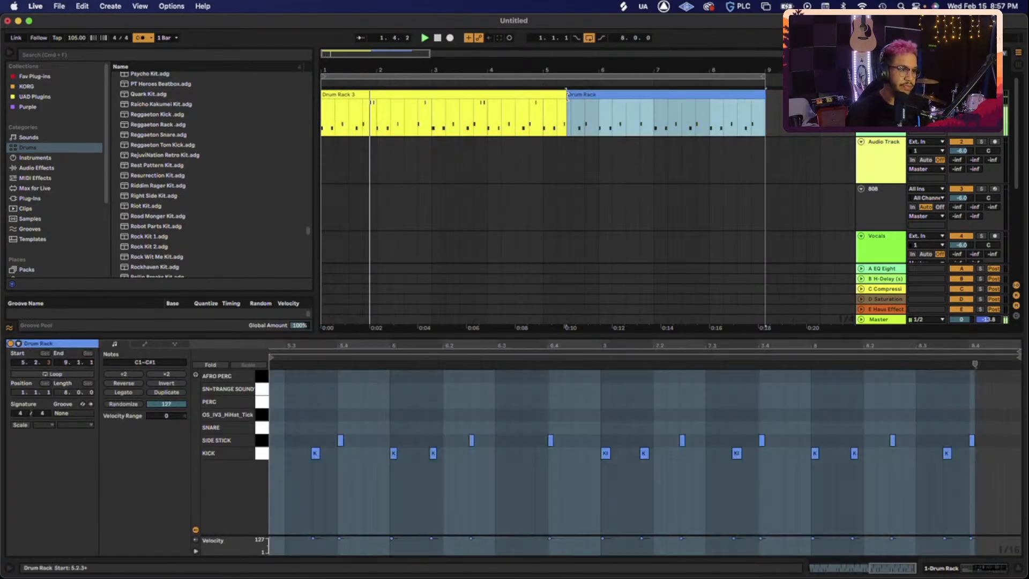
{"action": "left_click_drag", "start_coordinate": [561, 97], "coordinate": [544, 100]}
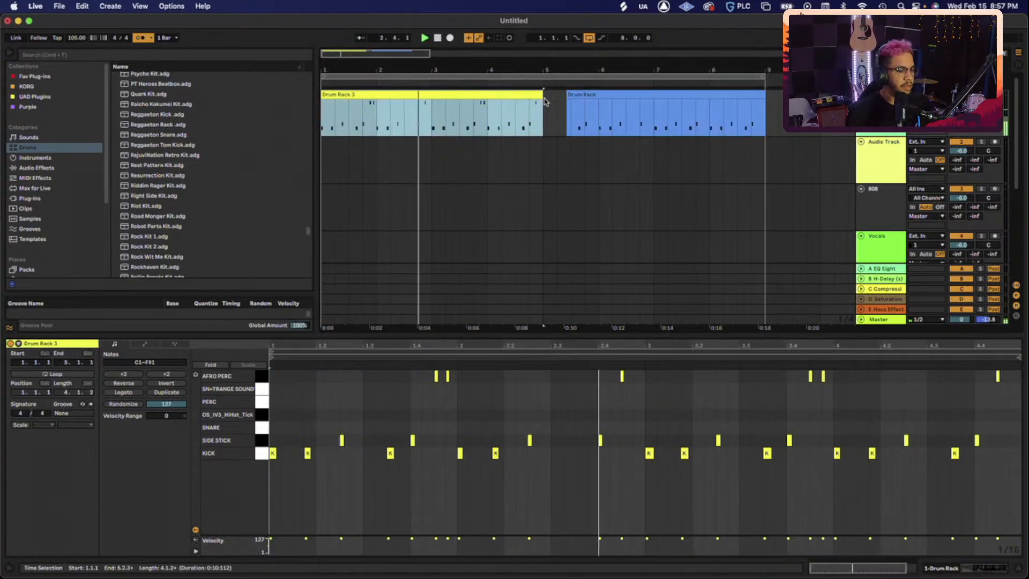
{"action": "key", "text": "super+d"}
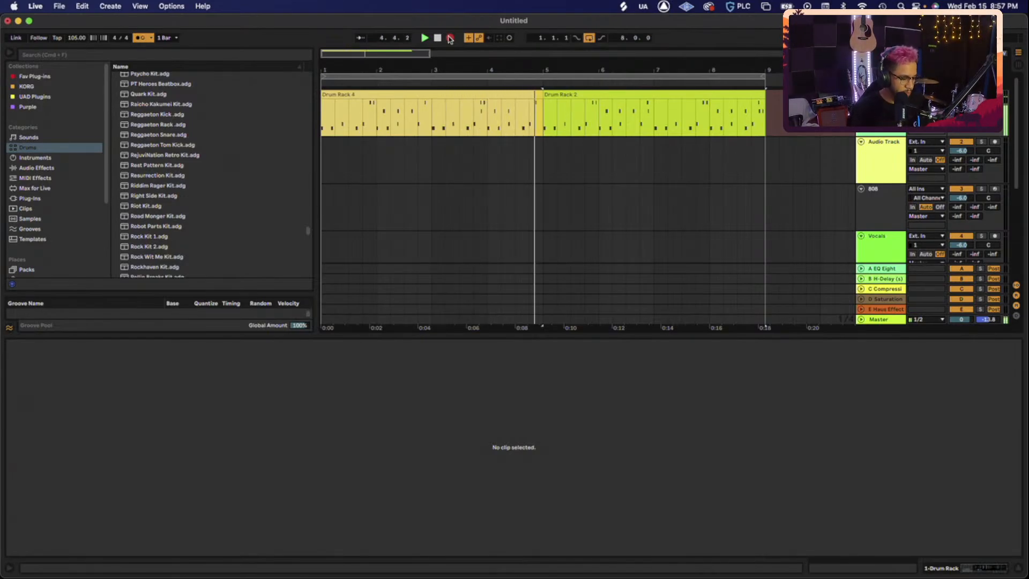
- Stop recording to keep the Drum Rack 4 perc take and show the Drum Rack device
{"action": "left_click", "coordinate": [449, 39]}
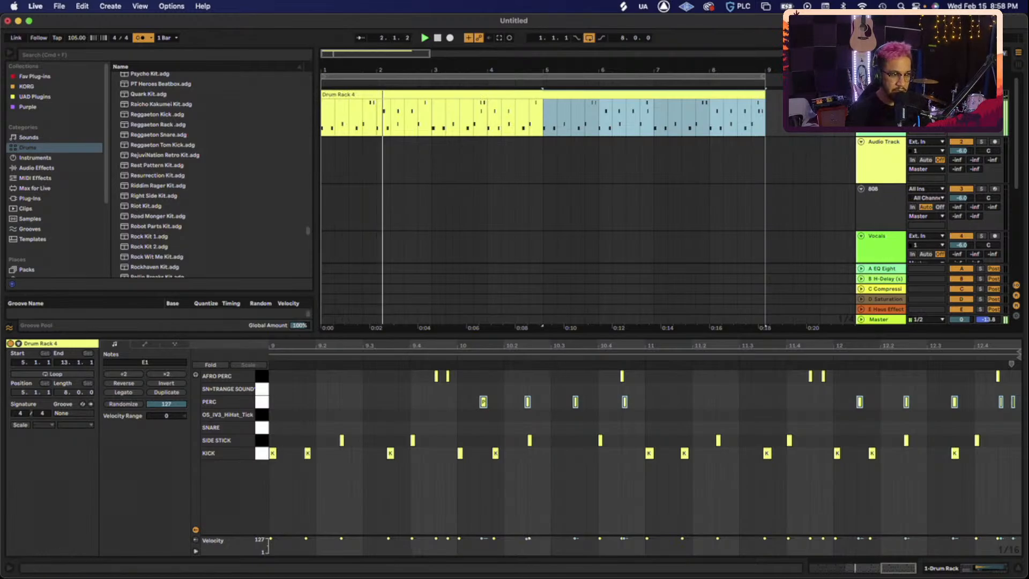
{"action": "key", "text": "shift+Tab"}
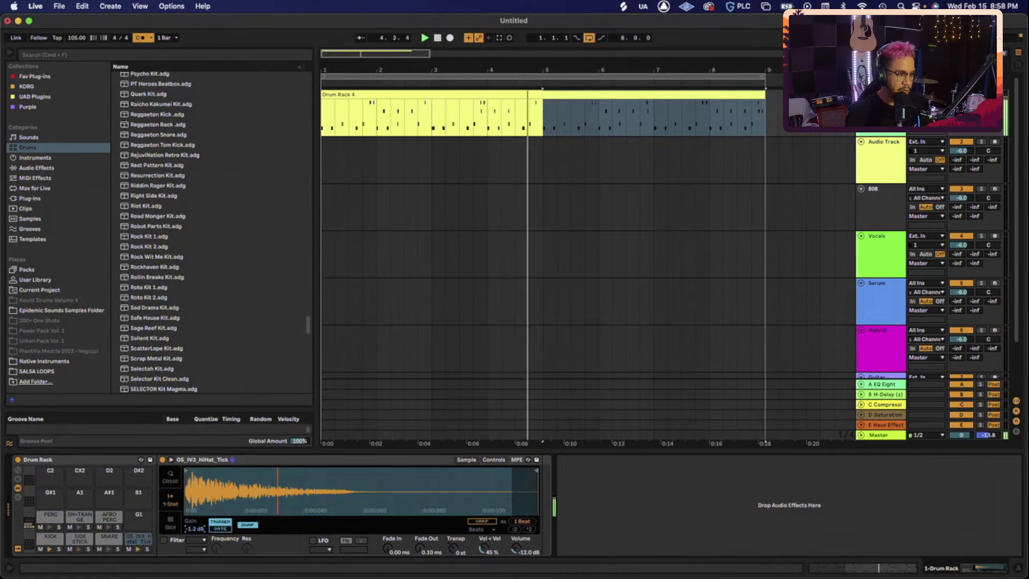
- Lower the hi-hat sample's Simpler gain and record a hi-hat pass as Drum Rack 5
{"action": "mouse_move", "coordinate": [196, 526]}
{"action": "left_mouse_down"}
{"action": "mouse_move", "coordinate": [196, 541]}
{"action": "mouse_move", "coordinate": [195, 525]}
{"action": "left_mouse_up"}
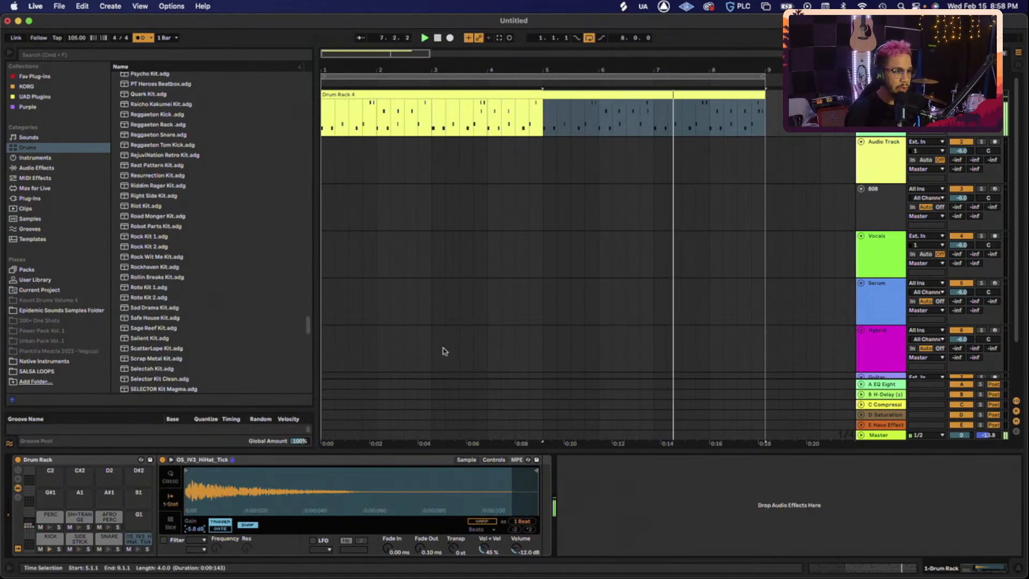
{"action": "left_click", "coordinate": [450, 38]}
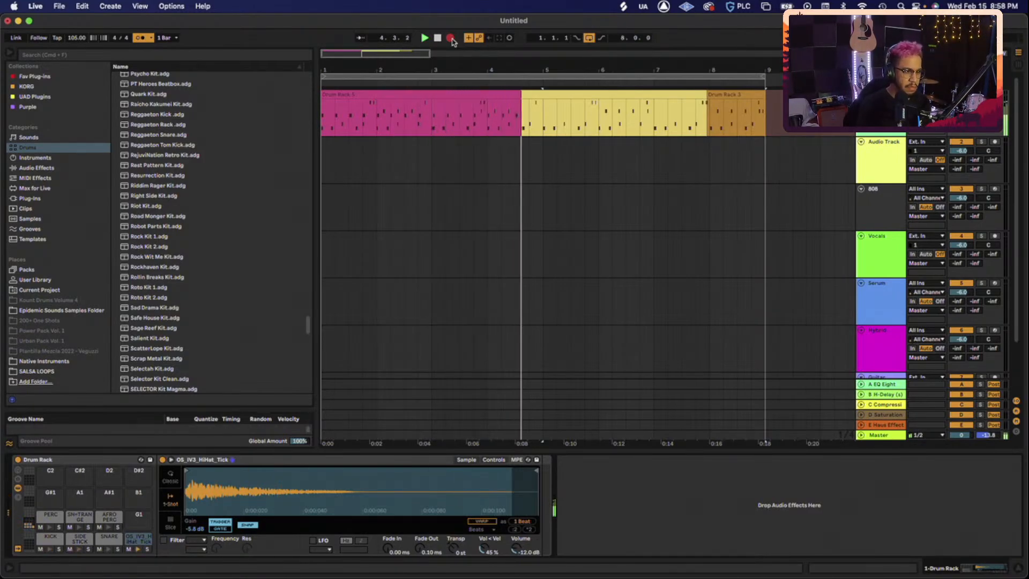
{"action": "left_click", "coordinate": [450, 39]}
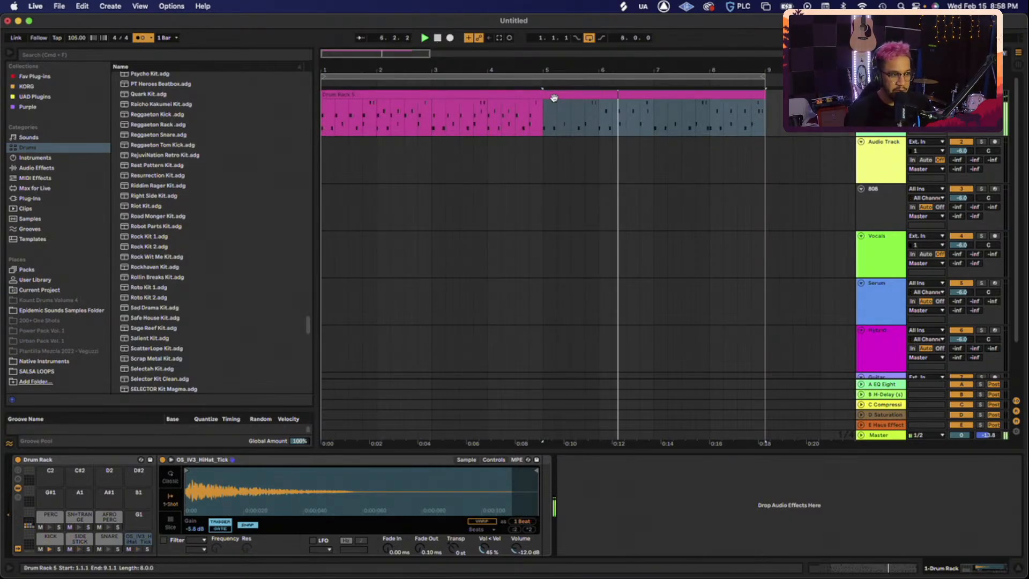
- Lower the velocities of all Drum Rack 5 hi-hat notes to about 50
{"action": "double_click", "coordinate": [518, 96]}
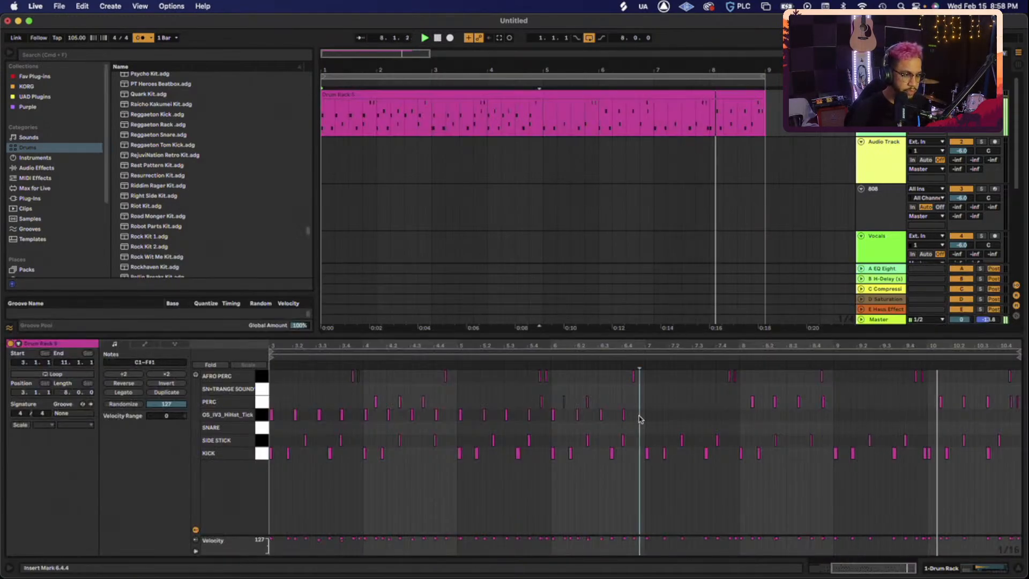
{"action": "left_click_drag", "start_coordinate": [641, 410], "coordinate": [259, 421]}
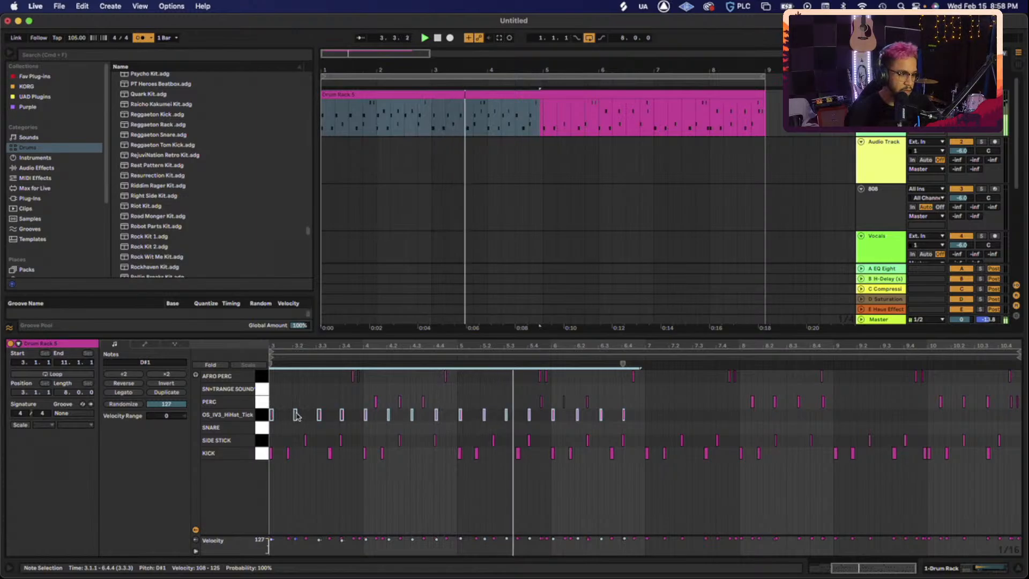
{"action": "left_click_drag", "start_coordinate": [295, 415], "coordinate": [298, 437]}
{"action": "key", "text": "space"}
{"action": "left_click_drag", "start_coordinate": [275, 414], "coordinate": [275, 409]}
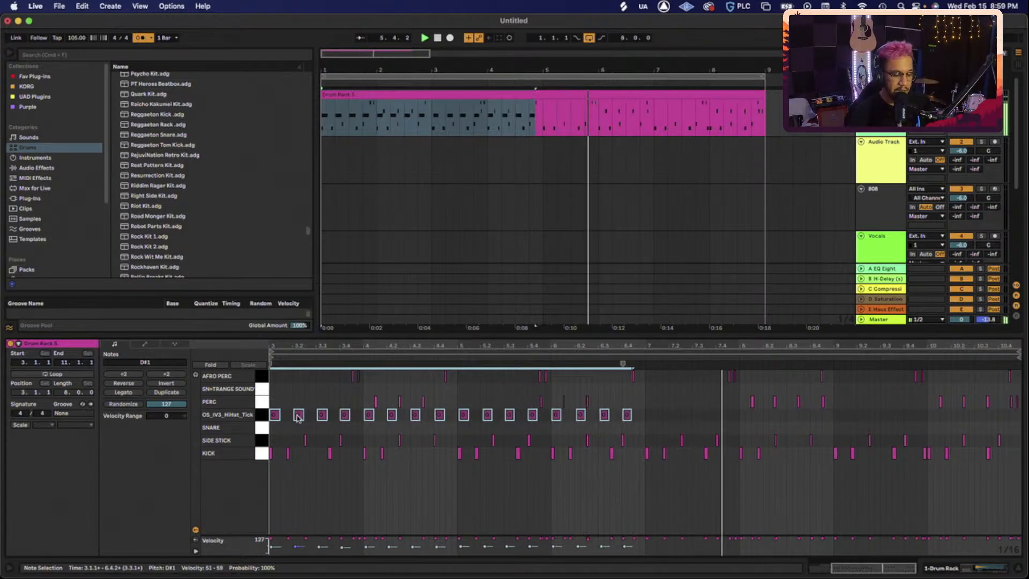
- Split the Drum Rack 5 clip at bar 5 and return to the Drum Rack device view
{"action": "left_click", "coordinate": [553, 94]}
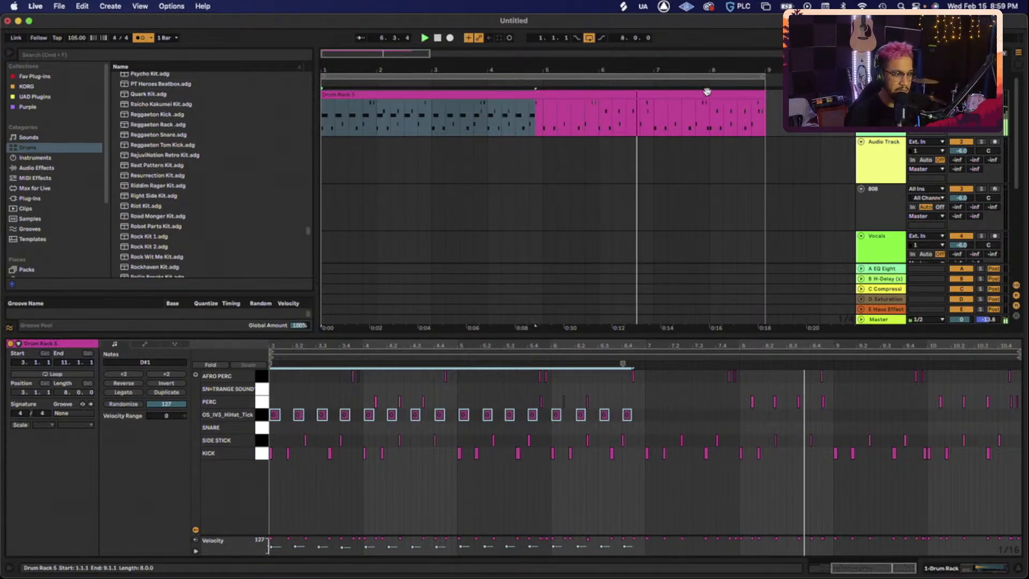
{"action": "left_click", "coordinate": [553, 94]}
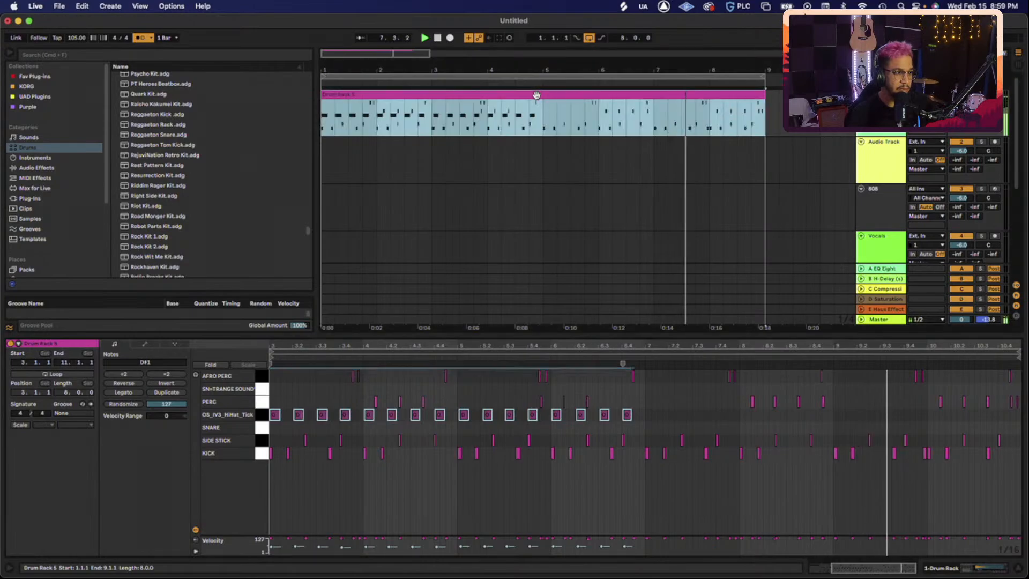
{"action": "left_click", "coordinate": [550, 117]}
{"action": "key", "text": "super+e"}
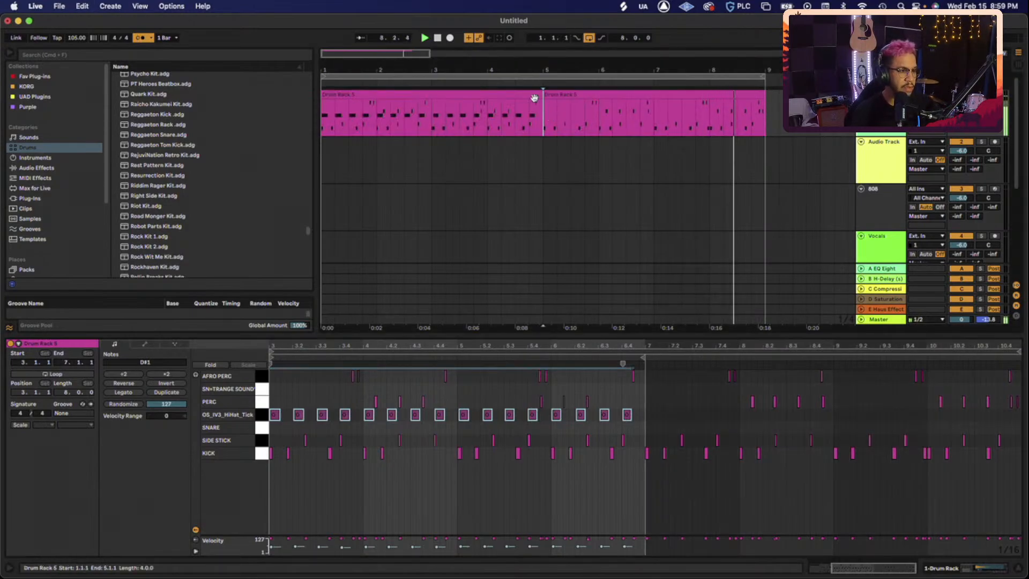
{"action": "left_click", "coordinate": [534, 93]}
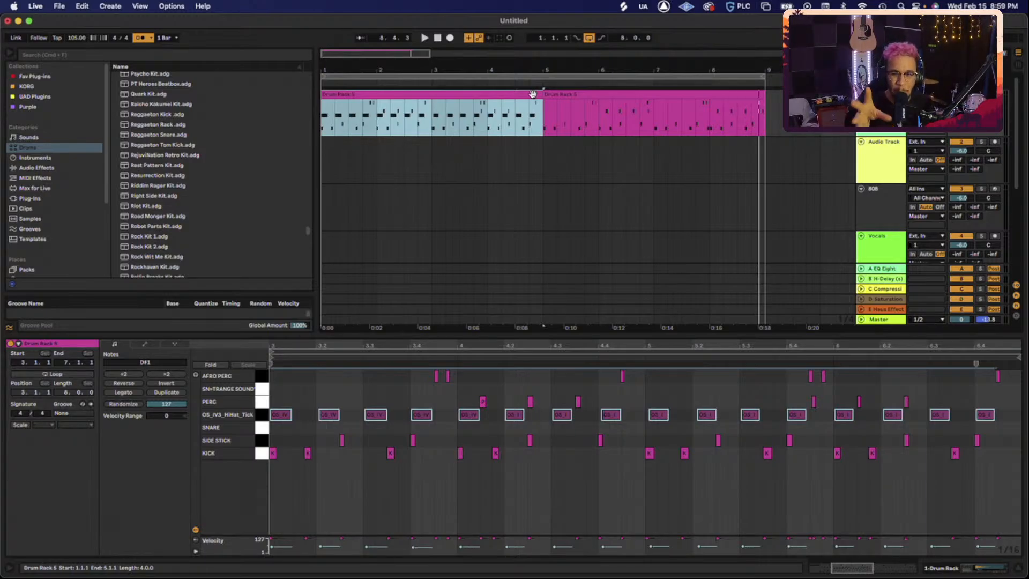
{"action": "double_click", "coordinate": [883, 97]}
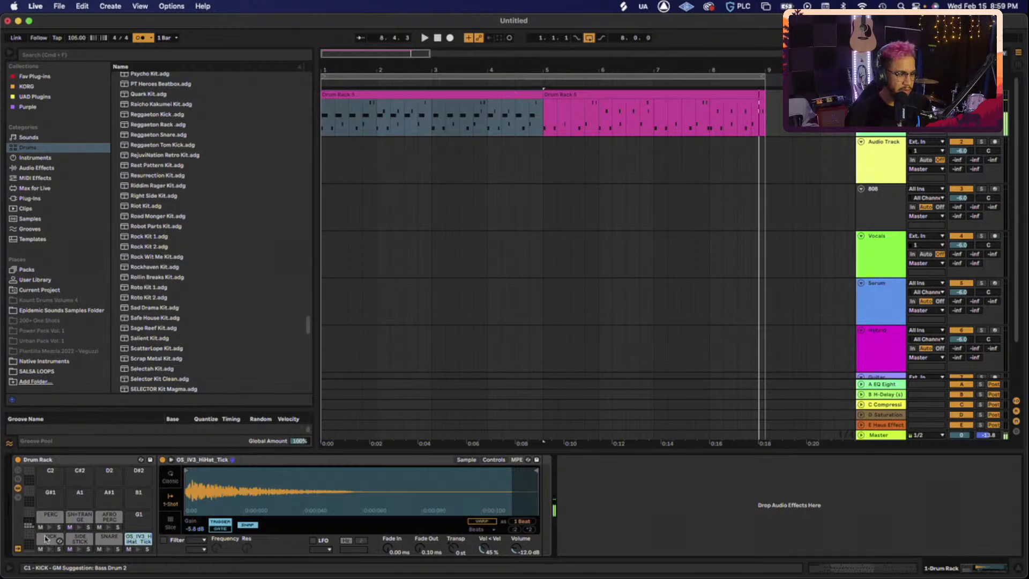
- Show the KICK pad's Afro Swing sample and zoom into the start of its waveform
{"action": "left_click", "coordinate": [46, 538]}
{"action": "left_click_drag", "start_coordinate": [185, 493], "coordinate": [185, 538]}
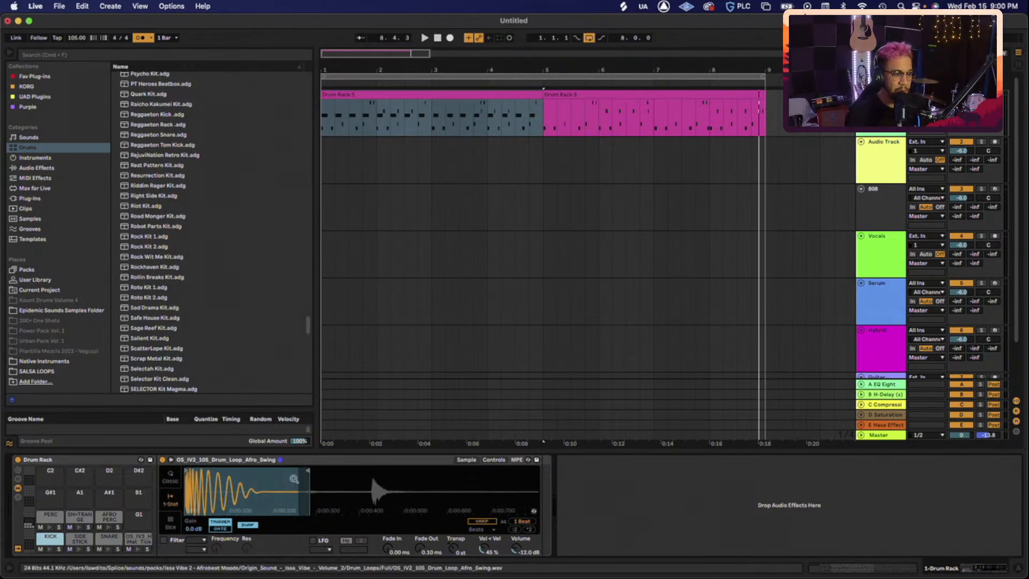
- Load EQ Eight from EQ & Filters onto the KICK pad and solo the kick during playback
{"action": "left_click", "coordinate": [37, 167]}
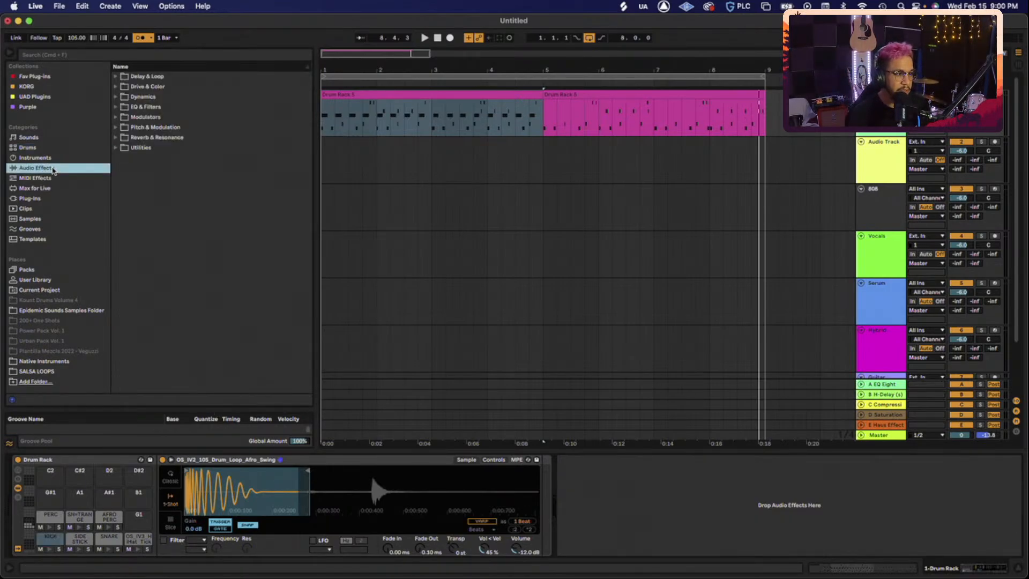
{"action": "left_click", "coordinate": [156, 107]}
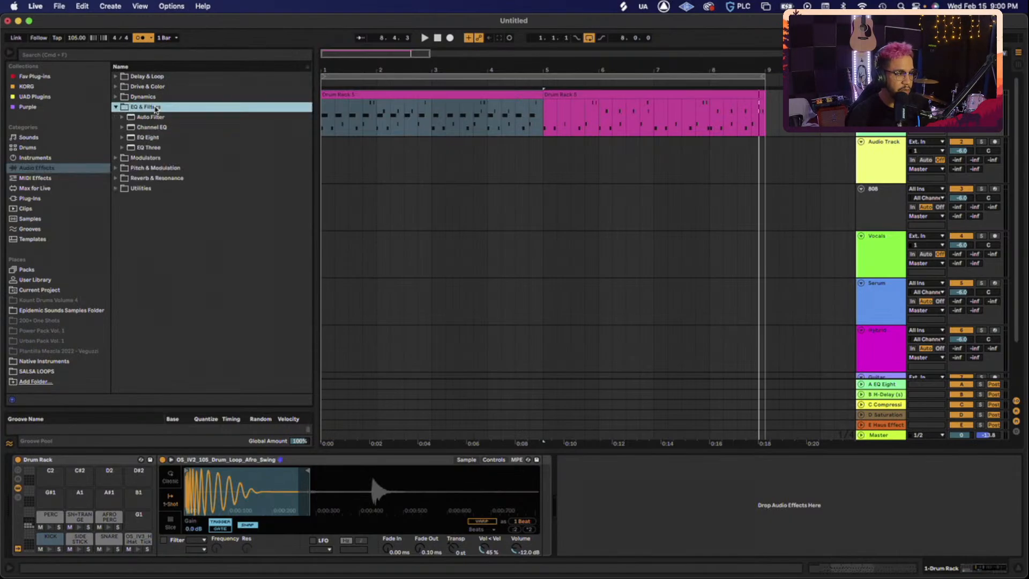
{"action": "double_click", "coordinate": [152, 139]}
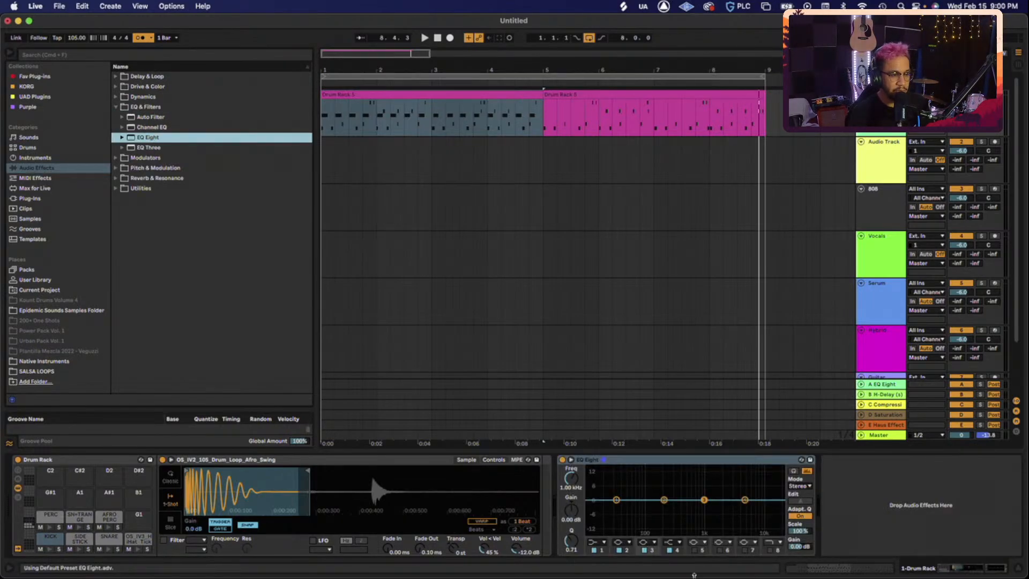
{"action": "key", "text": "space"}
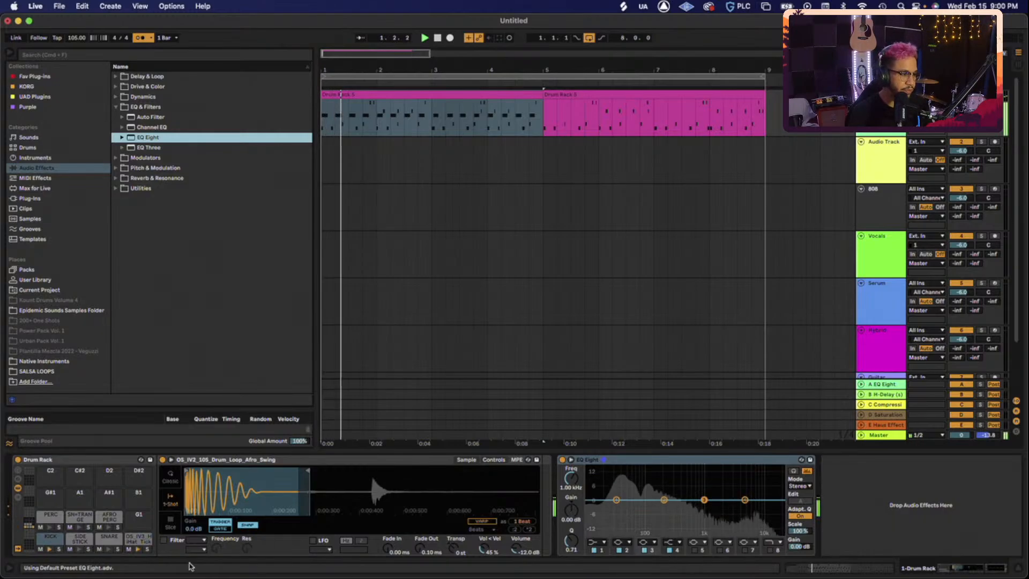
{"action": "left_click", "coordinate": [59, 549]}
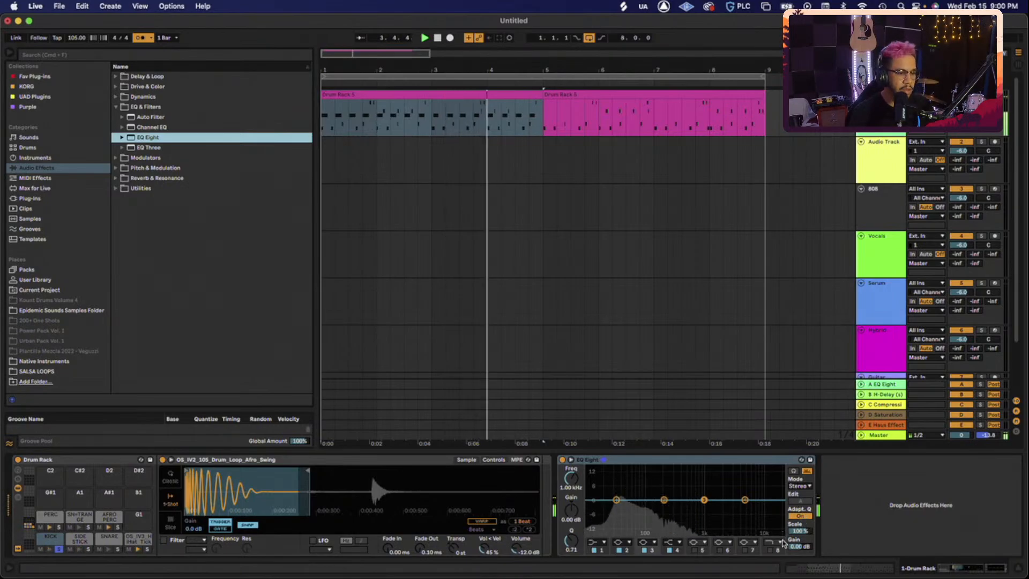
- Set the EQ high cut near 1.29 kHz and make band 1 a low-cut around 41.7 Hz
{"action": "left_click", "coordinate": [770, 550]}
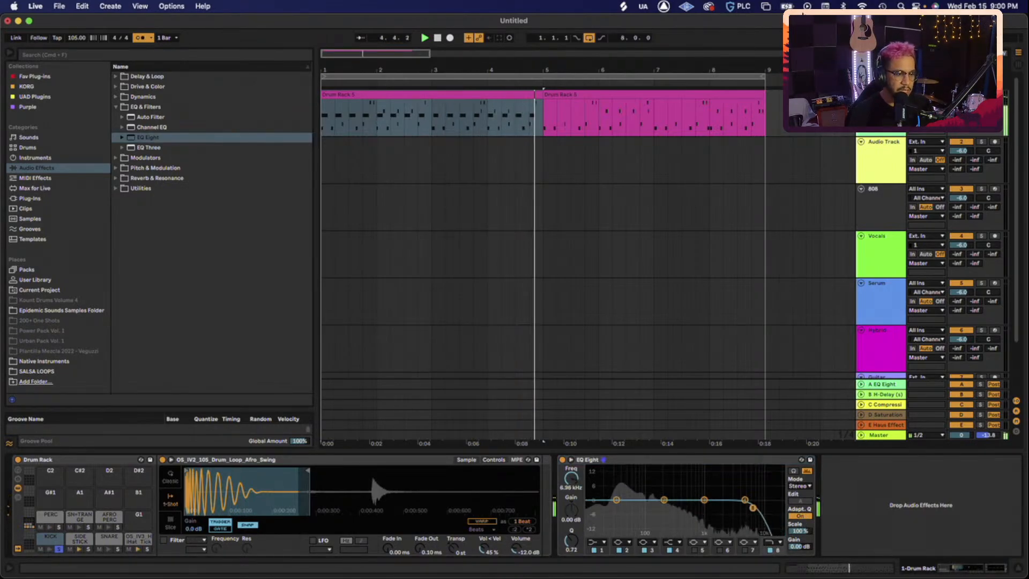
{"action": "left_click_drag", "start_coordinate": [735, 508], "coordinate": [703, 506]}
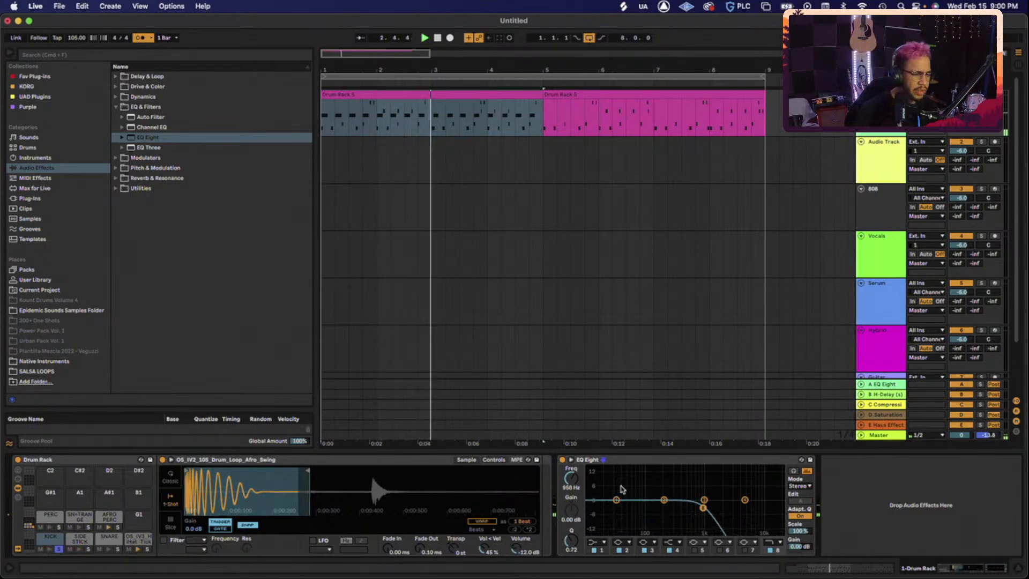
{"action": "left_click", "coordinate": [616, 500]}
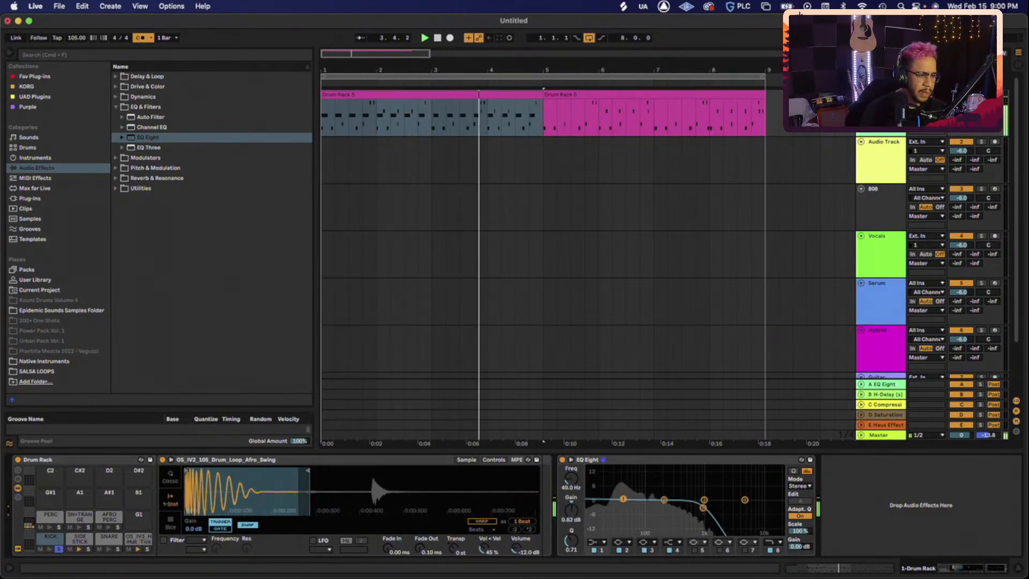
{"action": "left_click_drag", "start_coordinate": [623, 499], "coordinate": [625, 499]}
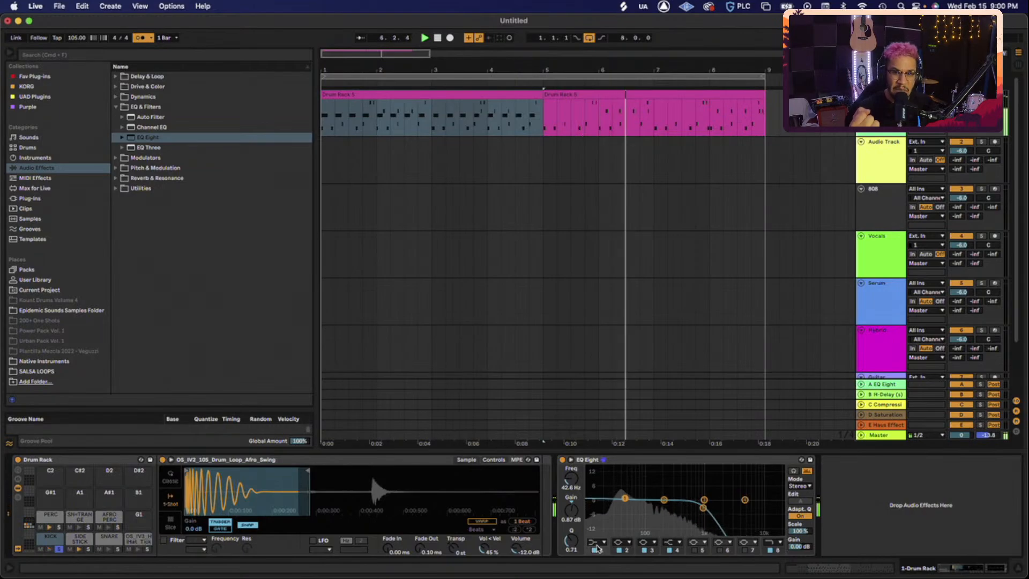
{"action": "left_click", "coordinate": [597, 547]}
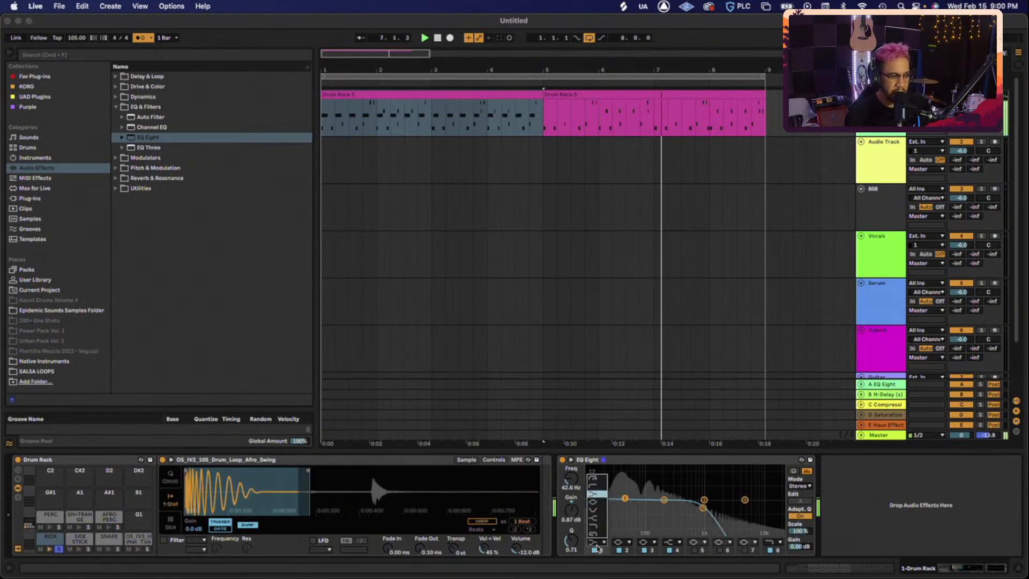
{"action": "left_click", "coordinate": [591, 480]}
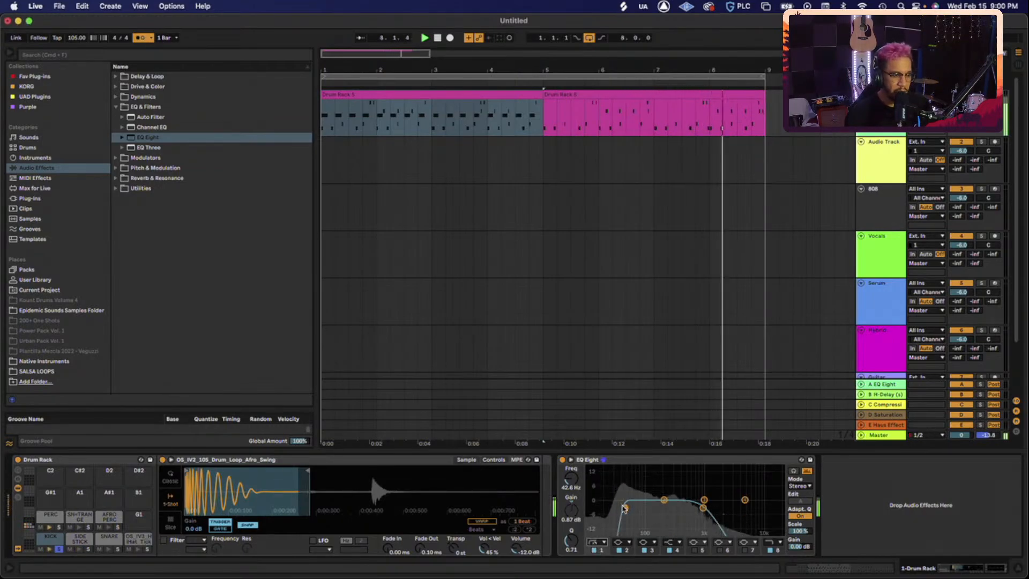
- Settle the kick's low cut near 30 Hz and lower the high cut to about 758 Hz
{"action": "left_click_drag", "start_coordinate": [625, 508], "coordinate": [615, 508]}
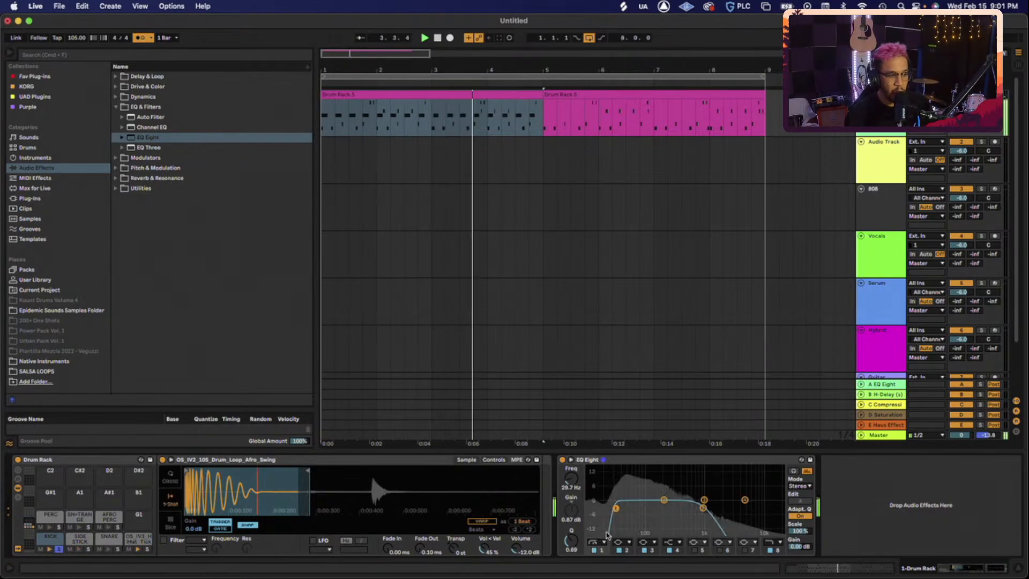
{"action": "left_click_drag", "start_coordinate": [615, 508], "coordinate": [621, 508]}
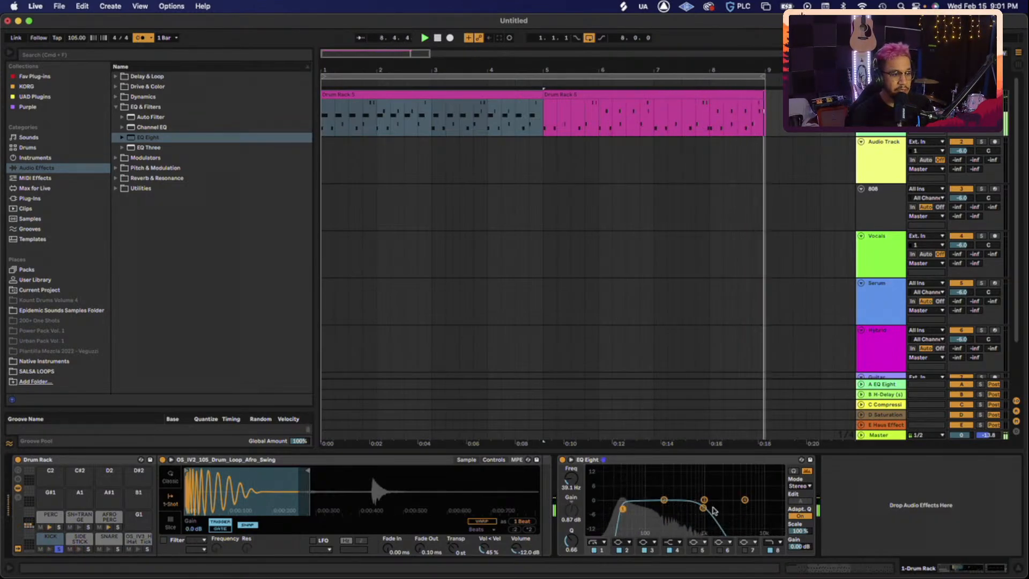
{"action": "left_click_drag", "start_coordinate": [703, 507], "coordinate": [687, 507]}
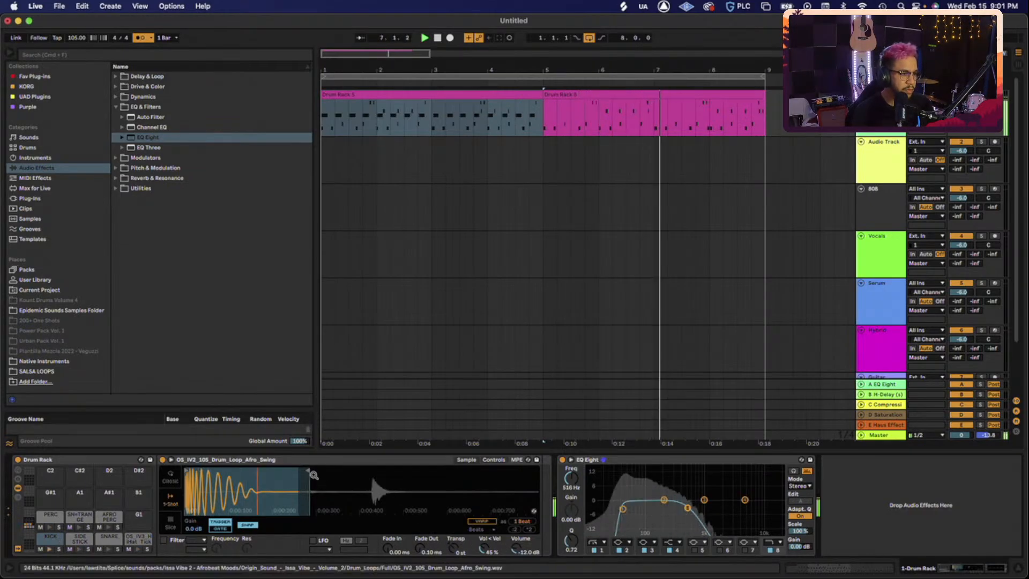
- Pull the KICK sample's end marker in to shorten the tail, then ease it slightly back out
{"action": "left_click_drag", "start_coordinate": [305, 471], "coordinate": [277, 471]}
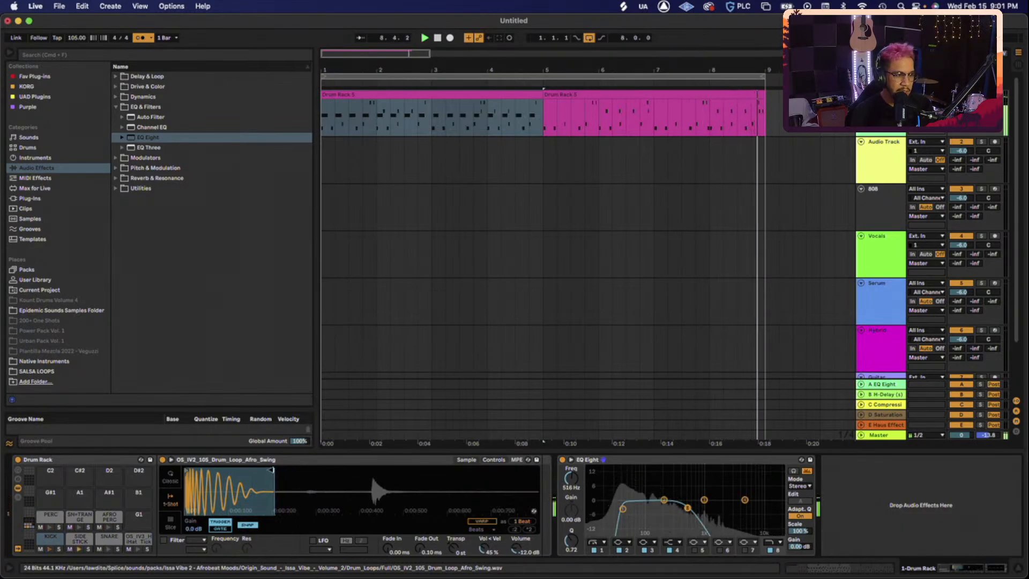
{"action": "left_click_drag", "start_coordinate": [277, 471], "coordinate": [269, 470]}
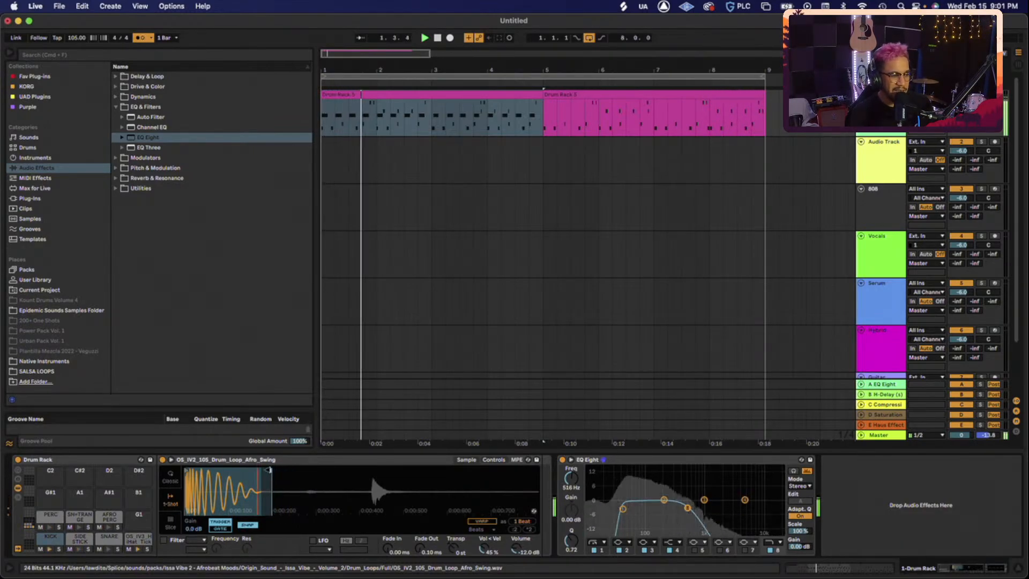
{"action": "left_click_drag", "start_coordinate": [263, 470], "coordinate": [253, 470]}
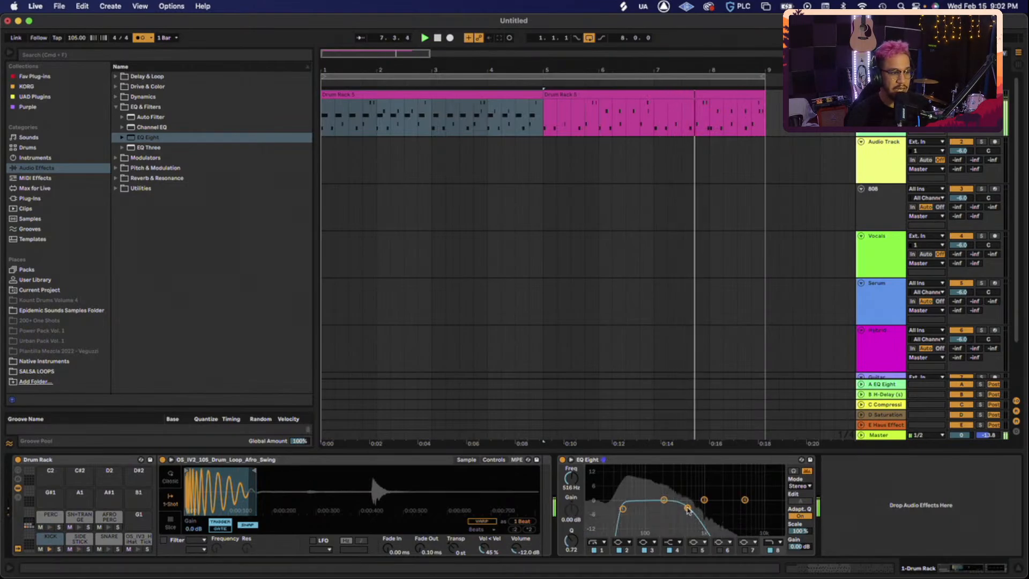
{"action": "left_click_drag", "start_coordinate": [253, 471], "coordinate": [298, 472]}
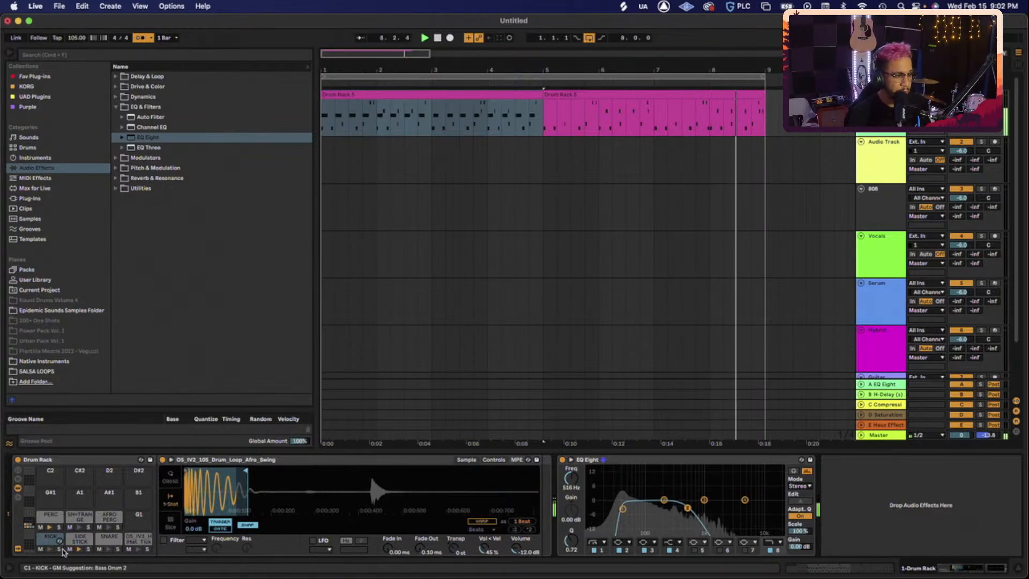
- Delete the EQ Eight from the SIDE STICK pad's chain
{"action": "left_click", "coordinate": [79, 538]}
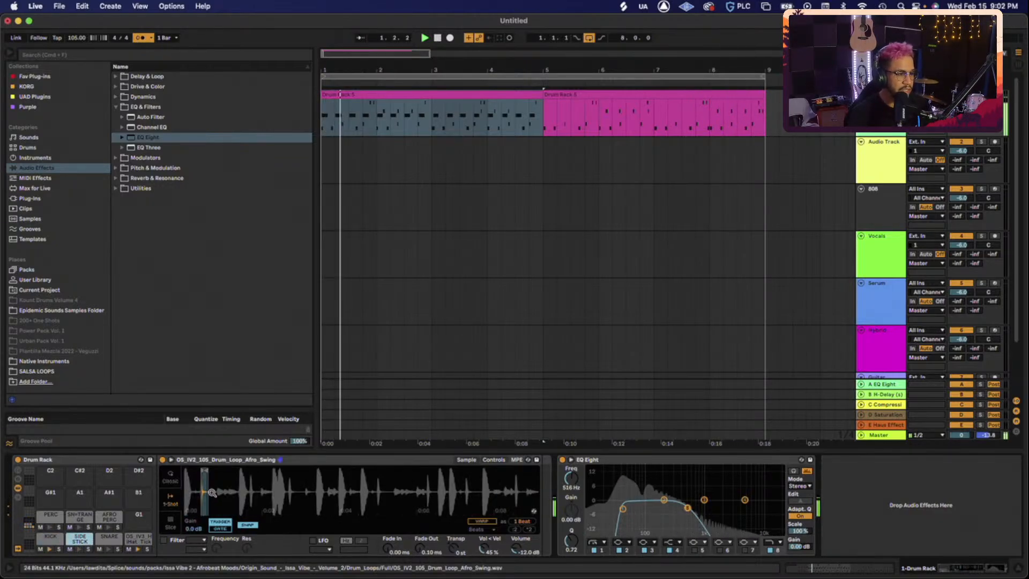
{"action": "left_click_drag", "start_coordinate": [204, 490], "coordinate": [219, 512]}
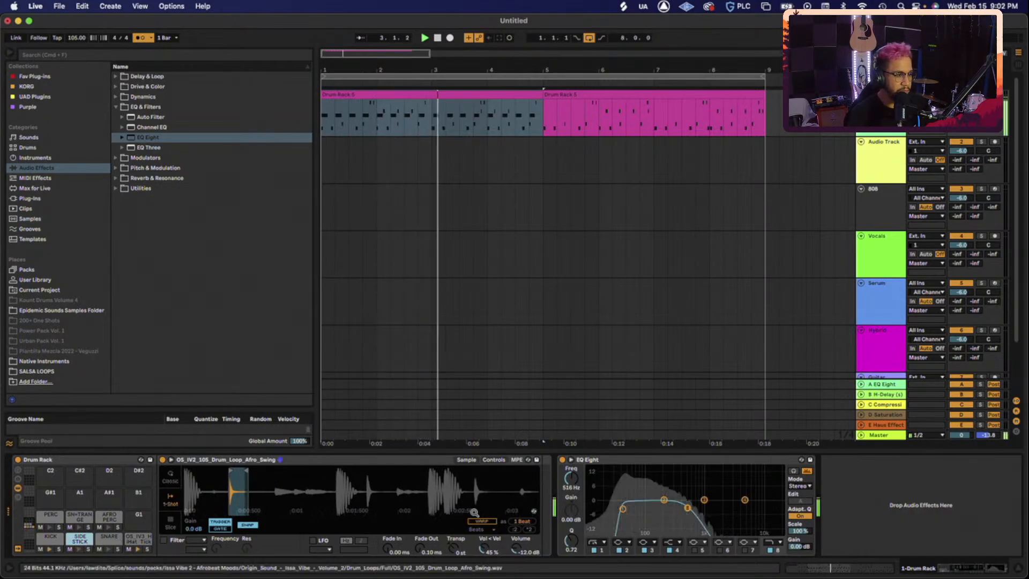
{"action": "left_click", "coordinate": [671, 461]}
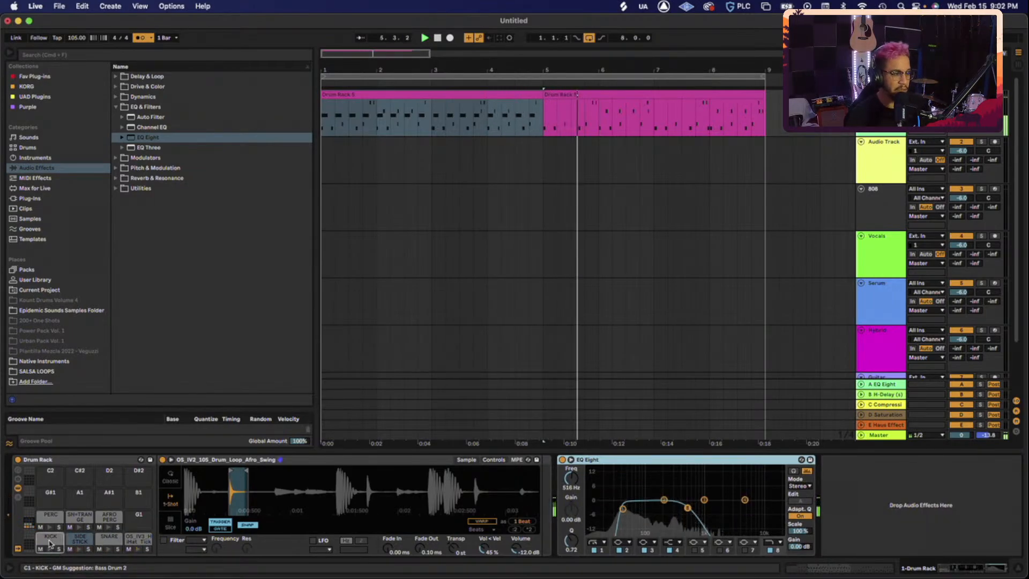
{"action": "key", "text": "Delete"}
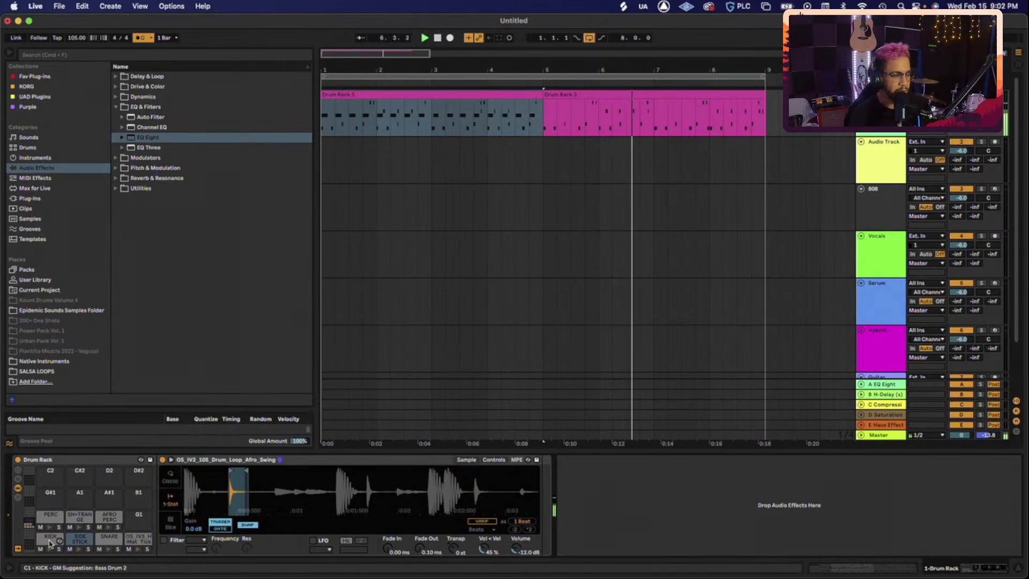
- Solo the KICK pad, then switch the solo to the SIDE STICK pad
{"action": "left_click", "coordinate": [50, 541]}
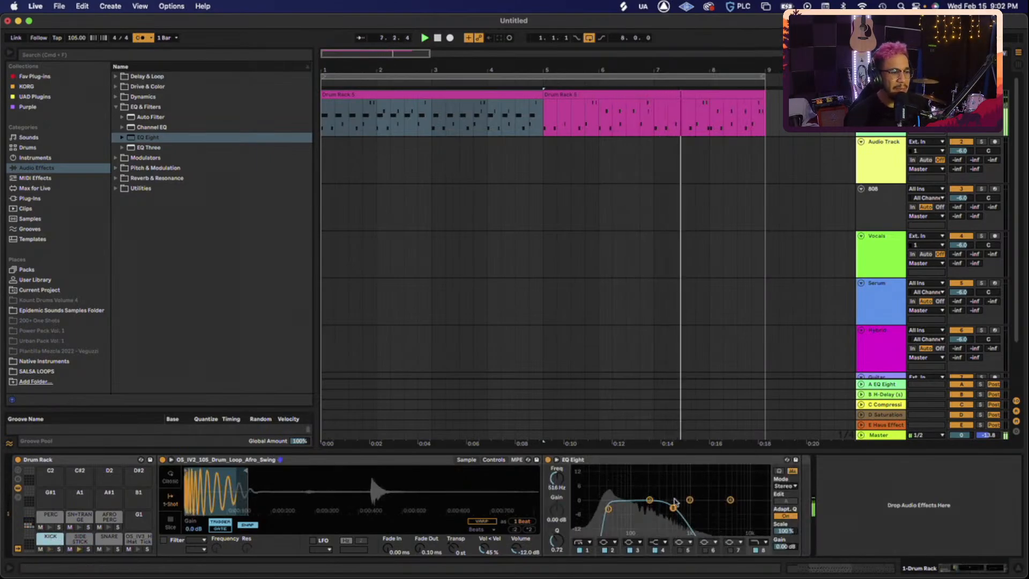
{"action": "left_click", "coordinate": [59, 549]}
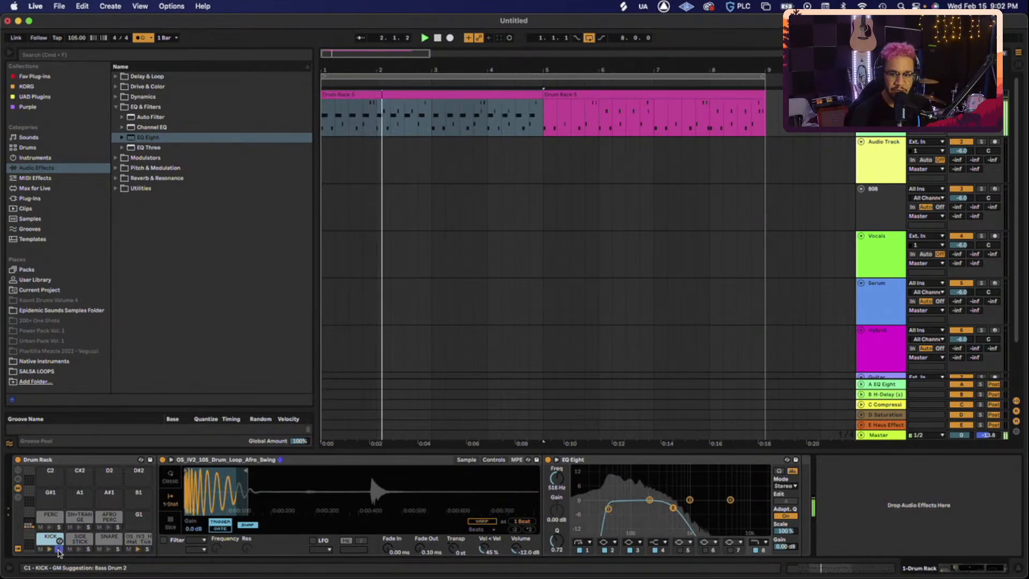
{"action": "left_click", "coordinate": [88, 549]}
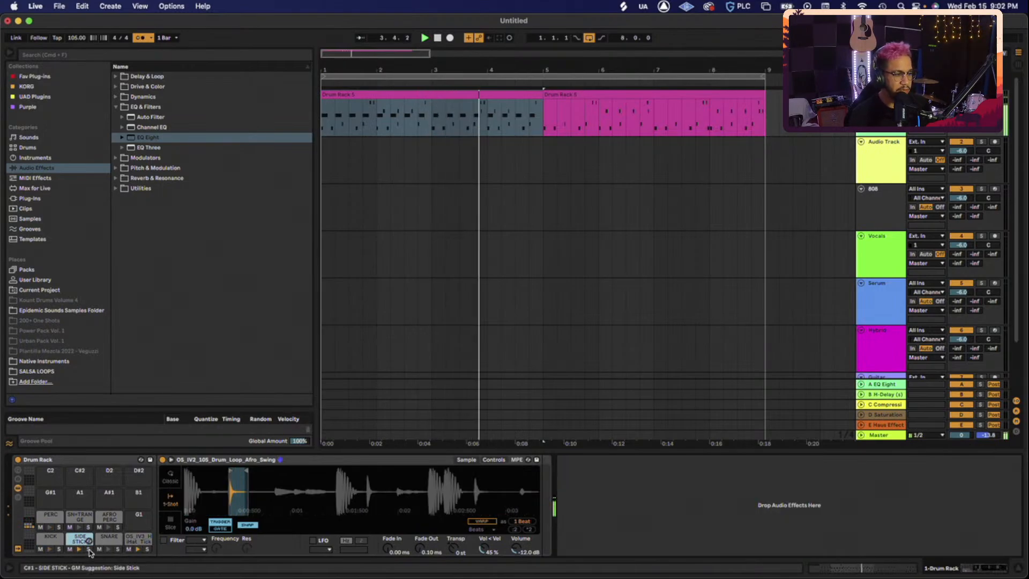
{"action": "left_click", "coordinate": [88, 549]}
{"action": "scroll", "coordinate": [251, 491], "scroll_direction": "up", "scroll_amount": 3}
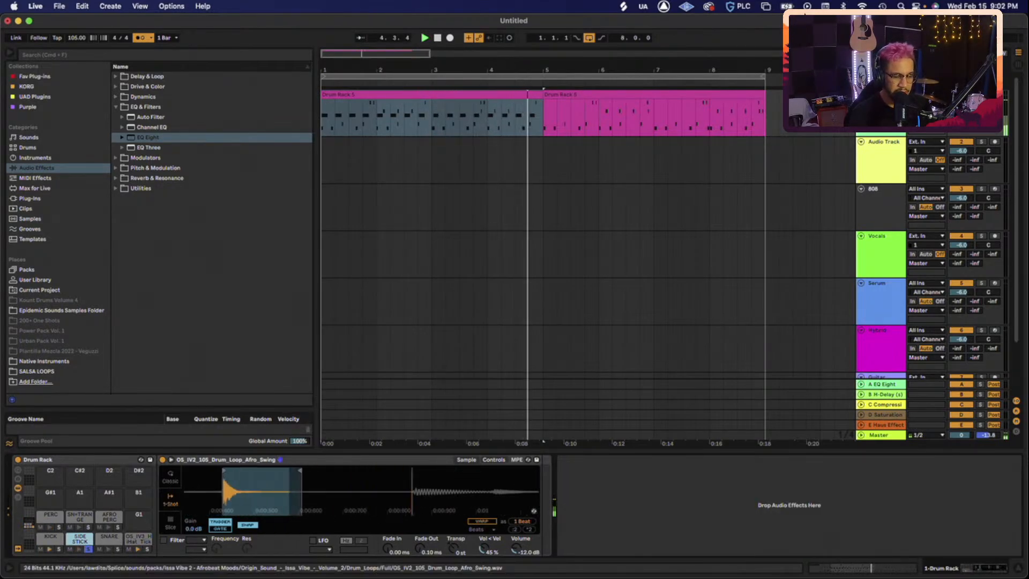
{"action": "scroll", "coordinate": [348, 490], "scroll_direction": "left", "scroll_amount": 3}
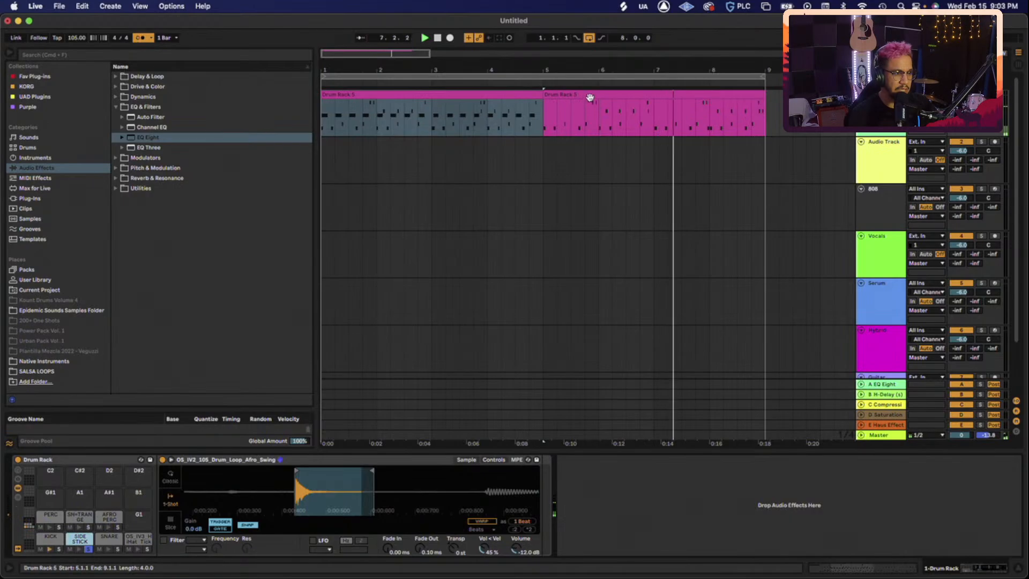
- Move the first Drum Rack 5 clip's eight side-stick hits up onto the SNARE row
{"action": "double_click", "coordinate": [512, 94]}
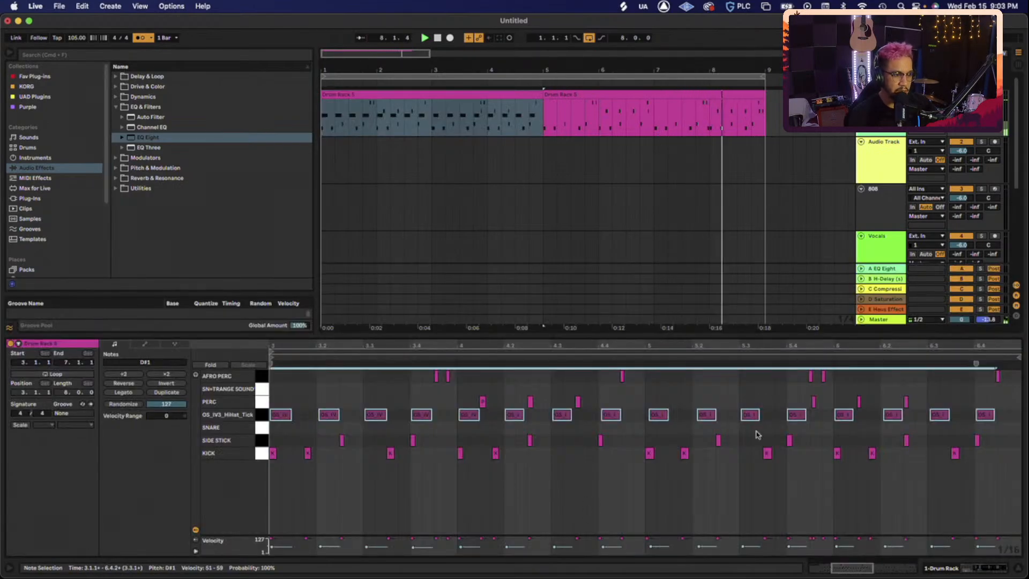
{"action": "left_click_drag", "start_coordinate": [995, 433], "coordinate": [292, 439]}
{"action": "key", "text": "Up"}
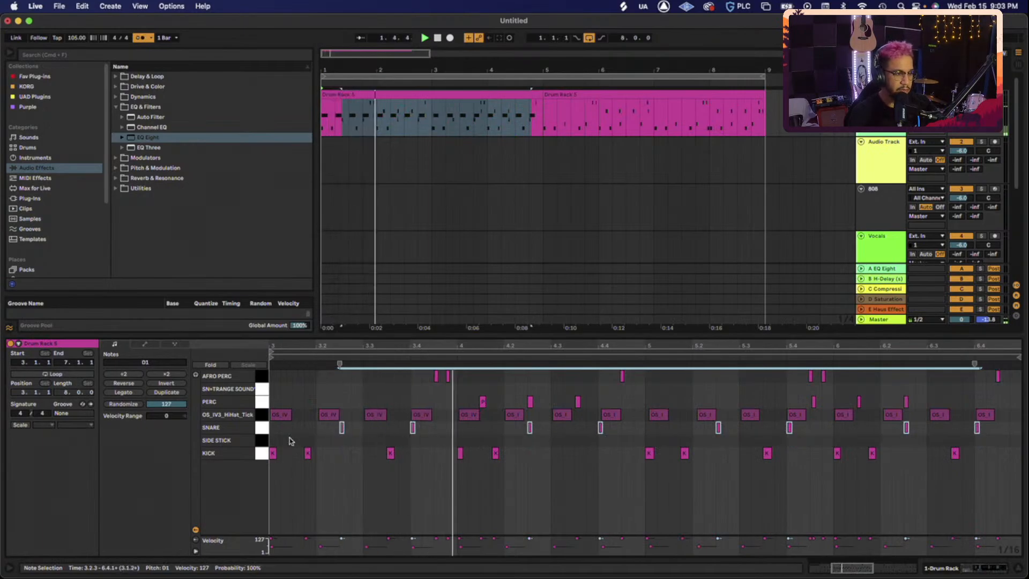
{"action": "left_click", "coordinate": [290, 440]}
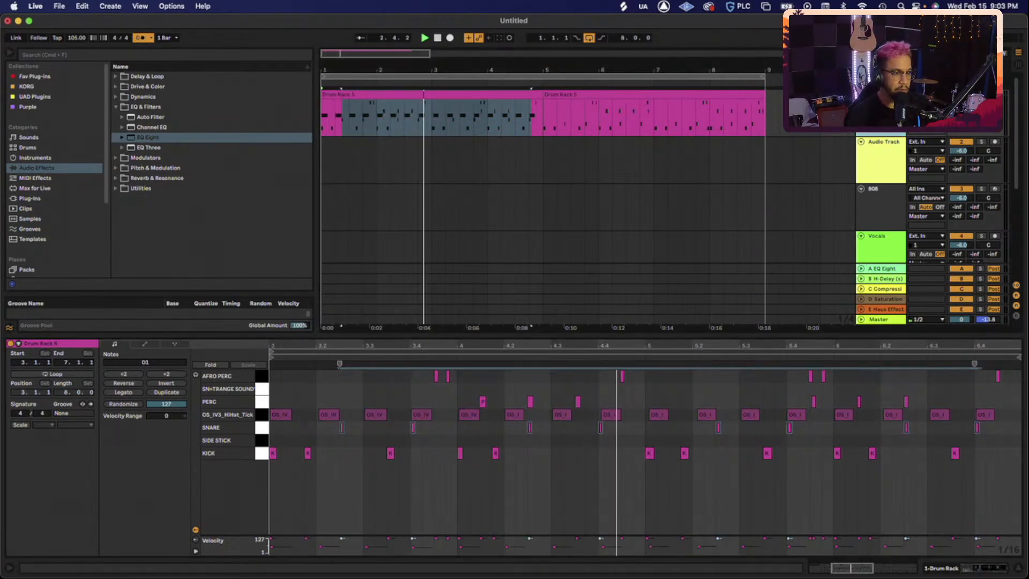
{"action": "key", "text": "shift+Tab"}
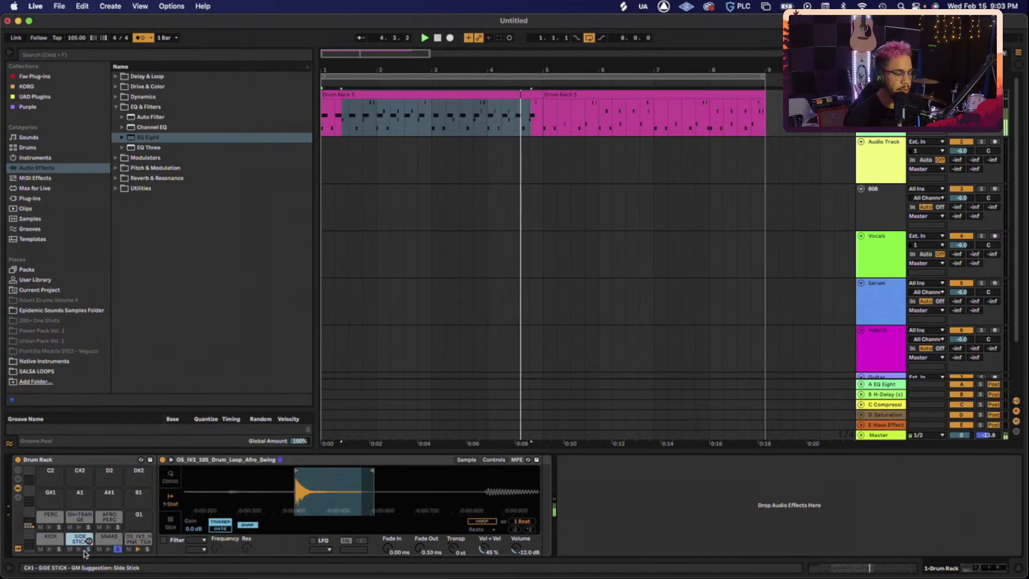
- Bring up the SNARE pad's sample, zoom into the snare slice, and restart playback
{"action": "left_click", "coordinate": [108, 537]}
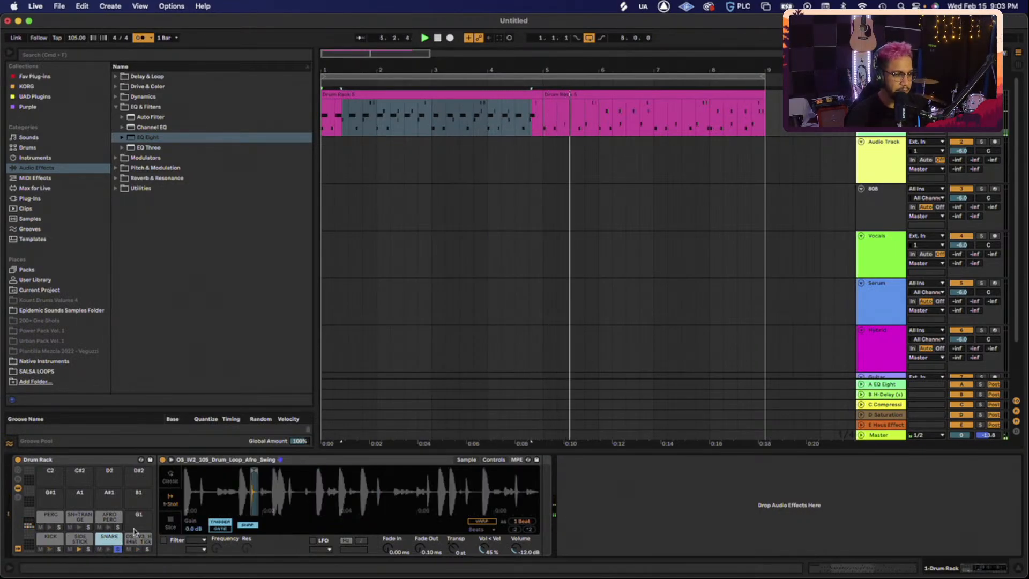
{"action": "left_click_drag", "start_coordinate": [248, 490], "coordinate": [251, 549]}
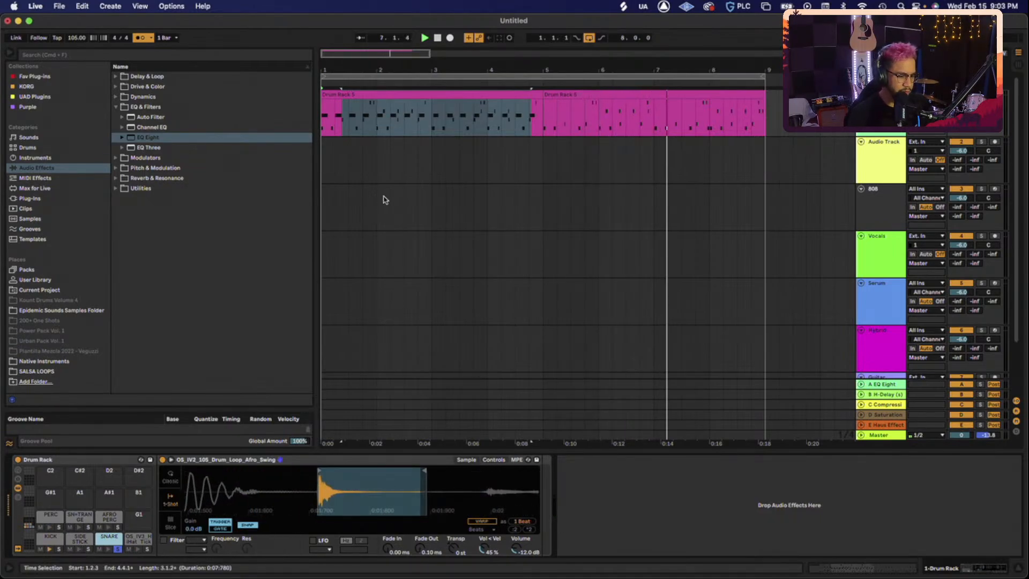
{"action": "key", "text": "space"}
{"action": "key", "text": "space"}
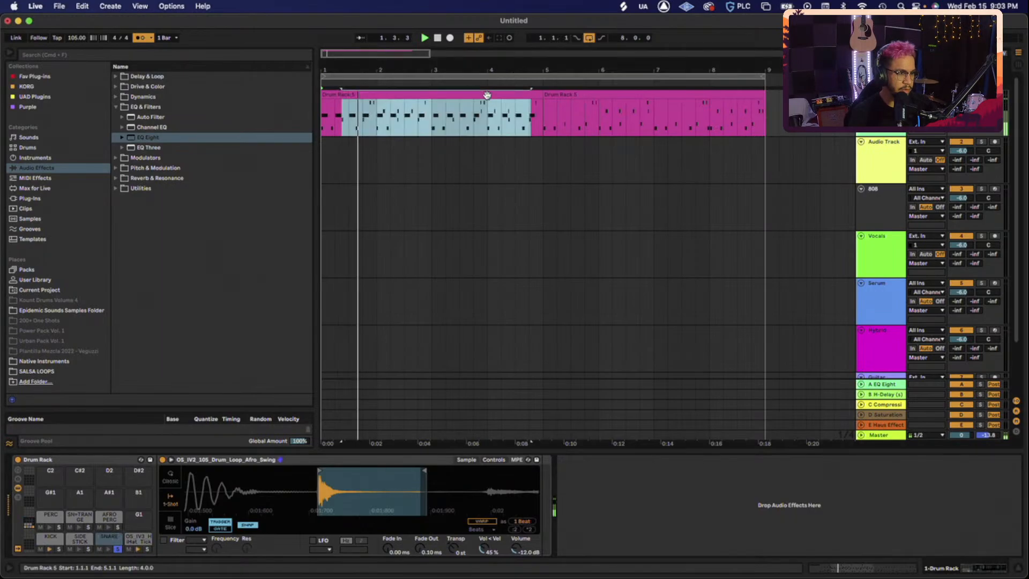
- Loop the first Drum Rack 5 clip over bars 1–5 and trim the snare sample's end shorter
{"action": "left_click", "coordinate": [487, 96]}
{"action": "key", "text": "super+l"}
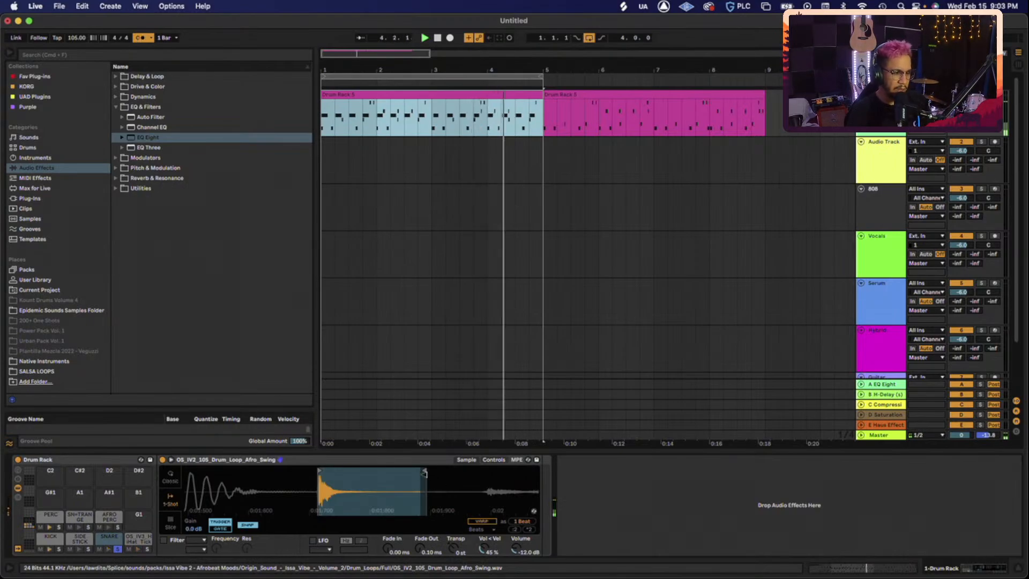
{"action": "mouse_move", "coordinate": [425, 471]}
{"action": "left_mouse_down"}
{"action": "mouse_move", "coordinate": [392, 476]}
{"action": "mouse_move", "coordinate": [433, 475]}
{"action": "left_mouse_up"}
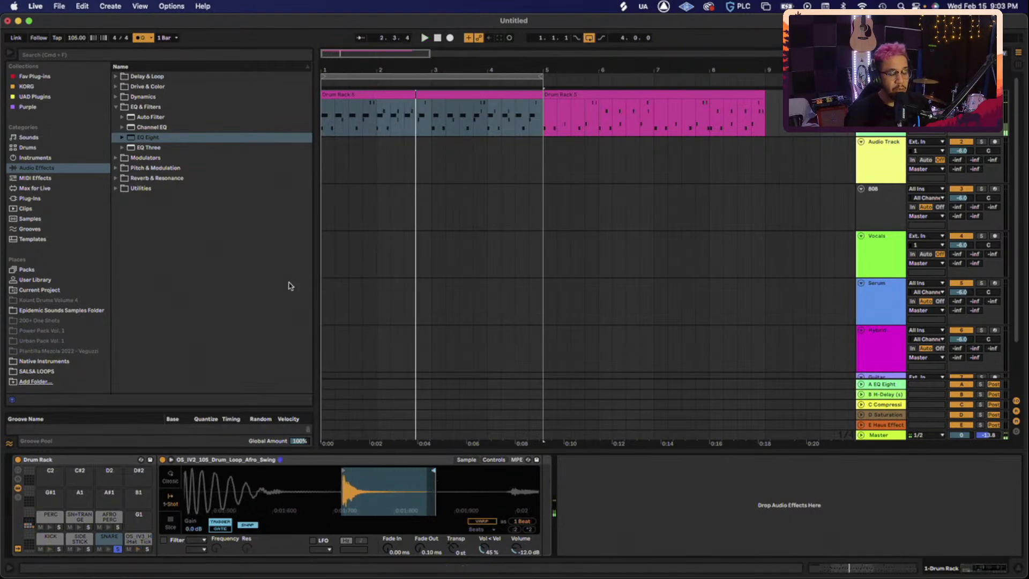
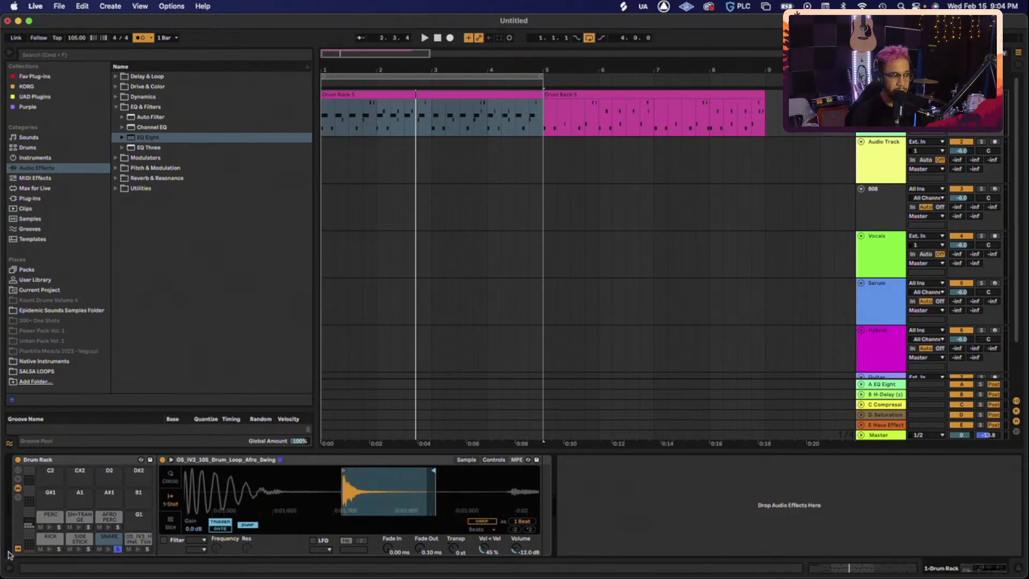
- Select the KICK pad, start the beat, and show the 808 track's device chain
{"action": "left_click", "coordinate": [42, 544]}
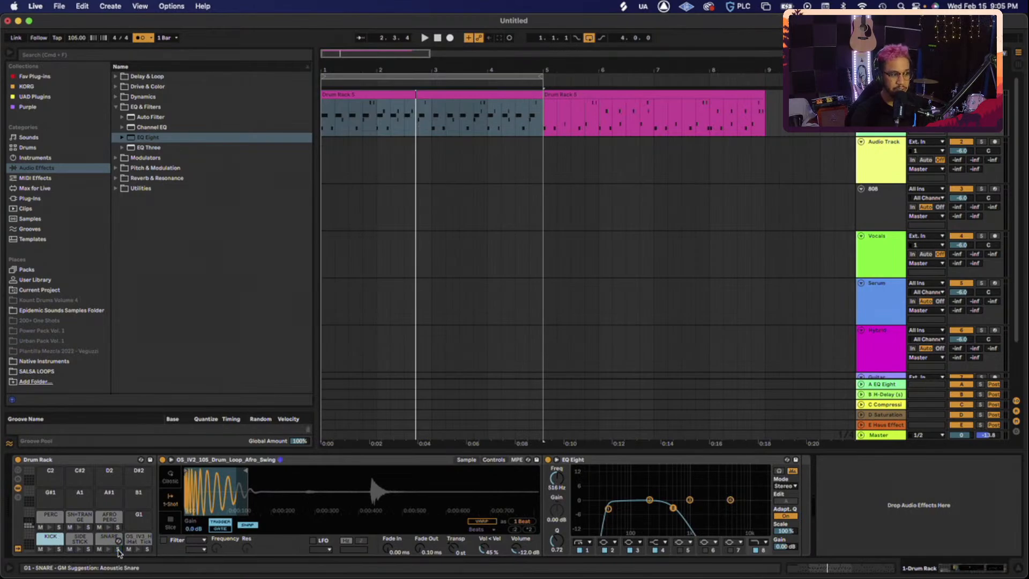
{"action": "key", "text": "space"}
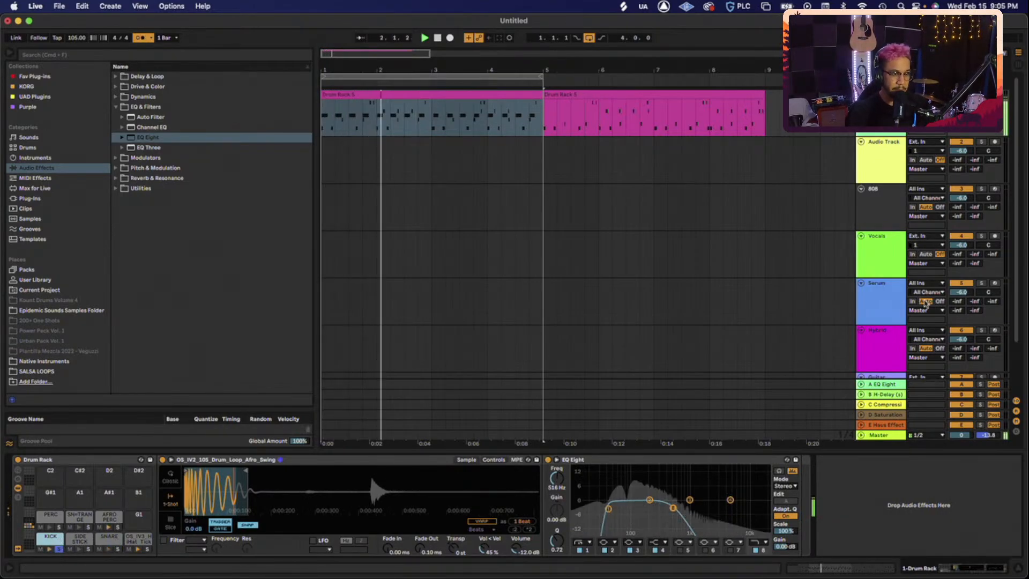
{"action": "left_click", "coordinate": [865, 201]}
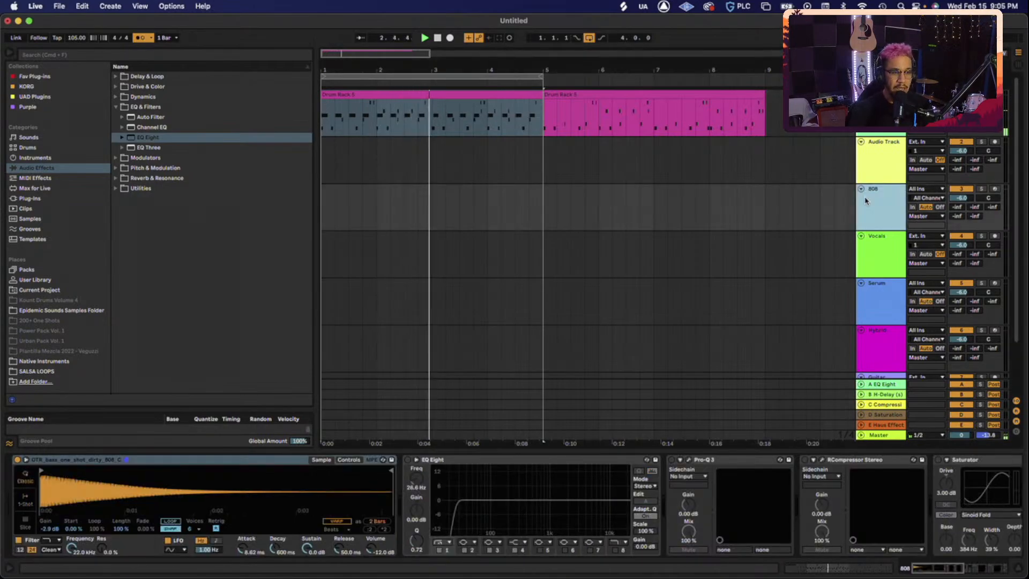
- Arm the 808 track and reset its Simpler gain to 0.0 dB
{"action": "left_click", "coordinate": [995, 189]}
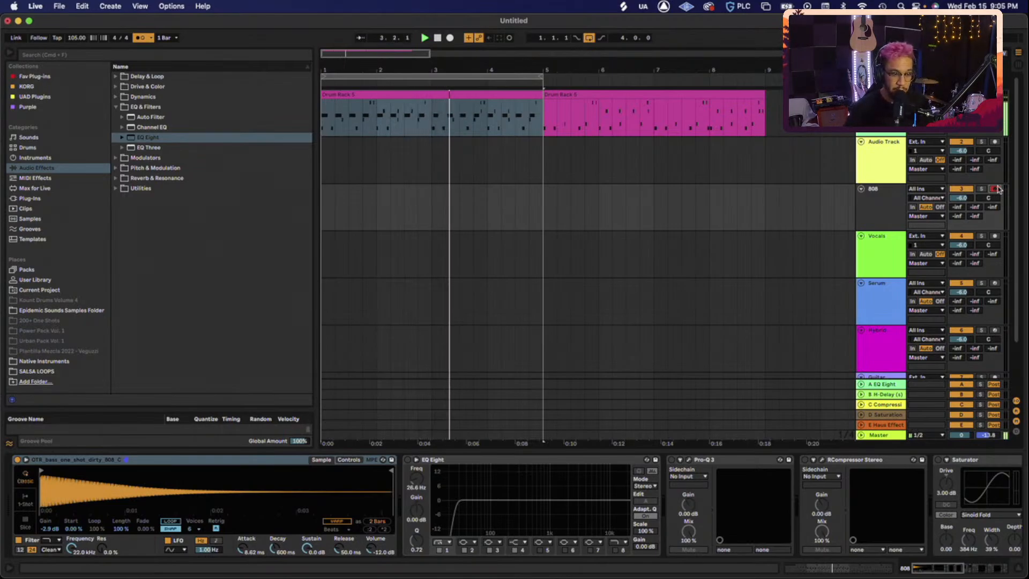
{"action": "left_click", "coordinate": [896, 205]}
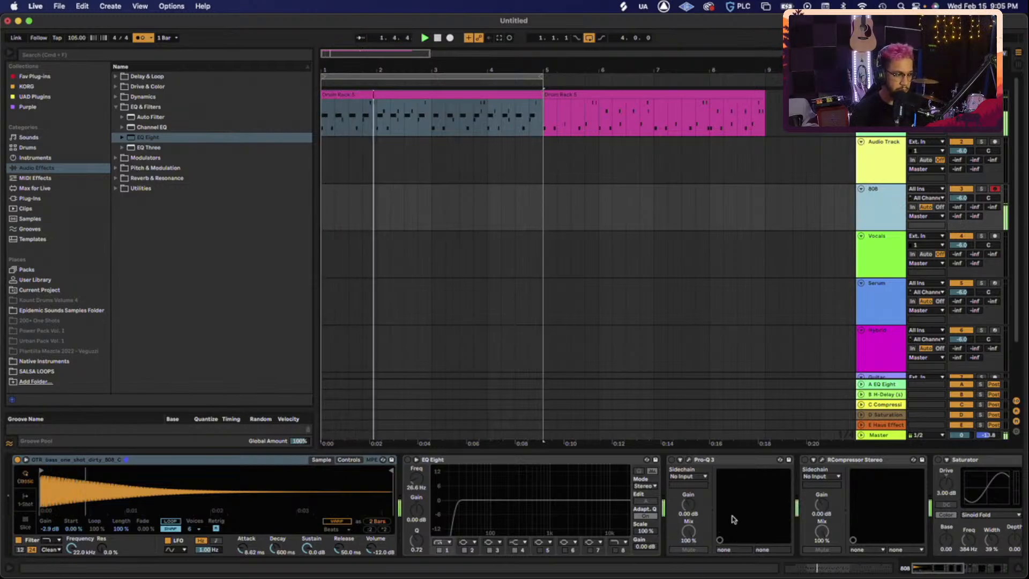
{"action": "scroll", "coordinate": [733, 519], "scroll_direction": "right", "scroll_amount": 15}
{"action": "scroll", "coordinate": [733, 518], "scroll_direction": "left", "scroll_amount": 15}
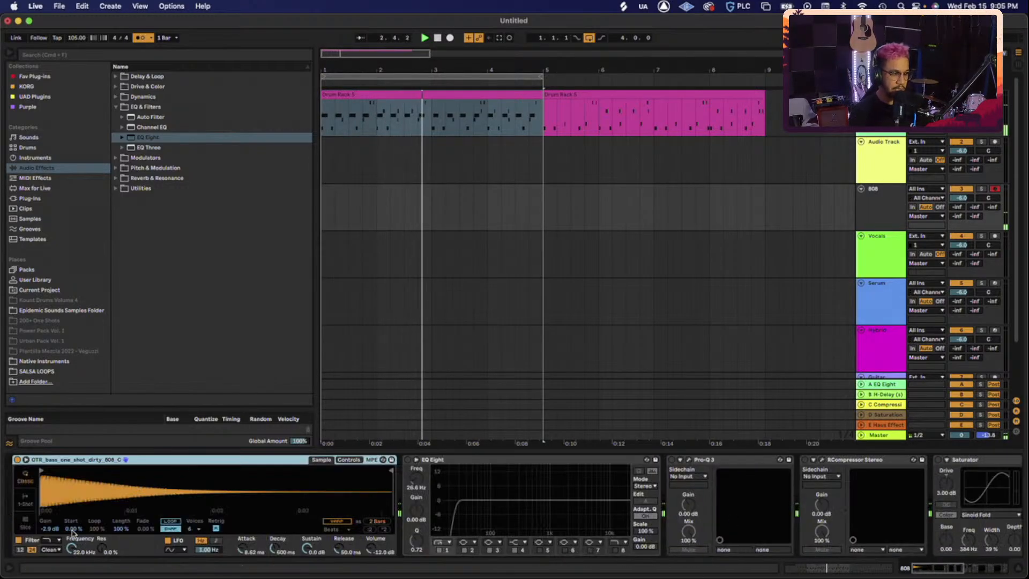
{"action": "left_click", "coordinate": [50, 528]}
{"action": "double_click", "coordinate": [49, 529]}
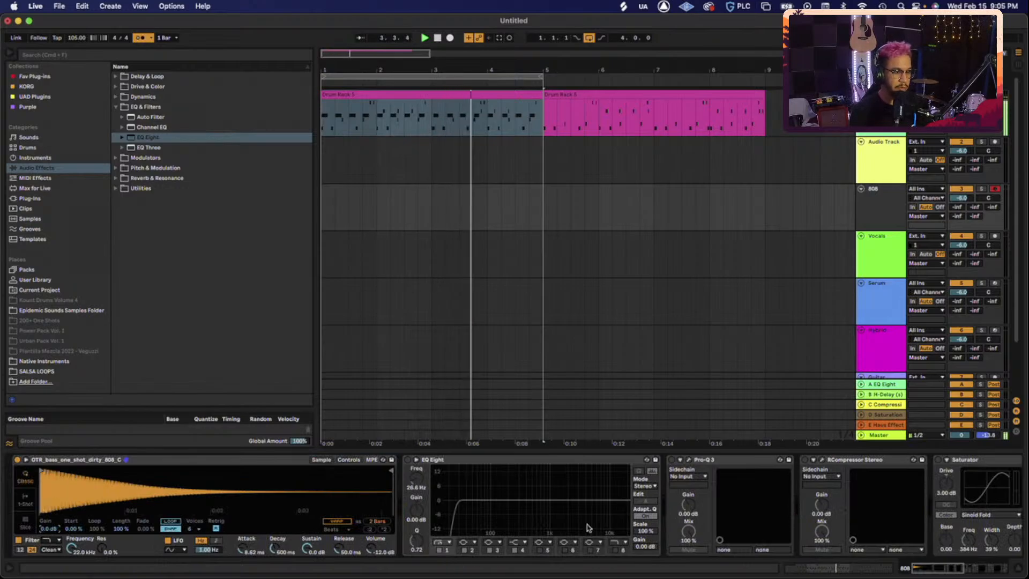
- Reset the 808's Utility output gain to 0.0 dB and switch on EQ Eight
{"action": "scroll", "coordinate": [588, 527], "scroll_direction": "right", "scroll_amount": 15}
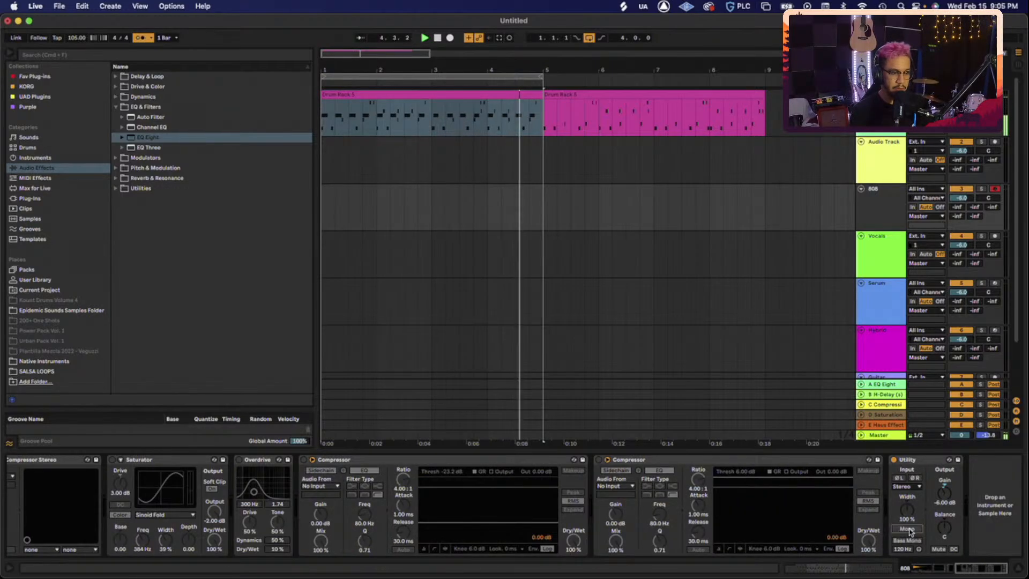
{"action": "double_click", "coordinate": [944, 497]}
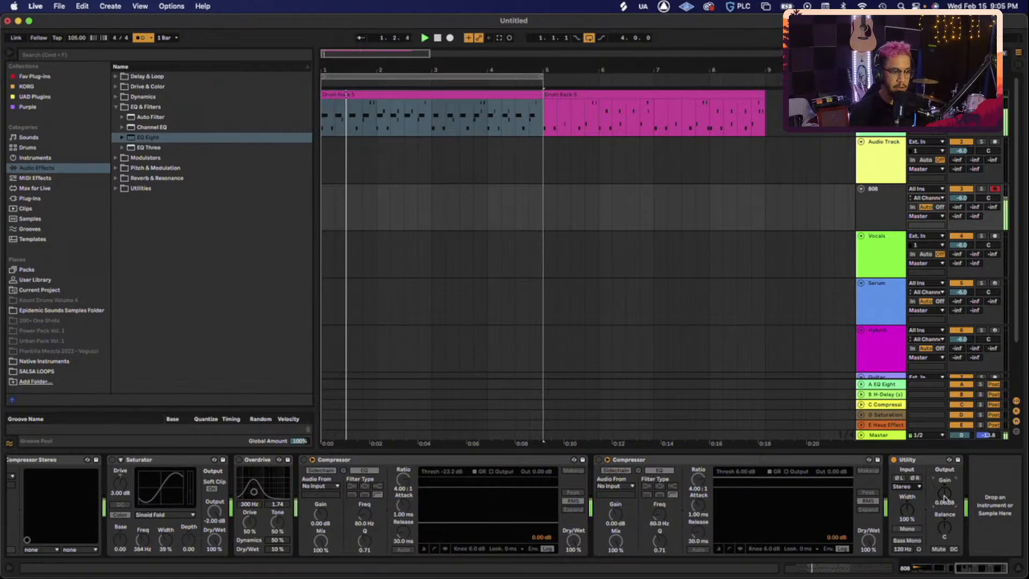
{"action": "scroll", "coordinate": [590, 501], "scroll_direction": "left", "scroll_amount": 10}
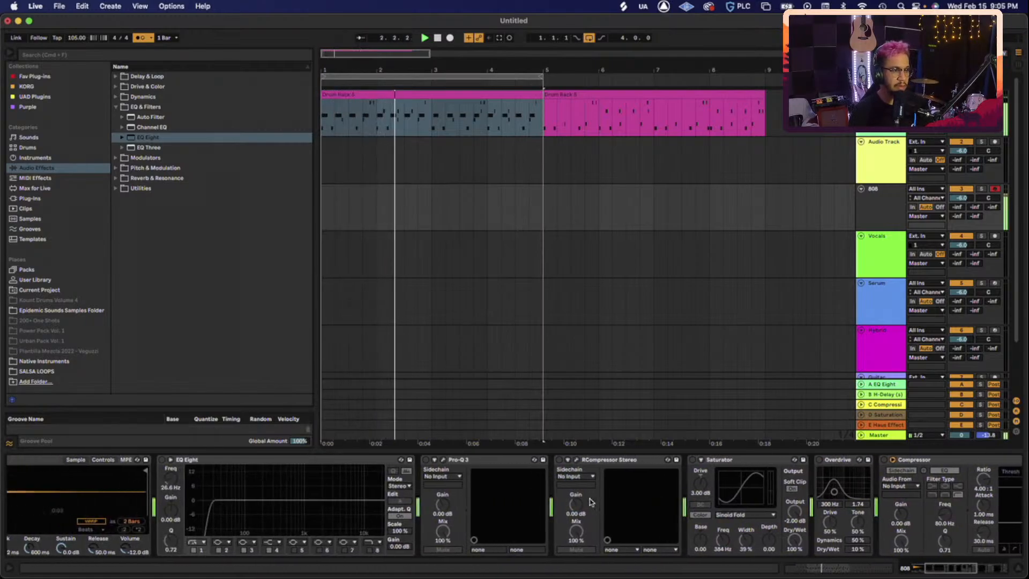
{"action": "scroll", "coordinate": [590, 501], "scroll_direction": "left", "scroll_amount": 8}
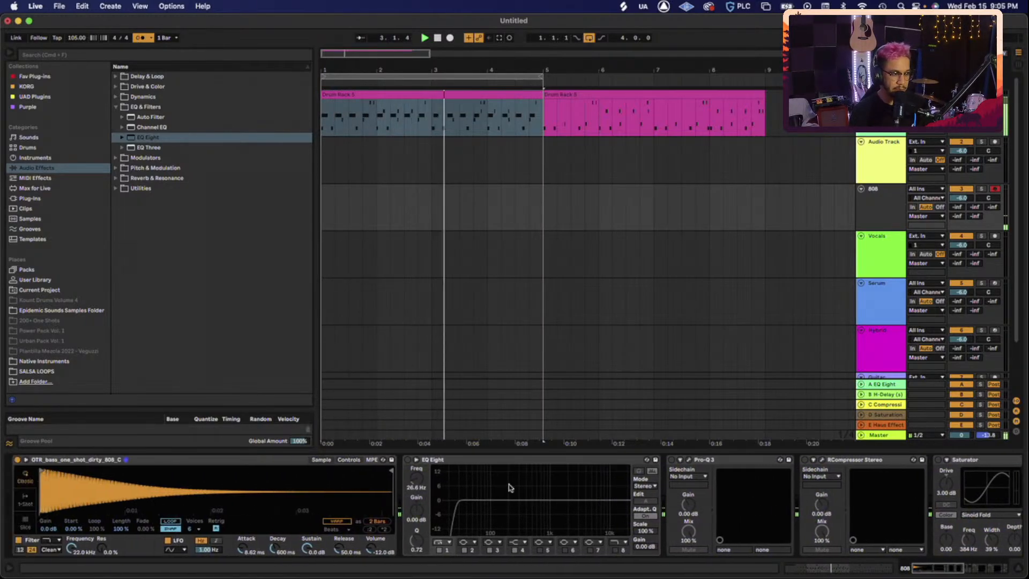
{"action": "left_click", "coordinate": [408, 460]}
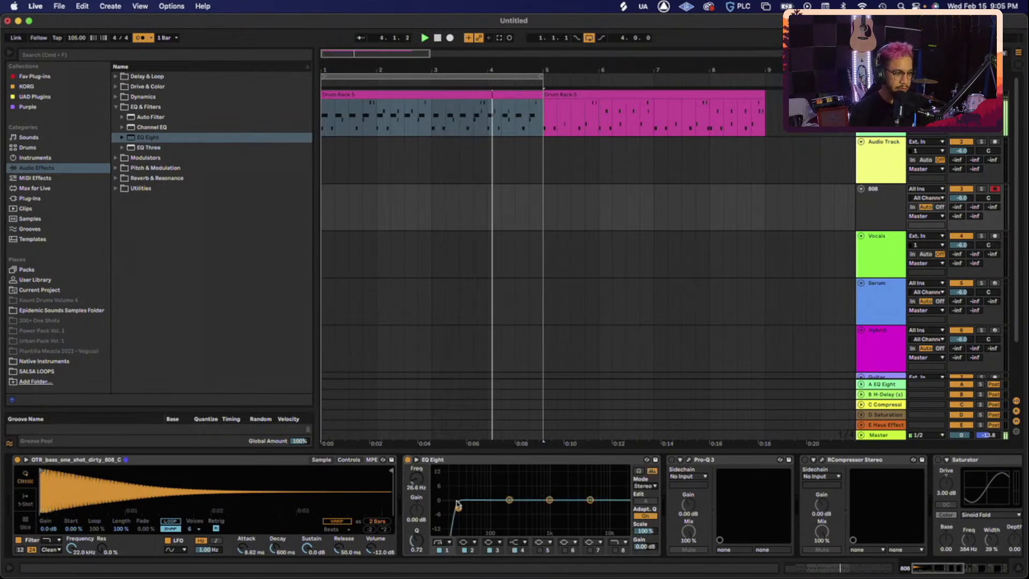
- Bypass EQ Eight's band 1 low cut on the 808 and stop playback
{"action": "left_click", "coordinate": [440, 549]}
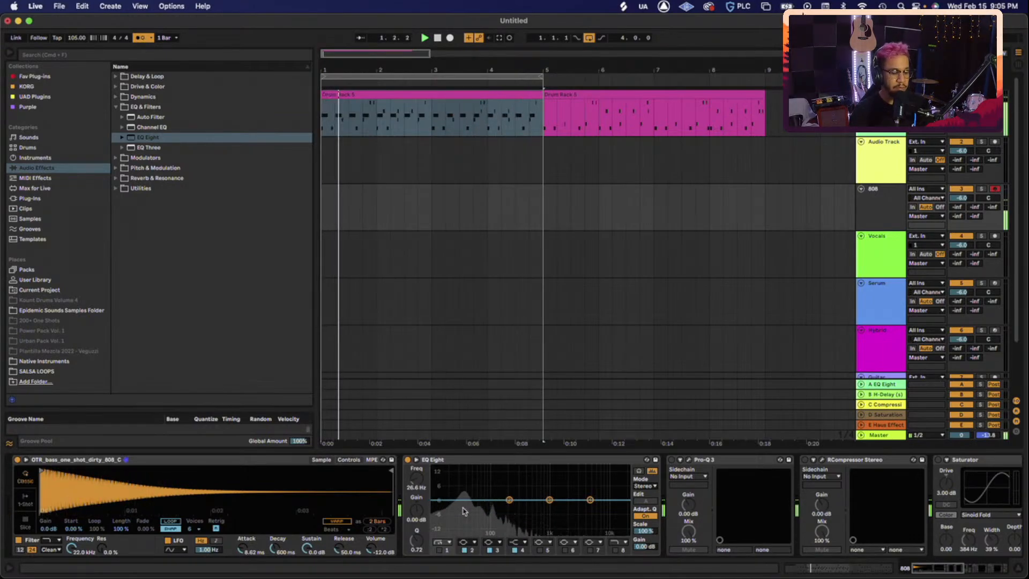
{"action": "key", "text": "space"}
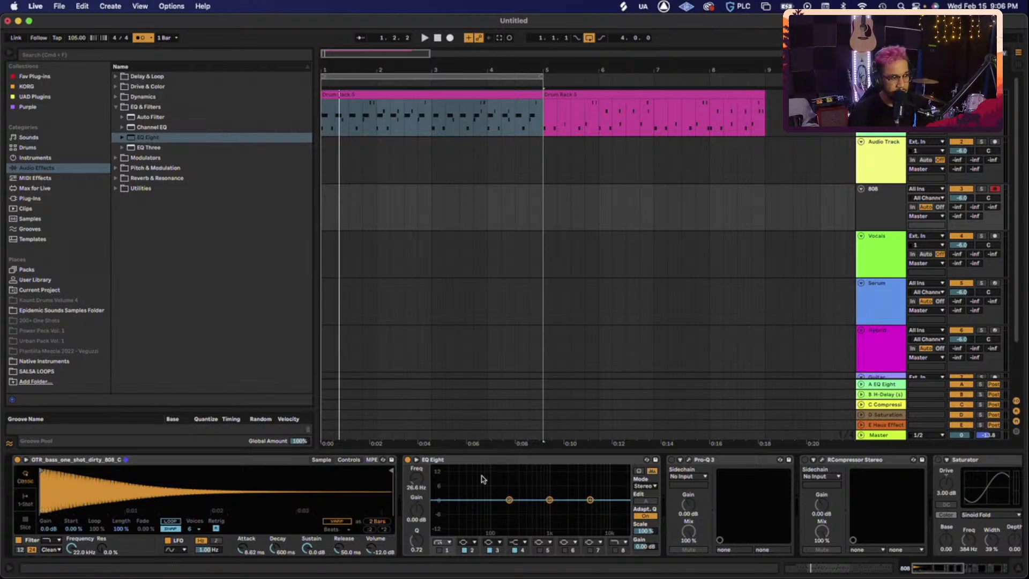
- Turn EQ Eight's band 1 low cut back on, then play and stop to audition the 808
{"action": "left_click", "coordinate": [440, 550]}
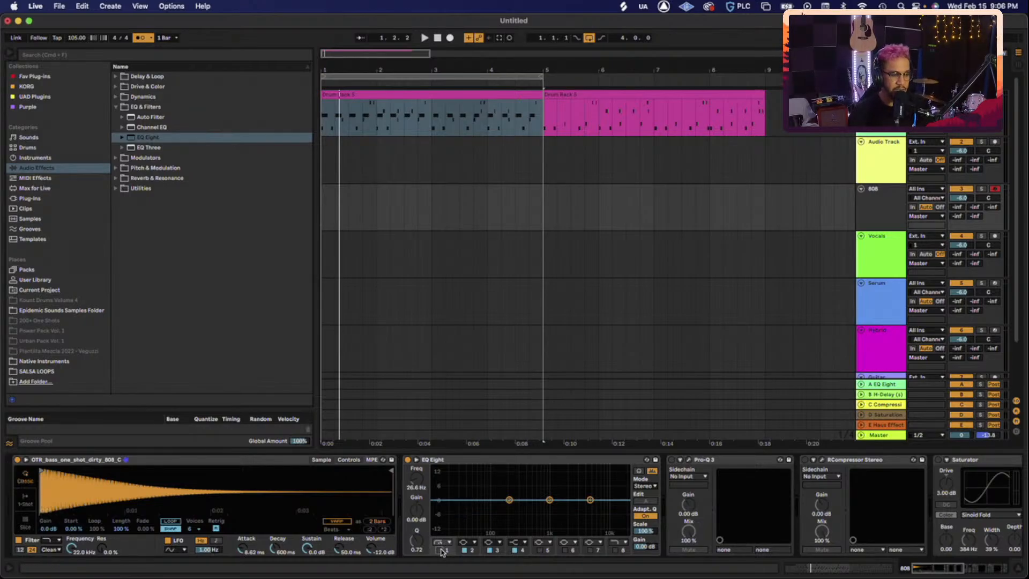
{"action": "key", "text": "space"}
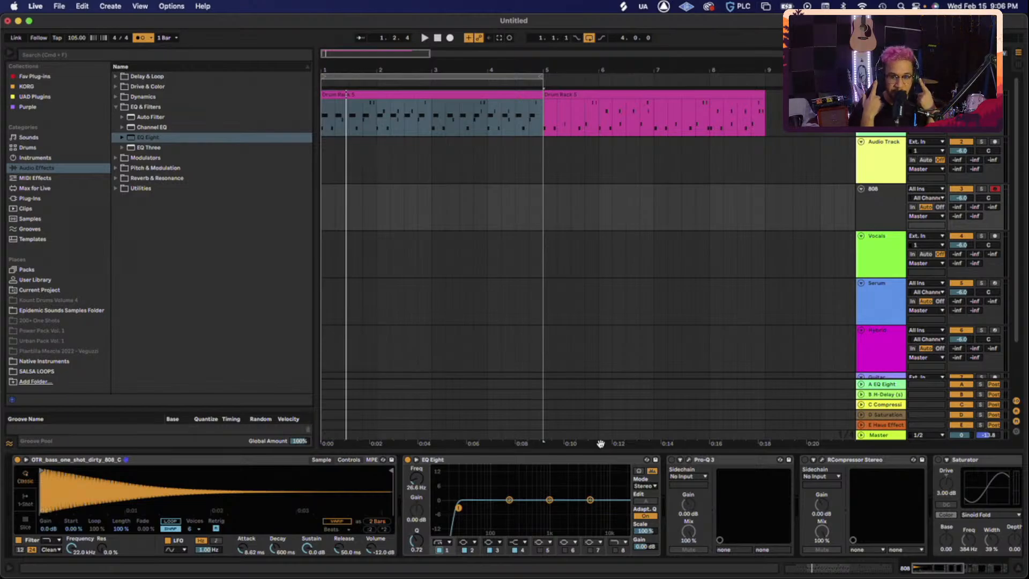
{"action": "key", "text": "space"}
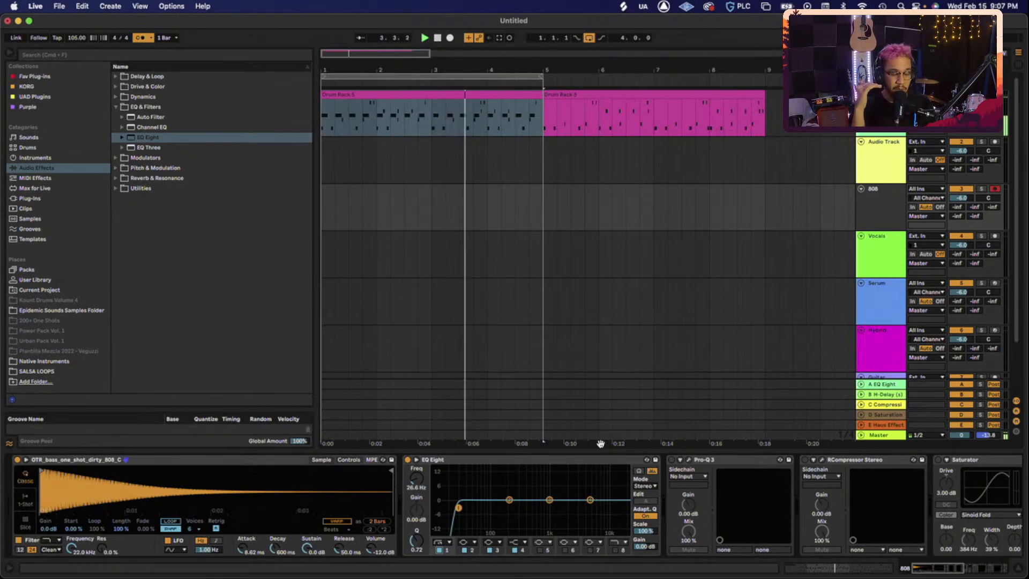
{"action": "key", "text": "space"}
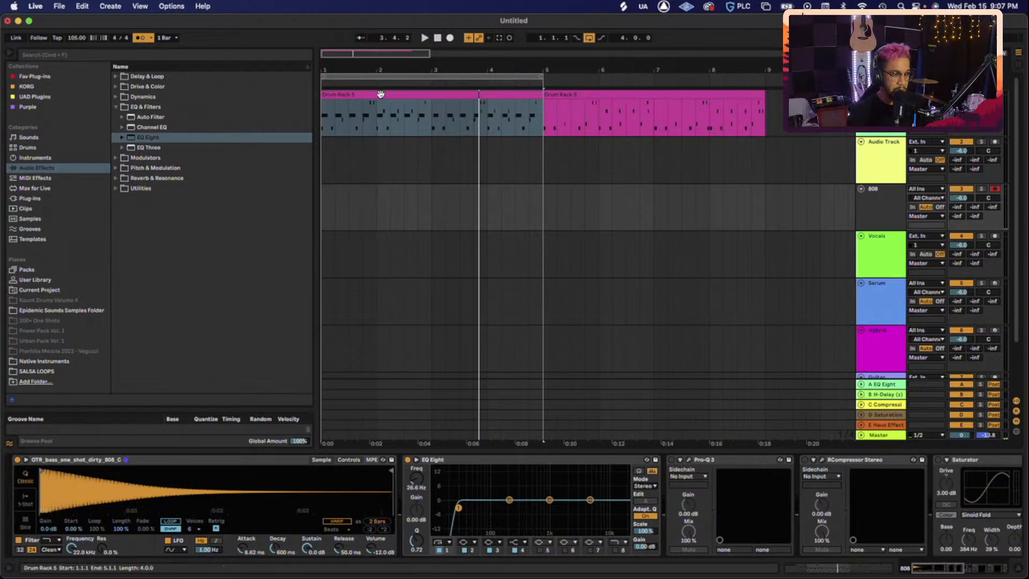
- Copy the Drum Rack 5 clip onto the 808 track at bar 1, undoing a misplaced first copy
{"action": "double_click", "coordinate": [380, 94]}
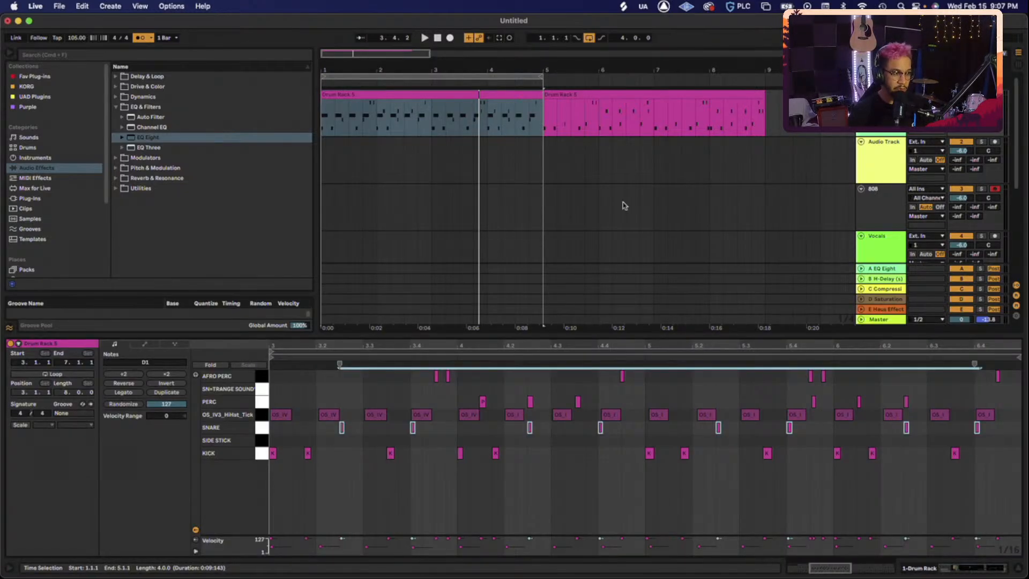
{"action": "right_click", "coordinate": [439, 100]}
{"action": "left_click", "coordinate": [413, 95]}
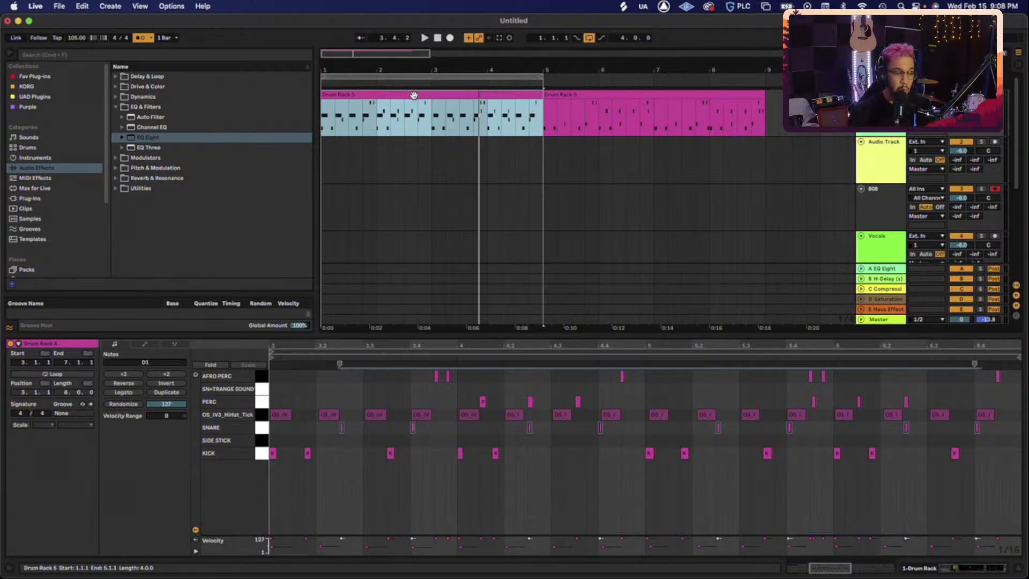
{"action": "left_click_drag", "start_coordinate": [413, 95], "coordinate": [407, 211]}
{"action": "key", "text": "super+z"}
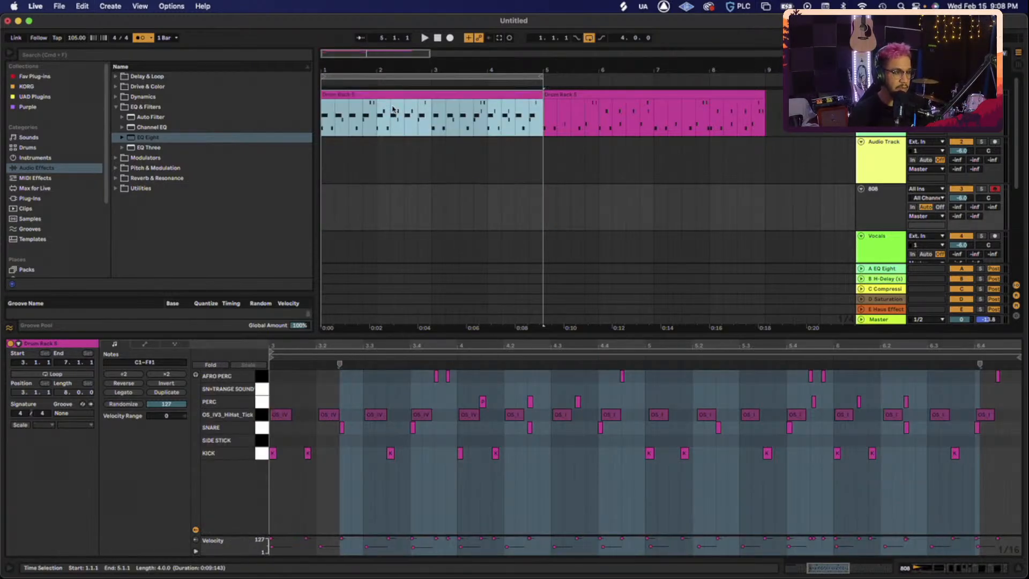
{"action": "left_click_drag", "start_coordinate": [390, 92], "coordinate": [369, 214]}
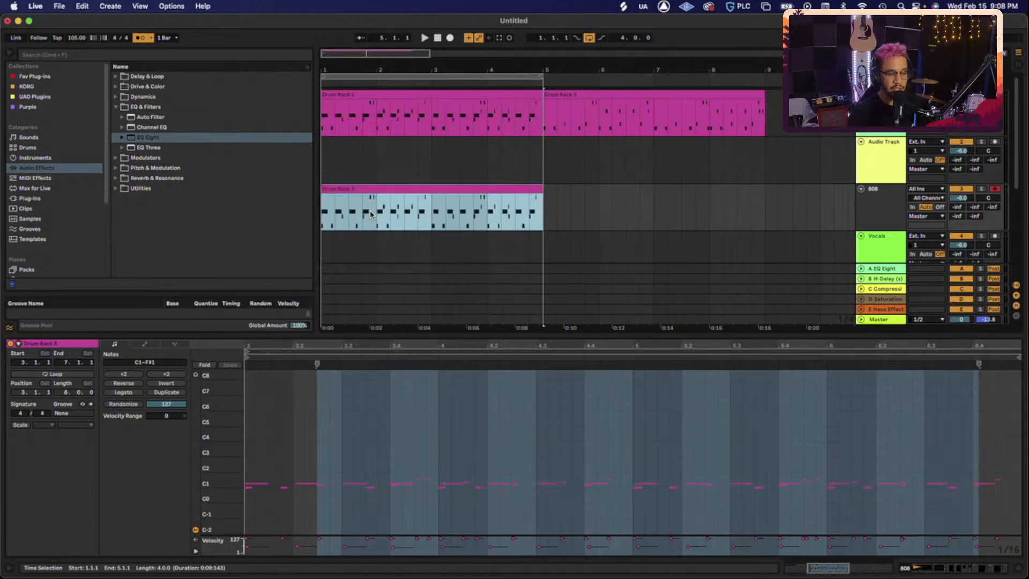
- Open the copied 808 clip, enlarge and zoom the piano roll, and select notes D1–F#1
{"action": "double_click", "coordinate": [394, 189]}
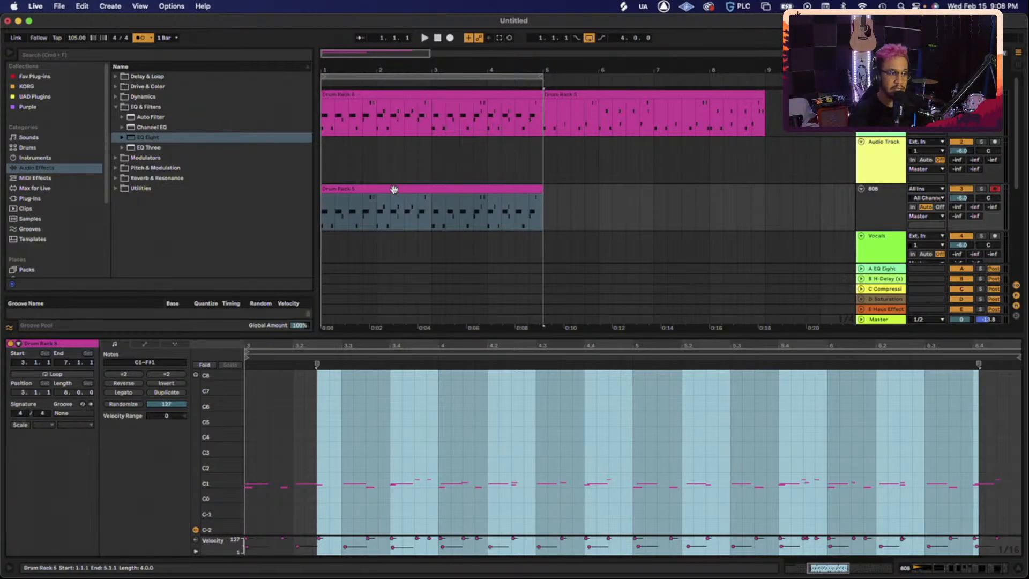
{"action": "left_click_drag", "start_coordinate": [664, 326], "coordinate": [663, 252]}
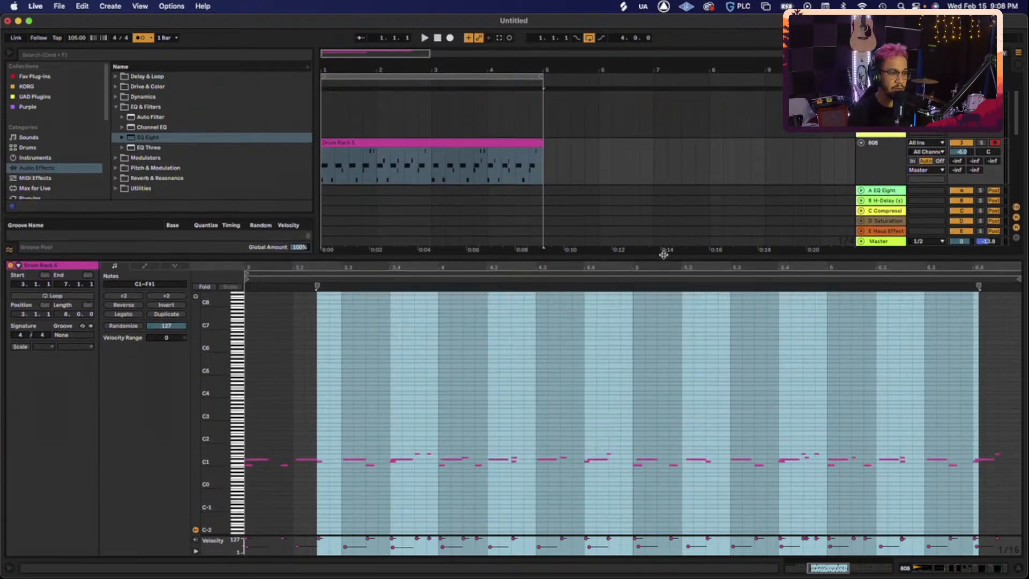
{"action": "left_click_drag", "start_coordinate": [206, 417], "coordinate": [212, 414]}
{"action": "scroll", "coordinate": [468, 407], "scroll_direction": "down", "scroll_amount": 10}
{"action": "scroll", "coordinate": [468, 407], "scroll_direction": "left", "scroll_amount": 5}
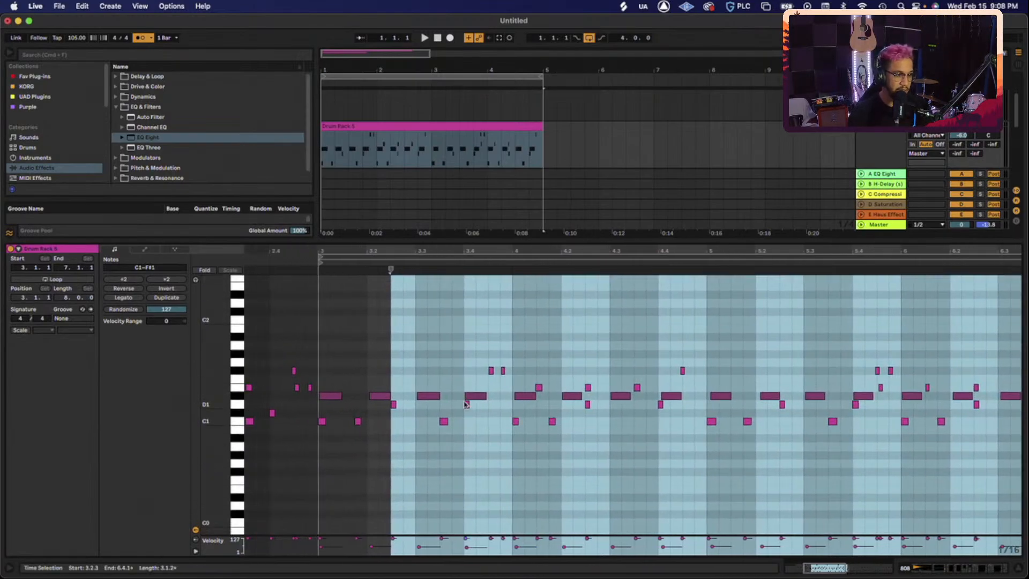
{"action": "scroll", "coordinate": [468, 408], "scroll_direction": "right", "scroll_amount": 2}
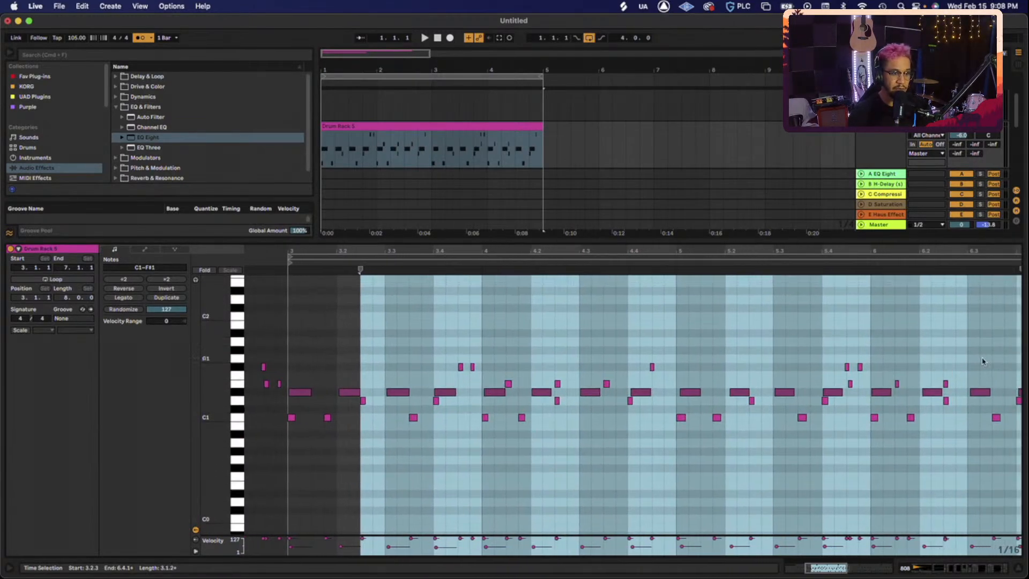
{"action": "left_click_drag", "start_coordinate": [994, 339], "coordinate": [843, 343]}
{"action": "left_click_drag", "start_coordinate": [234, 366], "coordinate": [228, 399]}
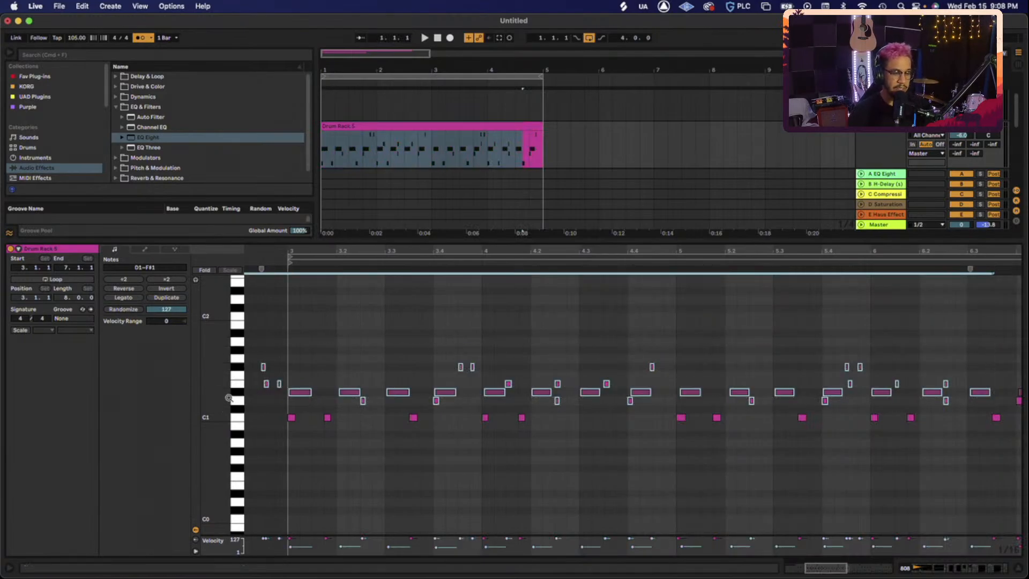
- Delete the notes above the C1 kick row and the stray upper notes near bar 6.4
{"action": "key", "text": "Delete"}
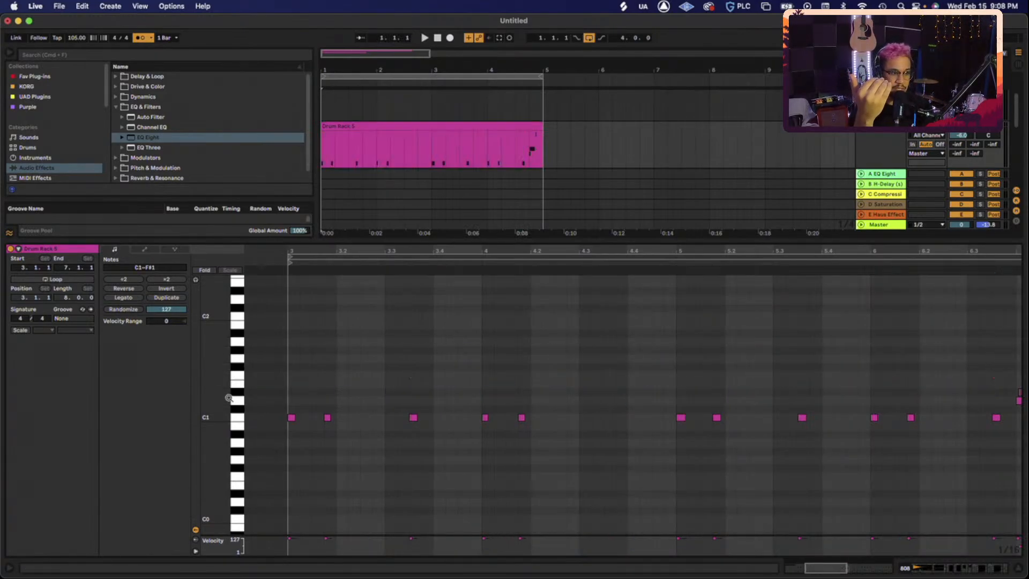
{"action": "scroll", "coordinate": [413, 413], "scroll_direction": "right", "scroll_amount": 3}
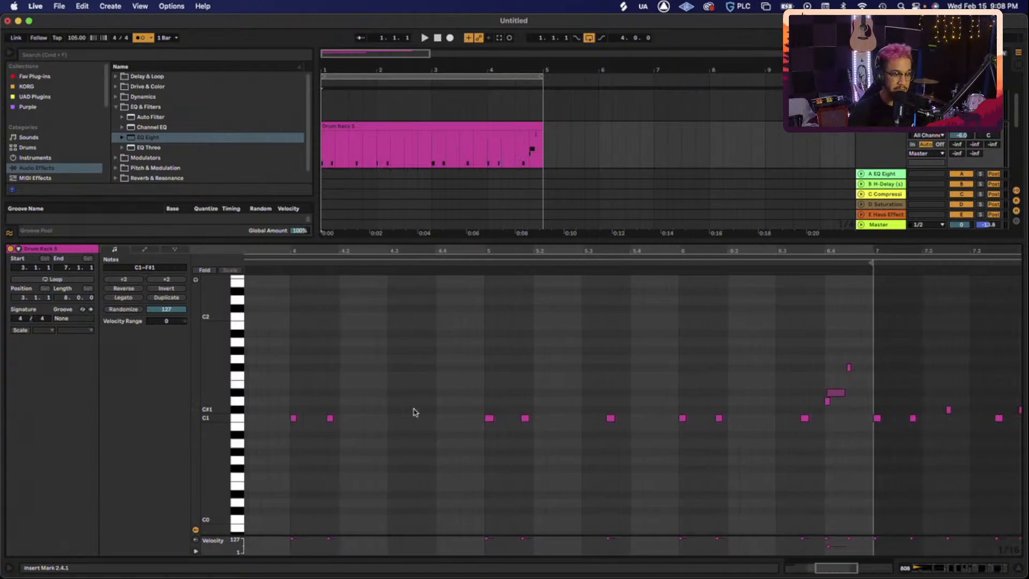
{"action": "left_click_drag", "start_coordinate": [705, 323], "coordinate": [879, 404]}
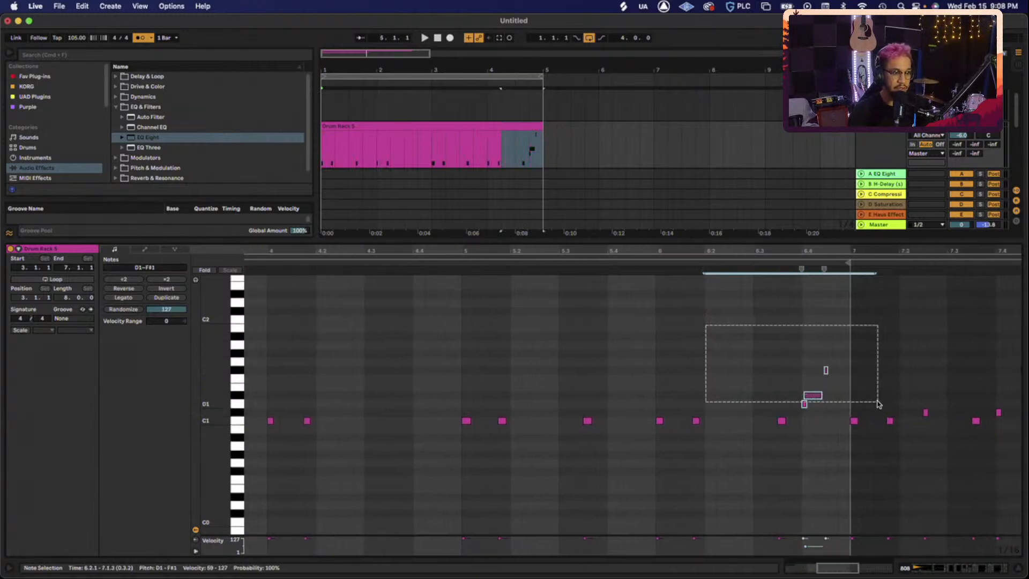
{"action": "key", "text": "Delete"}
{"action": "scroll", "coordinate": [479, 413], "scroll_direction": "left", "scroll_amount": 5}
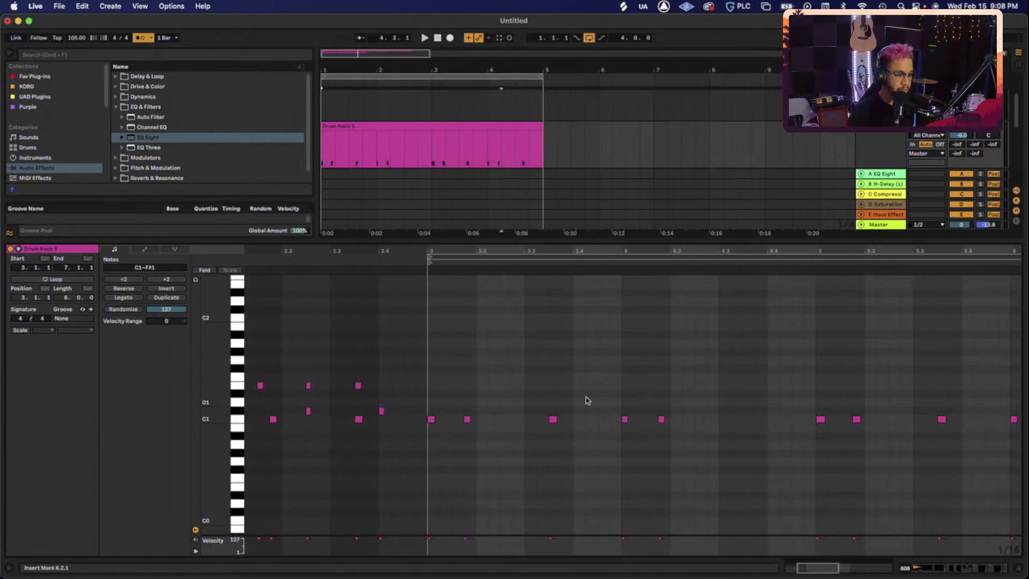
- Select all the remaining kick notes and lengthen them
{"action": "key", "text": "super+a"}
{"action": "left_click", "coordinate": [500, 427]}
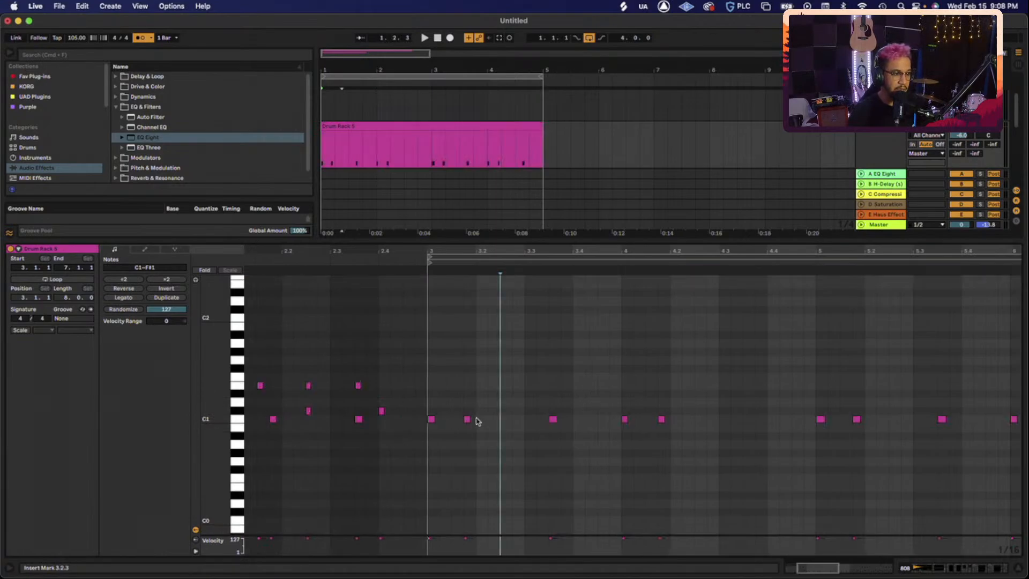
{"action": "scroll", "coordinate": [438, 394], "scroll_direction": "right", "scroll_amount": 2}
{"action": "key", "text": "super+a"}
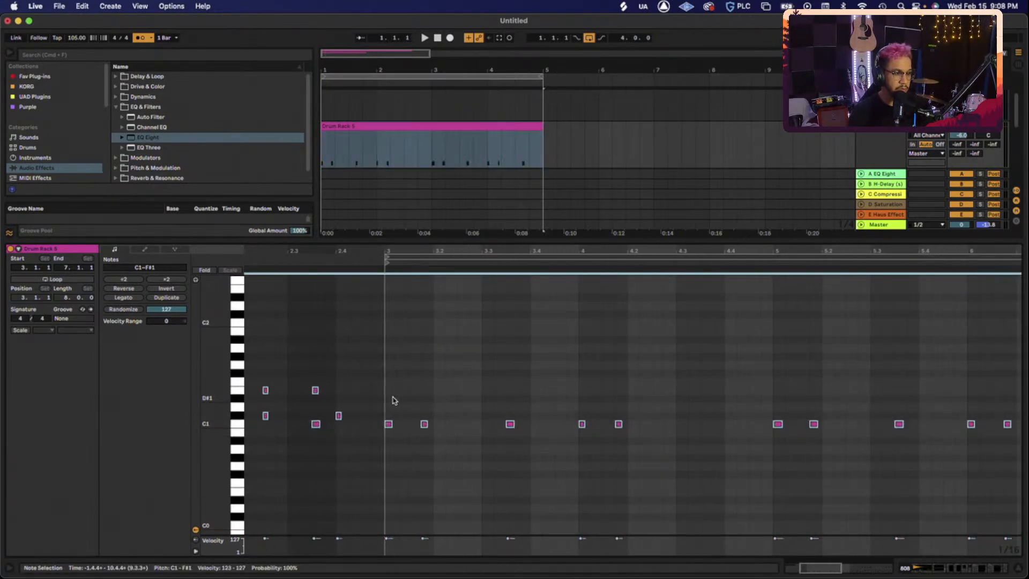
{"action": "left_click_drag", "start_coordinate": [390, 424], "coordinate": [406, 424]}
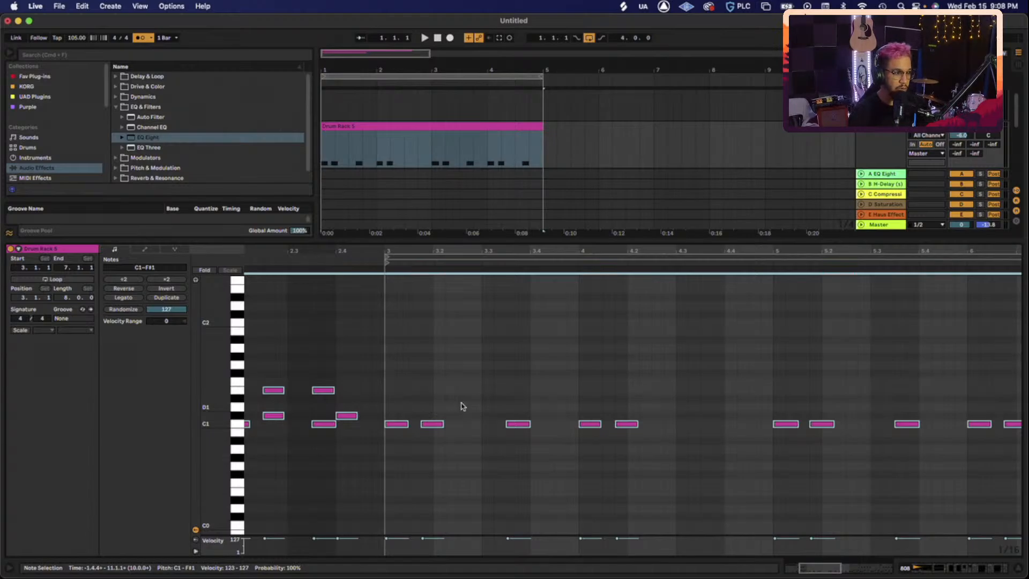
- Transpose the notes up so the main hits sit on E2, then play the bass line
{"action": "left_click_drag", "start_coordinate": [209, 418], "coordinate": [212, 422]}
{"action": "key", "text": "Up"}
{"action": "key", "text": "Up"}
{"action": "key", "text": "Up"}
{"action": "key", "text": "Up"}
{"action": "key", "text": "Up"}
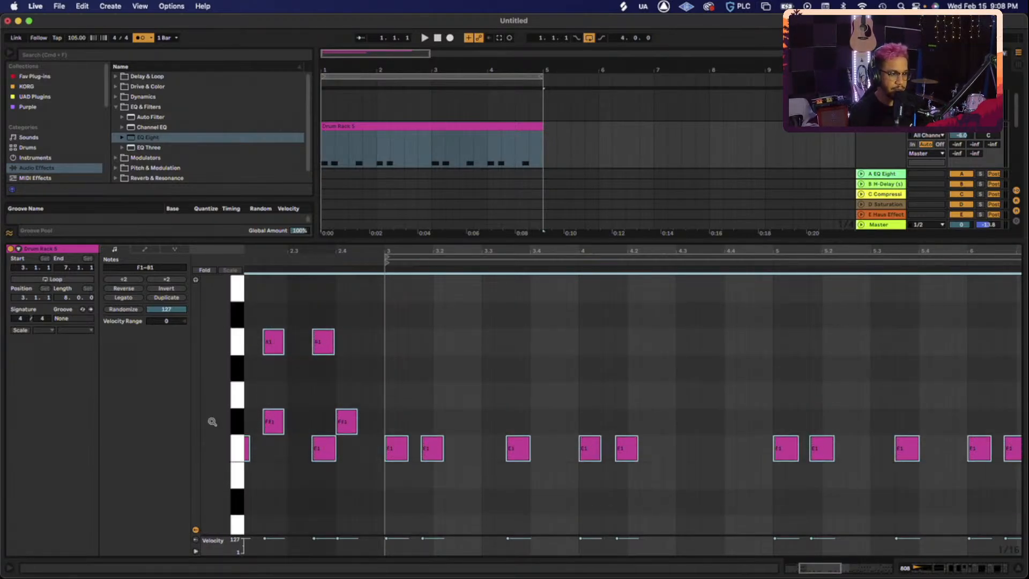
{"action": "key", "text": "Up"}
{"action": "key", "text": "Up"}
{"action": "key", "text": "Up"}
{"action": "key", "text": "Up"}
{"action": "key", "text": "Up"}
{"action": "key", "text": "Up"}
{"action": "key", "text": "Up"}
{"action": "key", "text": "Up"}
{"action": "key", "text": "Up"}
{"action": "key", "text": "Up"}
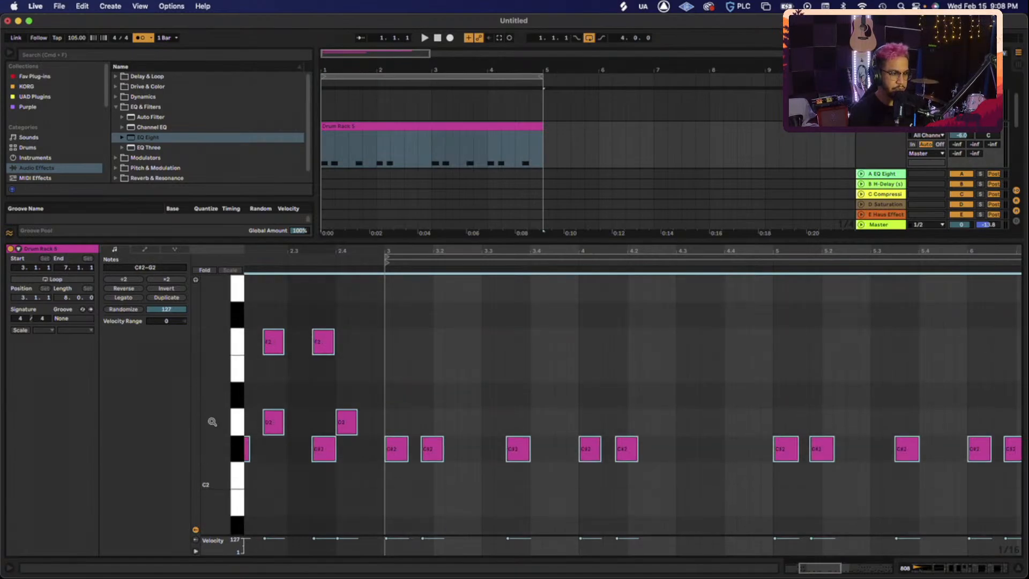
{"action": "key", "text": "Up"}
{"action": "key", "text": "Up"}
{"action": "key", "text": "Up"}
{"action": "key", "text": "Up"}
{"action": "key", "text": "Up"}
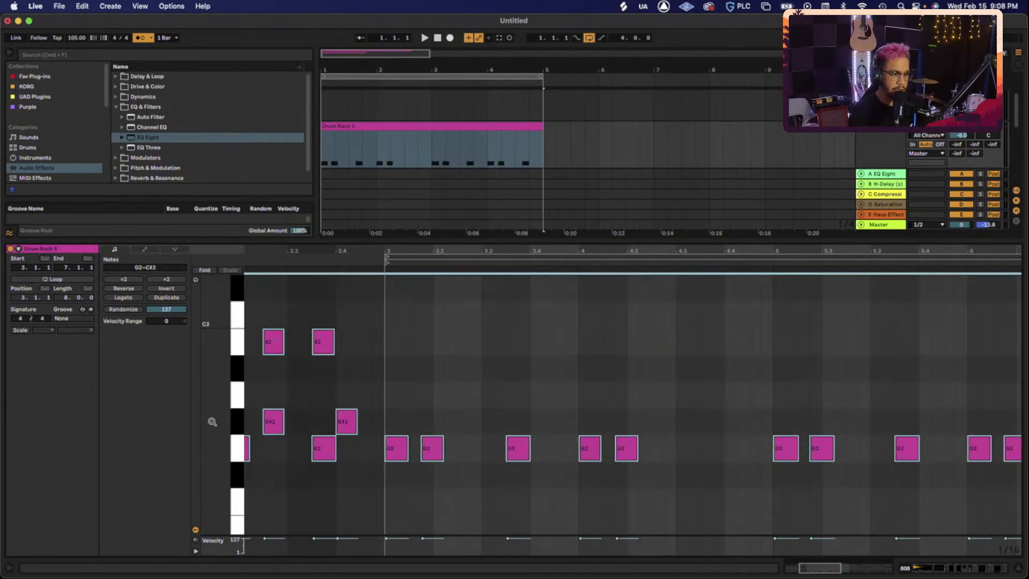
{"action": "key", "text": "Up"}
{"action": "key", "text": "Down"}
{"action": "key", "text": "Down"}
{"action": "key", "text": "Down"}
{"action": "key", "text": "Down"}
{"action": "key", "text": "Down"}
{"action": "key", "text": "Down"}
{"action": "key", "text": "Down"}
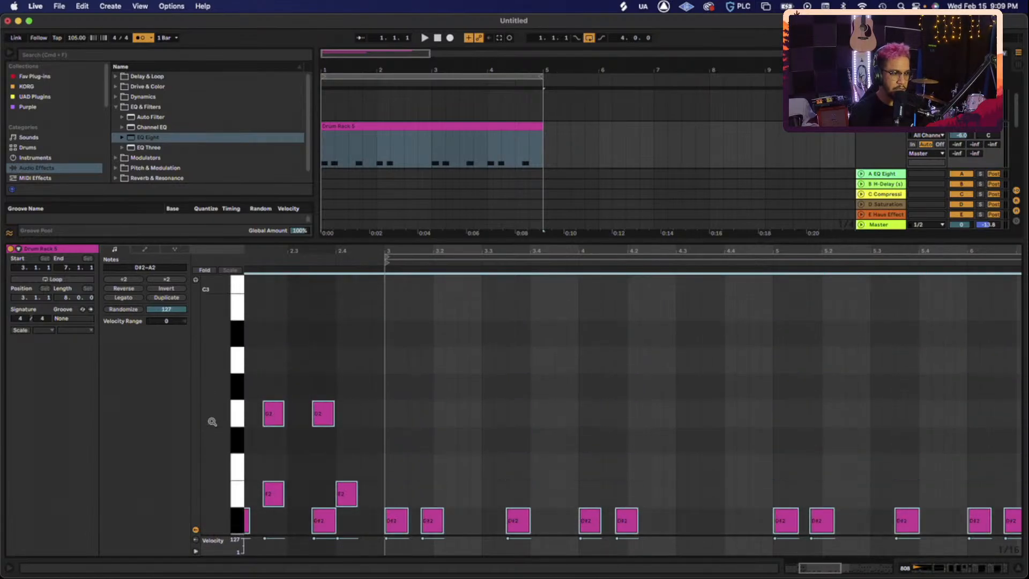
{"action": "key", "text": "space"}
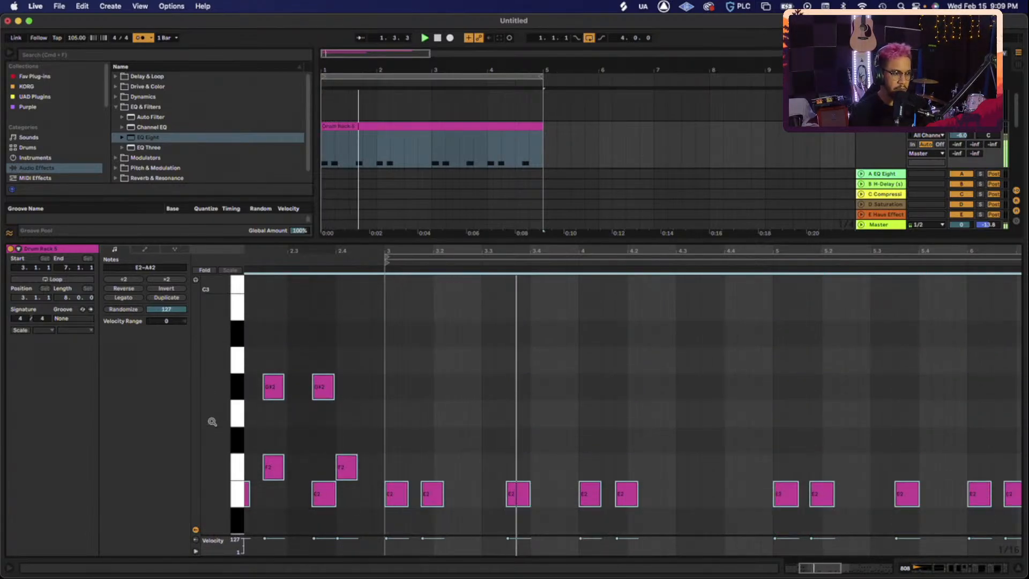
- Zoom out, apply Legato to the E2 notes in bars 3–7, and play them back
{"action": "left_click", "coordinate": [418, 438]}
{"action": "key", "text": "space"}
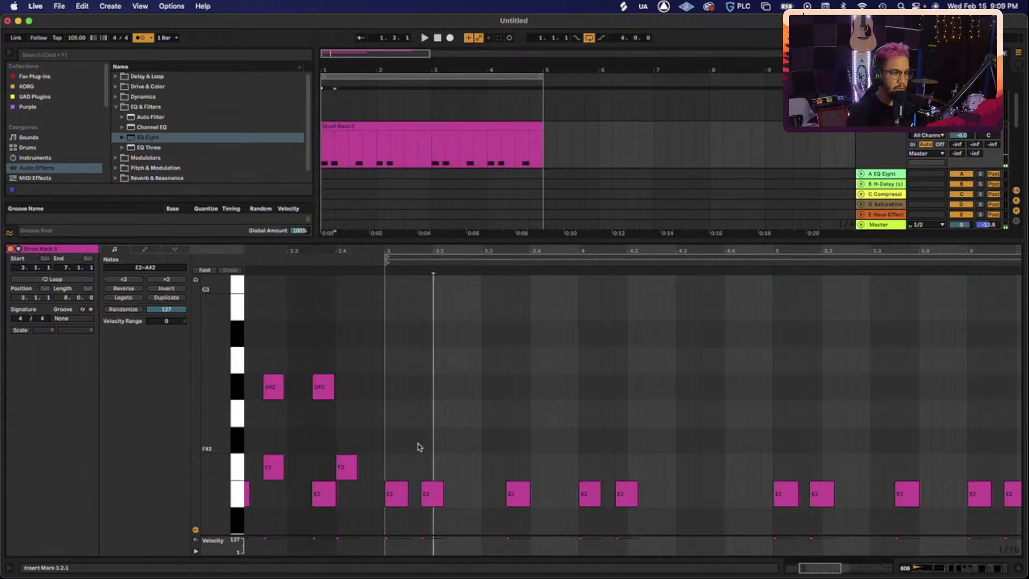
{"action": "key", "text": "minus"}
{"action": "key", "text": "minus"}
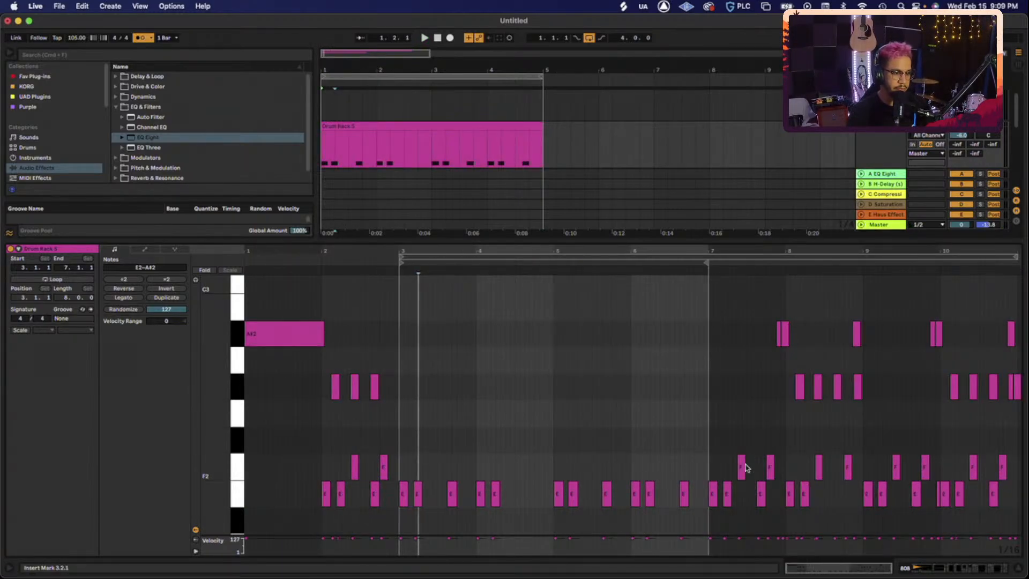
{"action": "left_click_drag", "start_coordinate": [699, 466], "coordinate": [390, 505]}
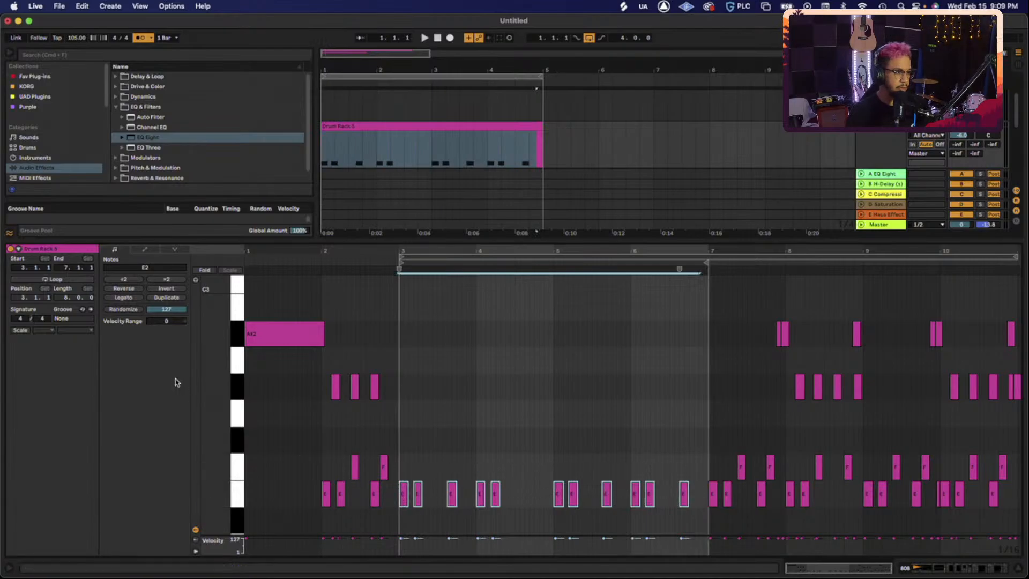
{"action": "left_click", "coordinate": [123, 297]}
{"action": "key", "text": "space"}
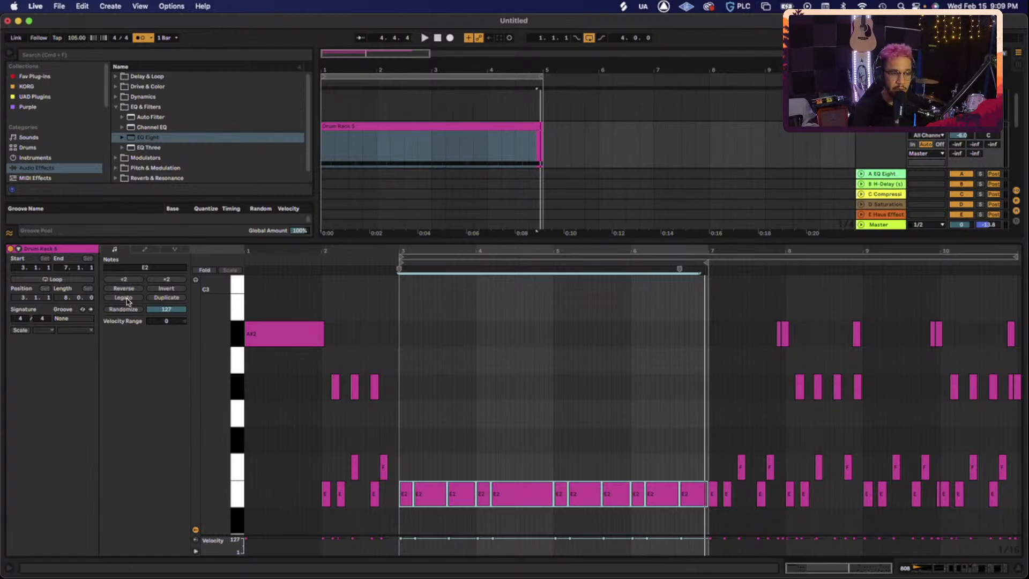
{"action": "scroll", "coordinate": [876, 136], "scroll_direction": "up", "scroll_amount": 3}
- Switch to Device View with the 808 clip selected and play the beat from the start
{"action": "left_click", "coordinate": [876, 135]}
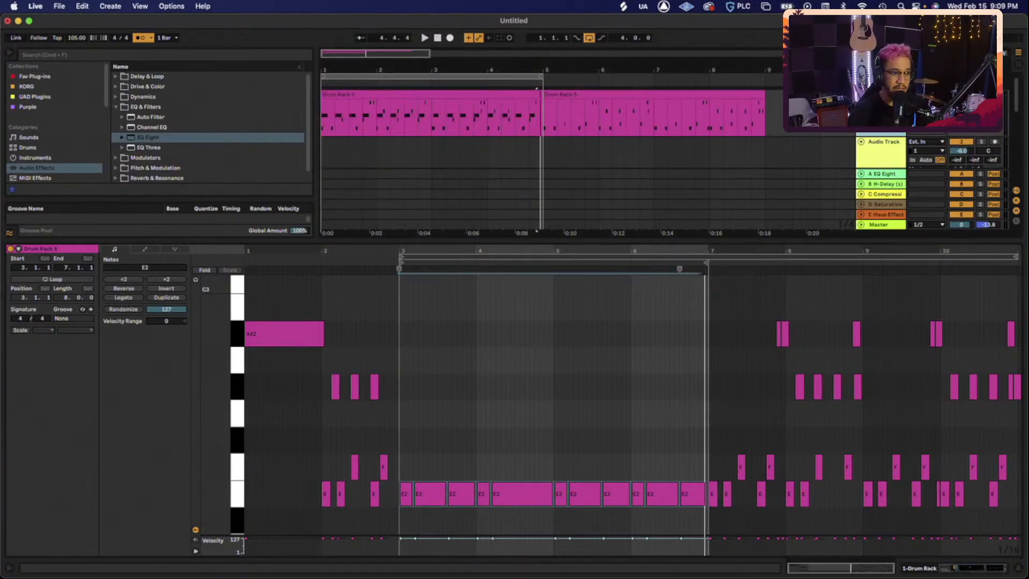
{"action": "key", "text": "shift+Tab"}
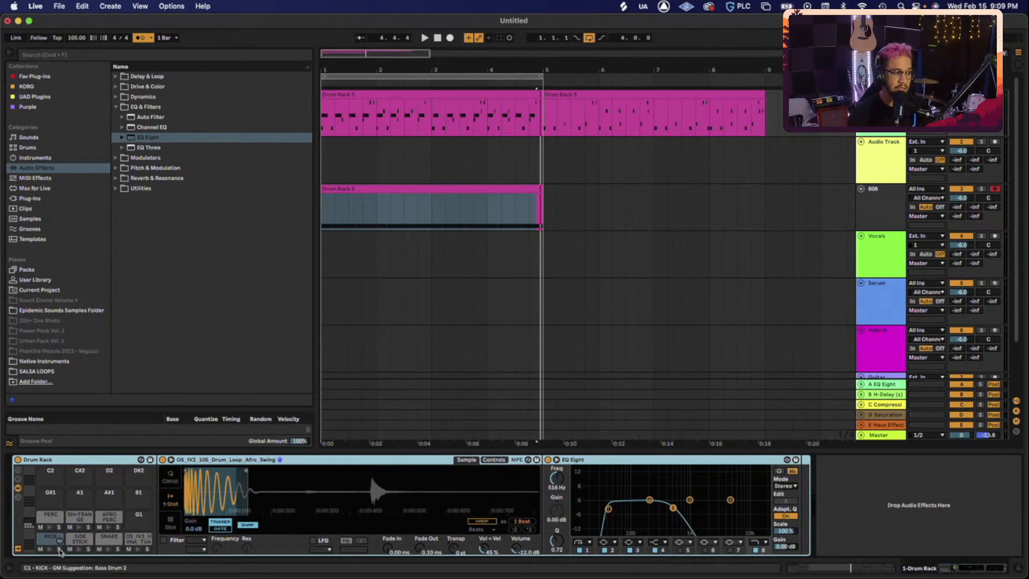
{"action": "key", "text": "space"}
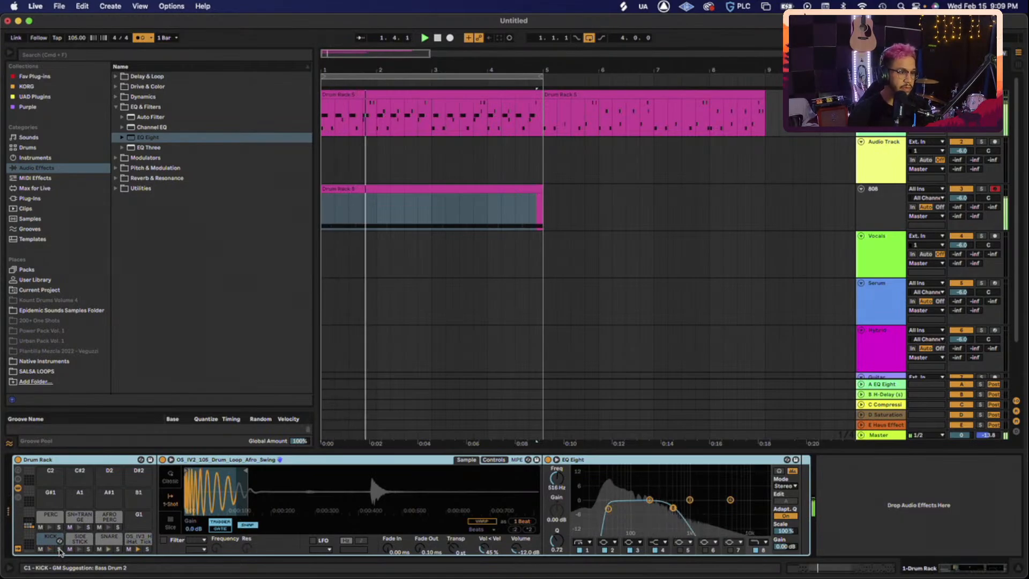
{"action": "left_click", "coordinate": [448, 196]}
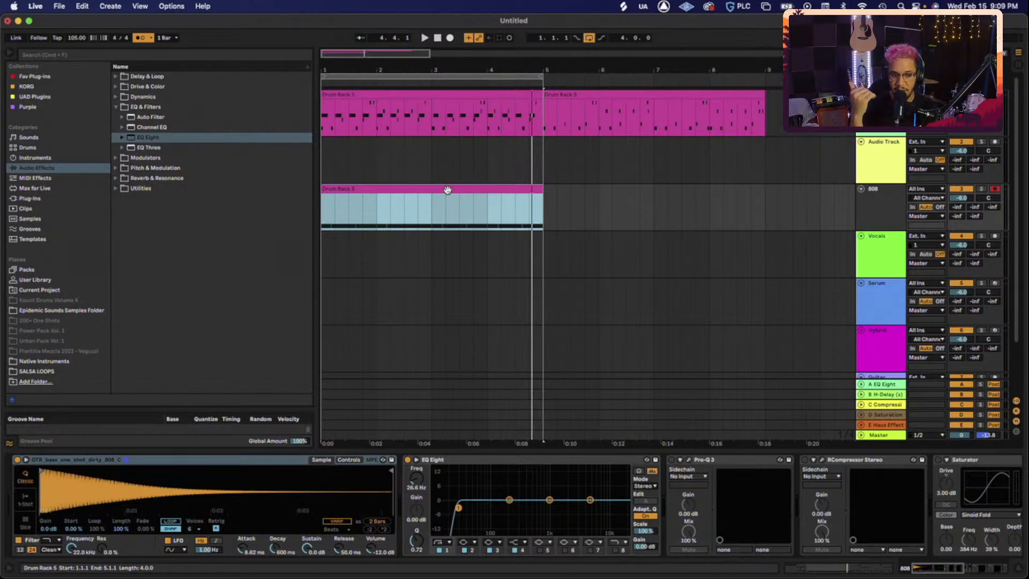
{"action": "key", "text": "space"}
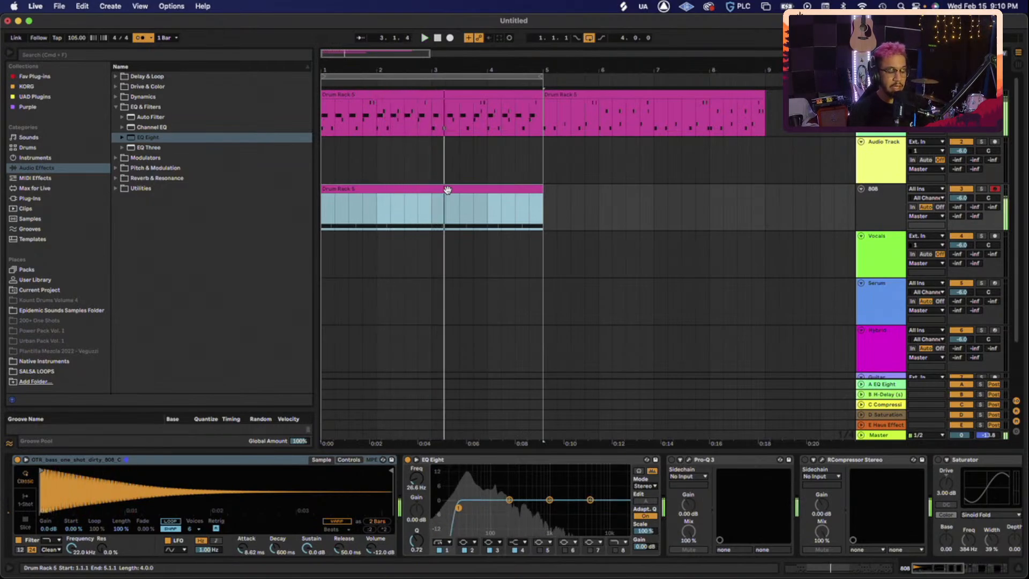
- Raise the 808 clip's E2 notes at bar 4 and bar 5 an octave to E3
{"action": "double_click", "coordinate": [447, 189]}
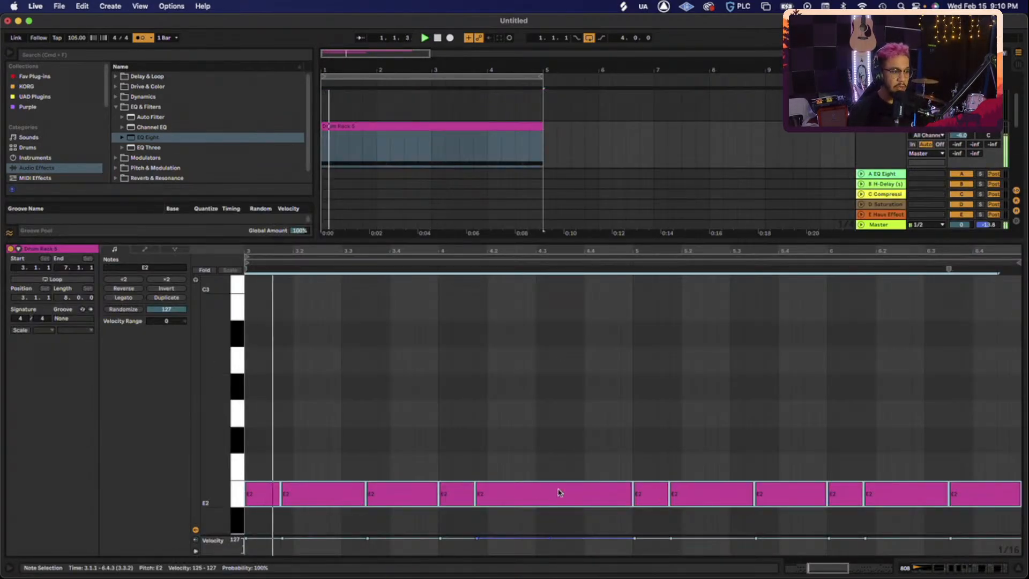
{"action": "left_click", "coordinate": [414, 491]}
{"action": "left_click", "coordinate": [444, 493]}
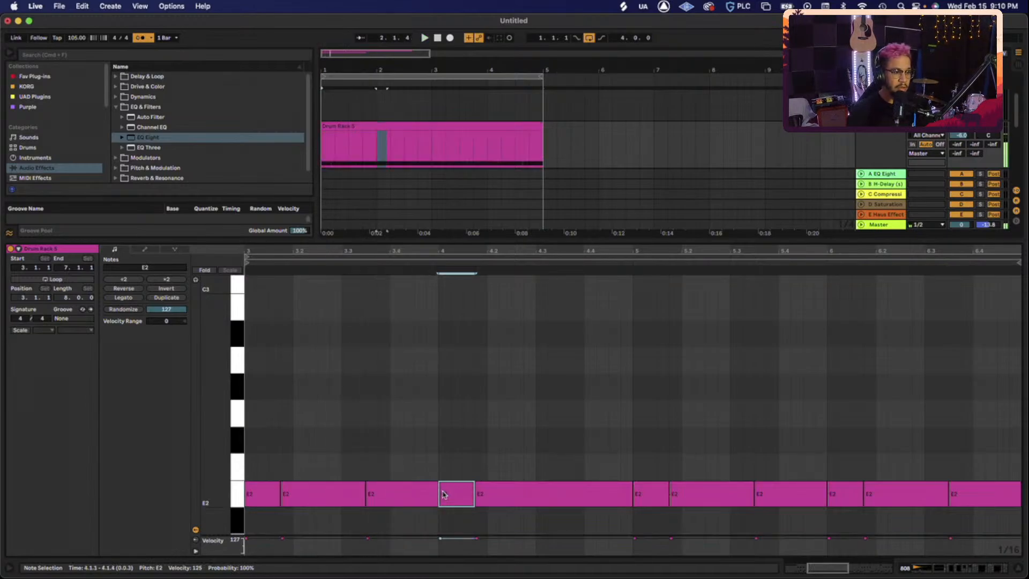
{"action": "key", "text": "shift+Up"}
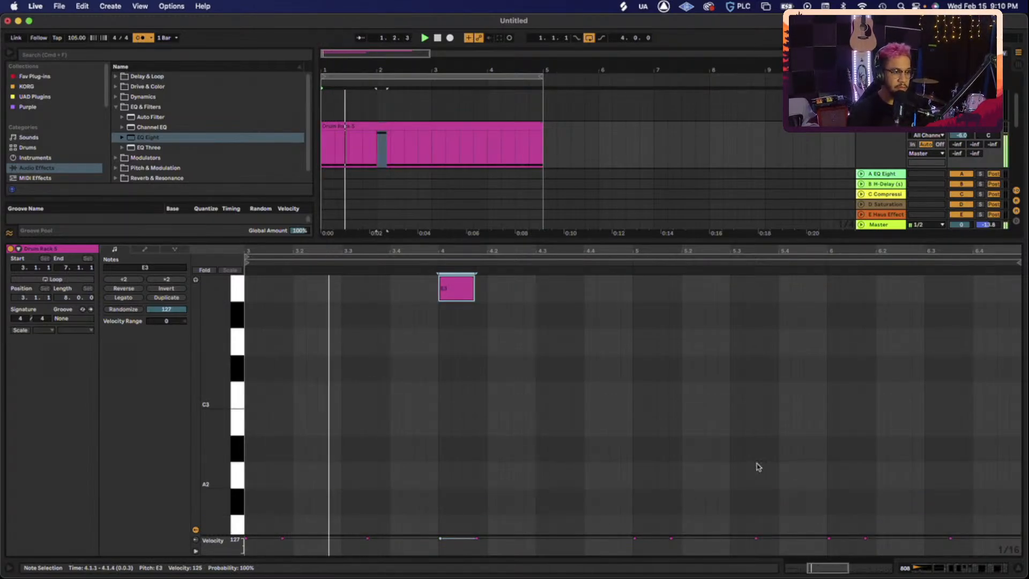
{"action": "scroll", "coordinate": [758, 466], "scroll_direction": "down", "scroll_amount": 3}
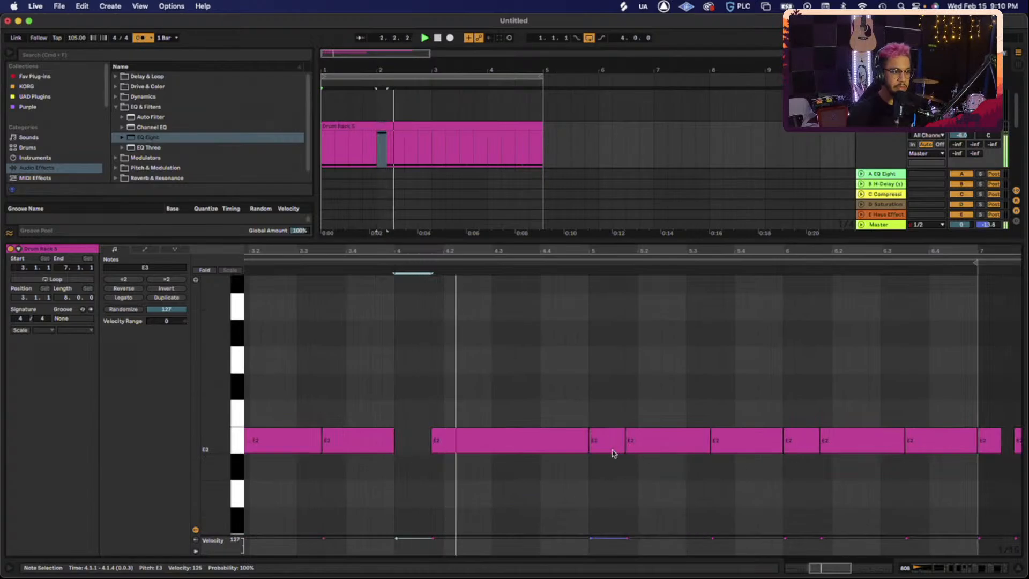
{"action": "left_click", "coordinate": [611, 444]}
{"action": "key", "text": "shift+Up"}
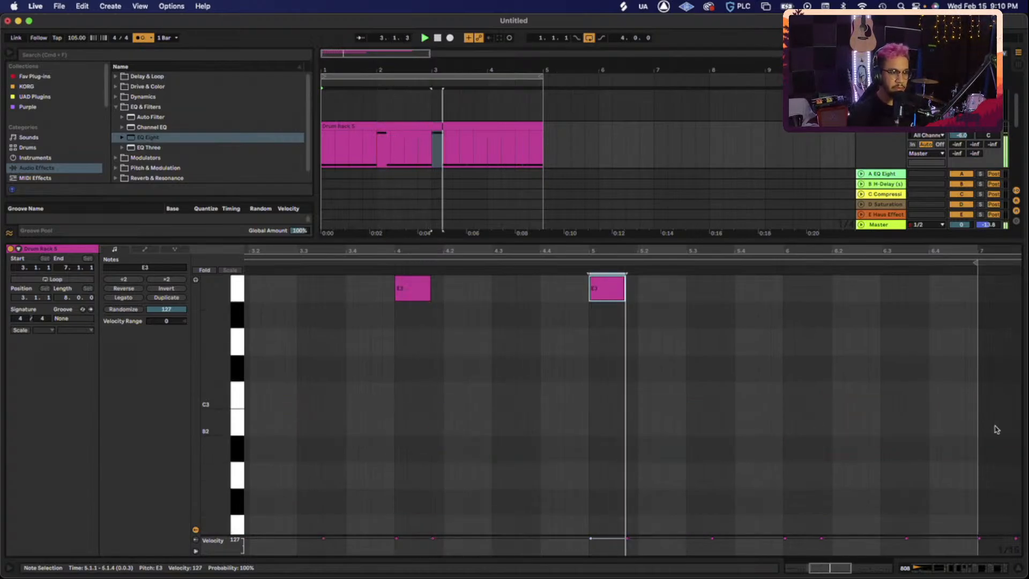
- Move the E2 note near bar 6.4 up to G2
{"action": "left_click", "coordinate": [966, 361]}
{"action": "right_click", "coordinate": [891, 386]}
{"action": "left_click", "coordinate": [920, 272]}
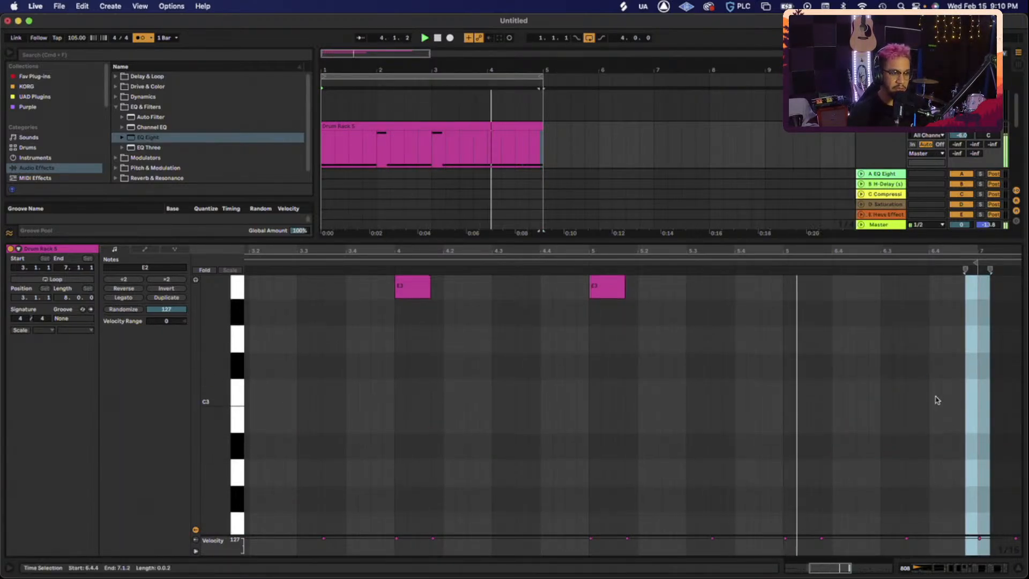
{"action": "scroll", "coordinate": [935, 408], "scroll_direction": "down", "scroll_amount": 4}
{"action": "left_click", "coordinate": [926, 478]}
{"action": "key", "text": "Up"}
{"action": "key", "text": "Up"}
{"action": "key", "text": "Up"}
{"action": "key", "text": "Up"}
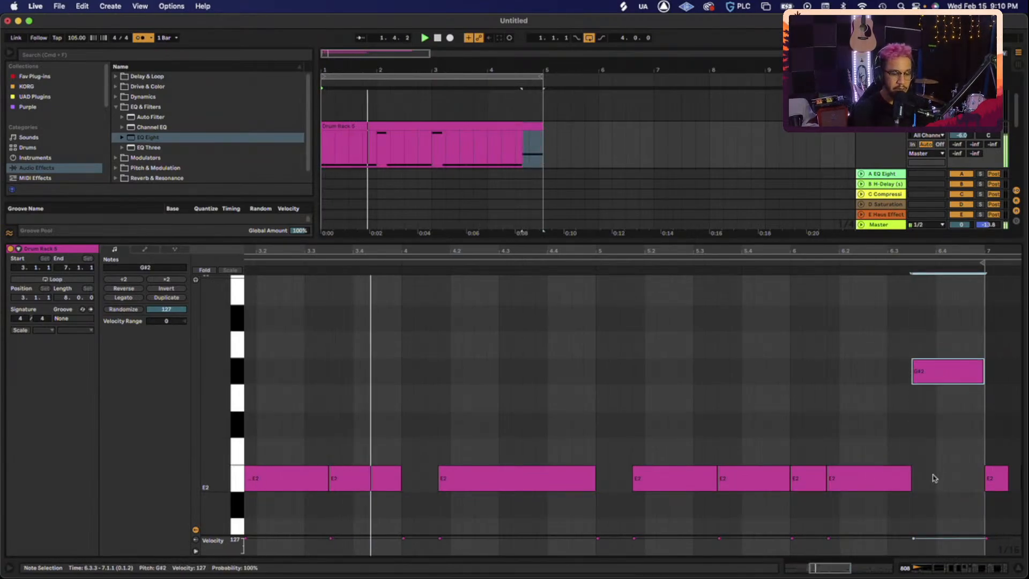
{"action": "key", "text": "Down"}
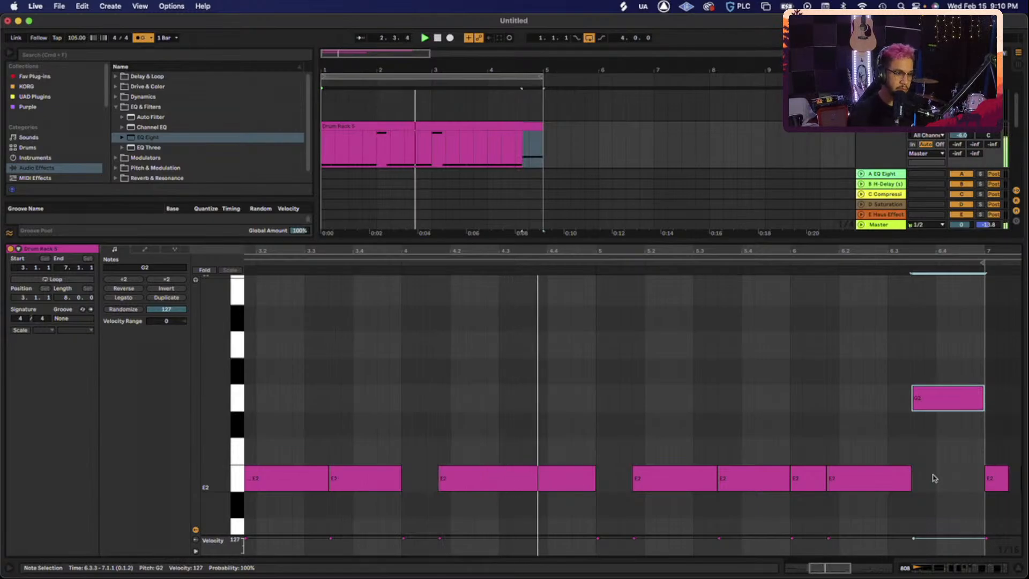
- Drop the E3 note at beat 5 to E1 and hide the note editor
{"action": "scroll", "coordinate": [687, 468], "scroll_direction": "up", "scroll_amount": 6}
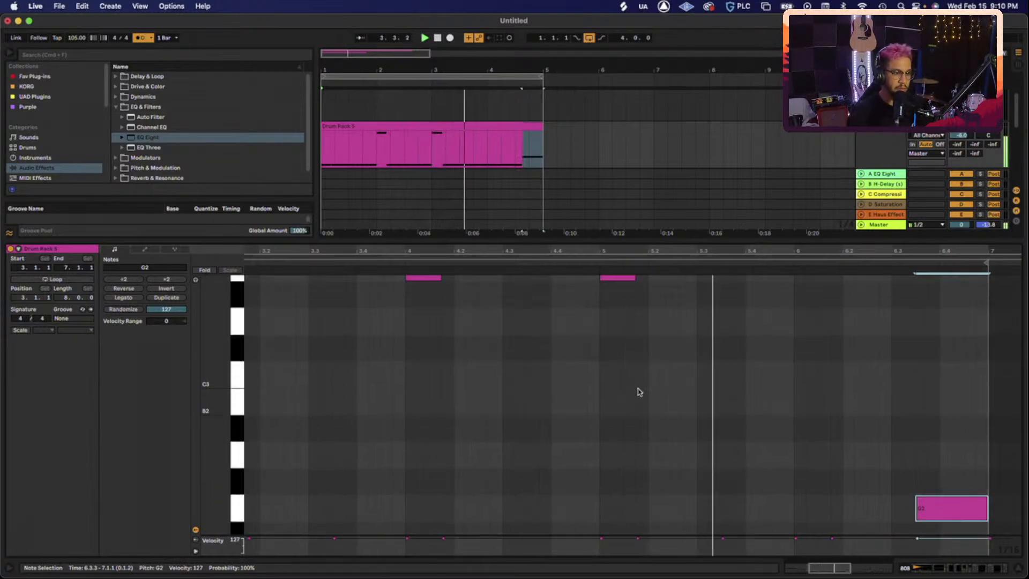
{"action": "left_click", "coordinate": [619, 336]}
{"action": "key", "text": "shift+Down"}
{"action": "key", "text": "shift+Down"}
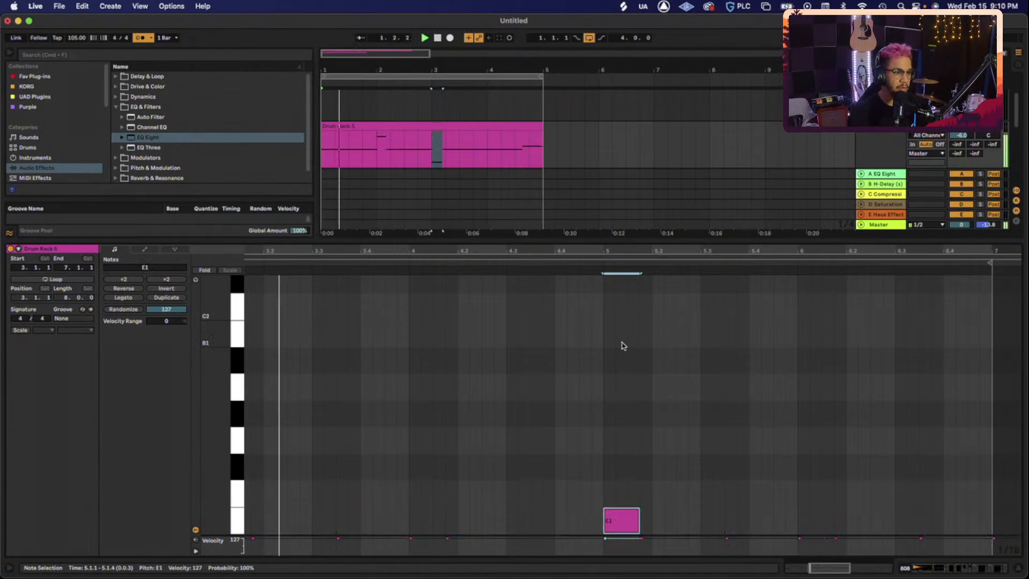
{"action": "key", "text": "super+alt+l"}
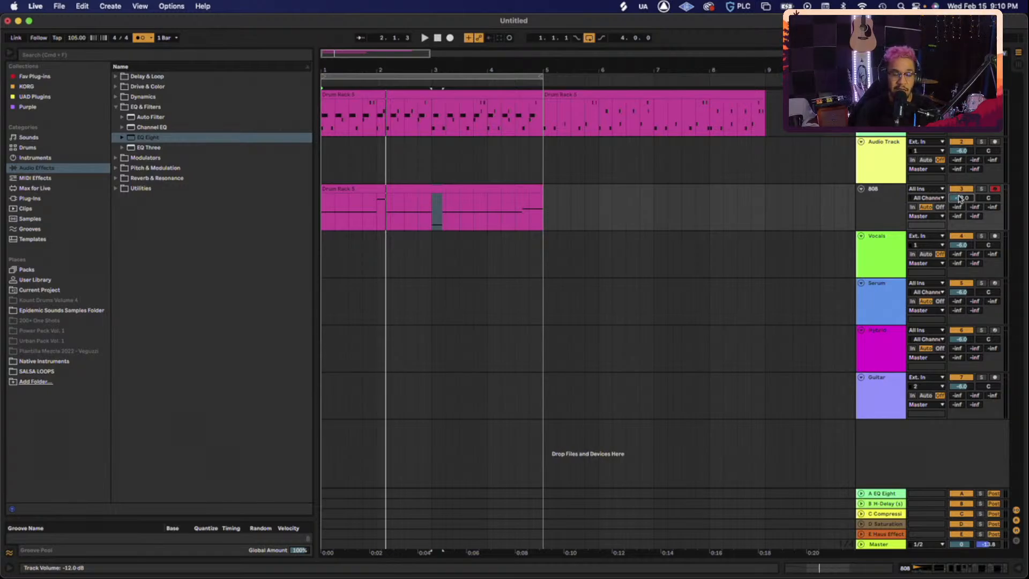
- Switch to Session view, enlarge the mixer to show the routing rows, and play the beat
{"action": "key", "text": "Tab"}
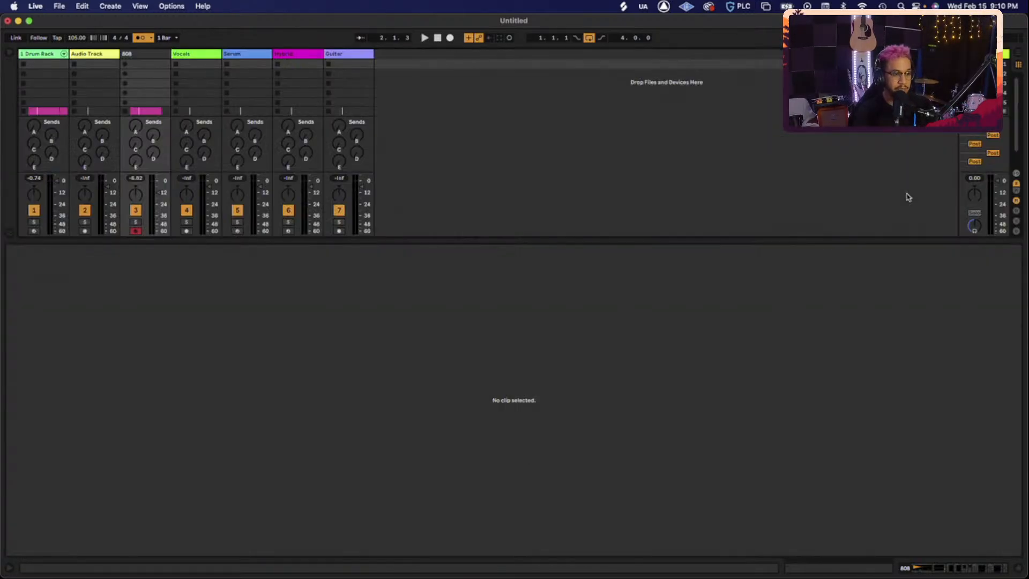
{"action": "left_click_drag", "start_coordinate": [261, 241], "coordinate": [264, 432]}
{"action": "key", "text": "space"}
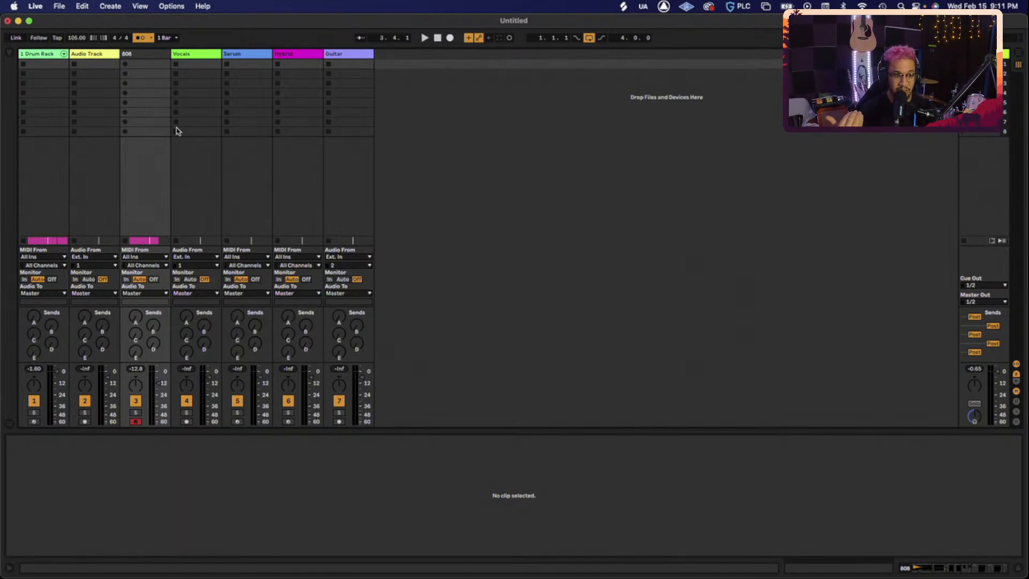
{"action": "key", "text": "space"}
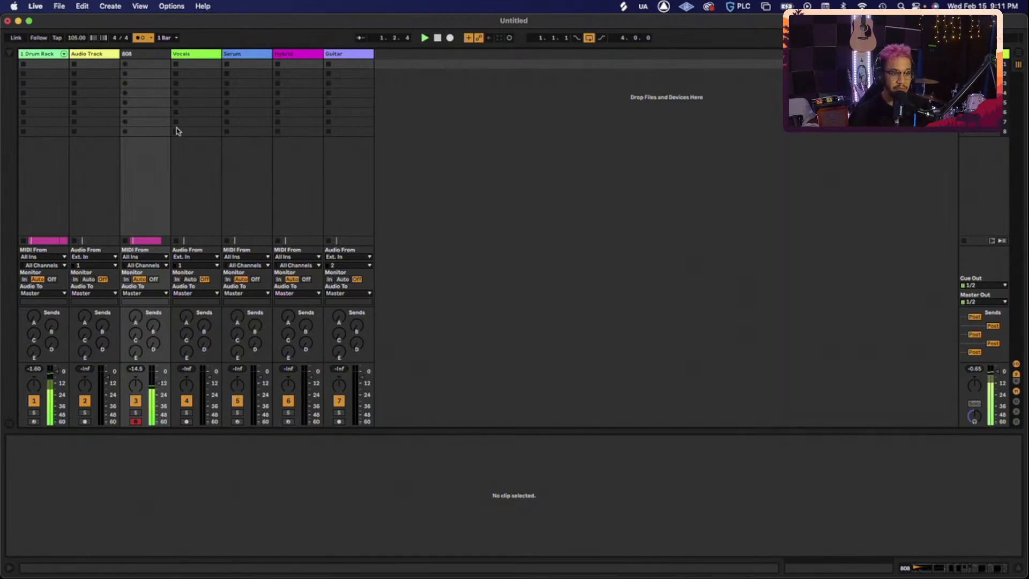
- Open the Master track's FabFilter Pro-L 2 limiter window
{"action": "left_click", "coordinate": [996, 373]}
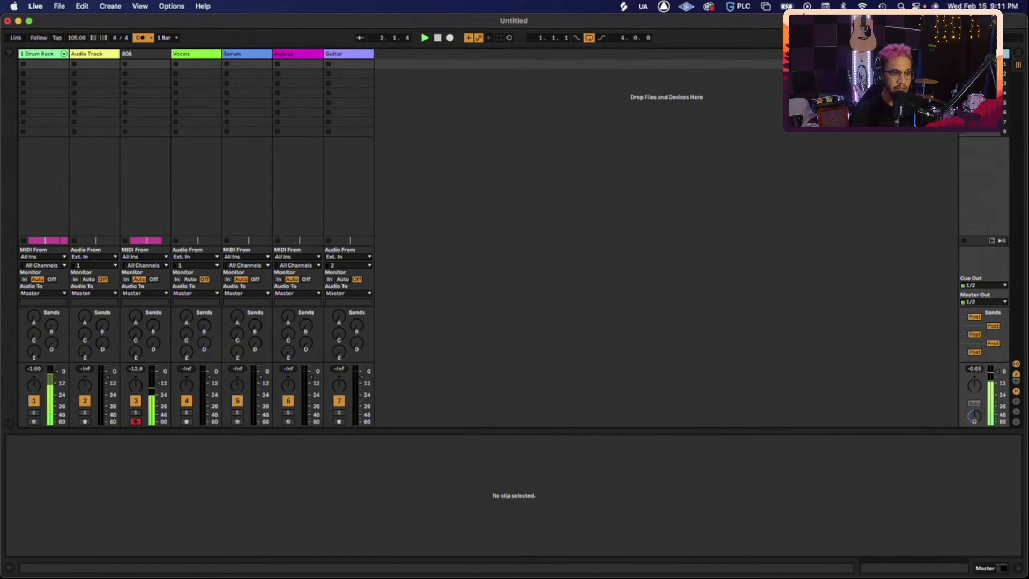
{"action": "key", "text": "shift+Tab"}
{"action": "left_click", "coordinate": [35, 460]}
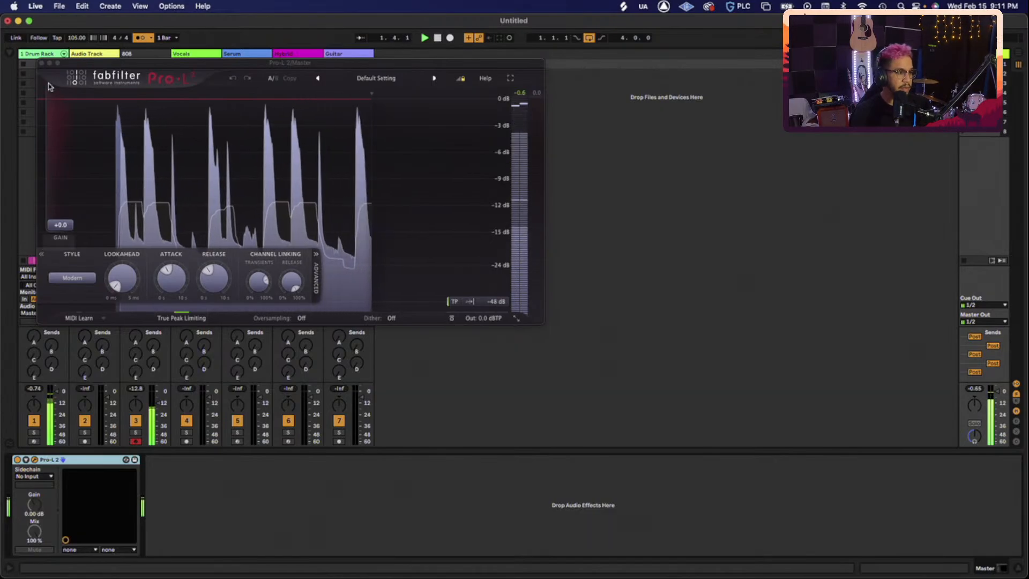
- Close the Master's FabFilter Pro-L 2 plugin window
{"action": "left_click", "coordinate": [42, 63]}
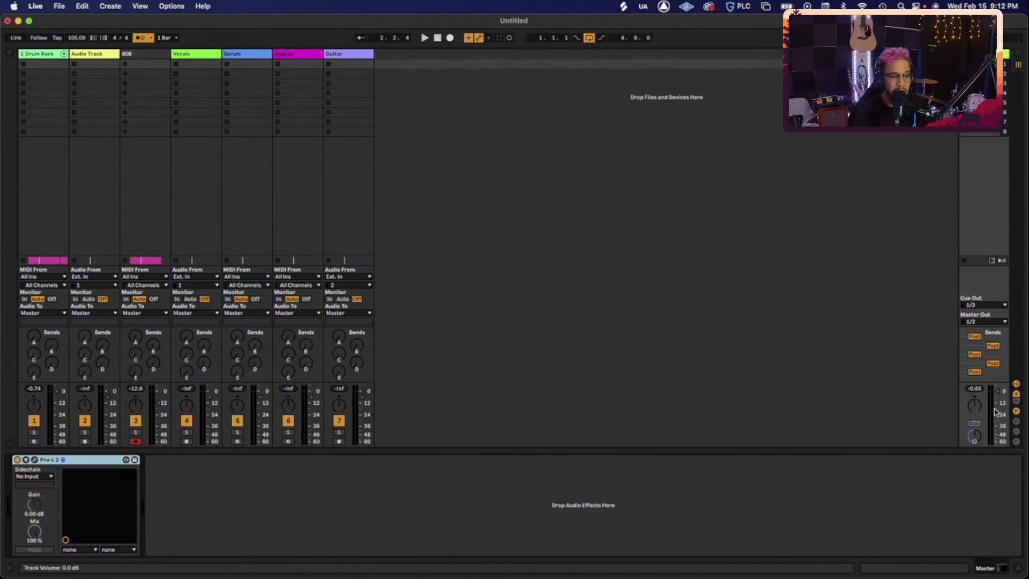
- Play and stop the beat, then show the Drum Rack track's devices
{"action": "key", "text": "space"}
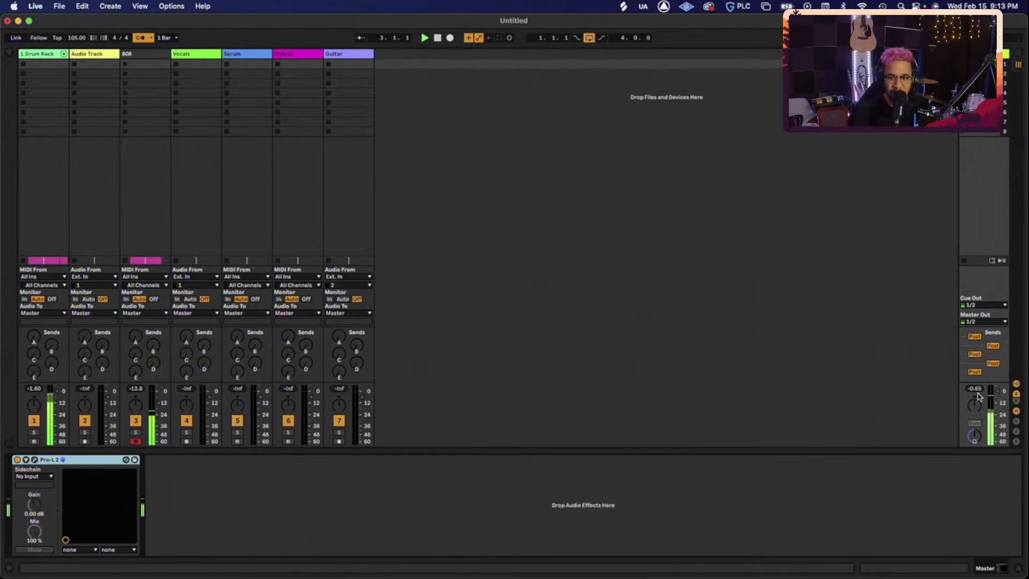
{"action": "key", "text": "space"}
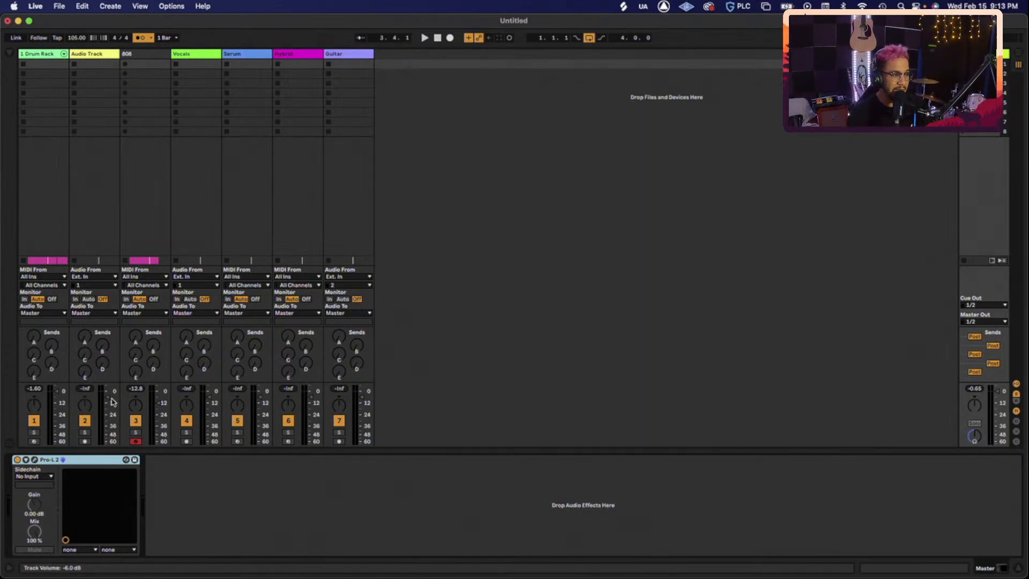
{"action": "key", "text": "space"}
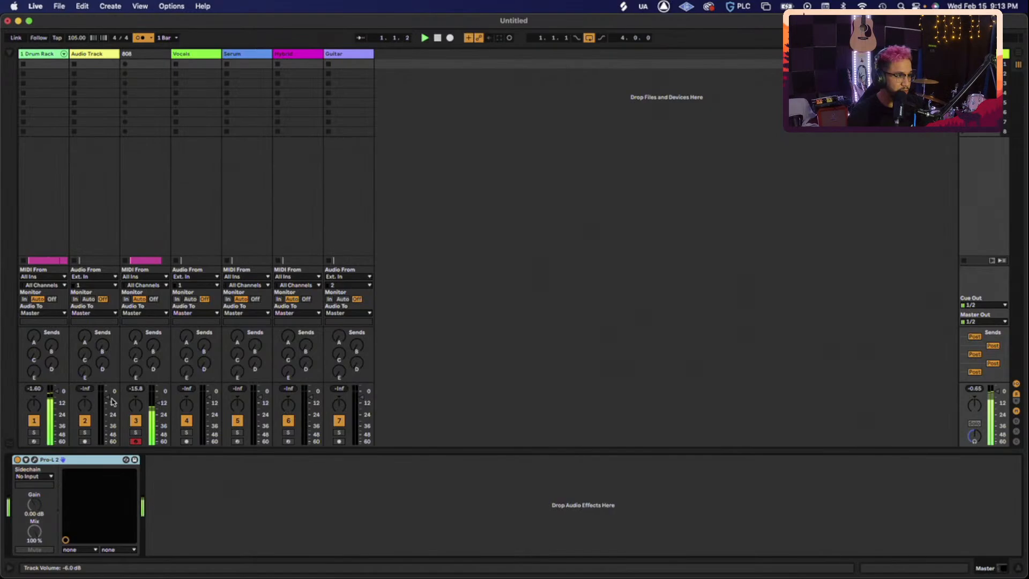
{"action": "left_click", "coordinate": [52, 64]}
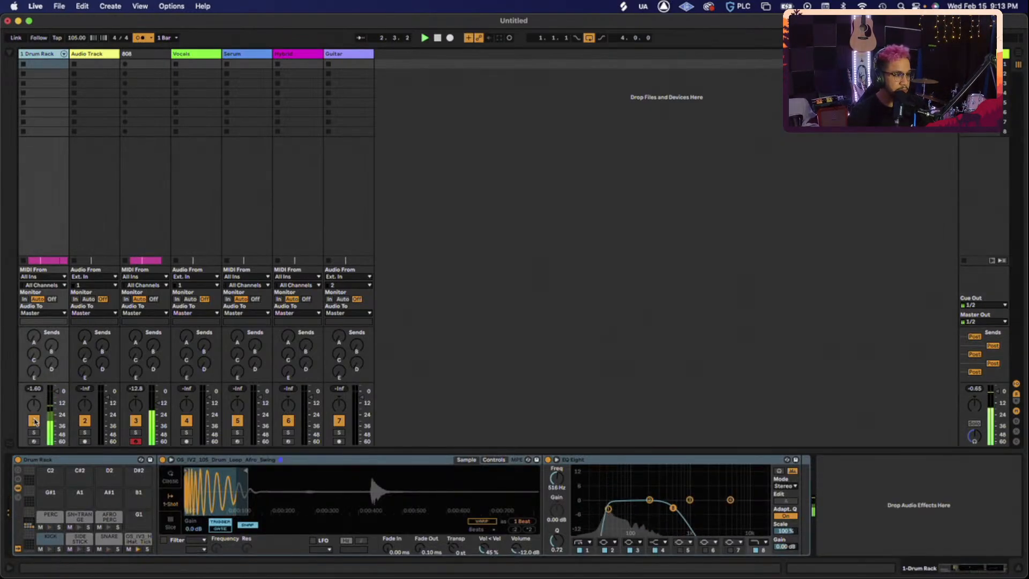
- Select the 808 track in Arrangement, check its volume, and return to Session view
{"action": "key", "text": "Tab"}
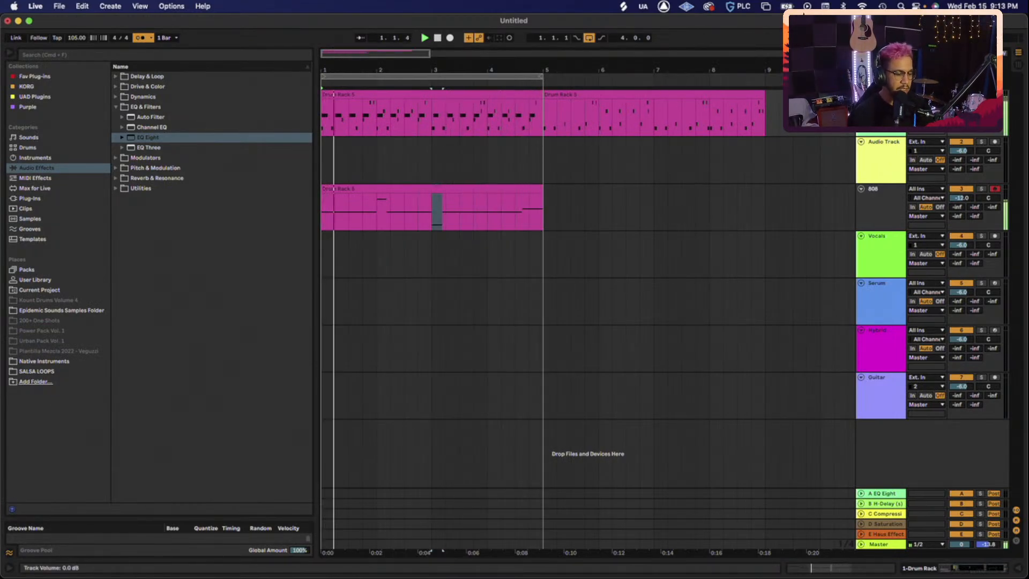
{"action": "left_click", "coordinate": [879, 211]}
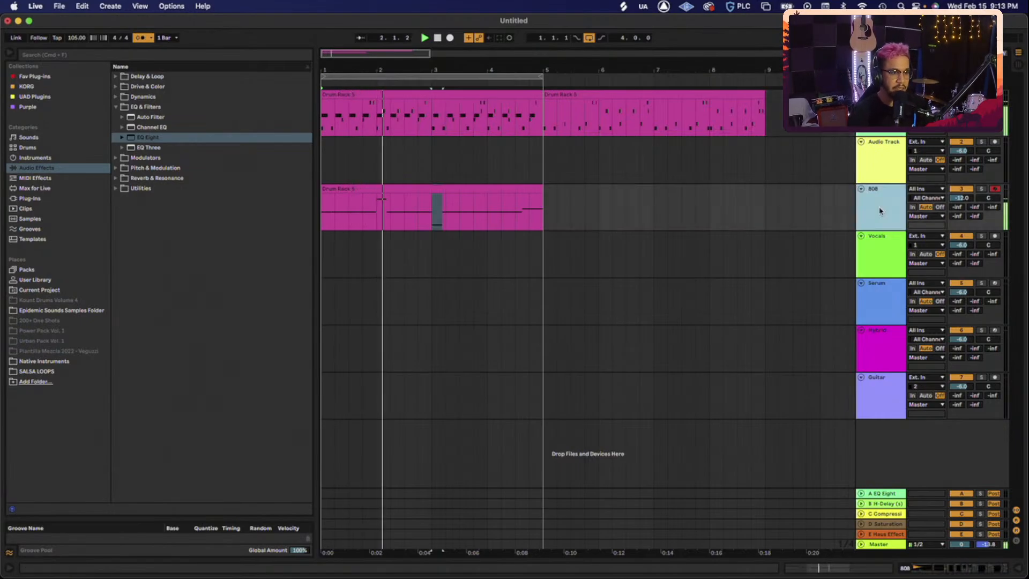
{"action": "left_click", "coordinate": [966, 200]}
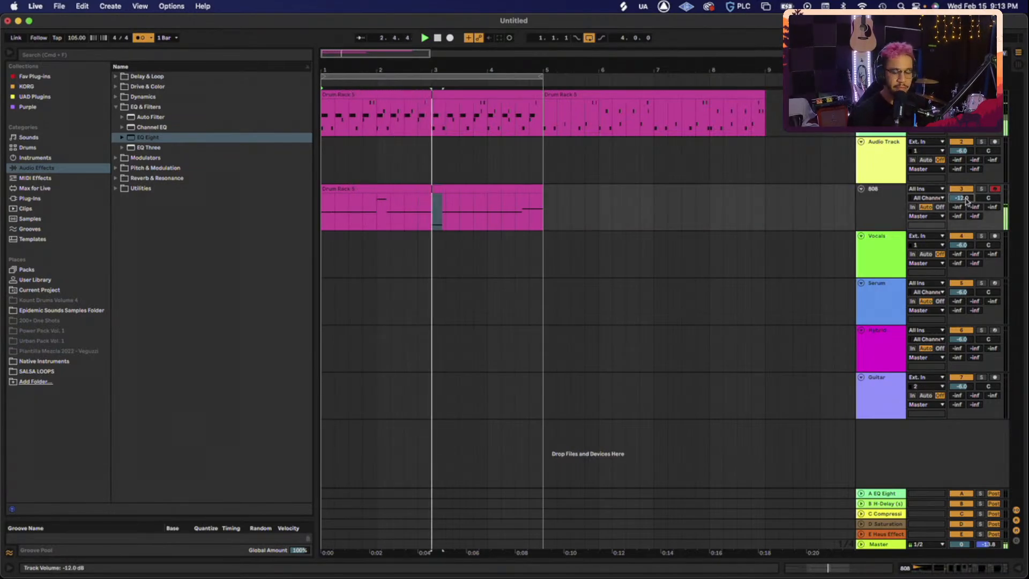
{"action": "key", "text": "Tab"}
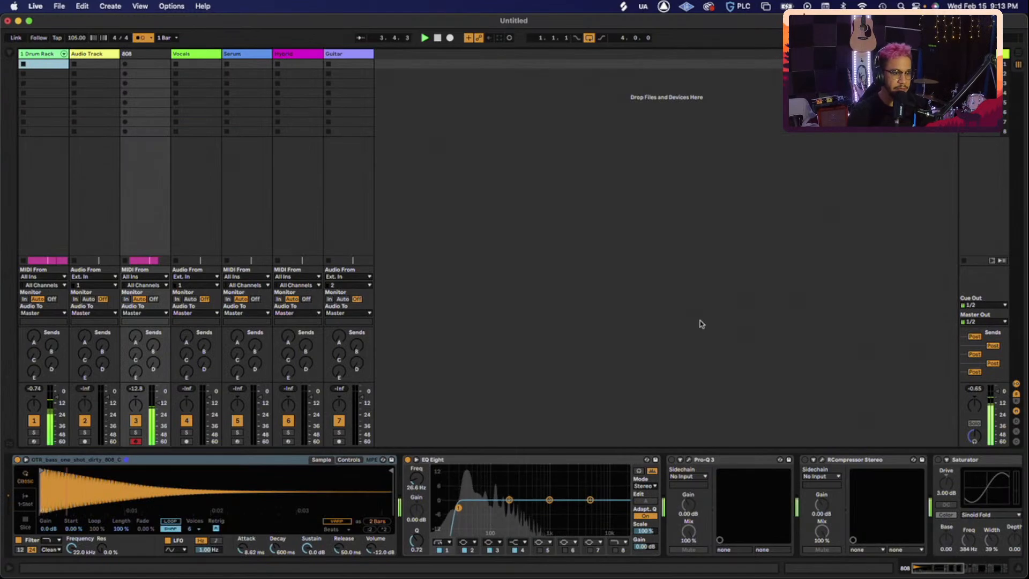
- Reorder the tracks so the 808 sits second, right beside the Drum Rack
{"action": "left_click", "coordinate": [974, 388]}
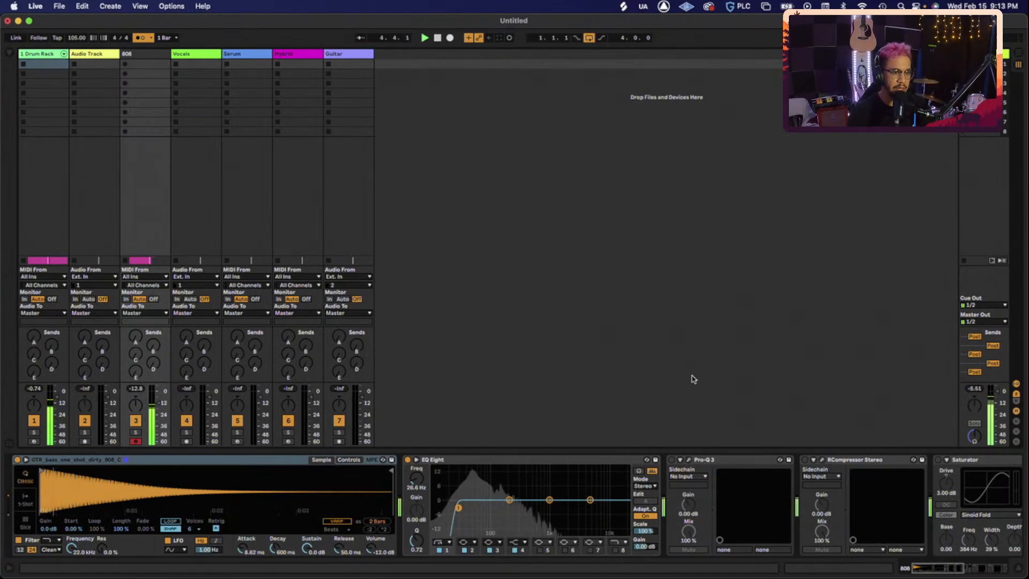
{"action": "left_click", "coordinate": [46, 139]}
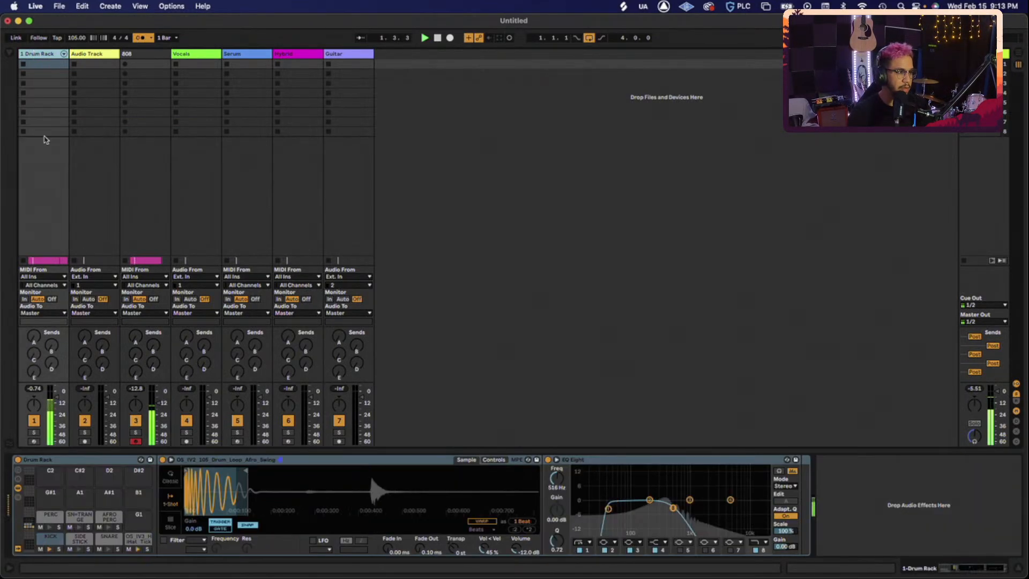
{"action": "left_click", "coordinate": [135, 55]}
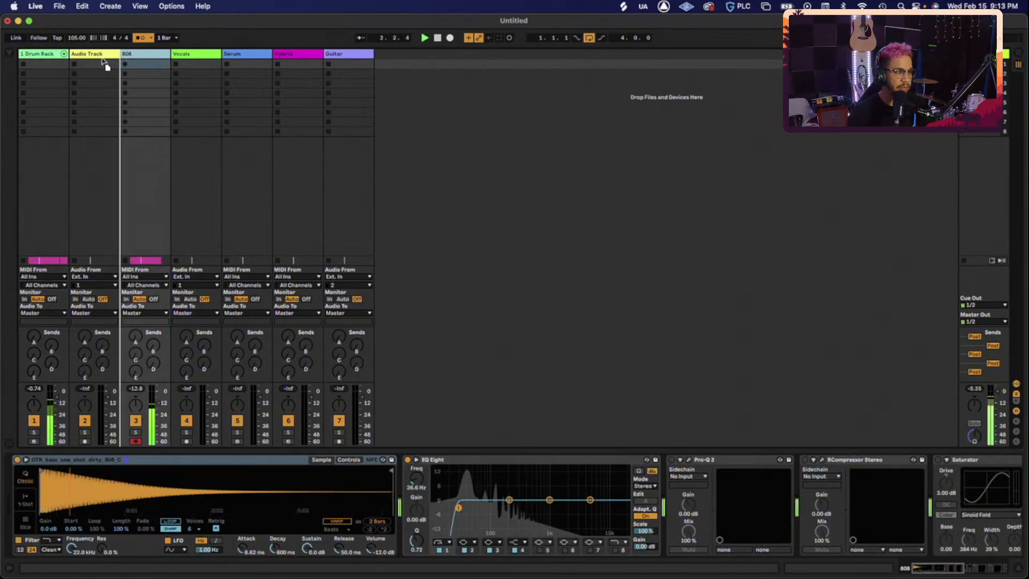
{"action": "left_click_drag", "start_coordinate": [105, 63], "coordinate": [79, 59]}
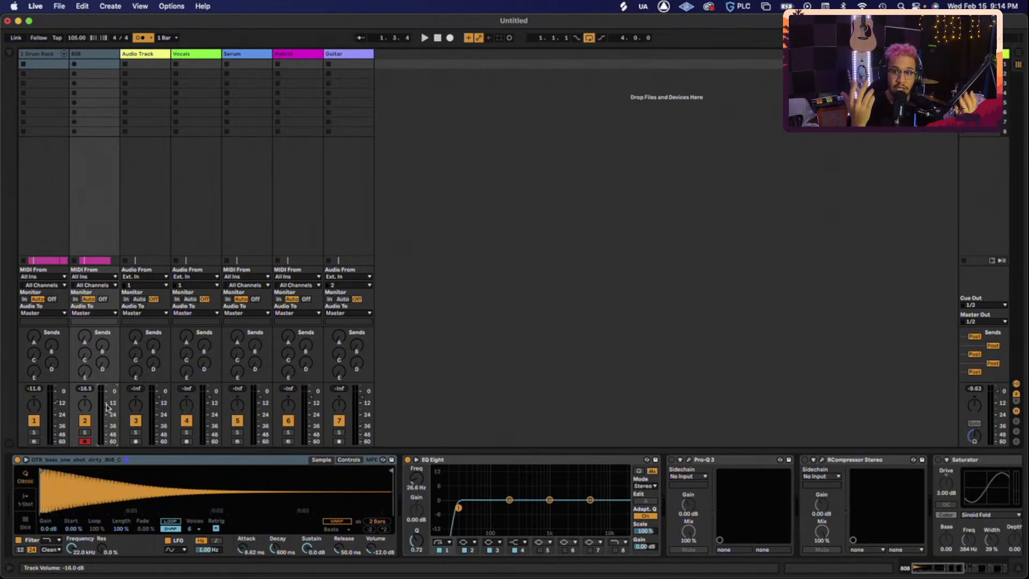
- Play the beat and raise the Drum Rack track's volume toward -9.0 dB
{"action": "key", "text": "space"}
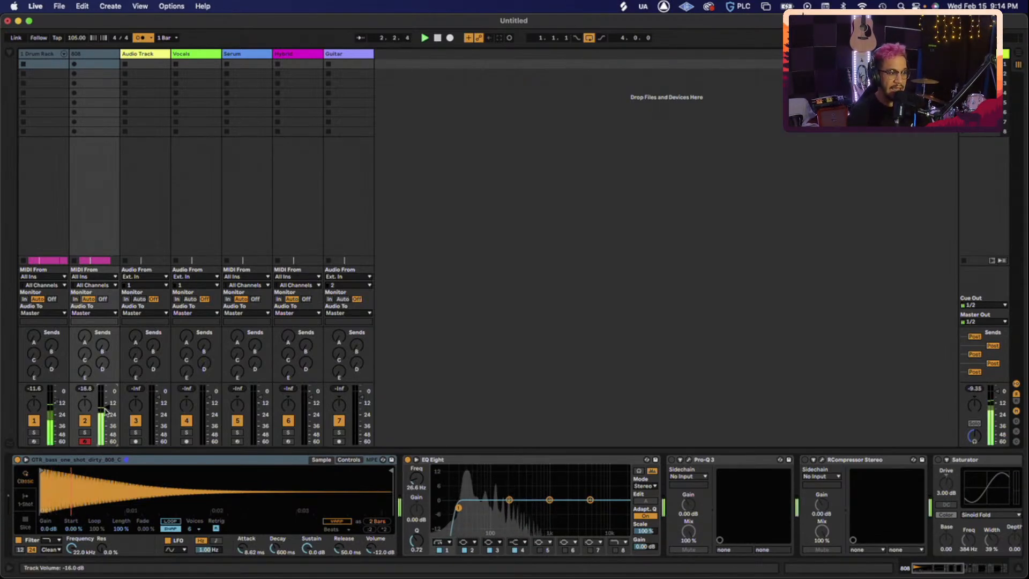
{"action": "scroll", "coordinate": [539, 512], "scroll_direction": "right", "scroll_amount": 15}
{"action": "scroll", "coordinate": [331, 500], "scroll_direction": "left", "scroll_amount": 15}
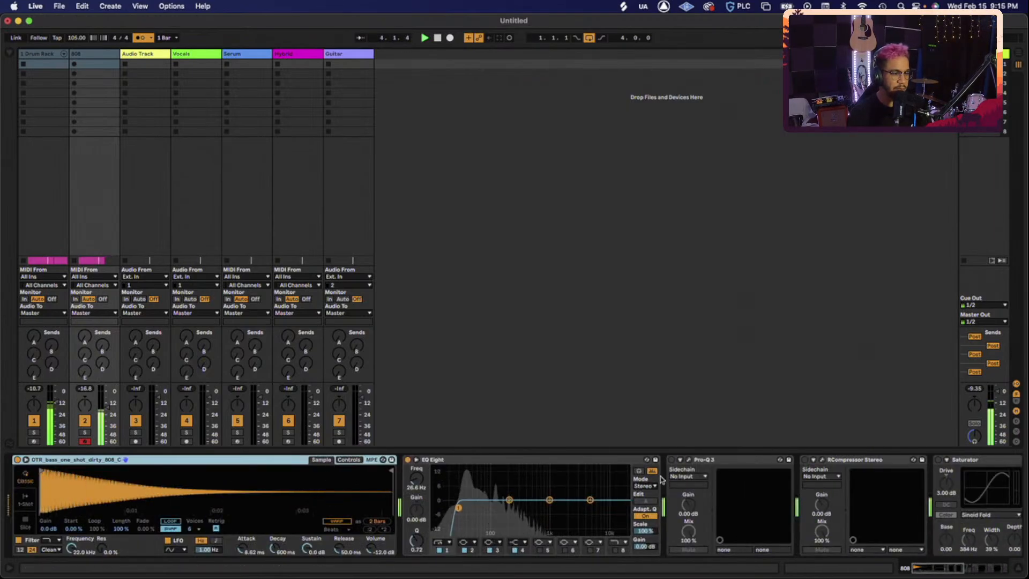
{"action": "scroll", "coordinate": [691, 478], "scroll_direction": "right", "scroll_amount": 15}
{"action": "scroll", "coordinate": [462, 507], "scroll_direction": "left", "scroll_amount": 3}
{"action": "scroll", "coordinate": [463, 506], "scroll_direction": "right", "scroll_amount": 3}
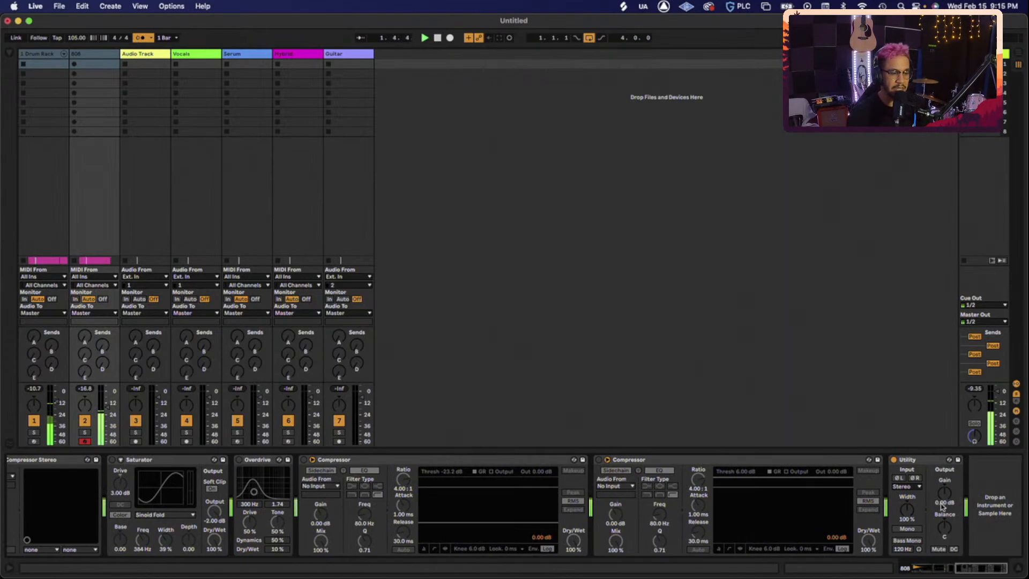
{"action": "scroll", "coordinate": [410, 518], "scroll_direction": "left", "scroll_amount": 15}
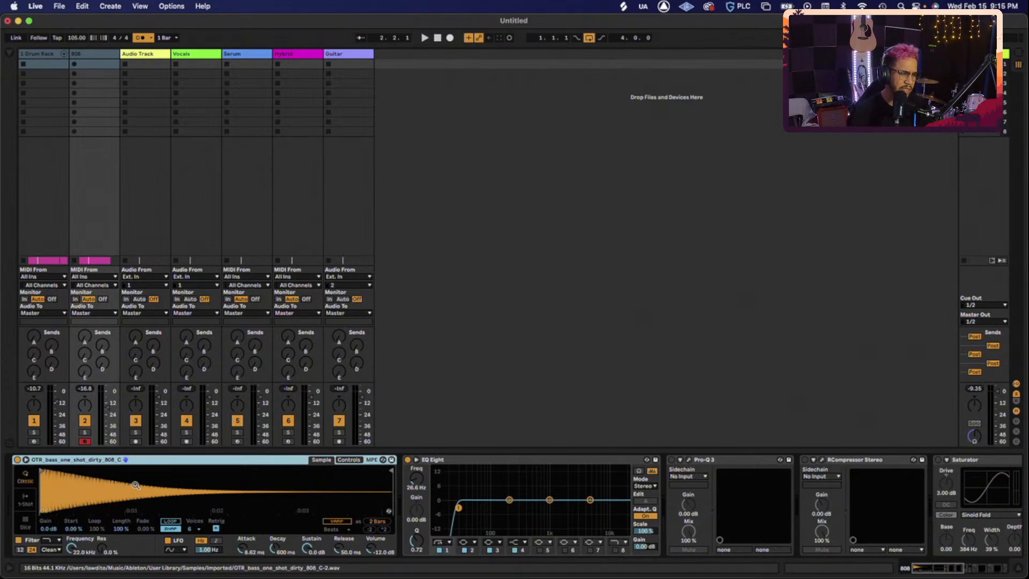
{"action": "scroll", "coordinate": [135, 485], "scroll_direction": "right", "scroll_amount": 15}
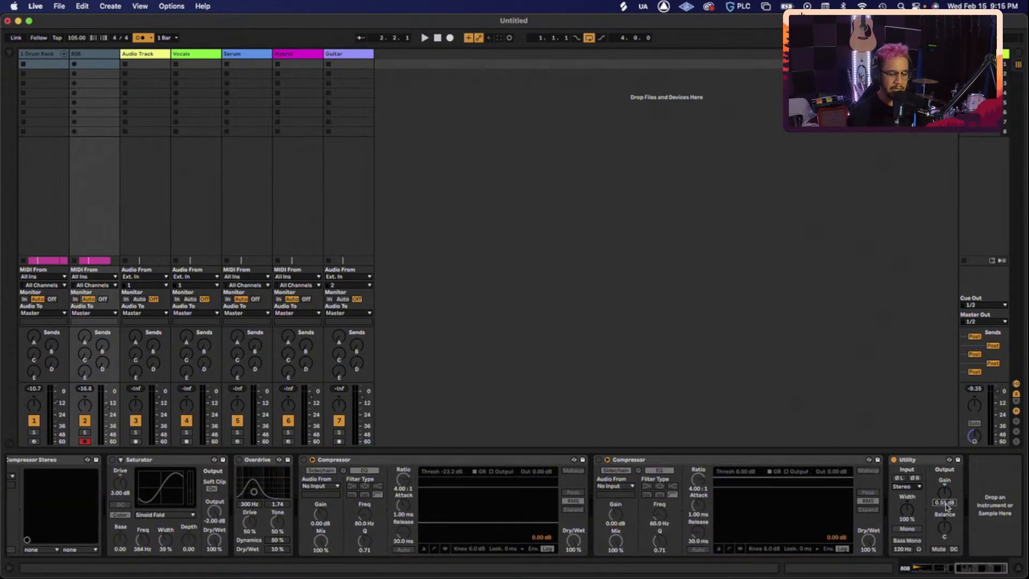
{"action": "scroll", "coordinate": [945, 507], "scroll_direction": "down", "scroll_amount": 2}
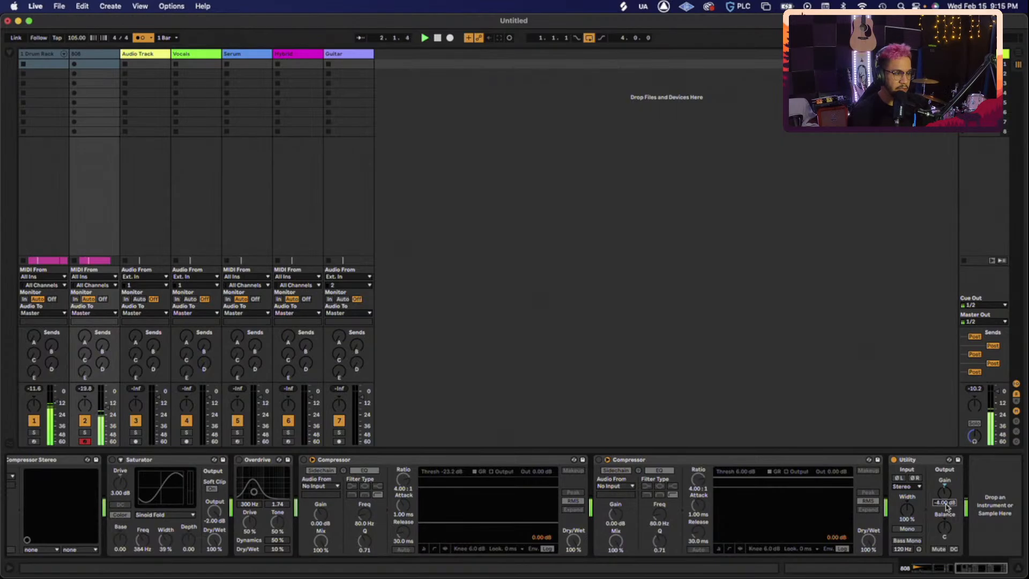
{"action": "scroll", "coordinate": [946, 507], "scroll_direction": "down", "scroll_amount": 2}
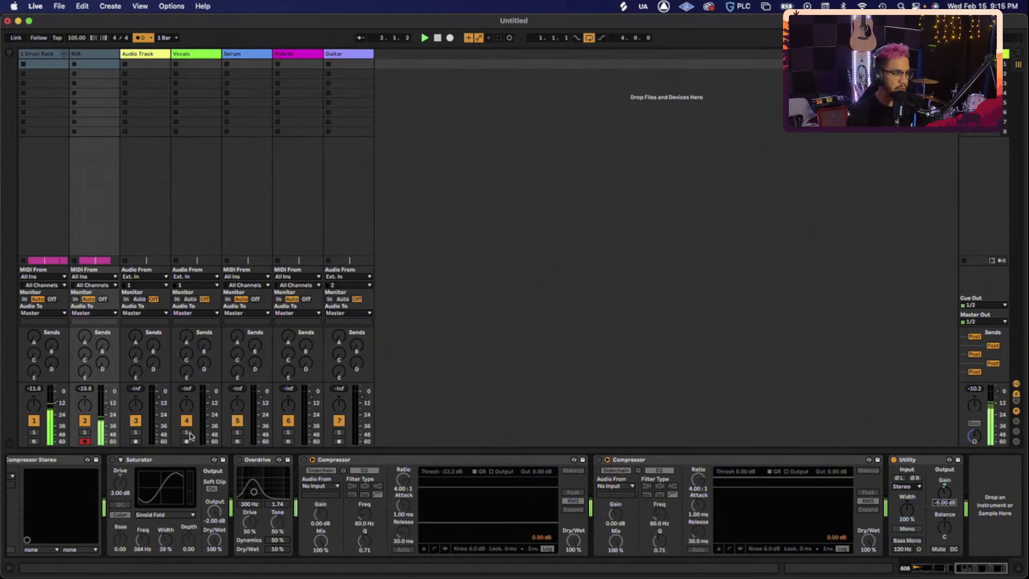
{"action": "left_click", "coordinate": [56, 403]}
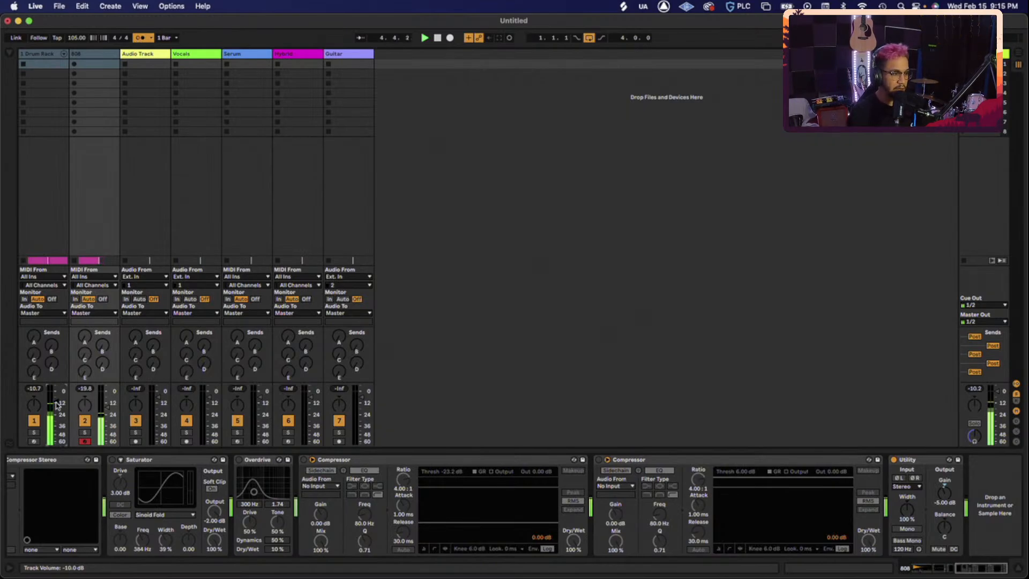
{"action": "scroll", "coordinate": [56, 404], "scroll_direction": "up", "scroll_amount": 1}
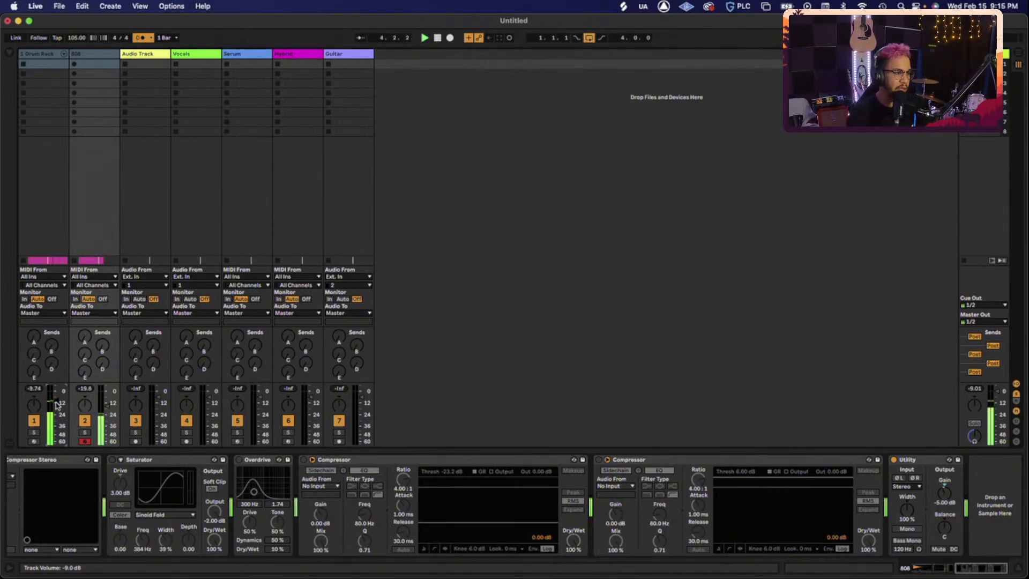
- Compare the drum and 808 device chains, ending on the drum track
{"action": "left_click", "coordinate": [44, 55]}
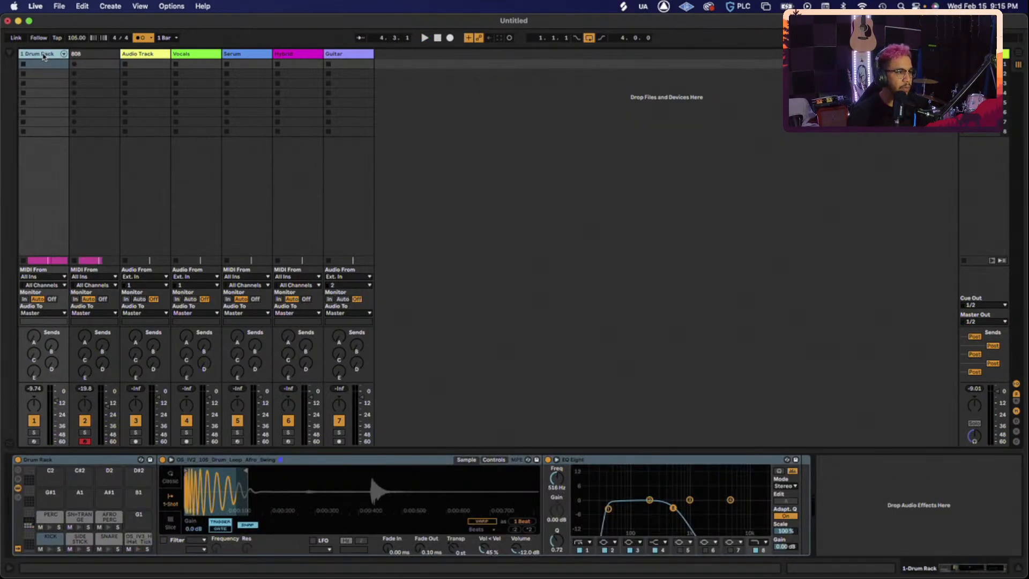
{"action": "left_click", "coordinate": [92, 60]}
{"action": "left_click", "coordinate": [47, 56]}
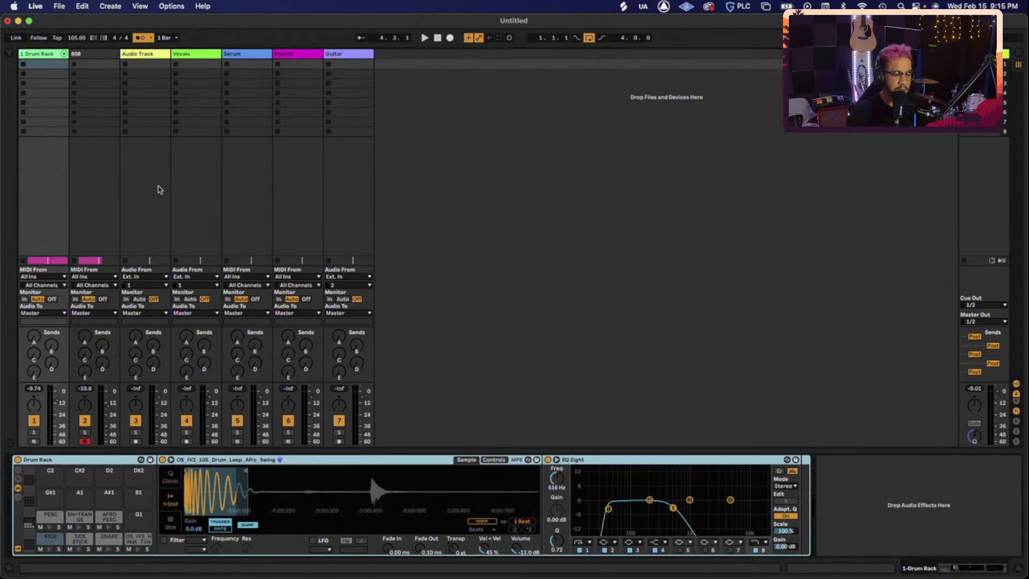
- In Arrangement, duplicate the 808 clip into bars 5–9, extend the loop to bar 9, and play
{"action": "key", "text": "Tab"}
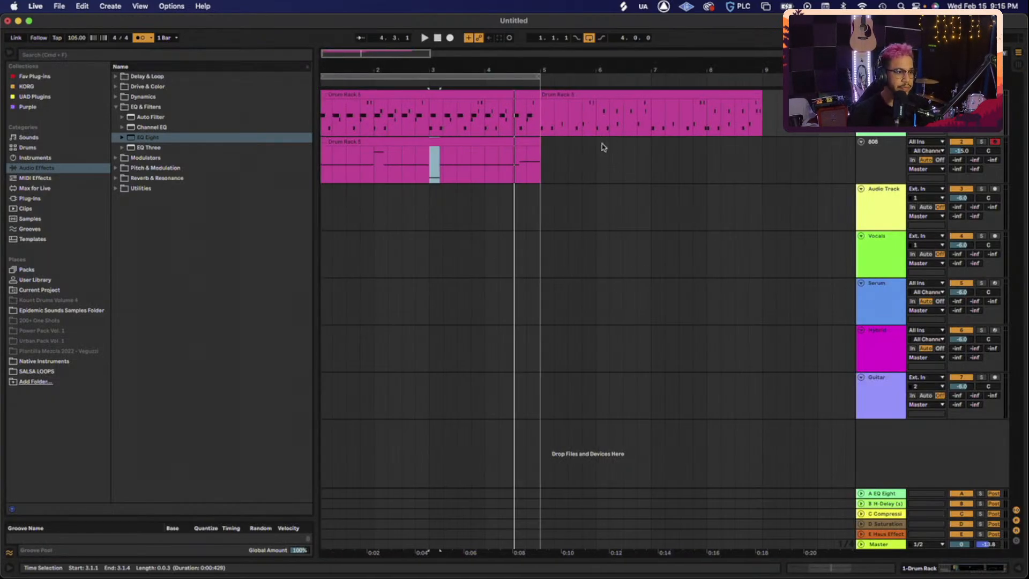
{"action": "left_click", "coordinate": [576, 103]}
{"action": "left_click", "coordinate": [492, 144]}
{"action": "key", "text": "super+d"}
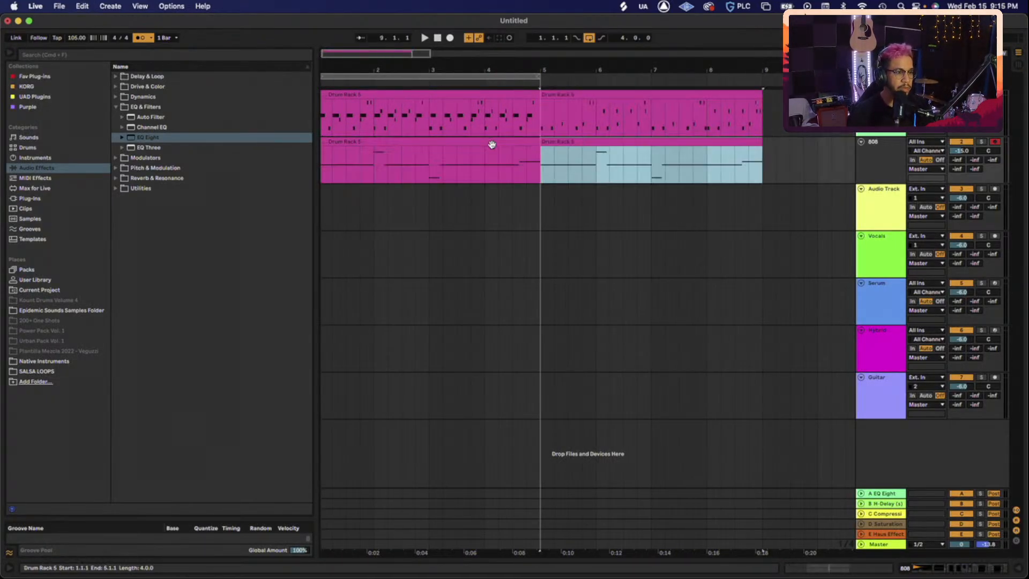
{"action": "left_click_drag", "start_coordinate": [538, 78], "coordinate": [761, 78]}
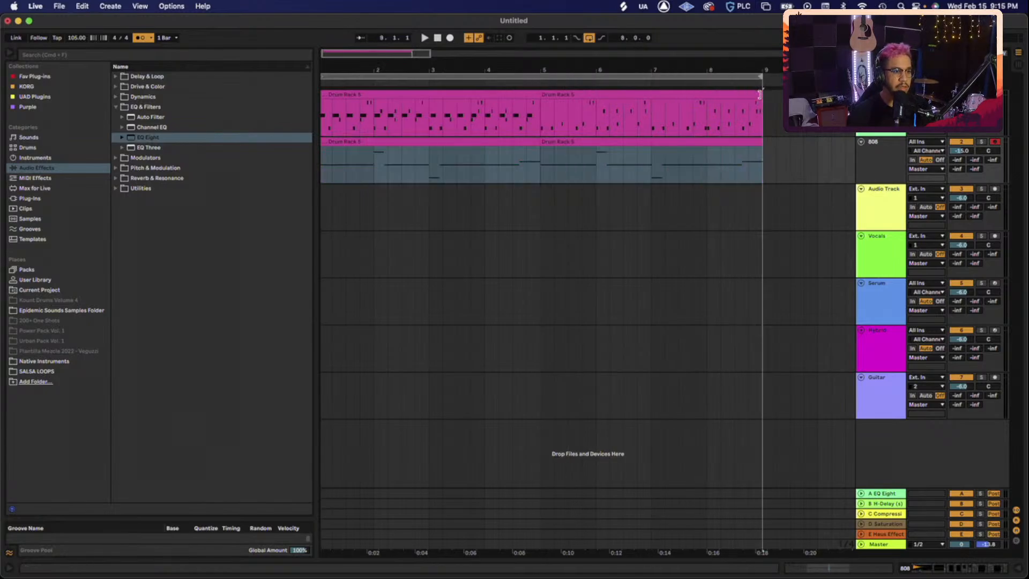
{"action": "key", "text": "space"}
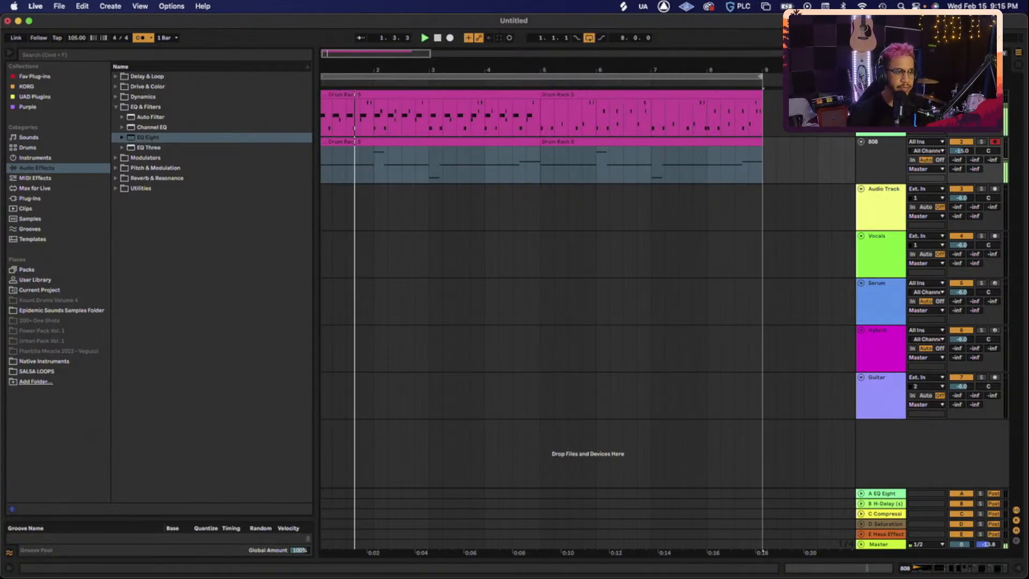
{"action": "double_click", "coordinate": [880, 95]}
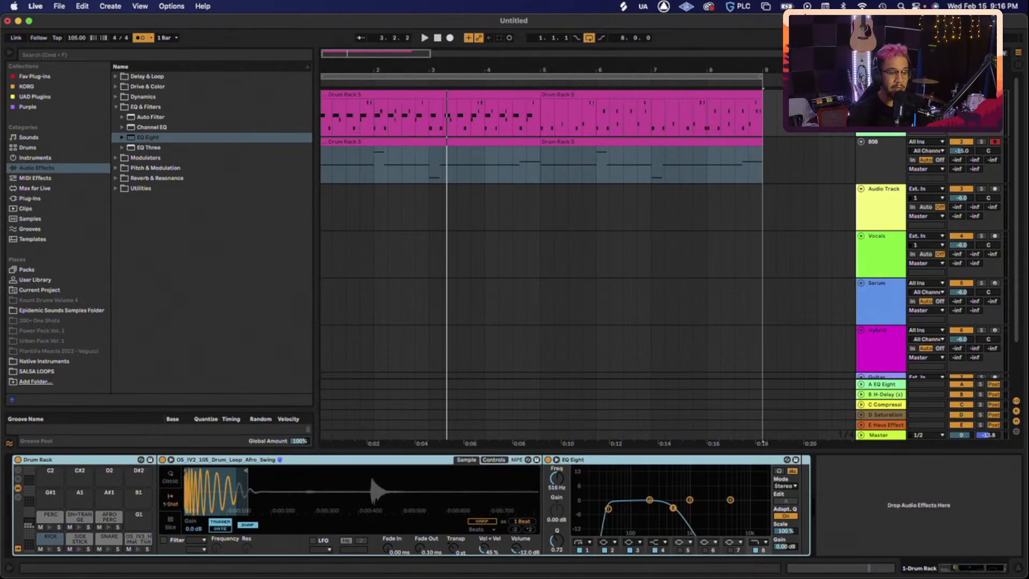
- Load the Spectrum analyzer from Audio Effects > Utilities onto the drum track
{"action": "left_click", "coordinate": [877, 148]}
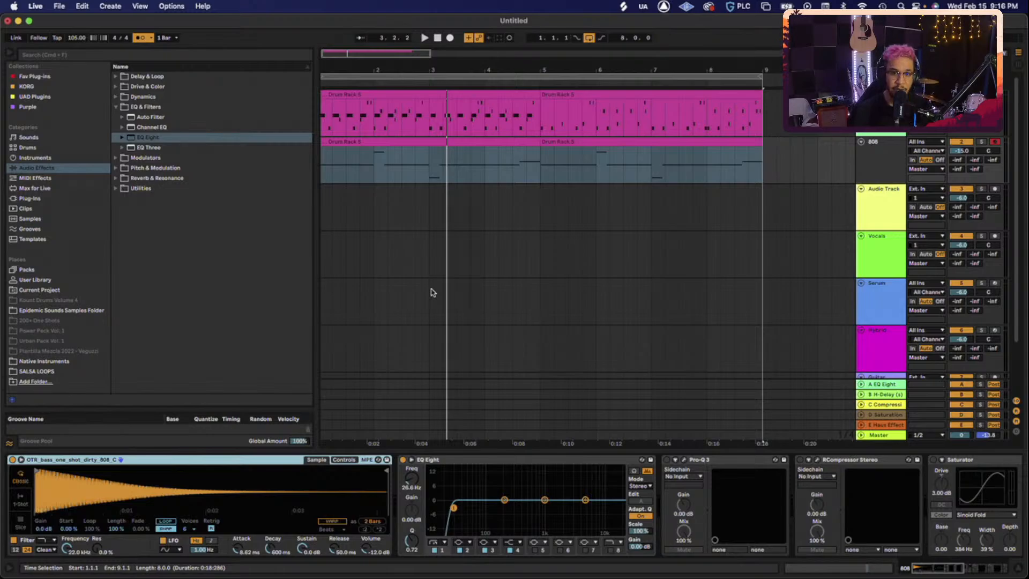
{"action": "left_click", "coordinate": [878, 115]}
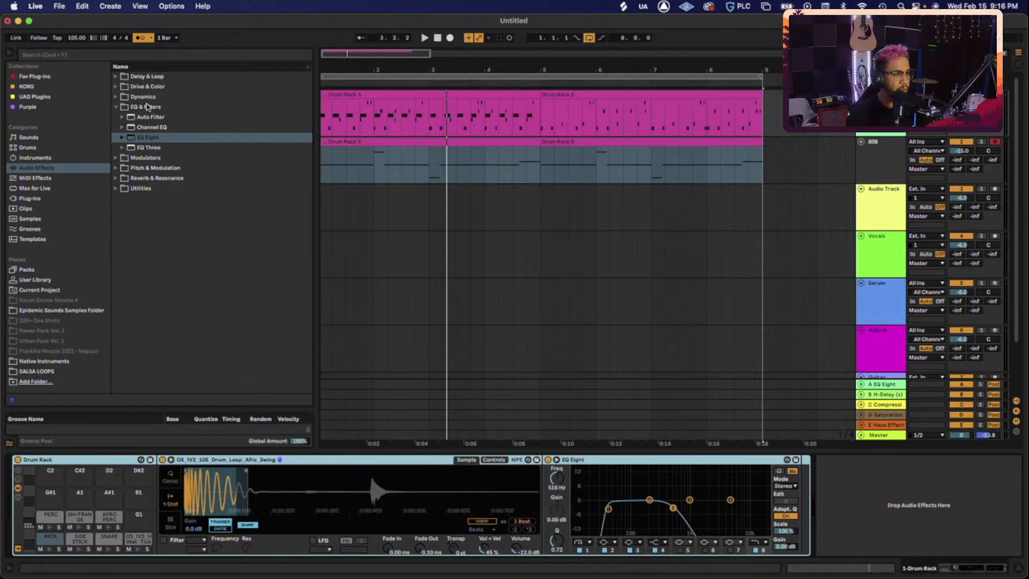
{"action": "left_click", "coordinate": [152, 190]}
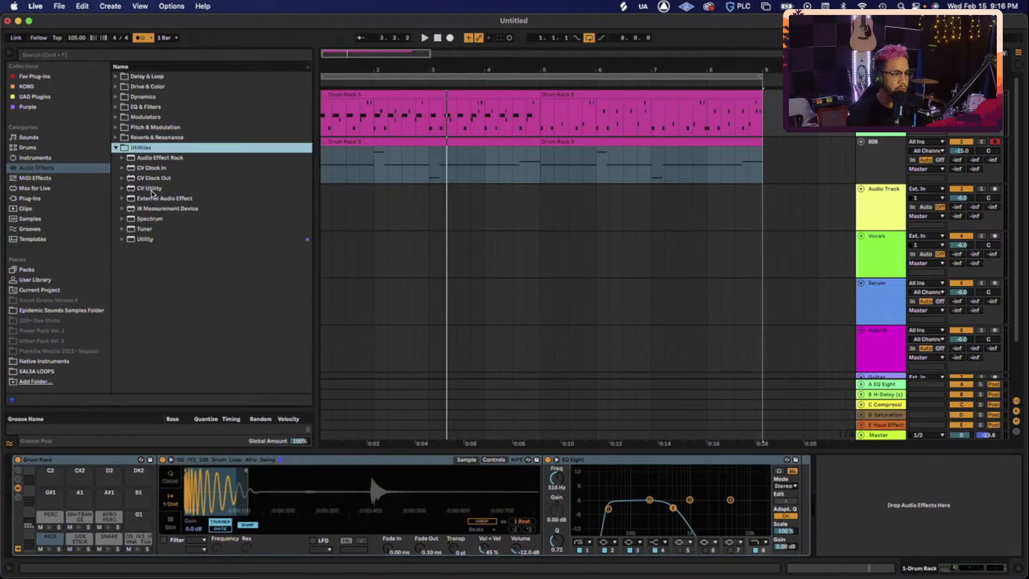
{"action": "double_click", "coordinate": [165, 218]}
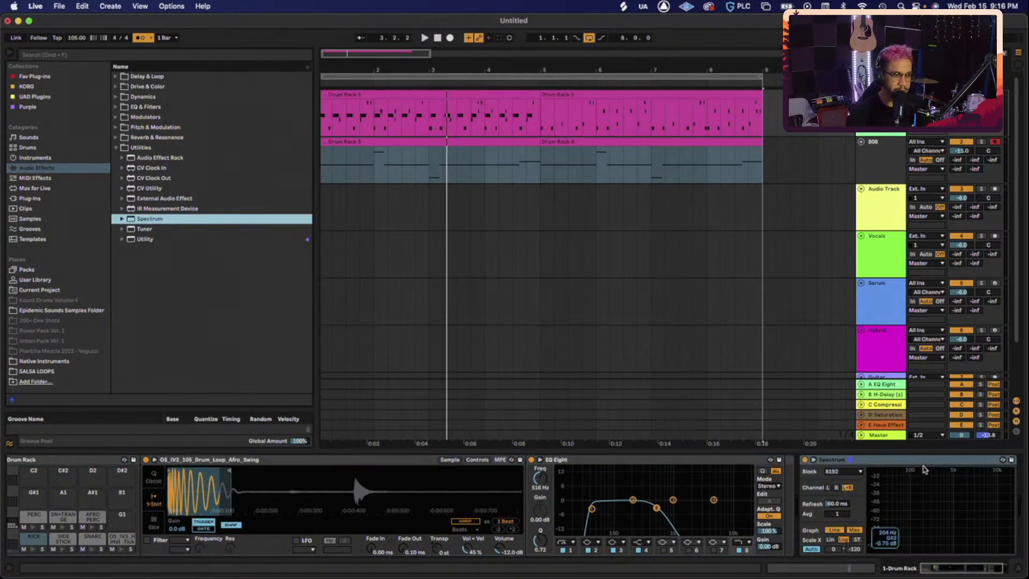
- Cut Spectrum from the rack's main chain and show the SNARE pad's chain
{"action": "left_click", "coordinate": [927, 461]}
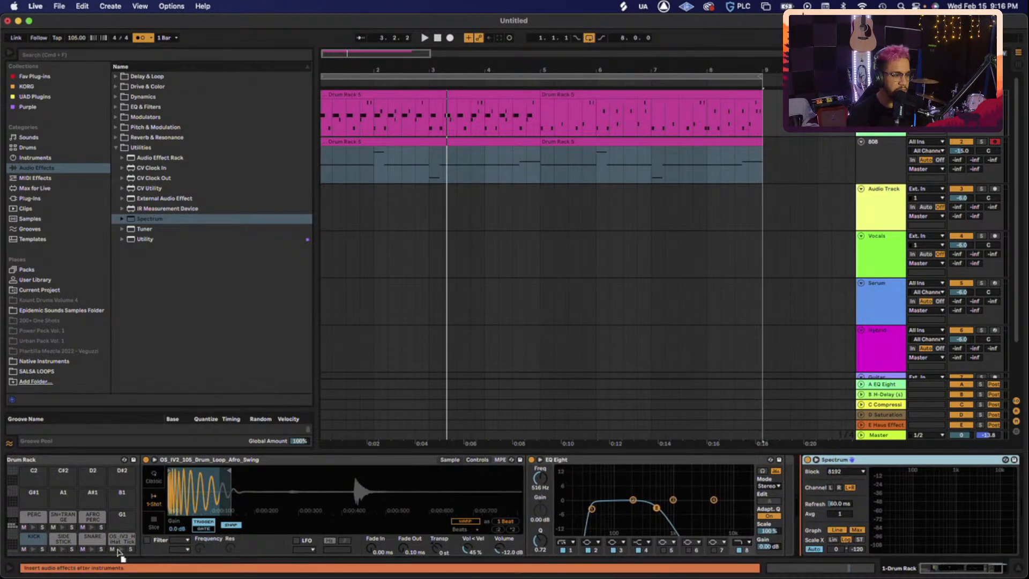
{"action": "key", "text": "Delete"}
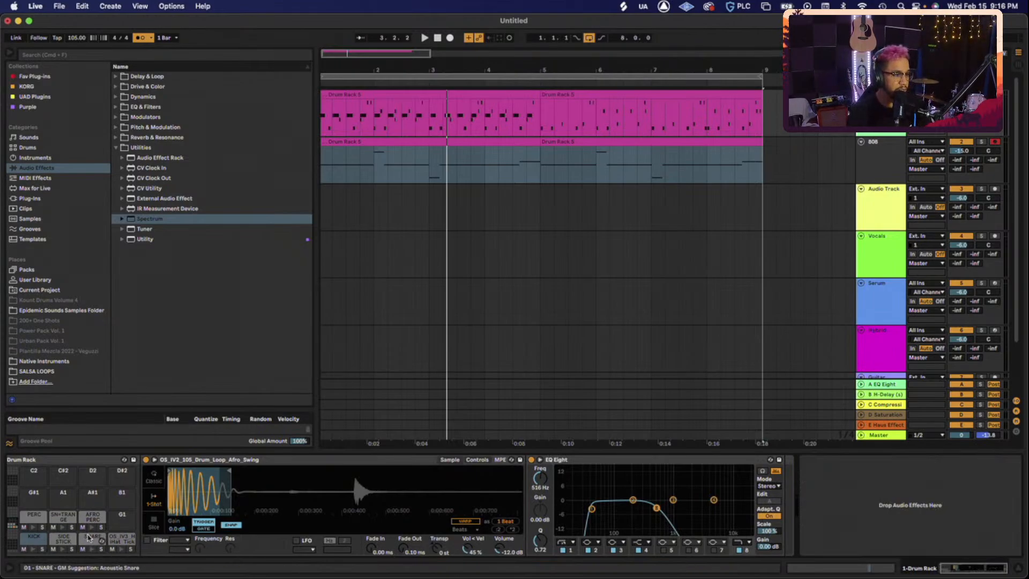
{"action": "left_click", "coordinate": [89, 537]}
- Solo the SNARE pad and replay the loop several times to watch its spectrum
{"action": "left_click", "coordinate": [101, 549]}
{"action": "key", "text": "space"}
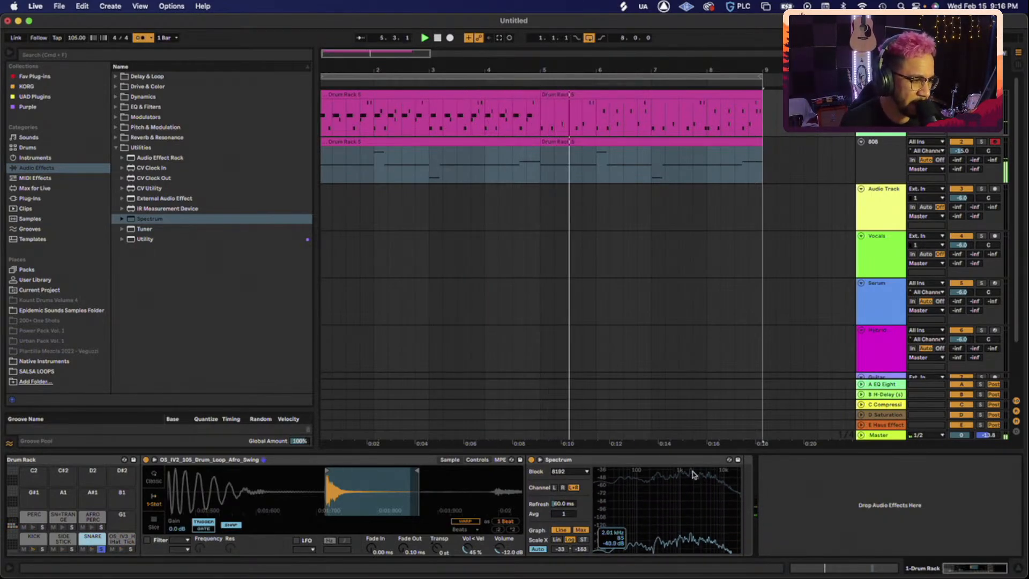
{"action": "key", "text": "space"}
{"action": "key", "text": "space"}
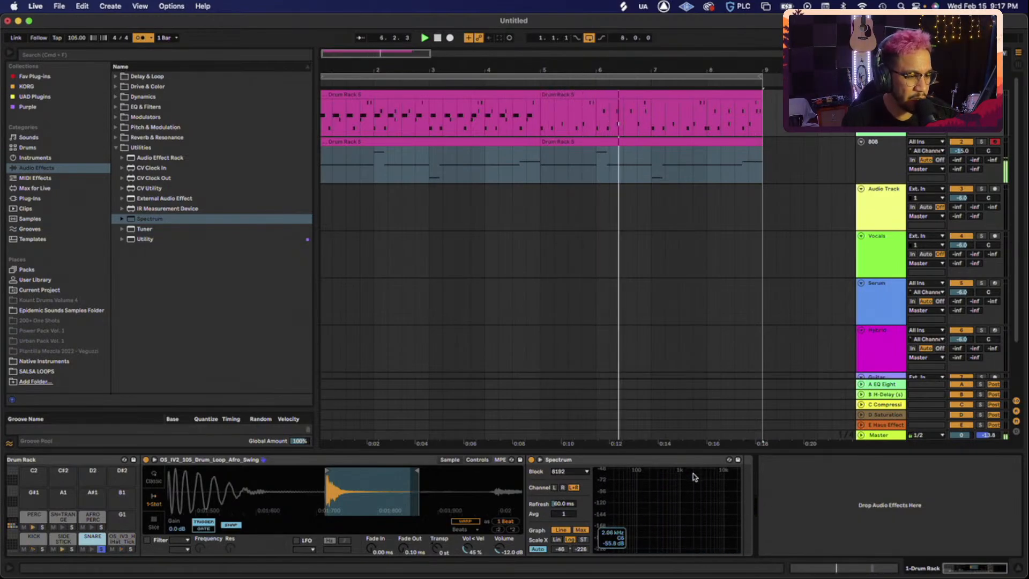
{"action": "key", "text": "space"}
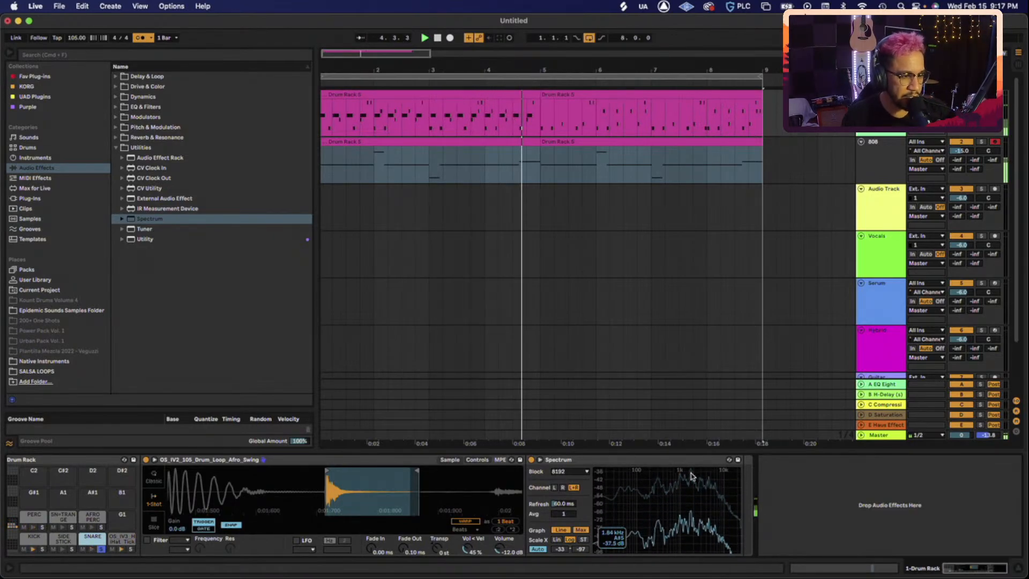
{"action": "key", "text": "space"}
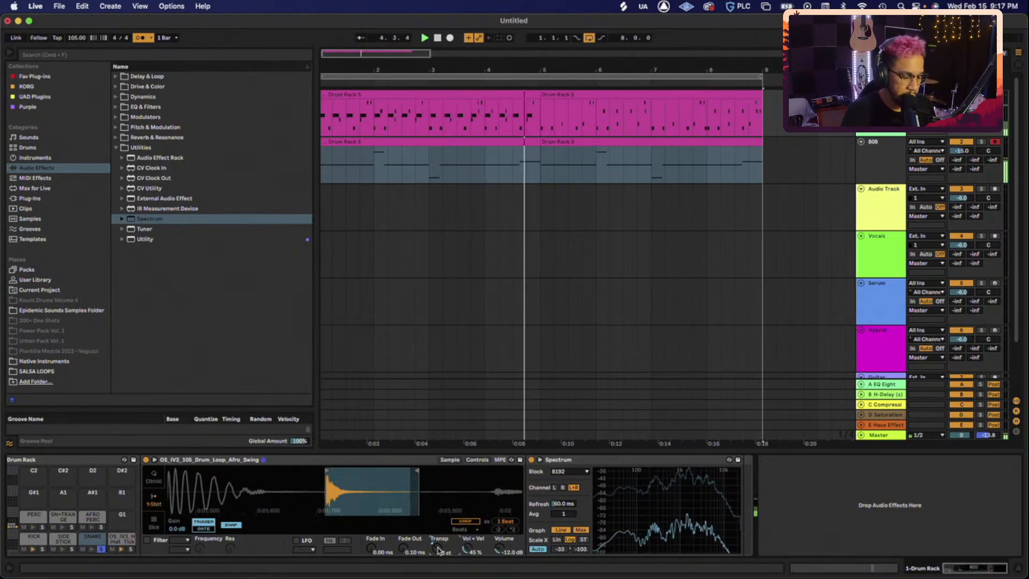
- Tune the snare Simpler down to -6 st, replaying the loop to check Spectrum
{"action": "mouse_move", "coordinate": [721, 491]}
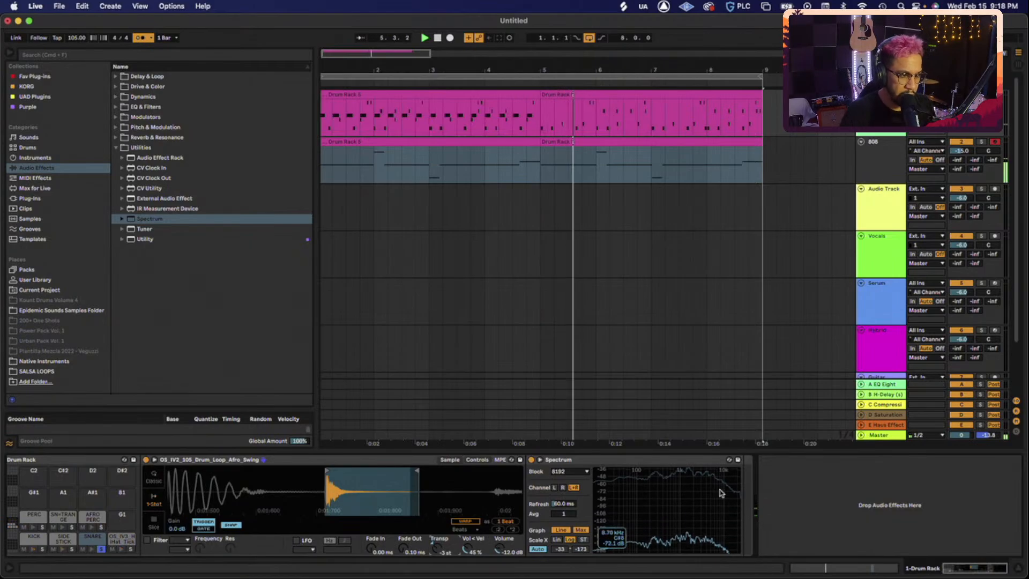
{"action": "key", "text": "space"}
{"action": "key", "text": "space"}
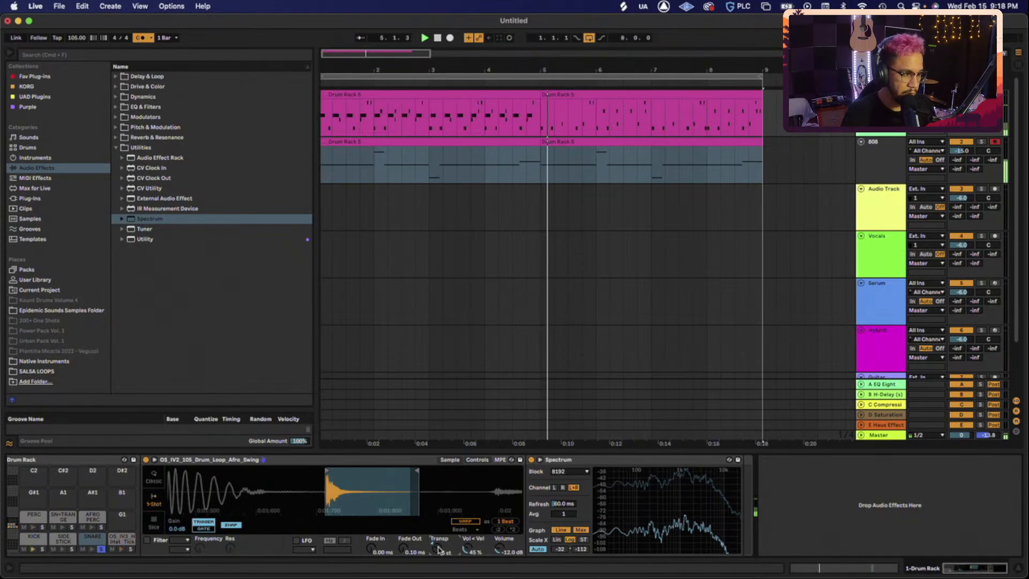
{"action": "mouse_move", "coordinate": [694, 482]}
{"action": "key", "text": "space"}
{"action": "key", "text": "space"}
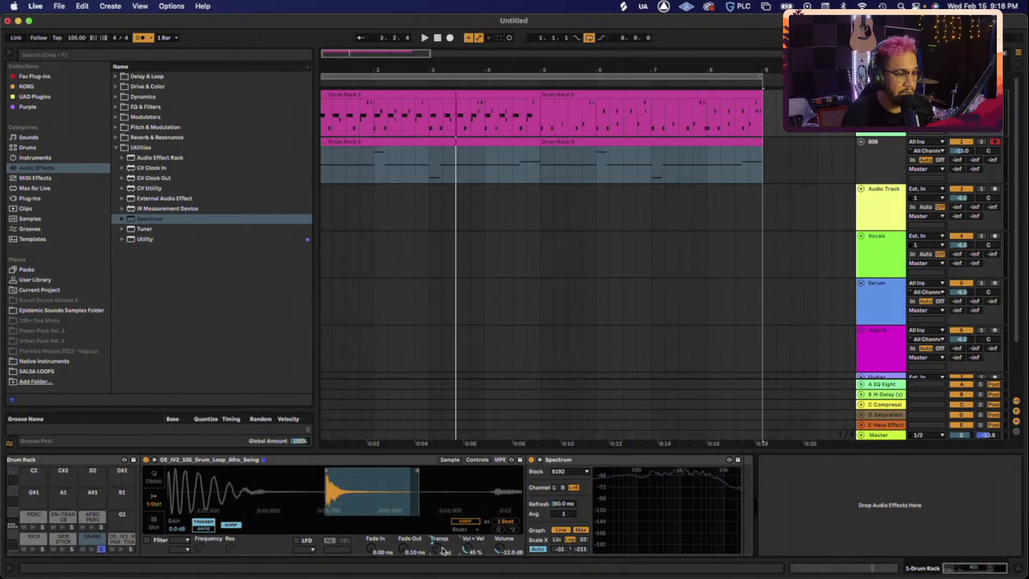
{"action": "key", "text": "space"}
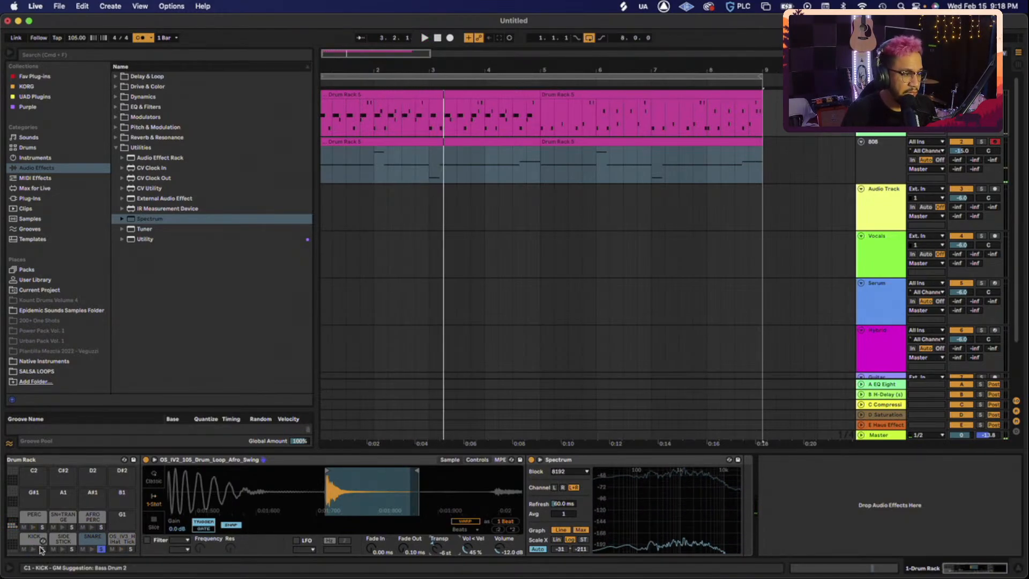
{"action": "key", "text": "space"}
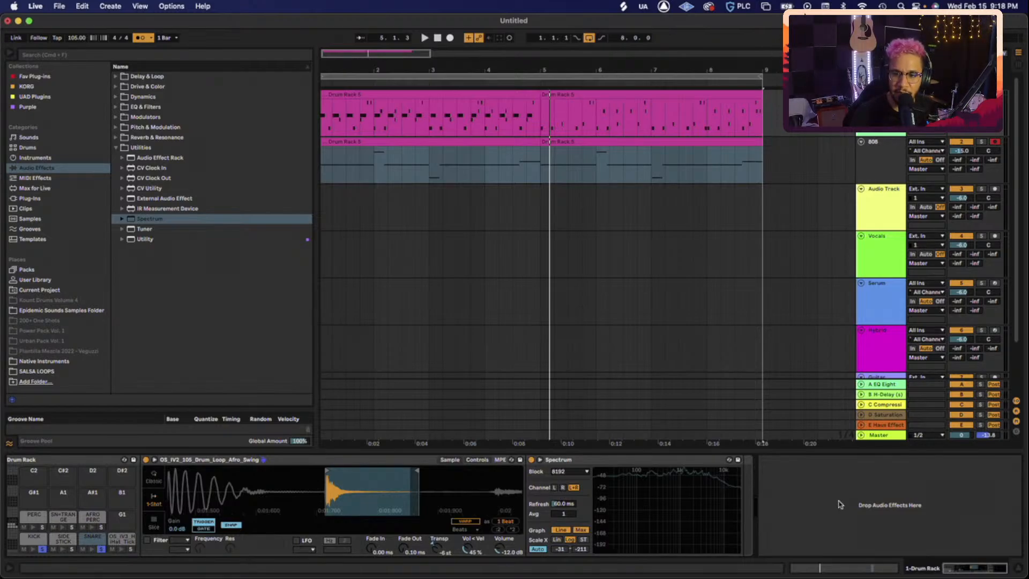
{"action": "mouse_move", "coordinate": [1018, 574]}
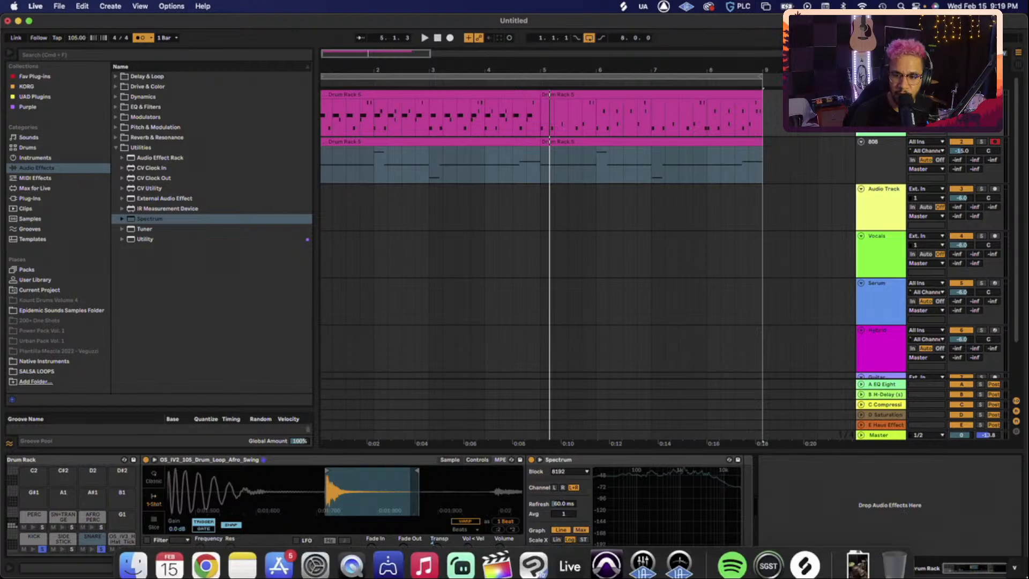
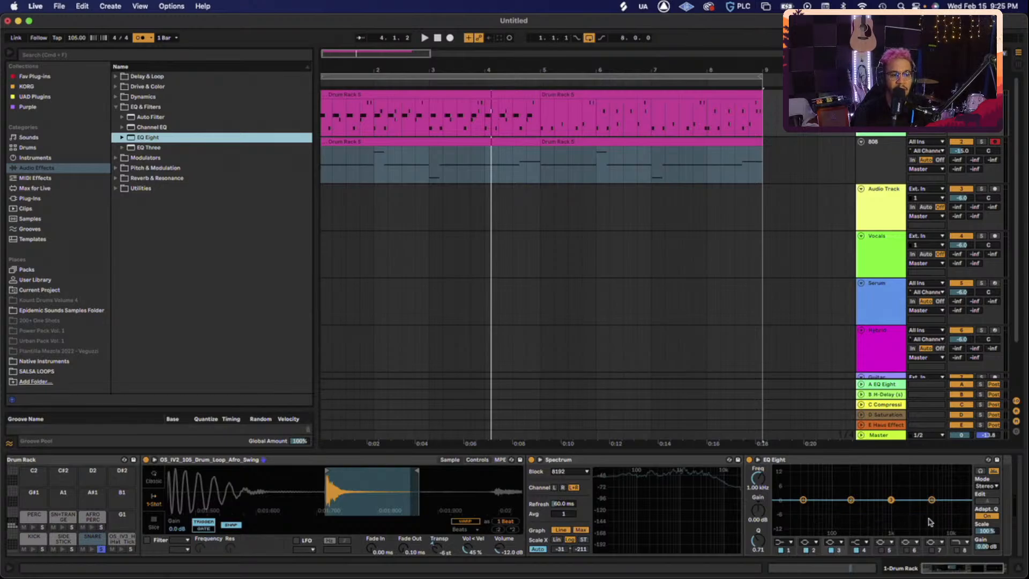
- Make the snare EQ Eight band 1 a low cut at about 156 Hz, auditioning during playback
{"action": "left_click", "coordinate": [789, 541]}
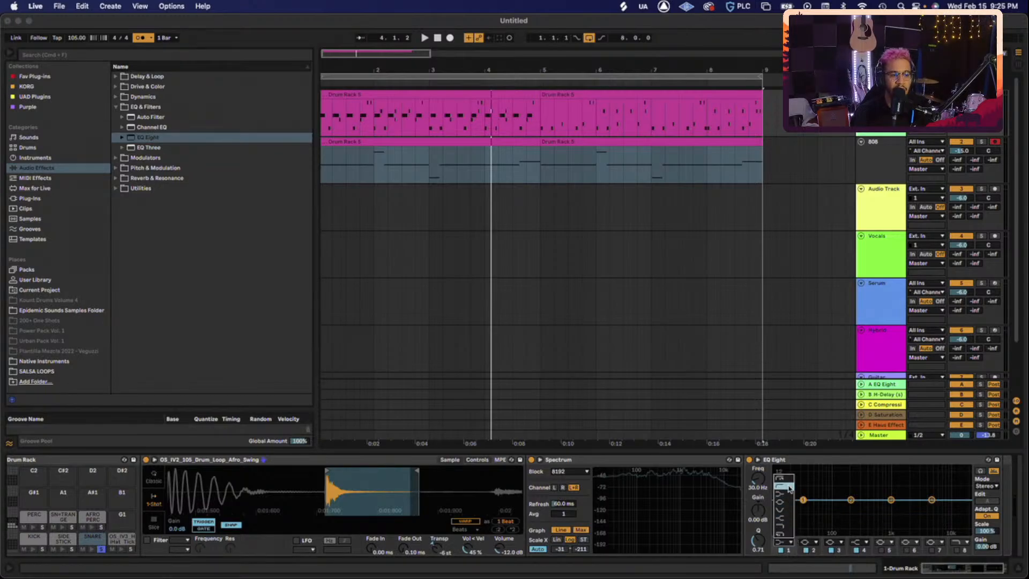
{"action": "left_click", "coordinate": [787, 479]}
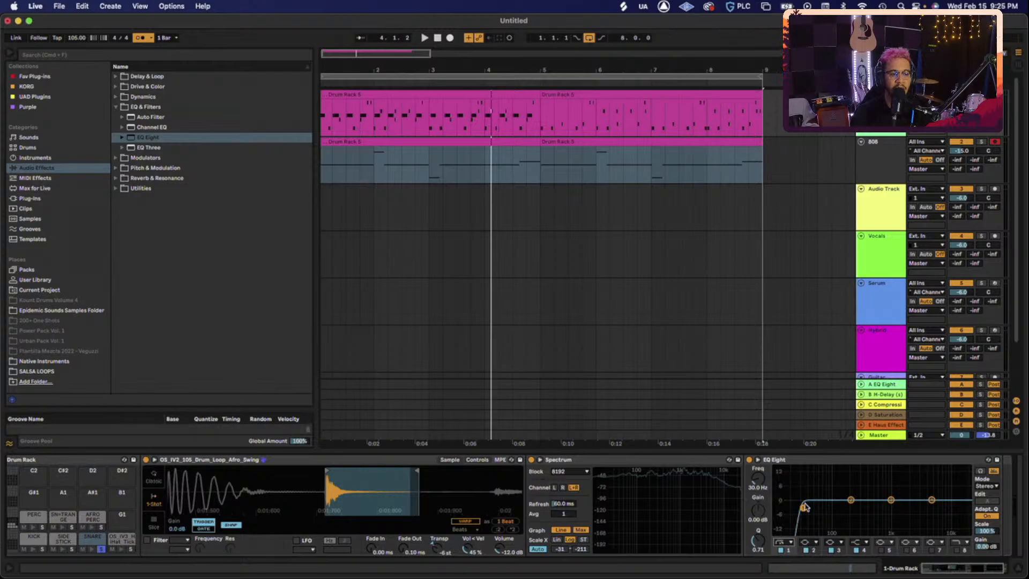
{"action": "left_click_drag", "start_coordinate": [802, 507], "coordinate": [847, 510]}
{"action": "key", "text": "space"}
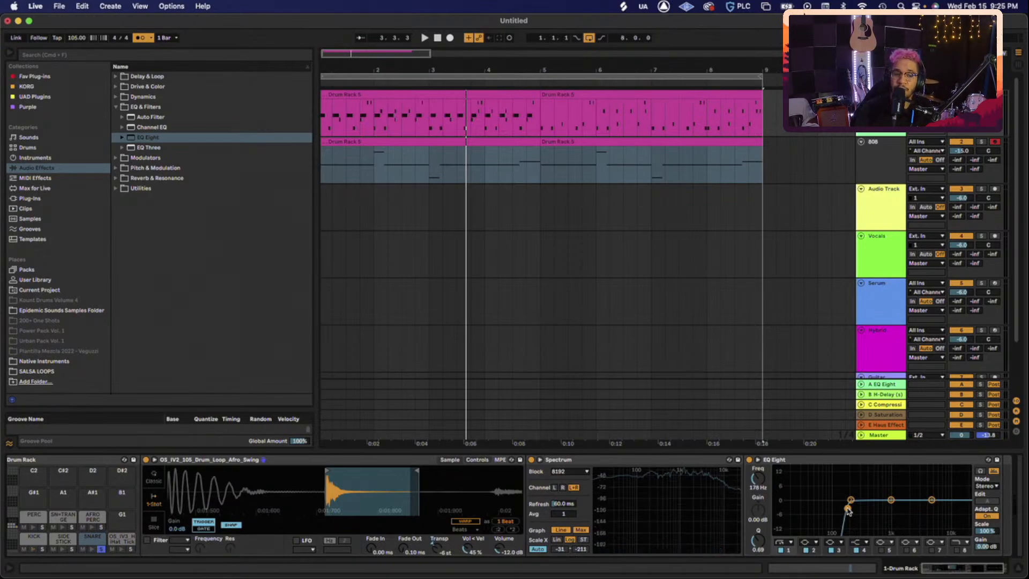
{"action": "left_click_drag", "start_coordinate": [847, 508], "coordinate": [843, 507]}
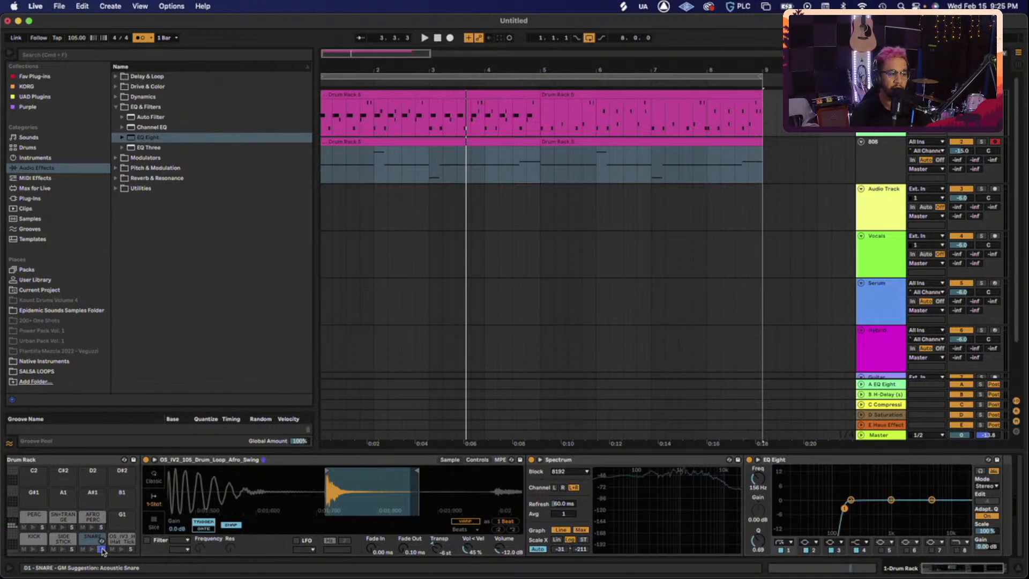
- Replay the beat, unsolo the SNARE pad and select the SIDE STICK pad
{"action": "key", "text": "space"}
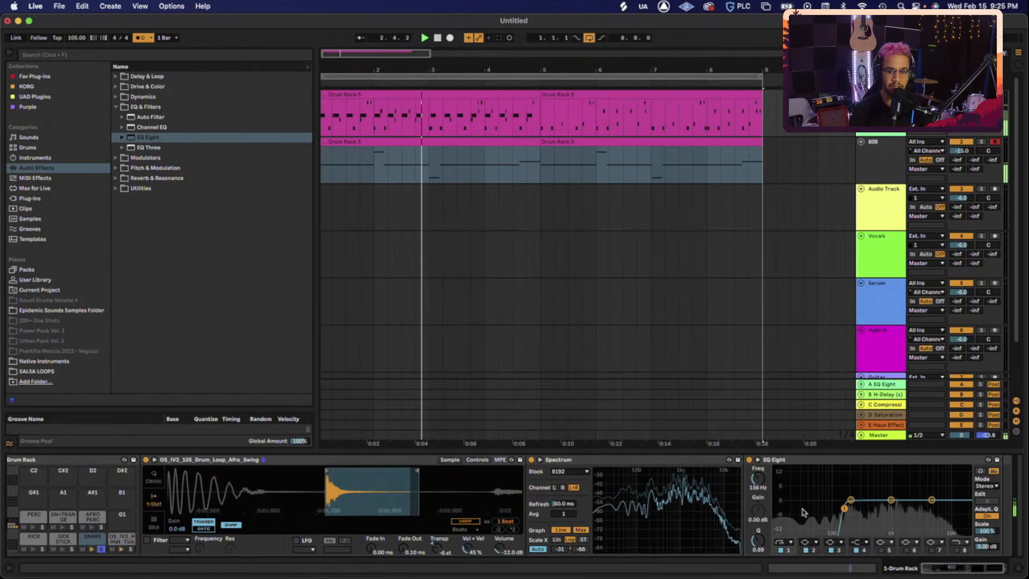
{"action": "left_click", "coordinate": [101, 549]}
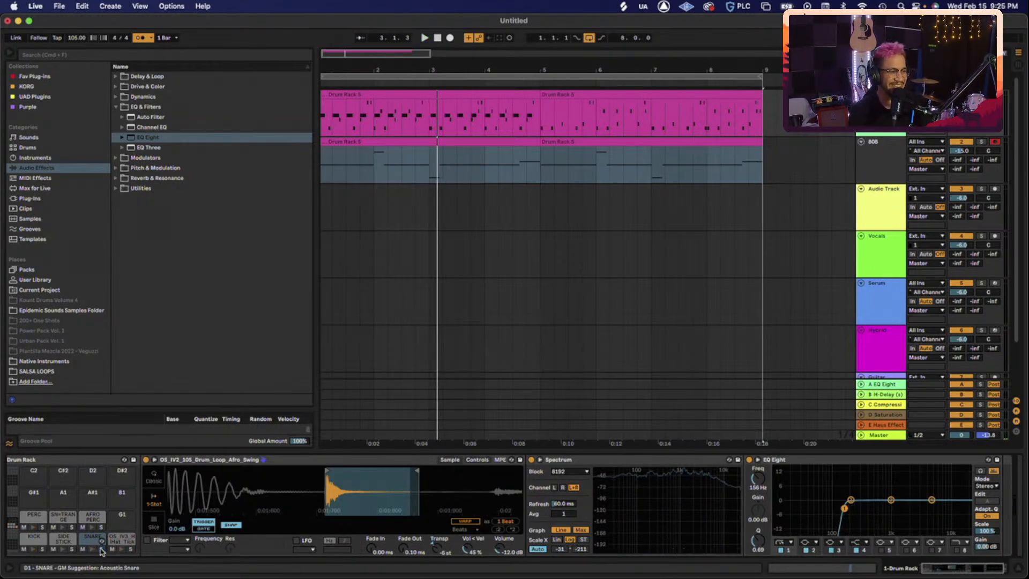
{"action": "left_click", "coordinate": [63, 540]}
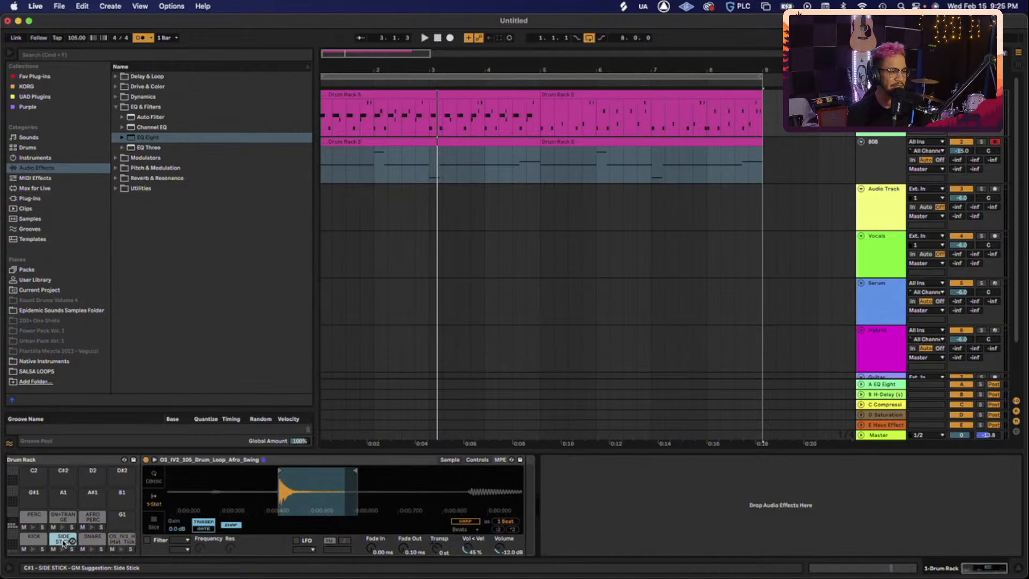
- Put EQ Eight on the SIDE STICK pad, set playback to start at bar 5, and solo it
{"action": "left_click", "coordinate": [151, 137]}
{"action": "left_click_drag", "start_coordinate": [75, 423], "coordinate": [60, 538]}
{"action": "left_click", "coordinate": [545, 114]}
{"action": "key", "text": "space"}
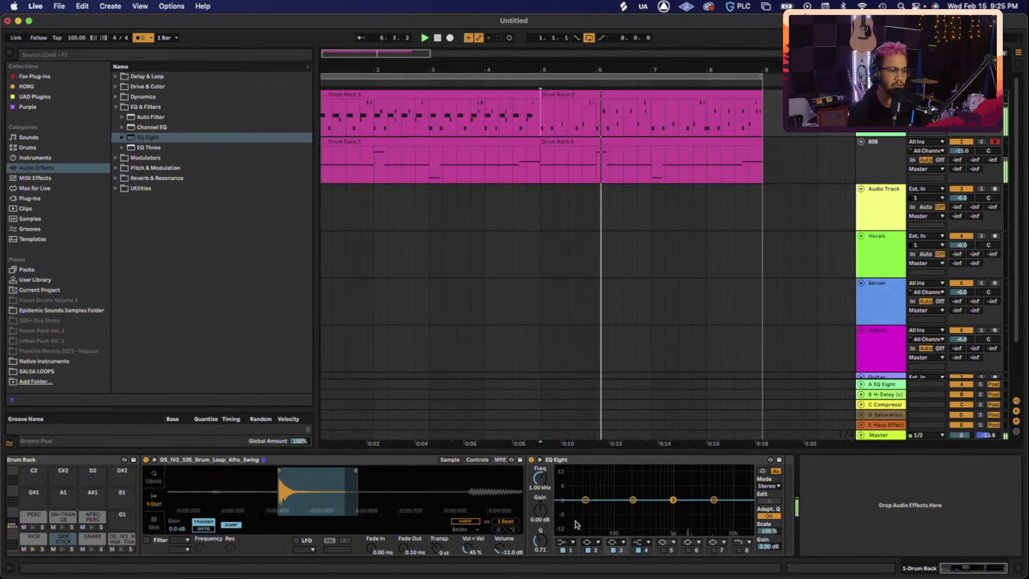
{"action": "key", "text": "space"}
{"action": "left_click", "coordinate": [71, 548]}
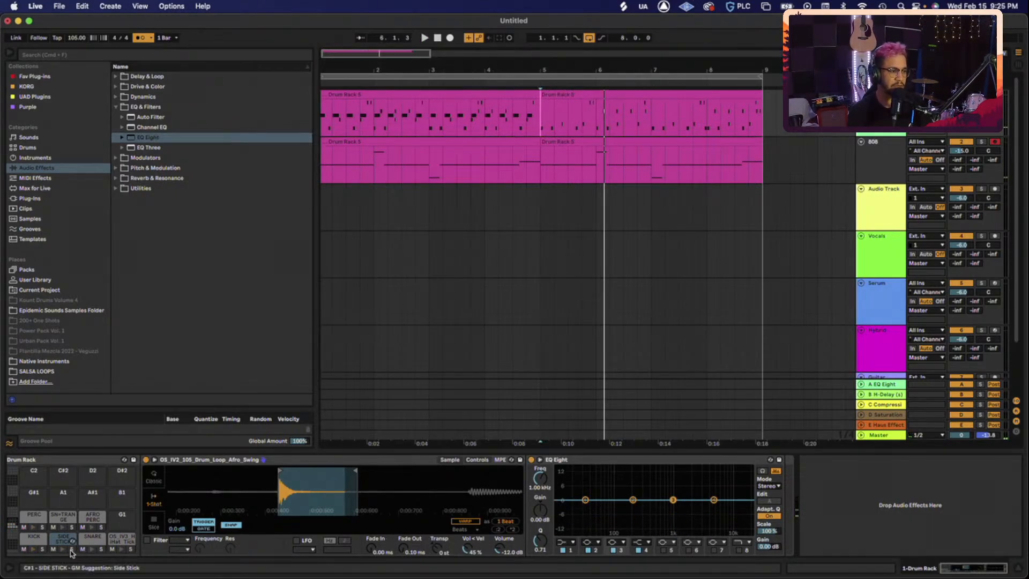
{"action": "key", "text": "space"}
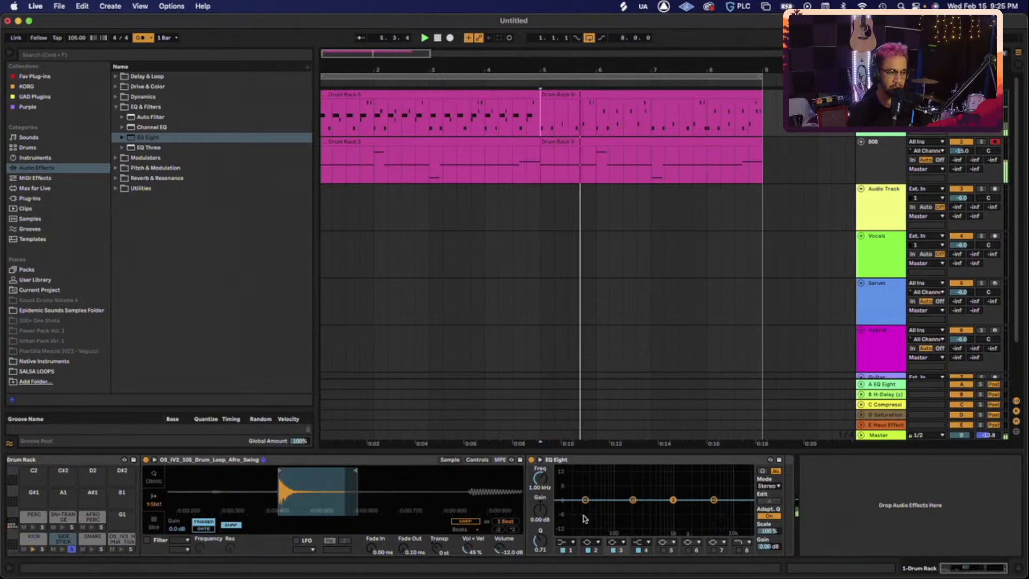
- Set band 1 to a steep Low Cut 48 at about 141 Hz and replay to check
{"action": "left_click", "coordinate": [567, 541]}
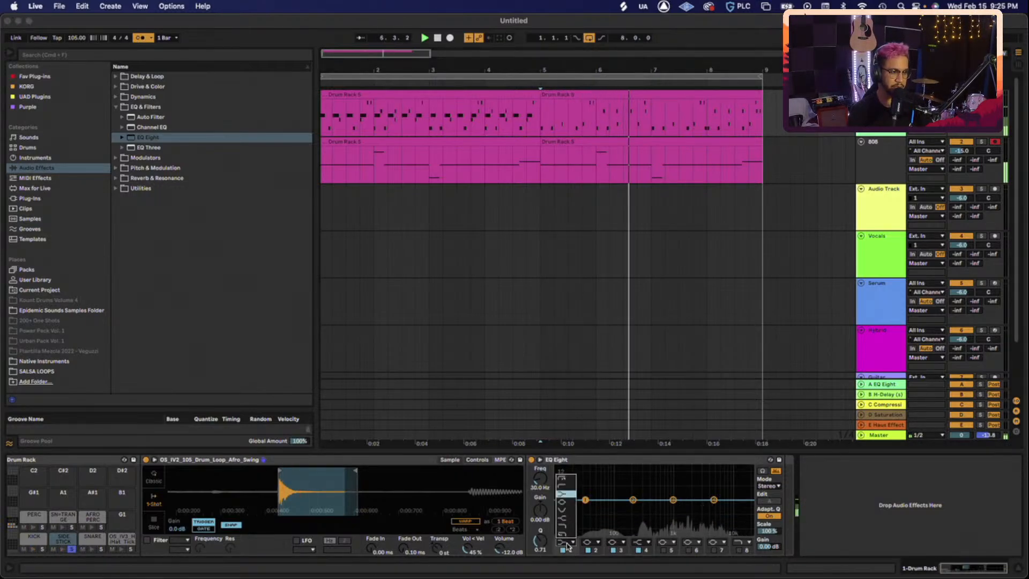
{"action": "left_click", "coordinate": [570, 481]}
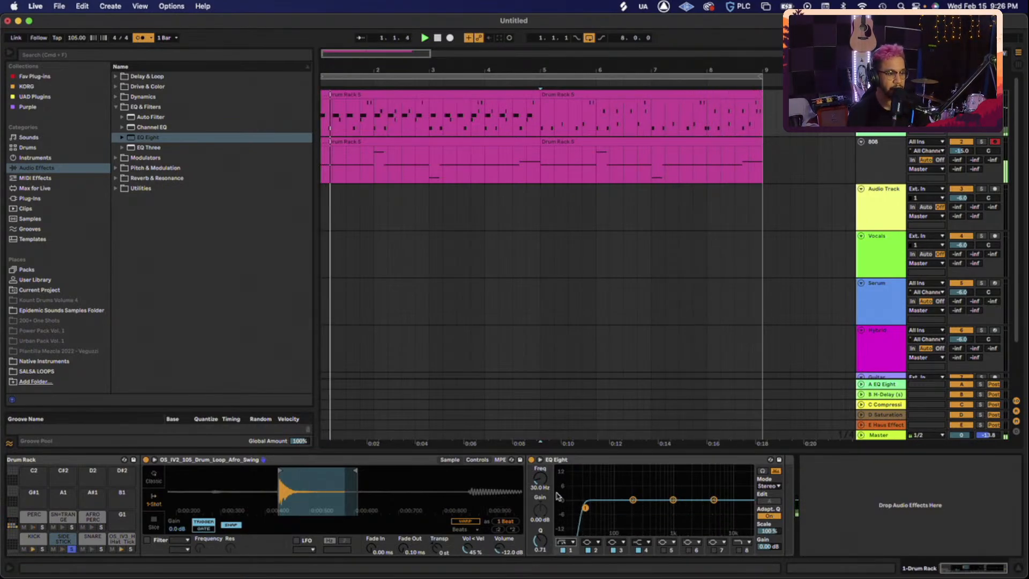
{"action": "left_click_drag", "start_coordinate": [586, 507], "coordinate": [615, 507]}
{"action": "left_click_drag", "start_coordinate": [546, 488], "coordinate": [547, 482]}
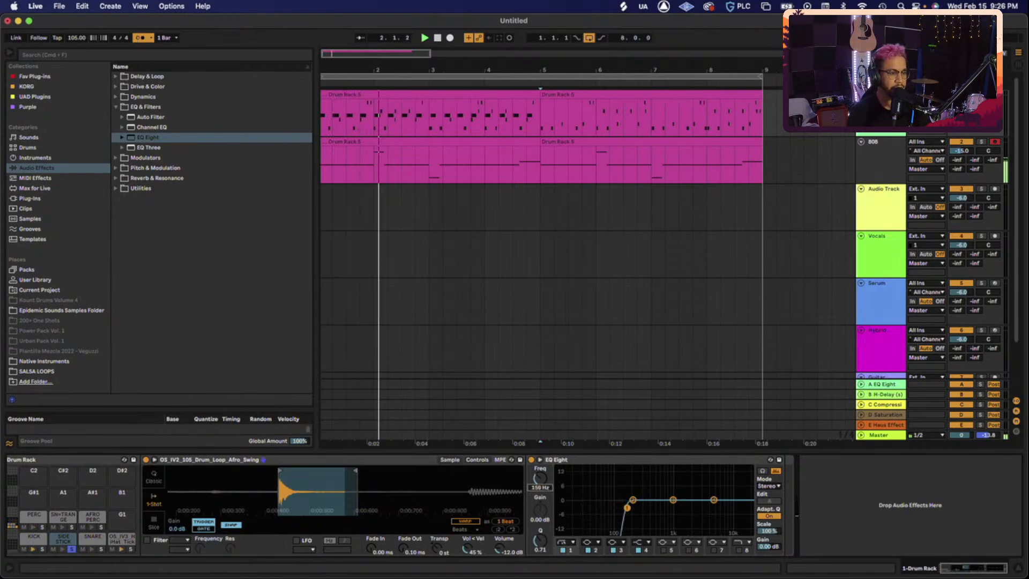
{"action": "key", "text": "space"}
{"action": "key", "text": "space"}
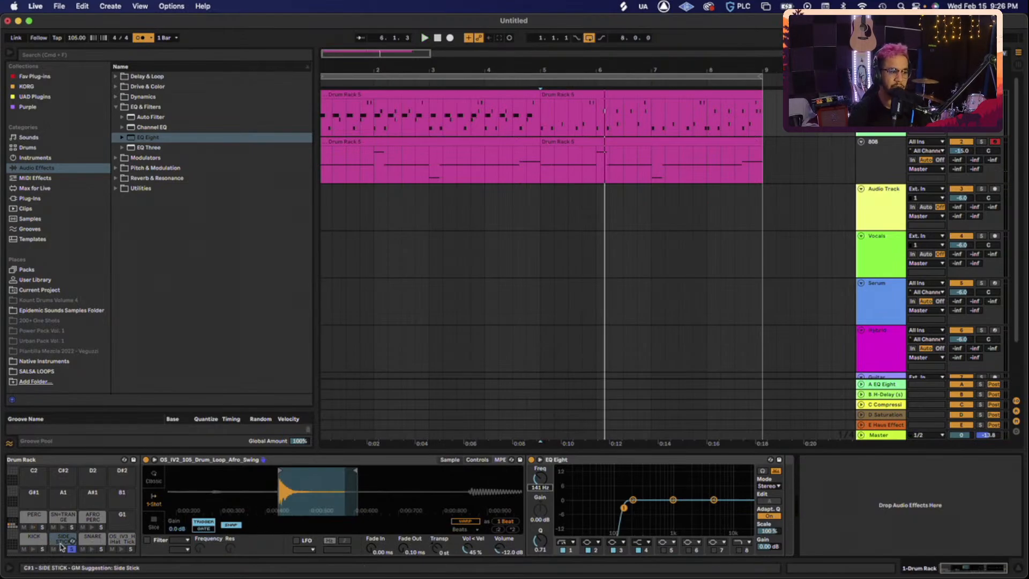
{"action": "key", "text": "space"}
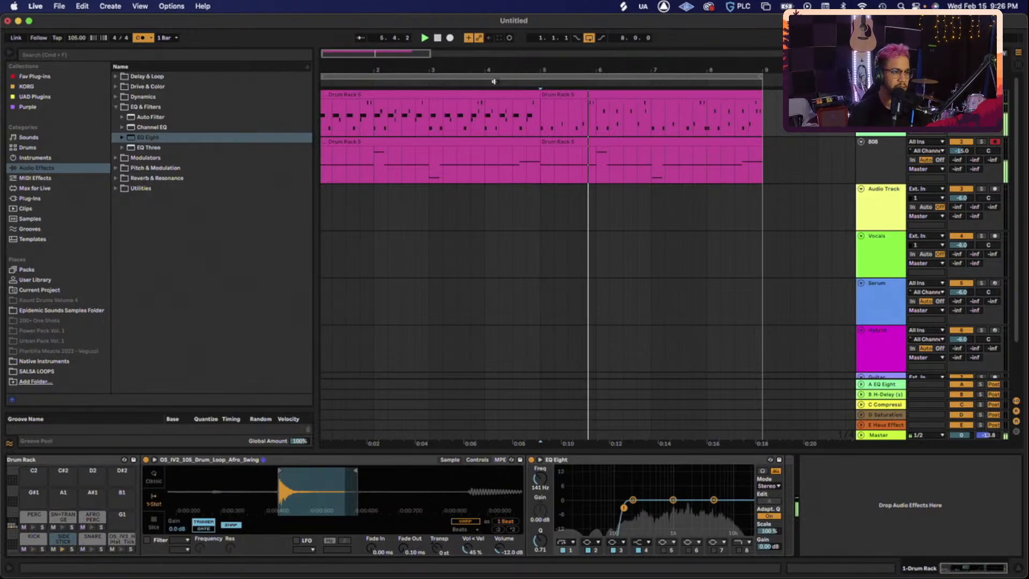
{"action": "left_click", "coordinate": [482, 95]}
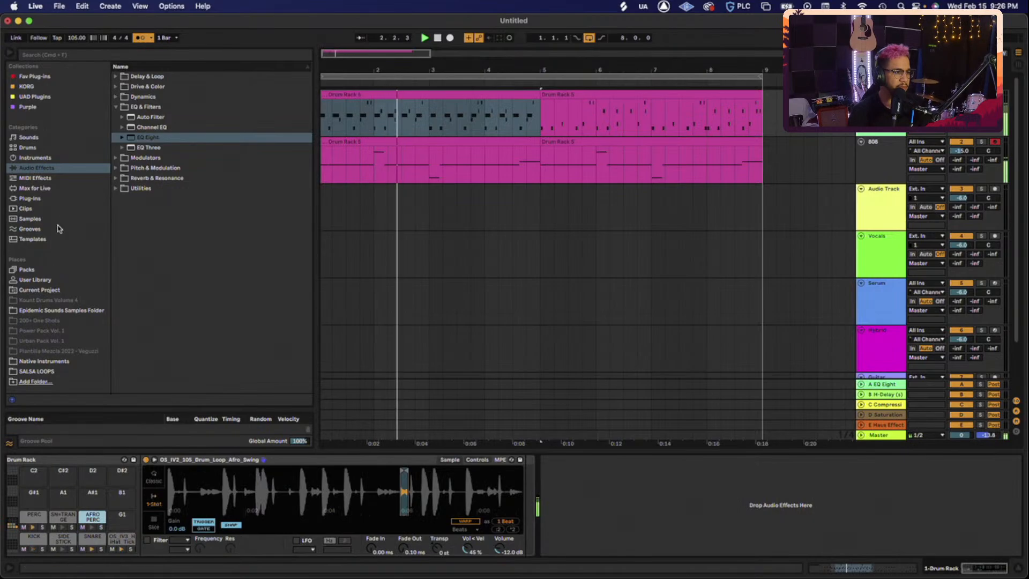
- Load EQ Eight on AFRO PERC with a 48 dB low cut near 129 Hz and a 3.37 kHz low-pass
{"action": "left_click", "coordinate": [60, 252]}
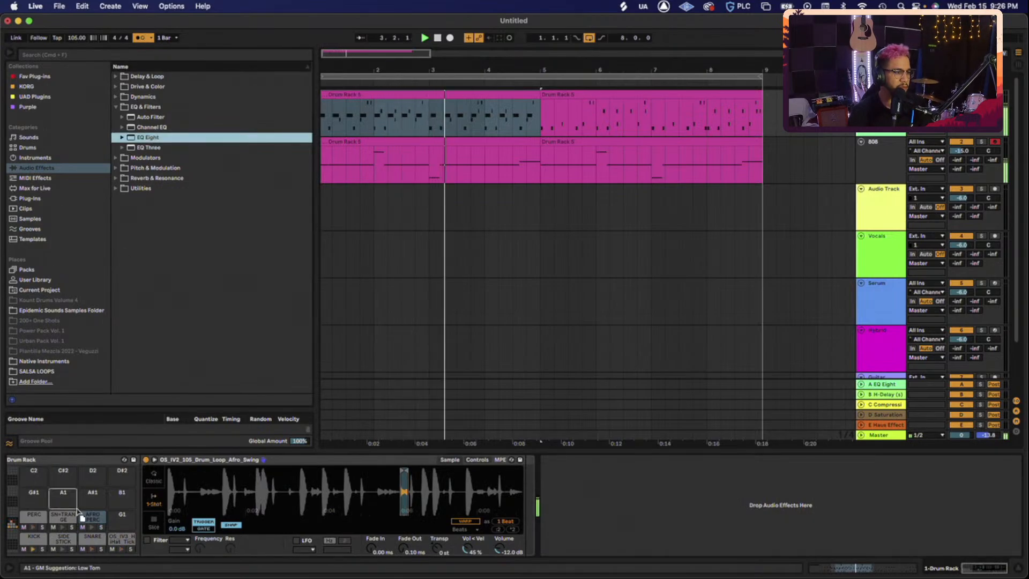
{"action": "key", "text": "Return"}
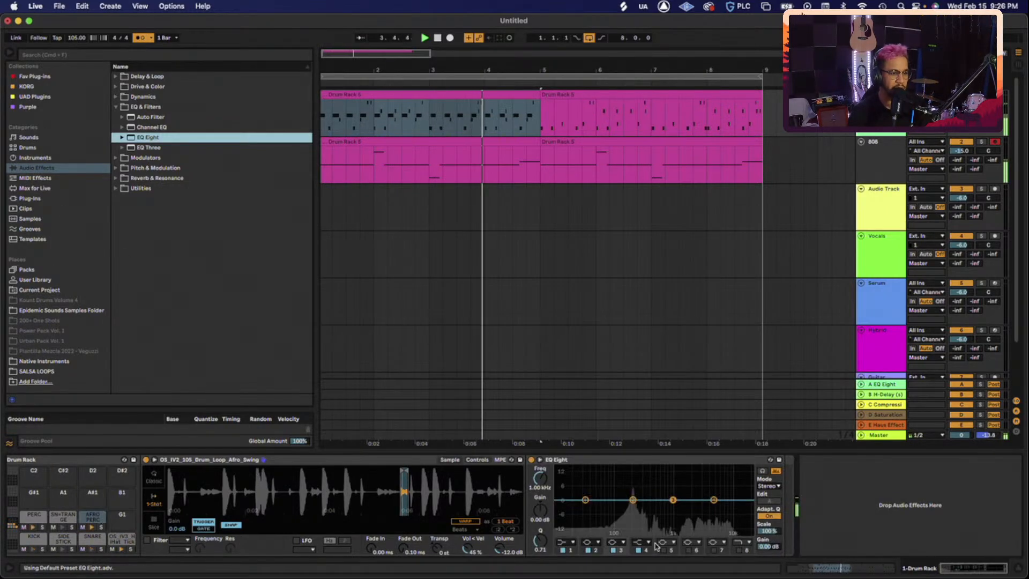
{"action": "left_click", "coordinate": [566, 542]}
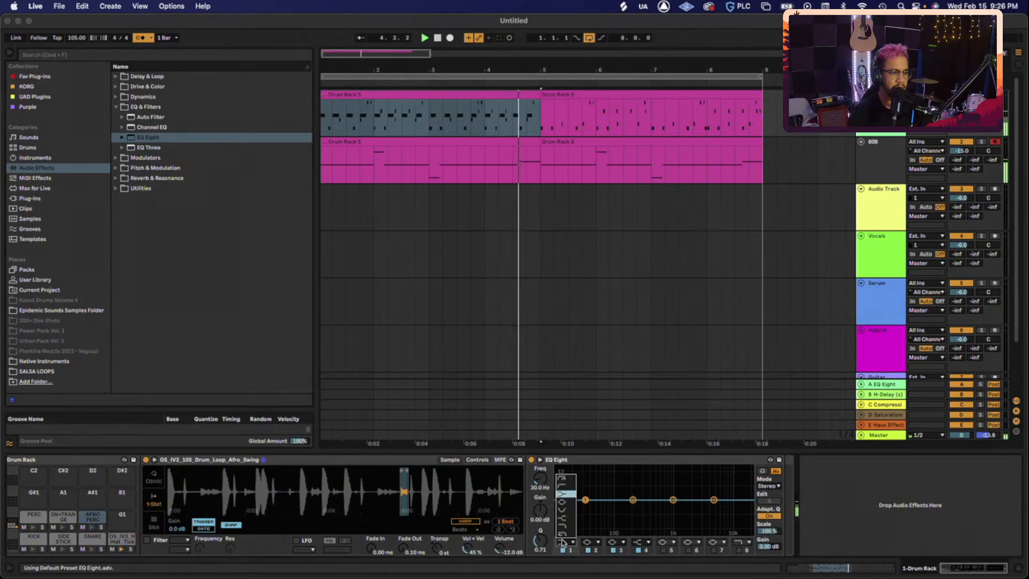
{"action": "left_click", "coordinate": [568, 476]}
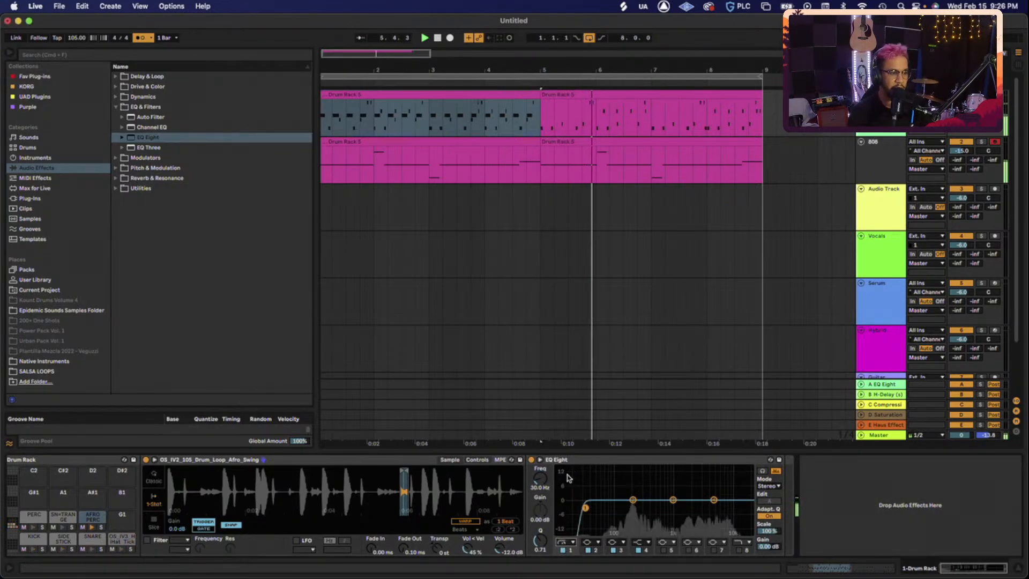
{"action": "left_click_drag", "start_coordinate": [585, 507], "coordinate": [621, 507]}
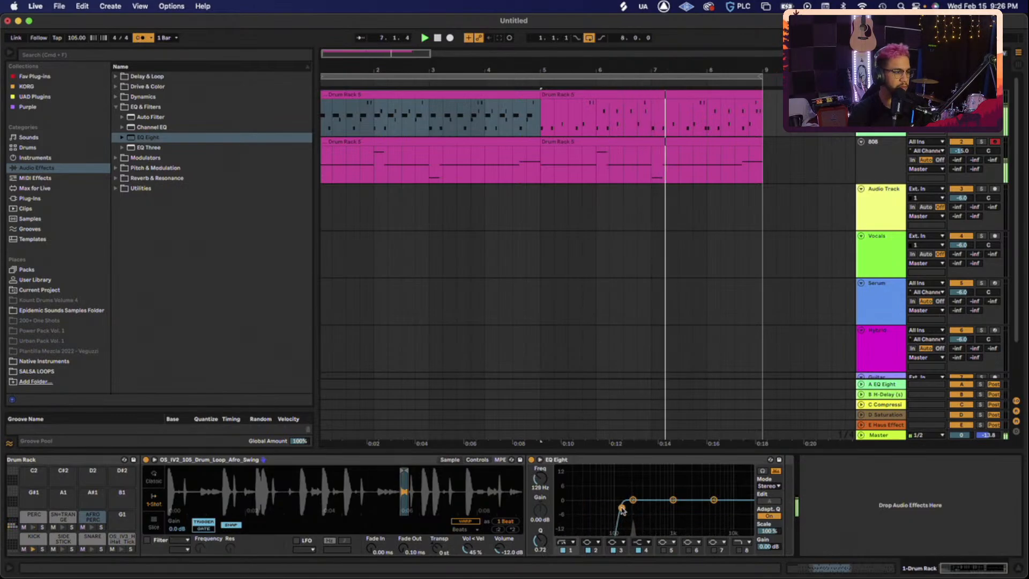
{"action": "left_click", "coordinate": [738, 550]}
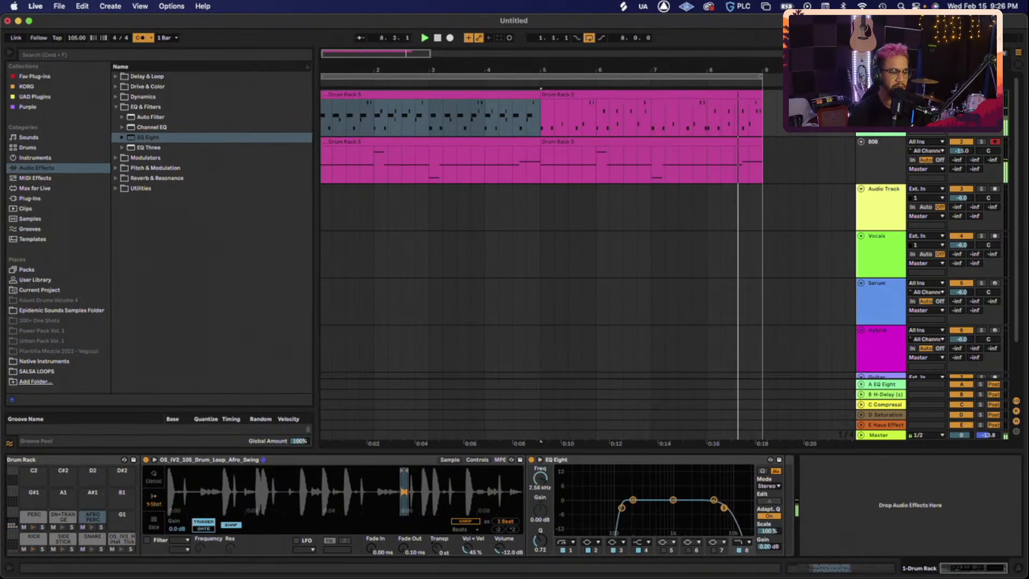
{"action": "left_click_drag", "start_coordinate": [746, 507], "coordinate": [703, 506]}
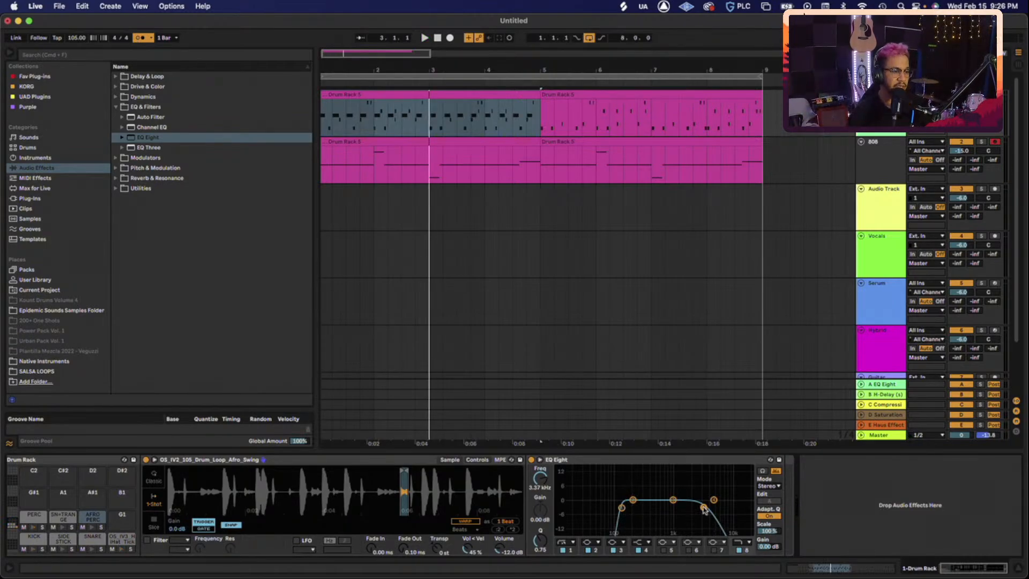
{"action": "left_click", "coordinate": [34, 515]}
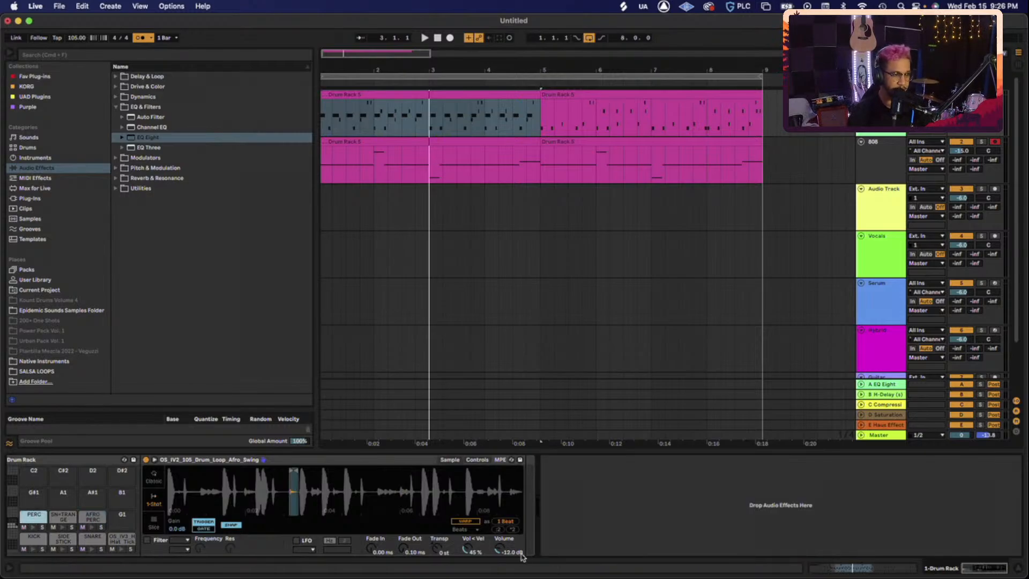
- Play back the full beat, select the first Drum Rack clip, and show all windows
{"action": "key", "text": "space"}
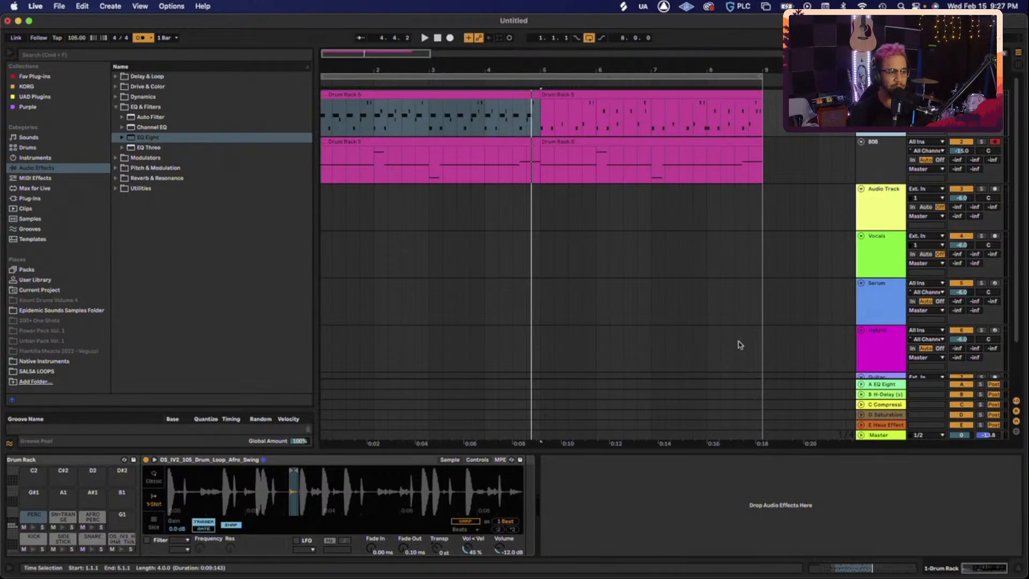
{"action": "left_click", "coordinate": [487, 93]}
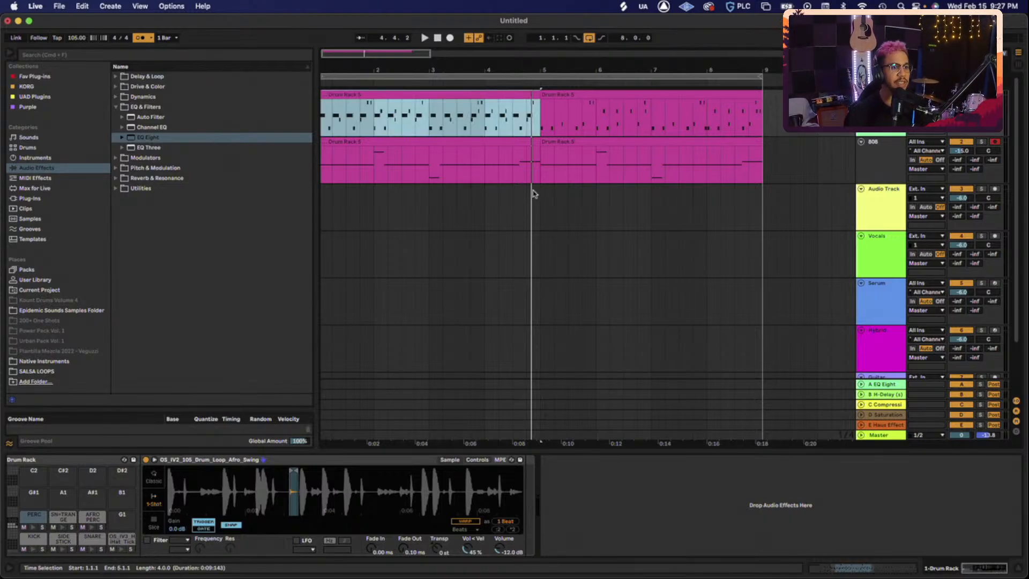
{"action": "key", "text": "ctrl+Up"}
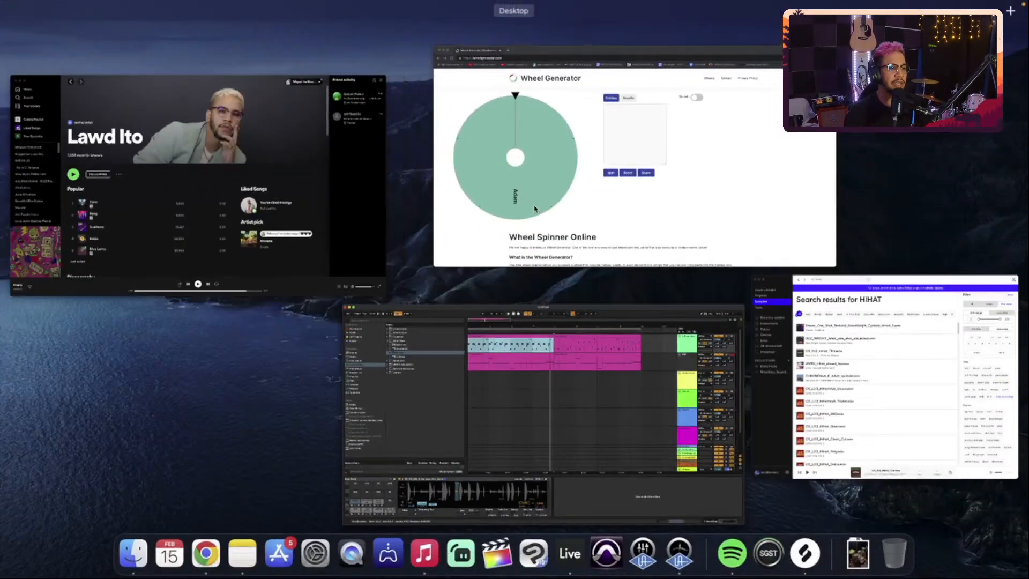
- Switch to the Chrome window with the Wheel Generator spinner page
{"action": "left_click", "coordinate": [625, 192]}
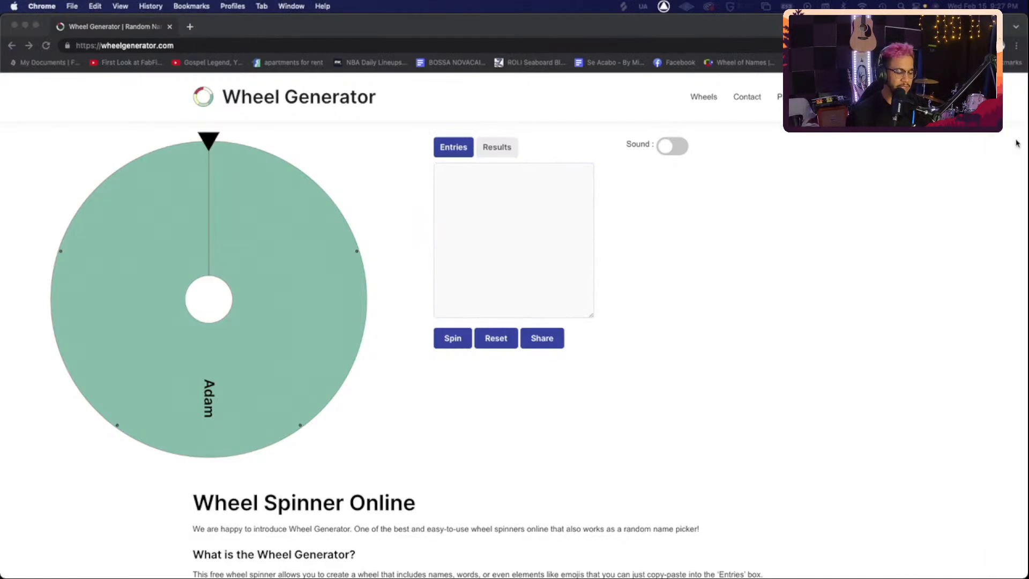
- Enter two names on separate lines in the Entries box, splitting the wheel in half
{"action": "type", "text": "Nefe"}
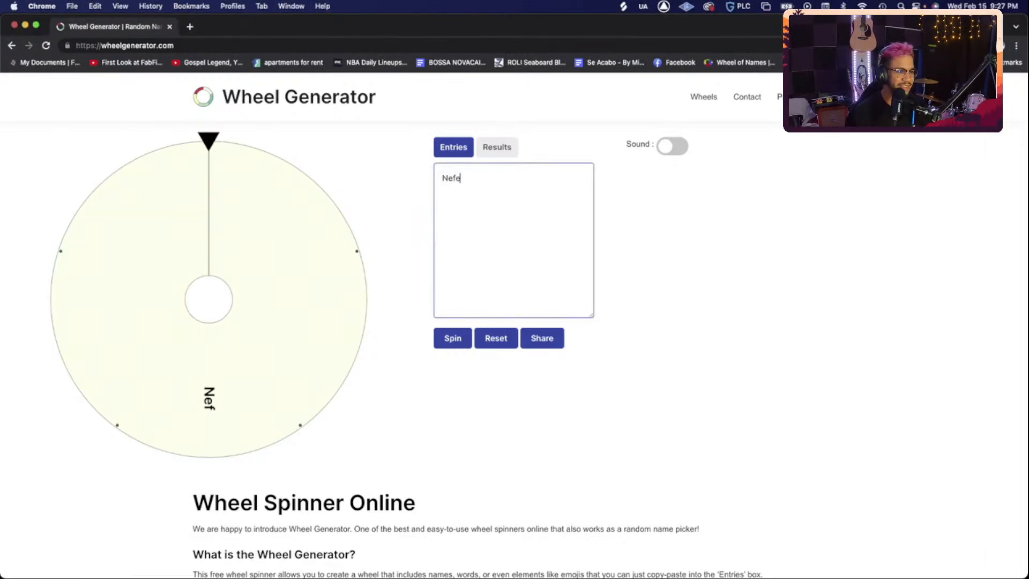
{"action": "type", "text": "rtiti"}
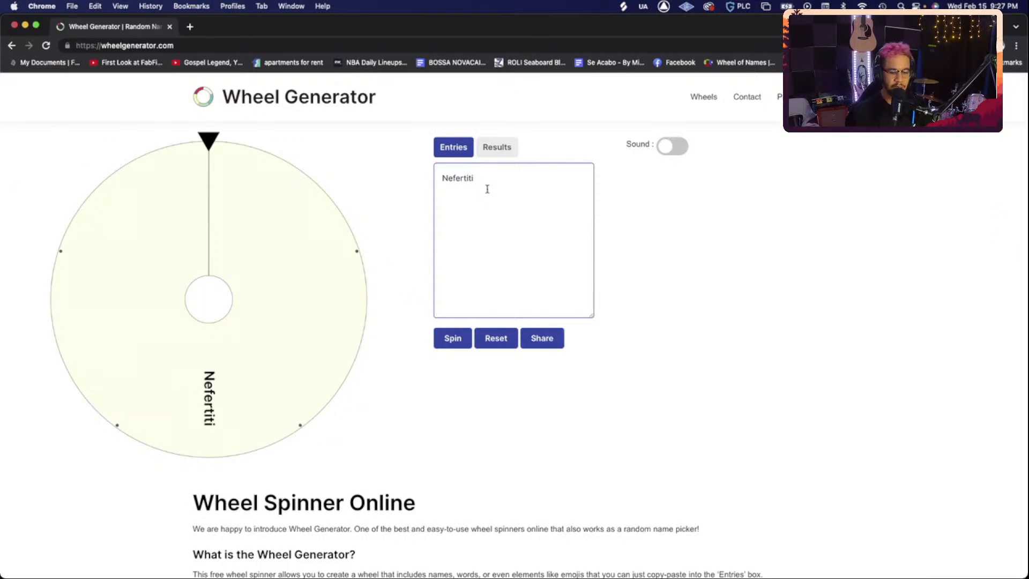
{"action": "key", "text": "Return"}
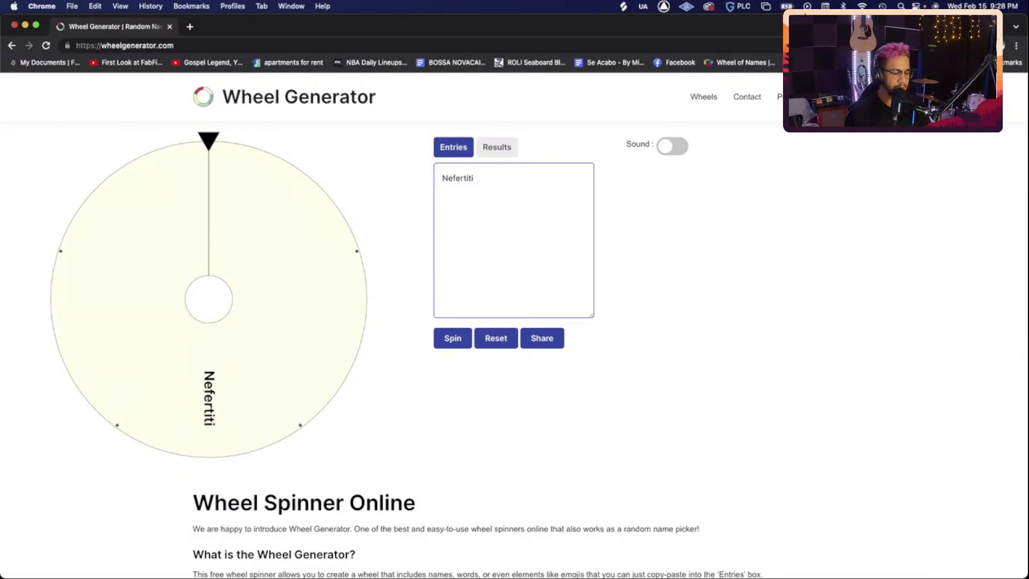
{"action": "type", "text": "Janelle"}
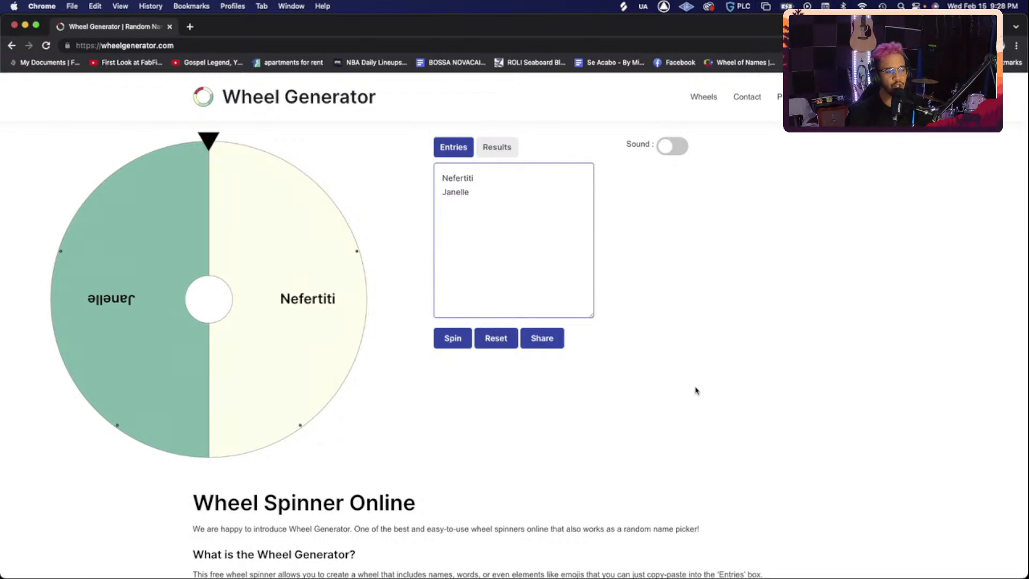
{"action": "left_click", "coordinate": [718, 344]}
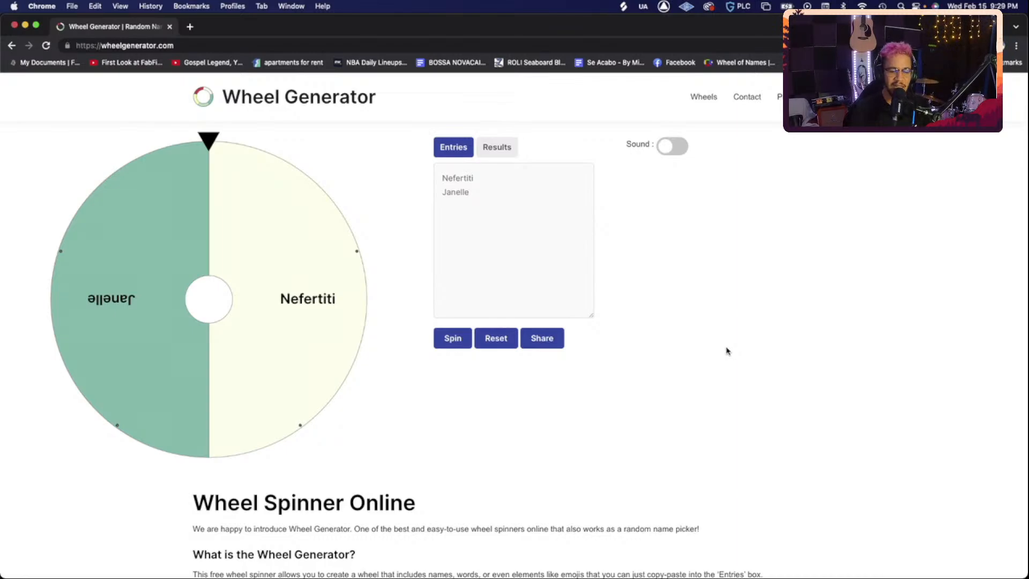
- Add a third and a fourth name to the entries, retyping the fourth one
{"action": "left_click", "coordinate": [514, 215]}
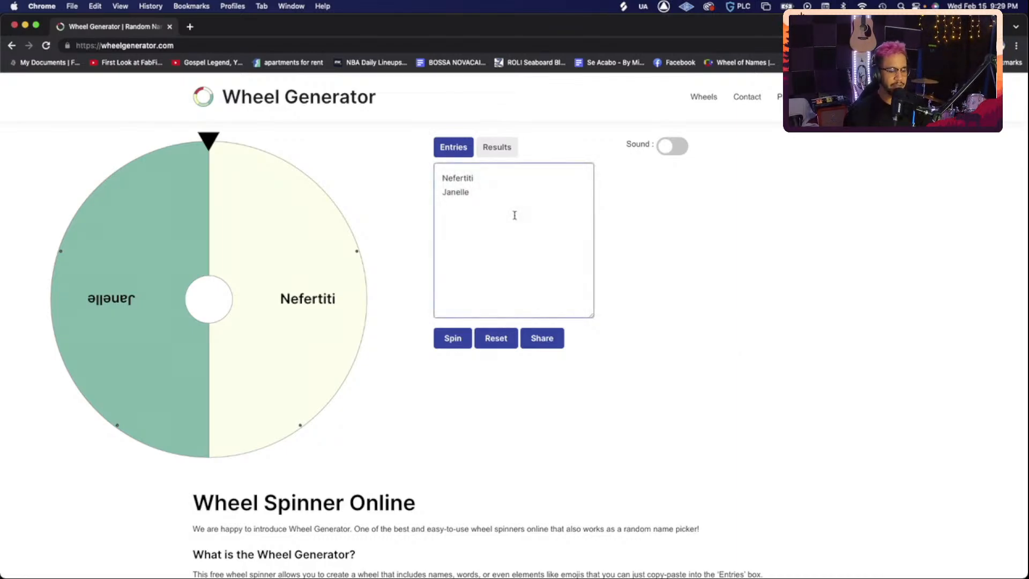
{"action": "key", "text": "Return"}
{"action": "type", "text": "SLD"}
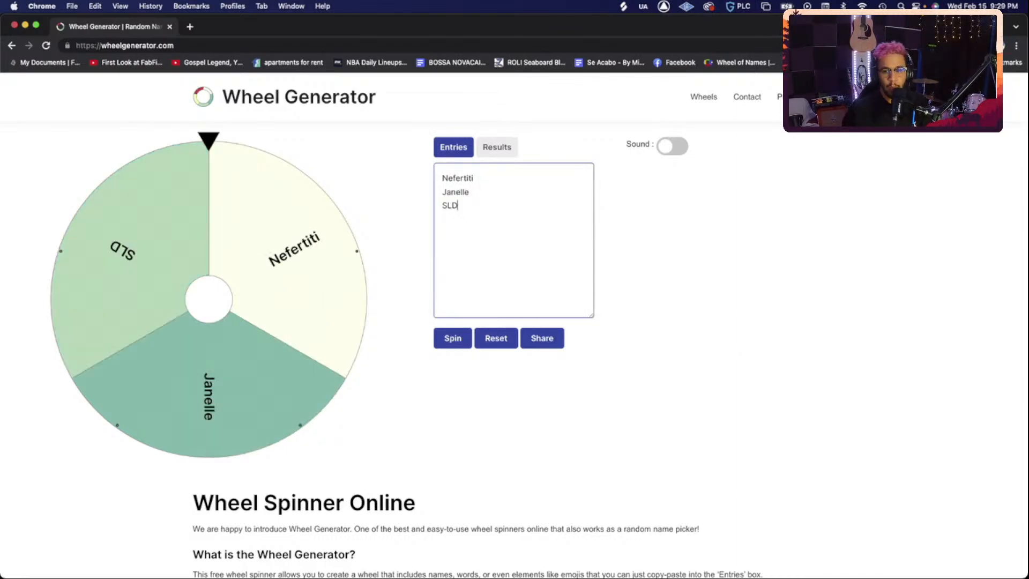
{"action": "key", "text": "Return"}
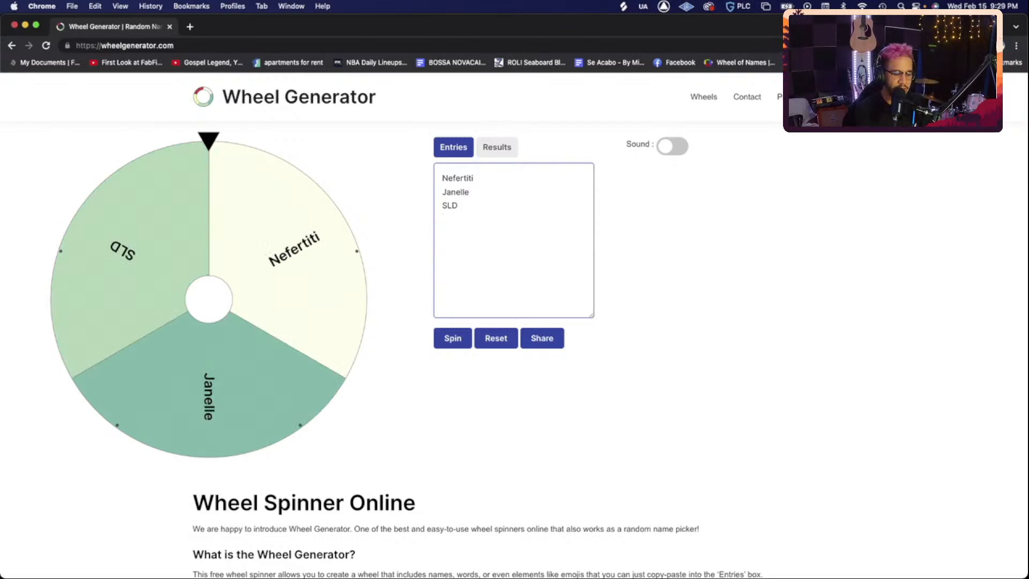
{"action": "type", "text": "Miguel"}
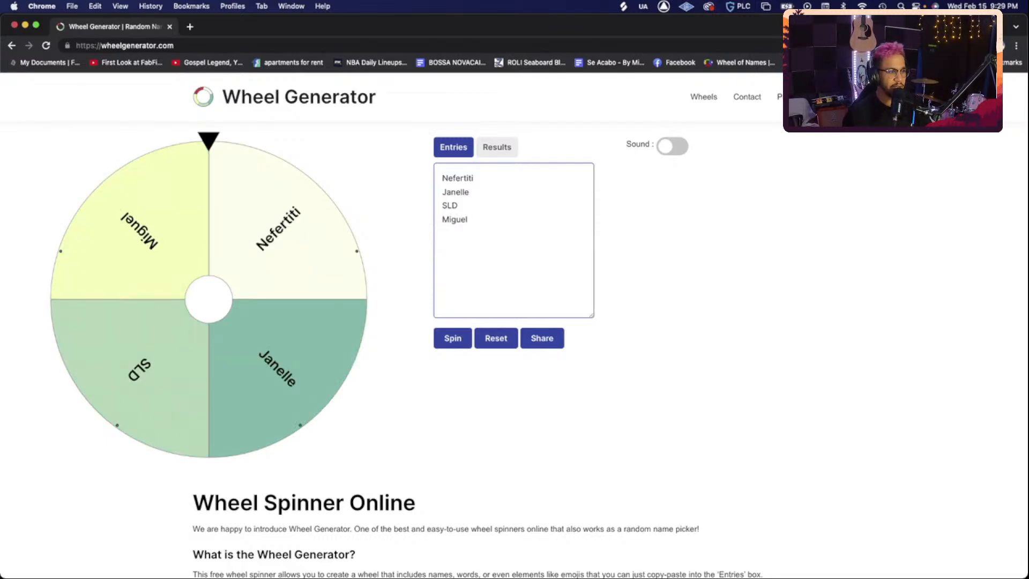
{"action": "key", "text": "BackSpace"}
{"action": "key", "text": "BackSpace"}
{"action": "key", "text": "BackSpace"}
{"action": "key", "text": "BackSpace"}
{"action": "key", "text": "BackSpace"}
{"action": "key", "text": "BackSpace"}
{"action": "type", "text": "Lawd"}
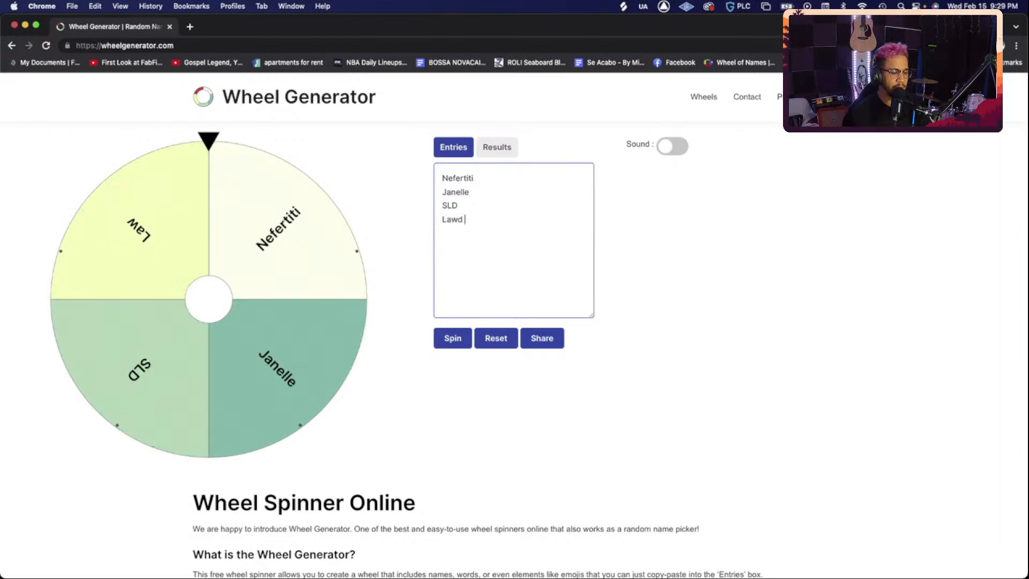
{"action": "type", "text": " Ito"}
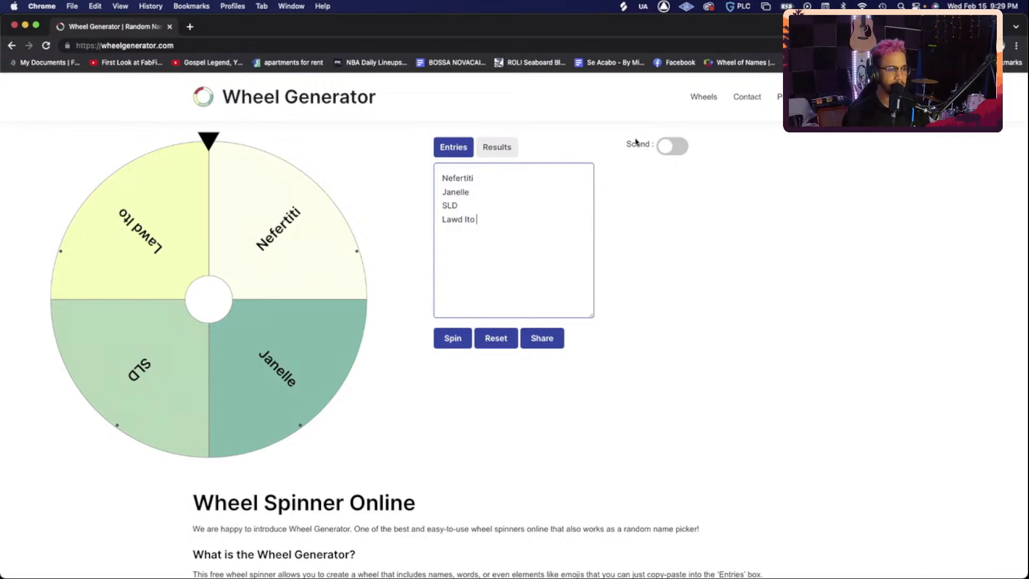
- Turn on the wheel's sound, spin it, and dismiss the winner announcement
{"action": "left_click", "coordinate": [680, 148]}
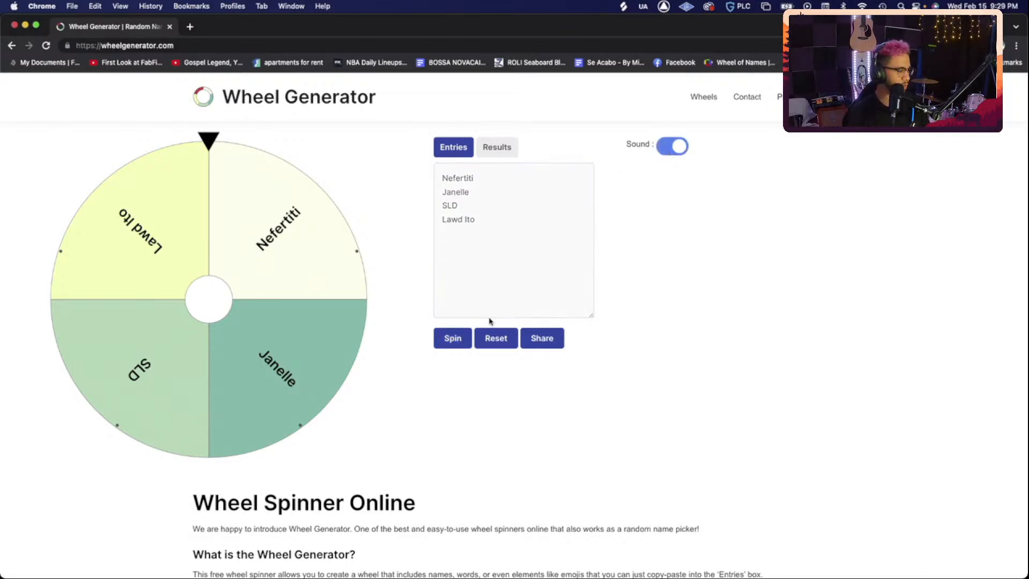
{"action": "left_click", "coordinate": [450, 340]}
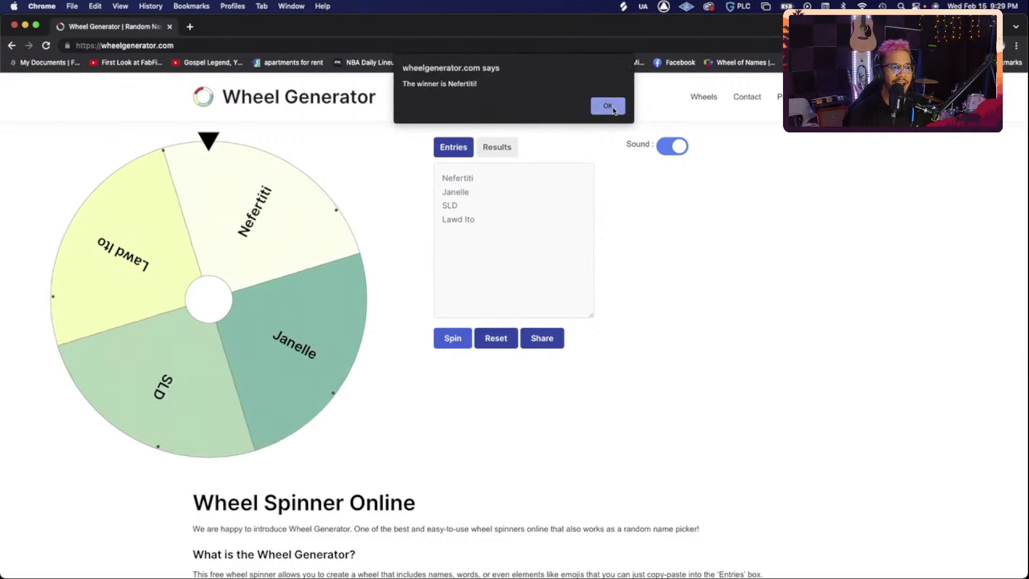
{"action": "left_click", "coordinate": [609, 106]}
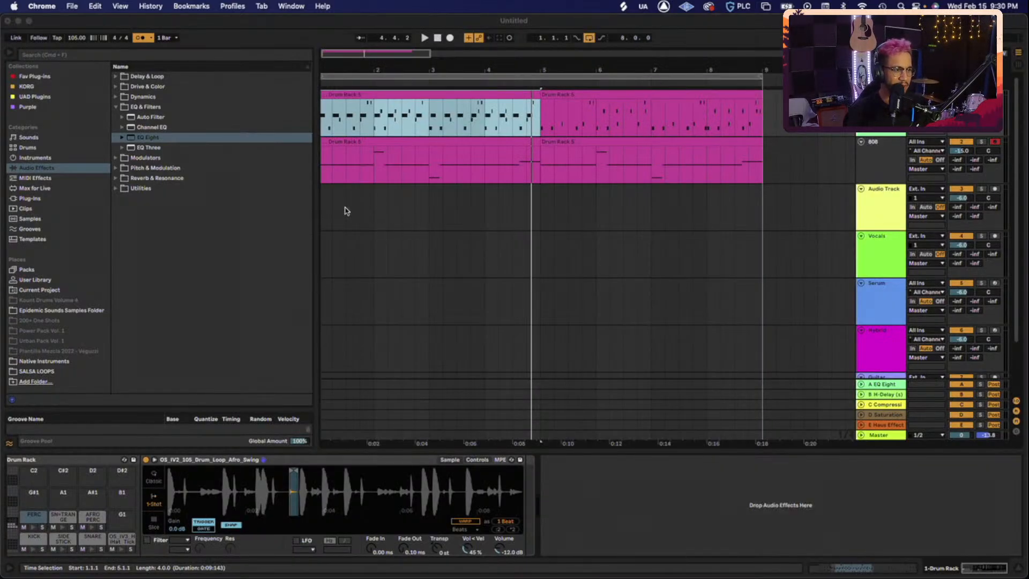
- Hide the browser and zoom the arrangement in on the drum clips
{"action": "left_click", "coordinate": [316, 199]}
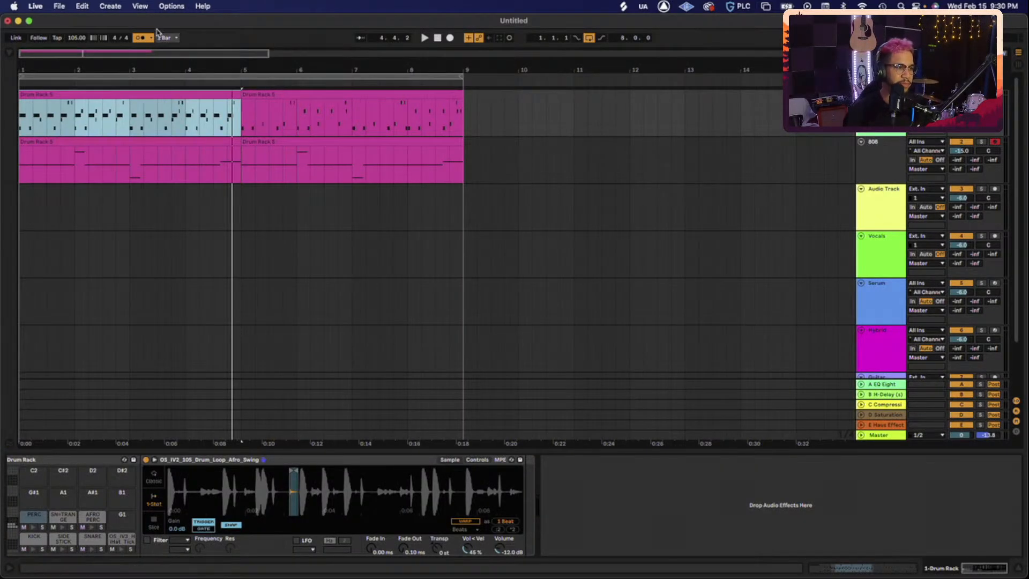
{"action": "left_click_drag", "start_coordinate": [161, 58], "coordinate": [107, 58]}
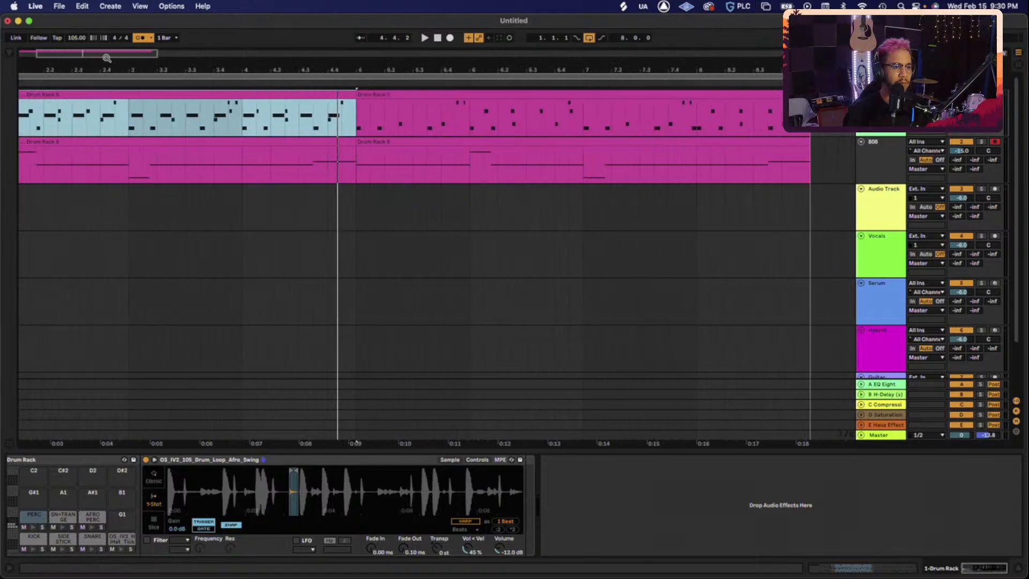
{"action": "scroll", "coordinate": [273, 269], "scroll_direction": "left", "scroll_amount": 4}
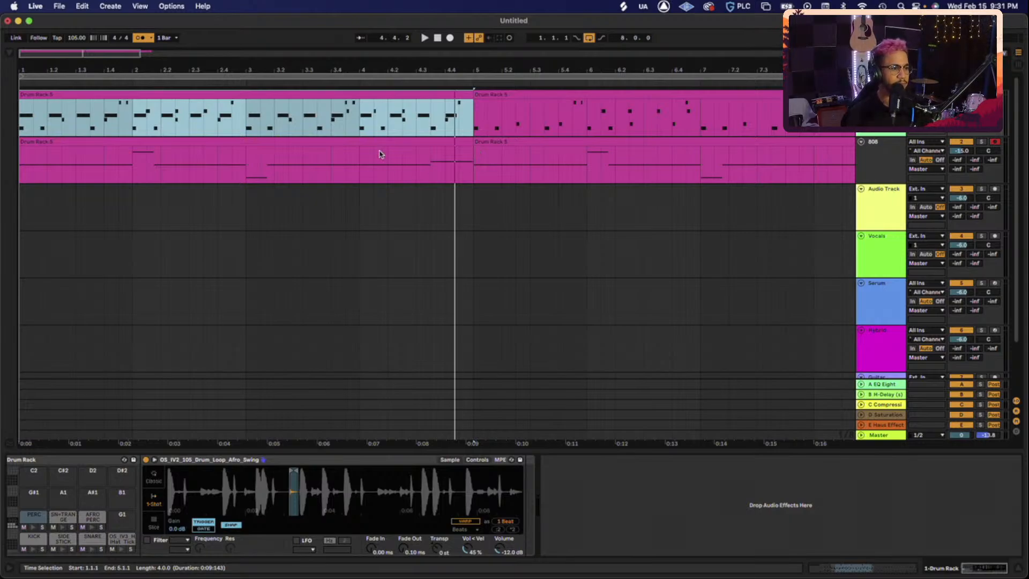
{"action": "scroll", "coordinate": [309, 168], "scroll_direction": "down", "scroll_amount": 5}
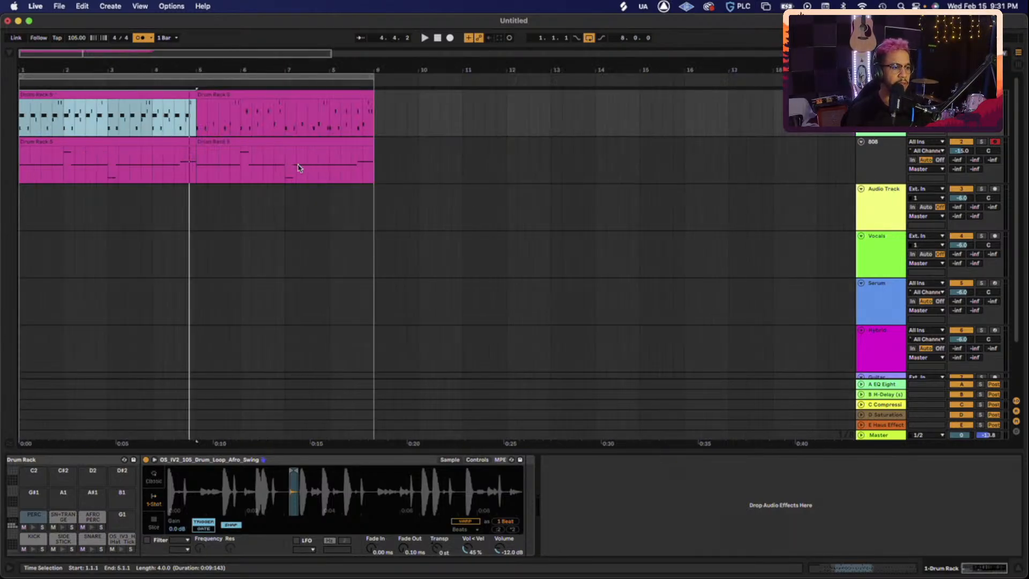
{"action": "scroll", "coordinate": [216, 157], "scroll_direction": "down", "scroll_amount": 1}
{"action": "scroll", "coordinate": [216, 156], "scroll_direction": "up", "scroll_amount": 5}
{"action": "scroll", "coordinate": [216, 156], "scroll_direction": "left", "scroll_amount": 4}
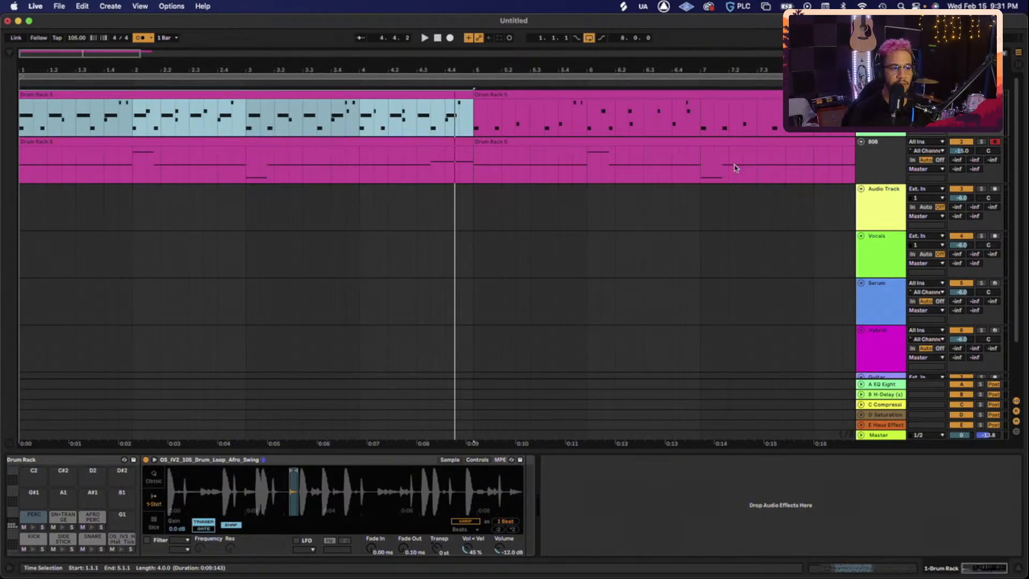
- Show the Audio Track's EQ Eight and Utility devices and switch off the 808 track
{"action": "left_click", "coordinate": [868, 203]}
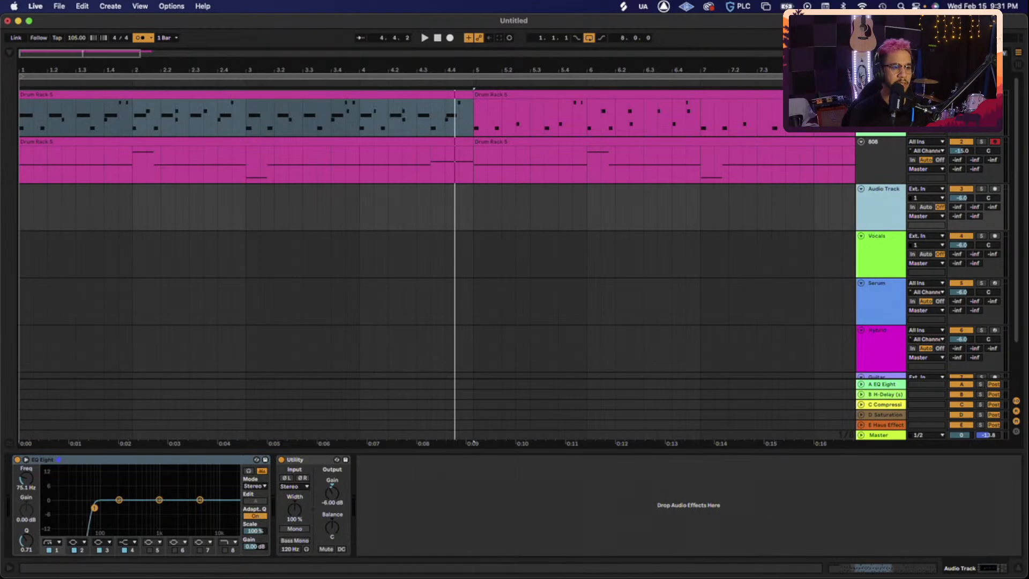
{"action": "left_click", "coordinate": [960, 94]}
{"action": "left_click", "coordinate": [959, 142]}
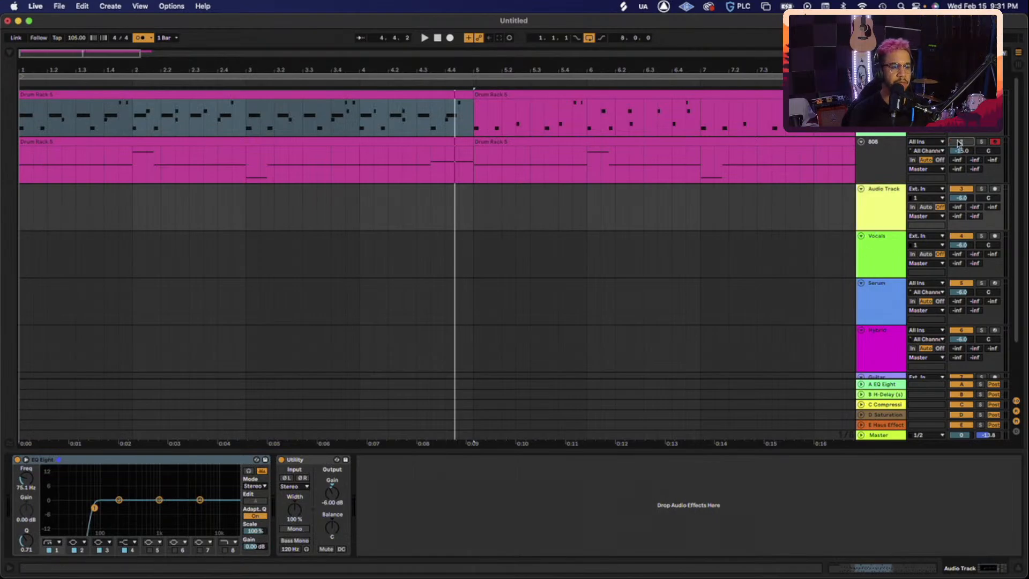
- Bring Splice to the front and clear the old HIHAT search
{"action": "key", "text": "ctrl+Up"}
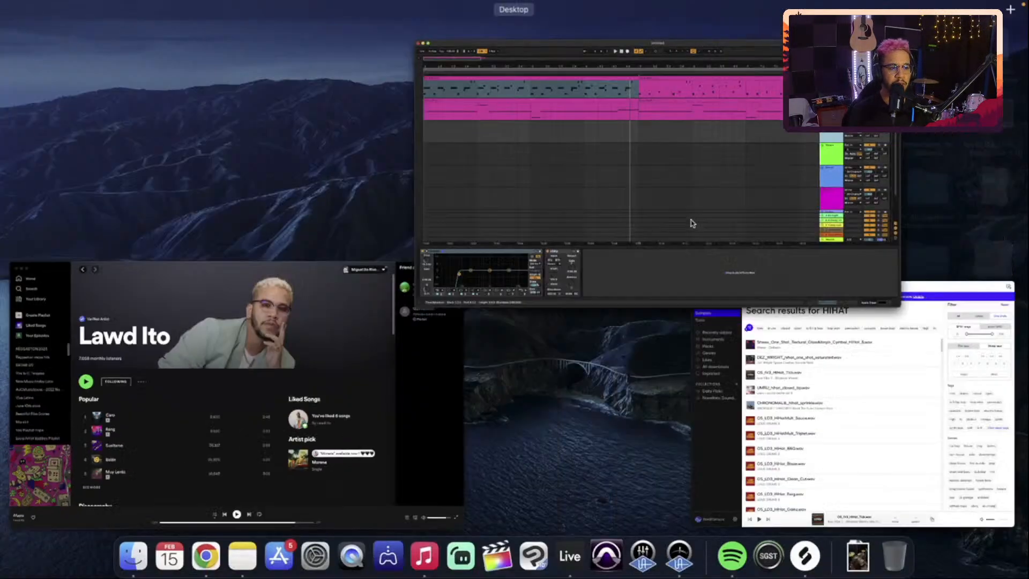
{"action": "left_click", "coordinate": [853, 448]}
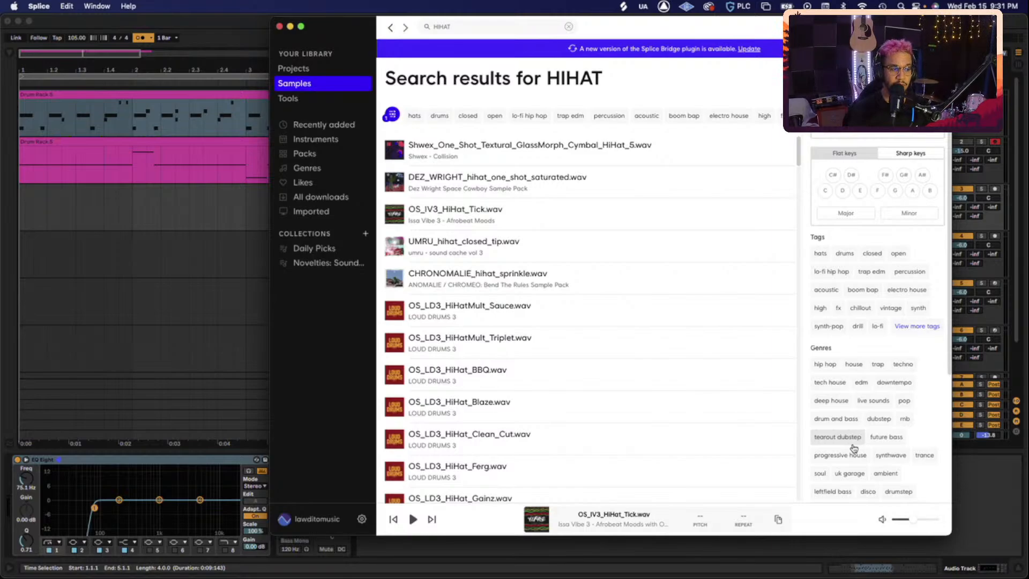
{"action": "left_click", "coordinate": [522, 25]}
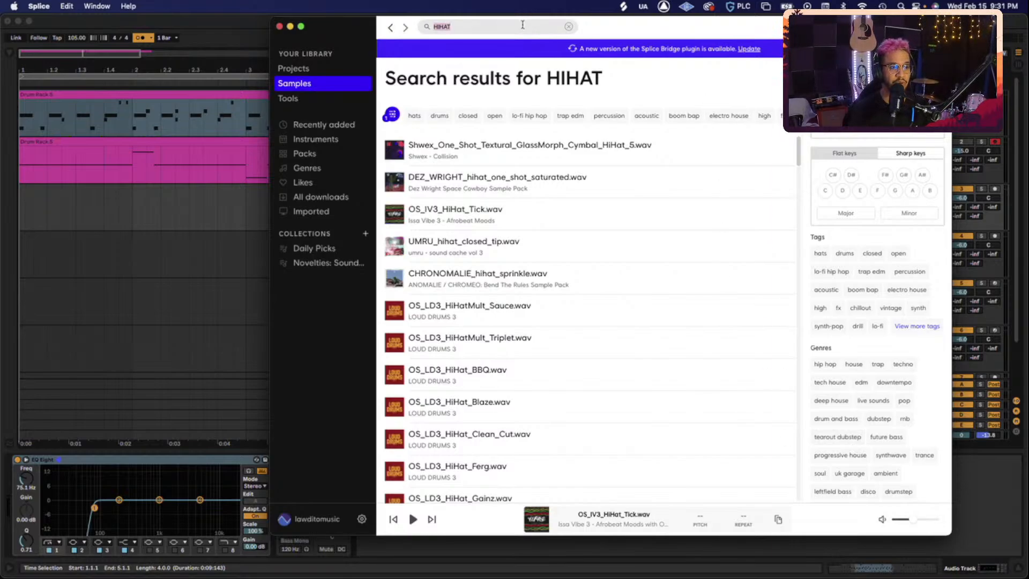
{"action": "key", "text": "BackSpace"}
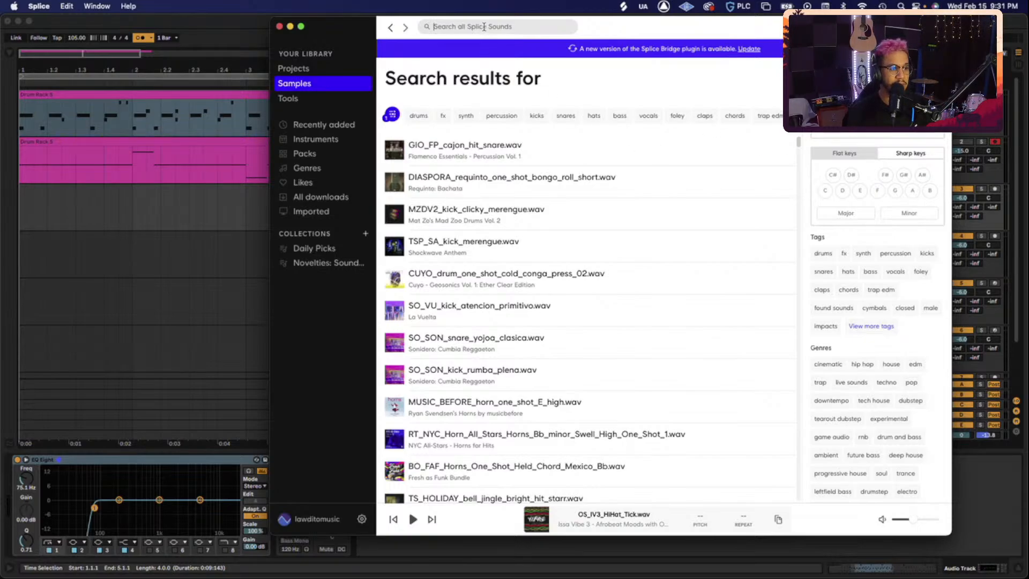
- Search Splice for drum samples under the drums tag, previewing several loops up to the azusa loop
{"action": "type", "text": "drum"}
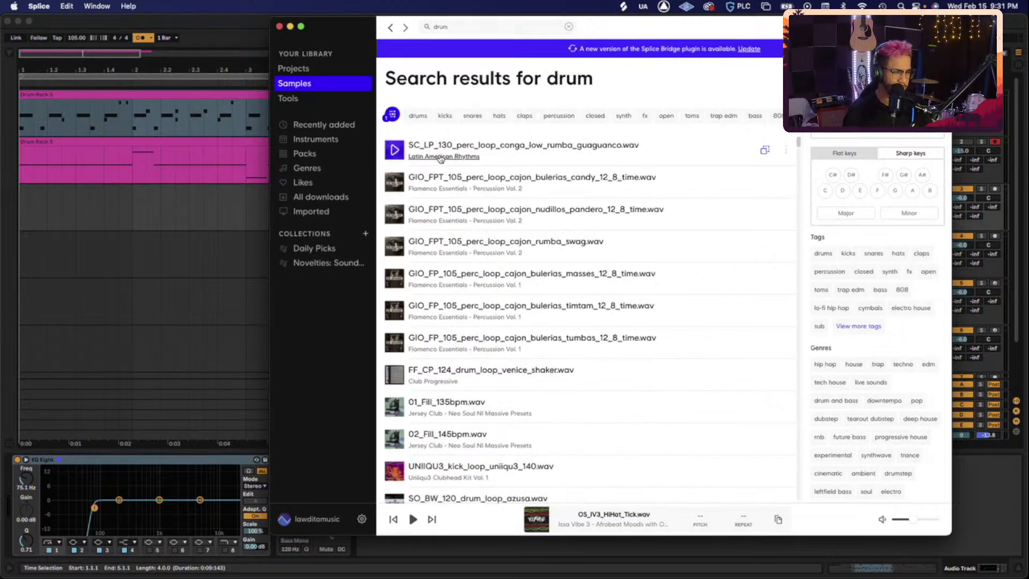
{"action": "left_click", "coordinate": [394, 149]}
{"action": "left_click", "coordinate": [394, 183]}
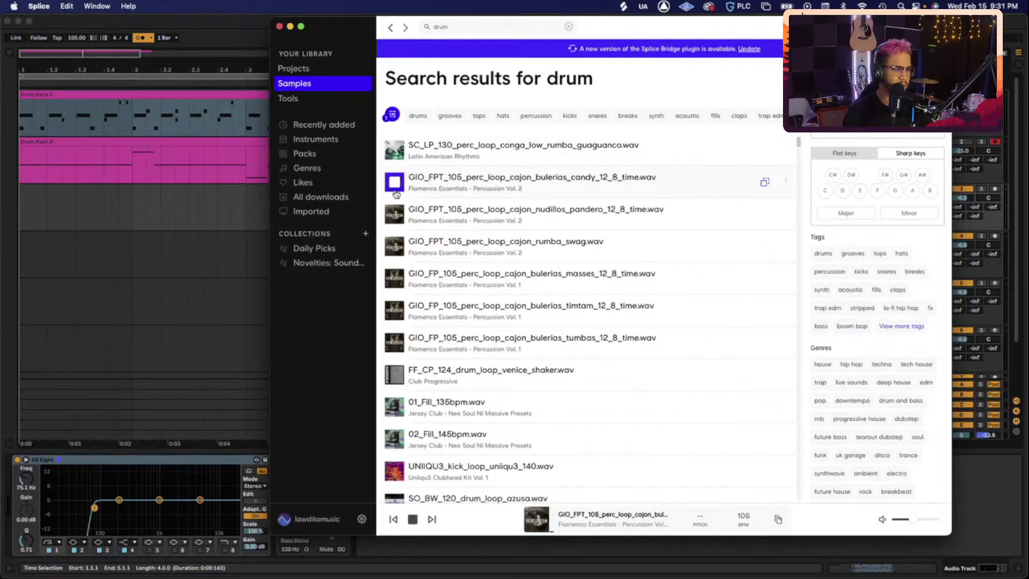
{"action": "left_click", "coordinate": [417, 115]}
{"action": "left_click", "coordinate": [399, 214]}
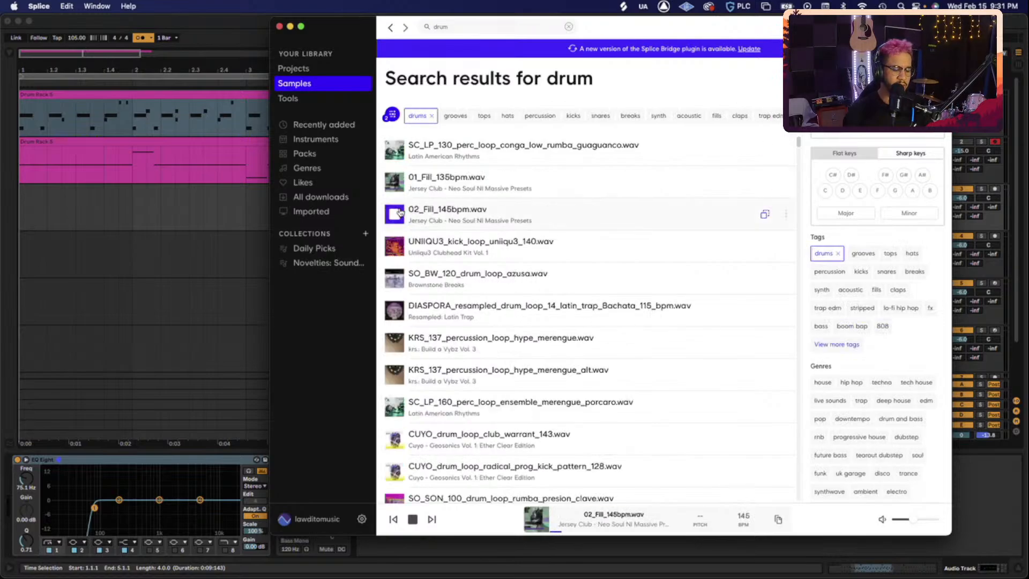
{"action": "key", "text": "Down"}
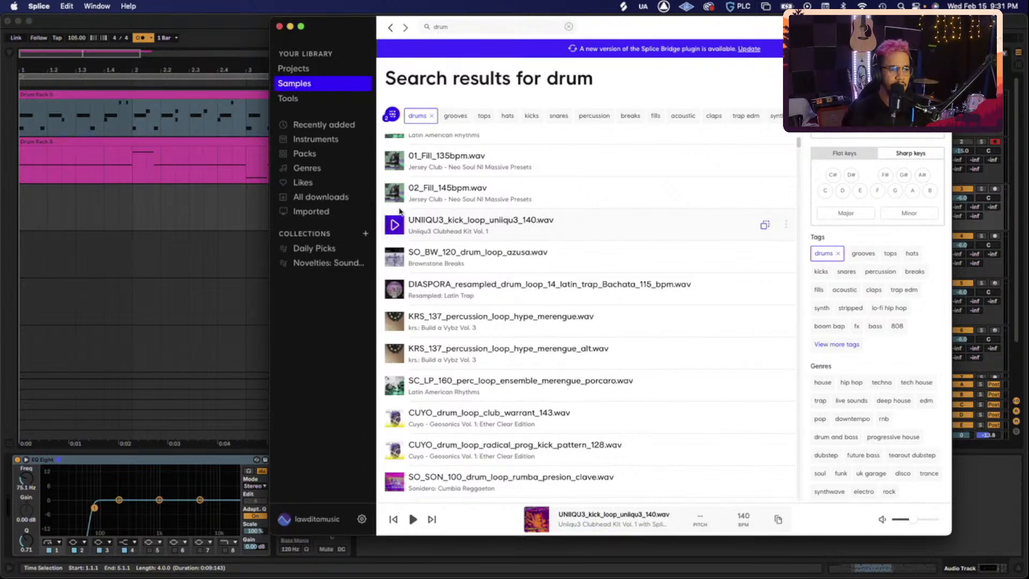
{"action": "key", "text": "Down"}
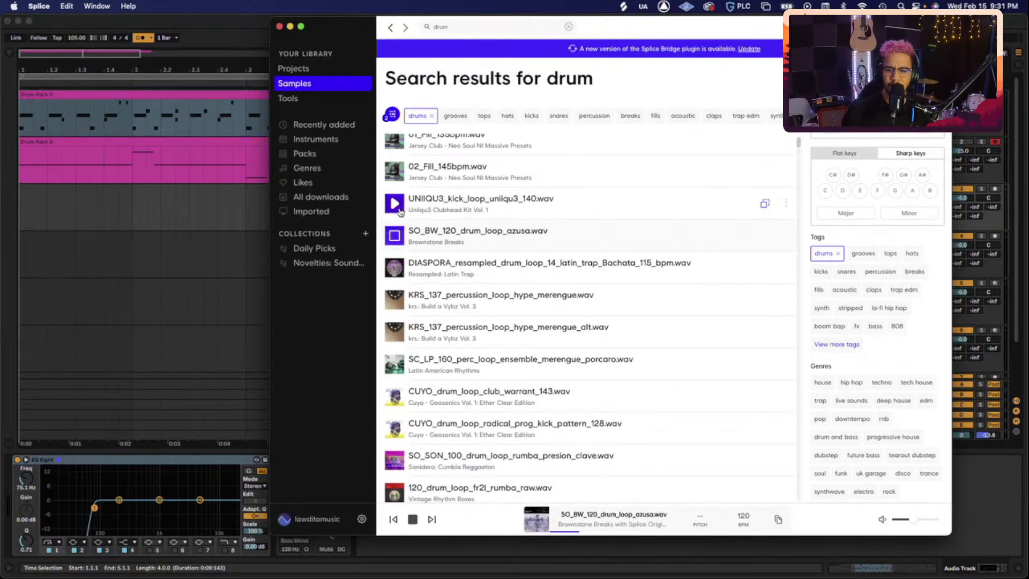
- Drag SO_BW_120_drum_loop_azusa.wav onto Ableton's Audio Track
{"action": "key", "text": "space"}
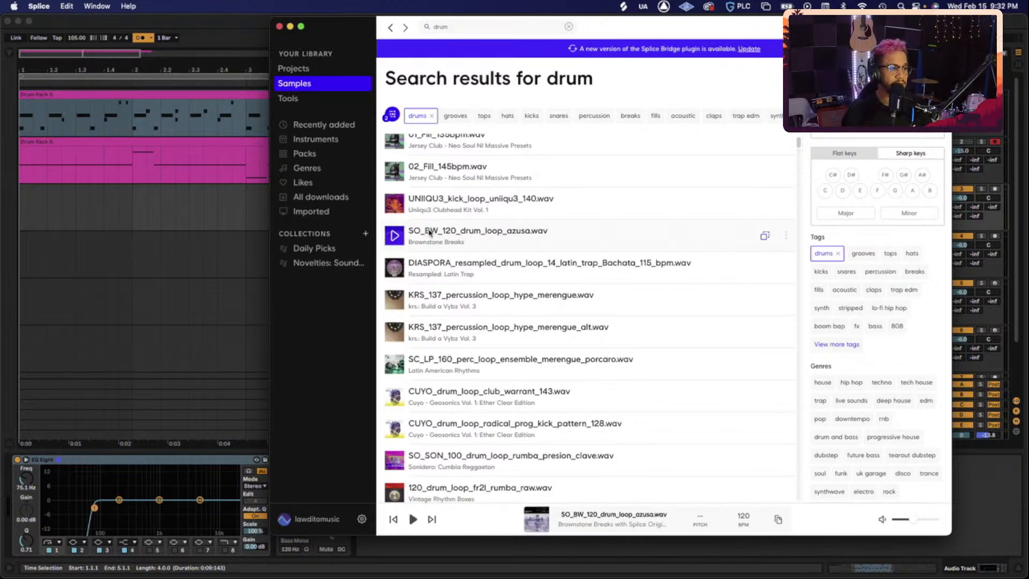
{"action": "left_click_drag", "start_coordinate": [429, 232], "coordinate": [21, 216]}
{"action": "left_click", "coordinate": [89, 200]}
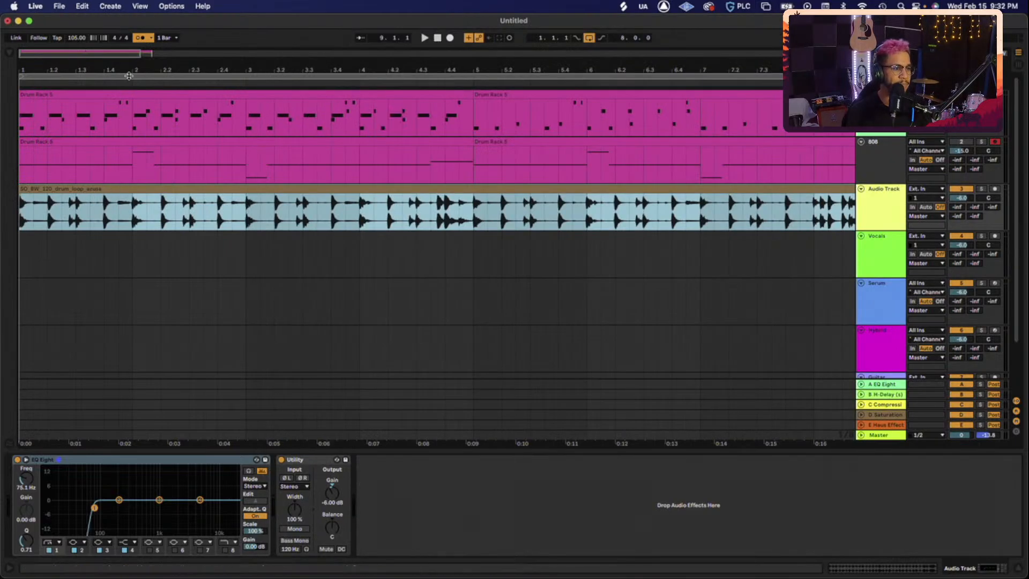
- Convert the SO_BW_120 drum loop clip's drums into a new Drums to MIDI track
{"action": "left_click_drag", "start_coordinate": [90, 51], "coordinate": [142, 56]}
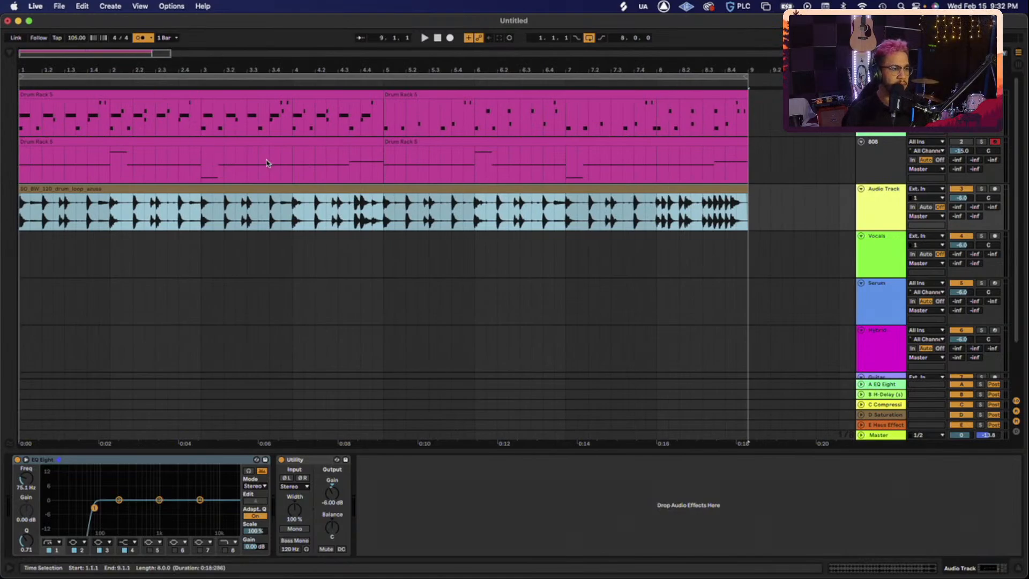
{"action": "right_click", "coordinate": [239, 187]}
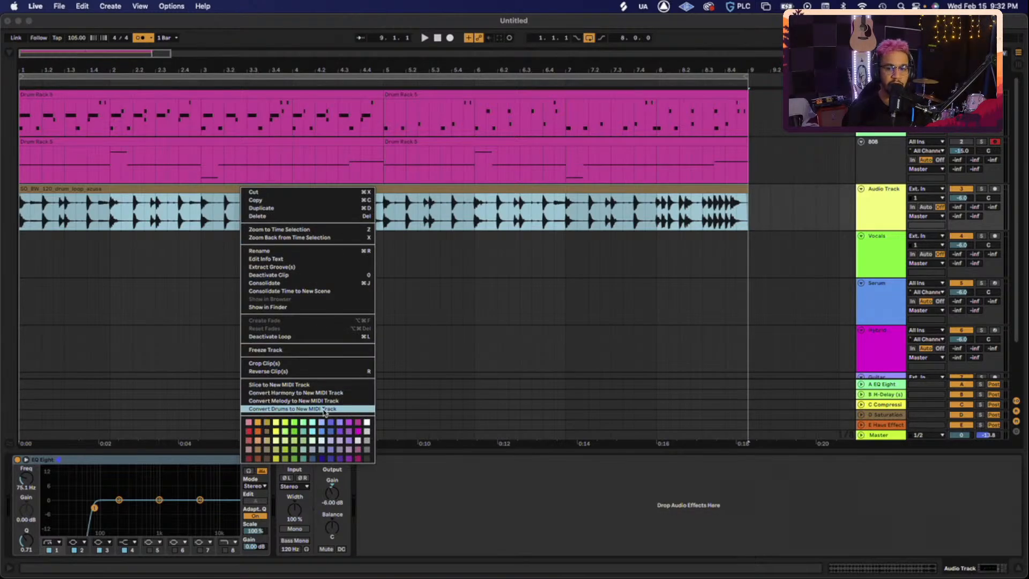
{"action": "left_click", "coordinate": [324, 409]}
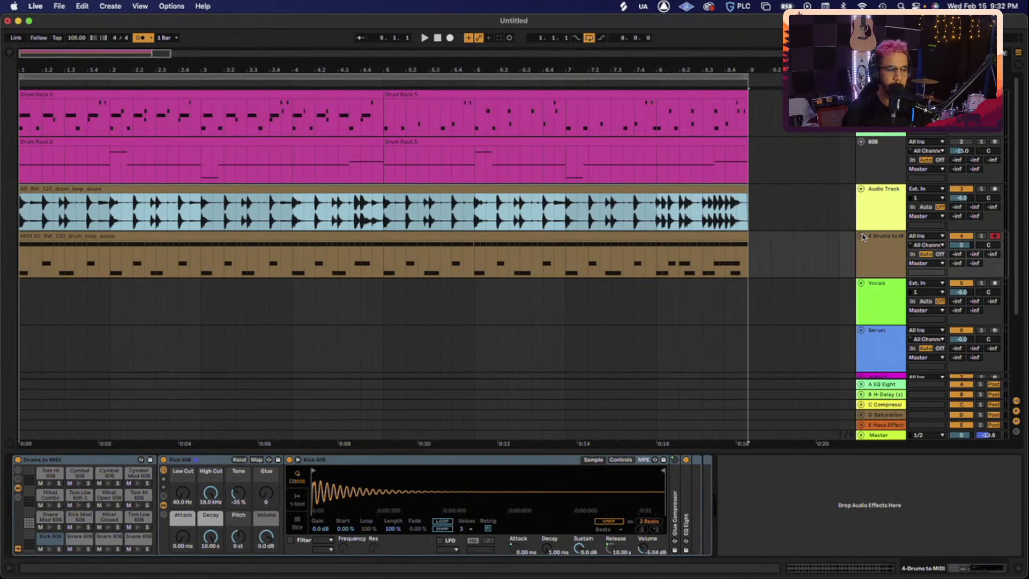
- Solo the original loop track, set the tempo to 120 BPM and play it
{"action": "left_click", "coordinate": [982, 189]}
{"action": "key", "text": "space"}
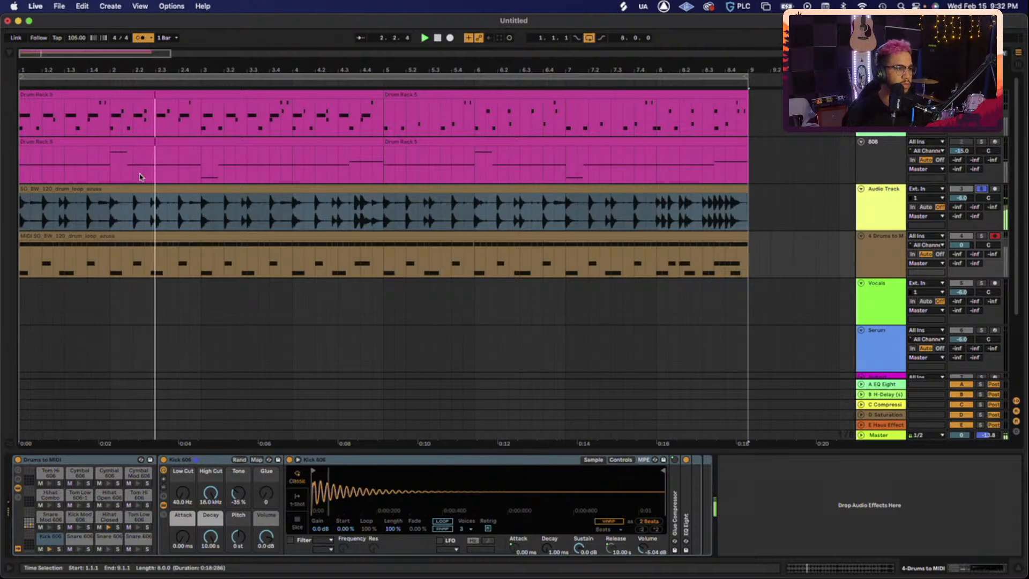
{"action": "left_click", "coordinate": [79, 39]}
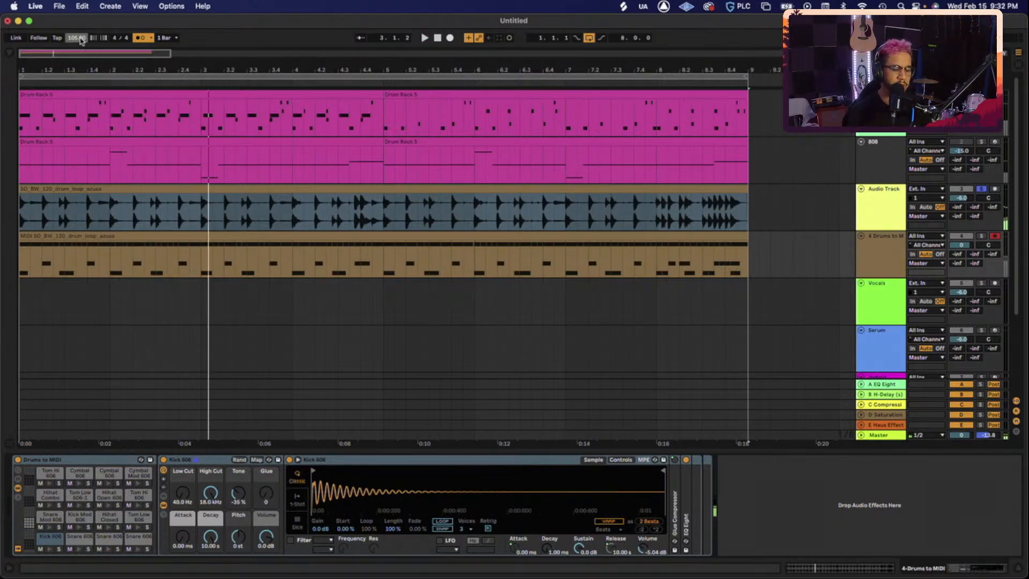
{"action": "key", "text": "Up"}
{"action": "key", "text": "Up"}
{"action": "key", "text": "Up"}
{"action": "key", "text": "Up"}
{"action": "key", "text": "Up"}
{"action": "key", "text": "Up"}
{"action": "key", "text": "Up"}
{"action": "key", "text": "Up"}
{"action": "key", "text": "Up"}
{"action": "key", "text": "Up"}
{"action": "key", "text": "Up"}
{"action": "key", "text": "Up"}
{"action": "key", "text": "Up"}
{"action": "key", "text": "Up"}
{"action": "key", "text": "Up"}
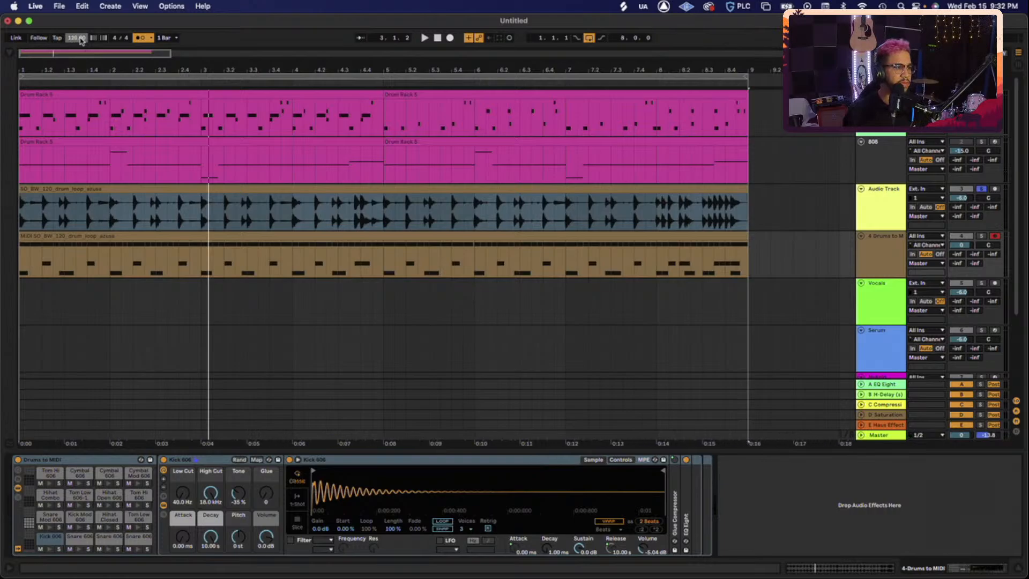
{"action": "key", "text": "space"}
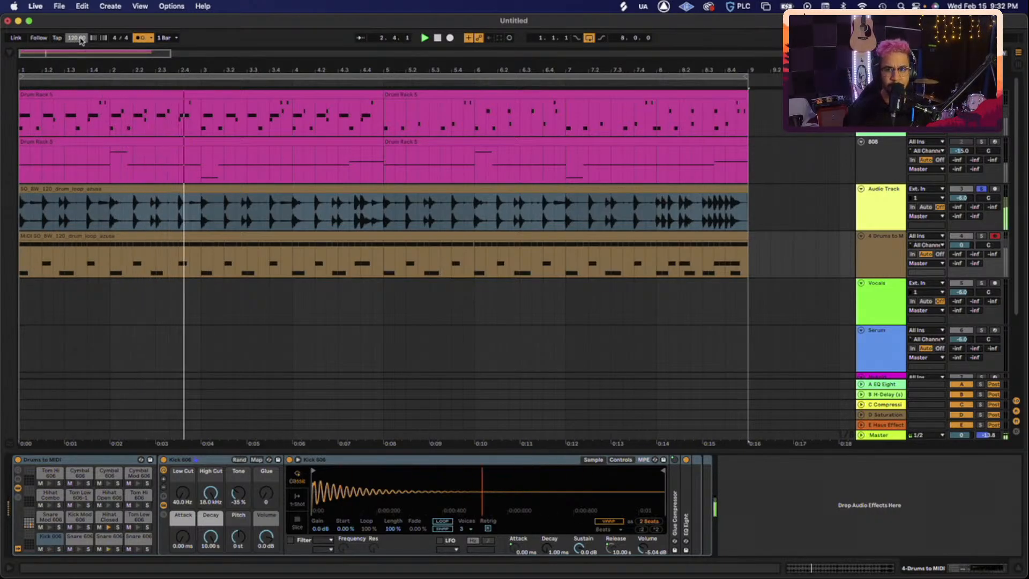
- Solo the Drums to MIDI track instead and play its converted 606 drums
{"action": "left_click", "coordinate": [409, 206]}
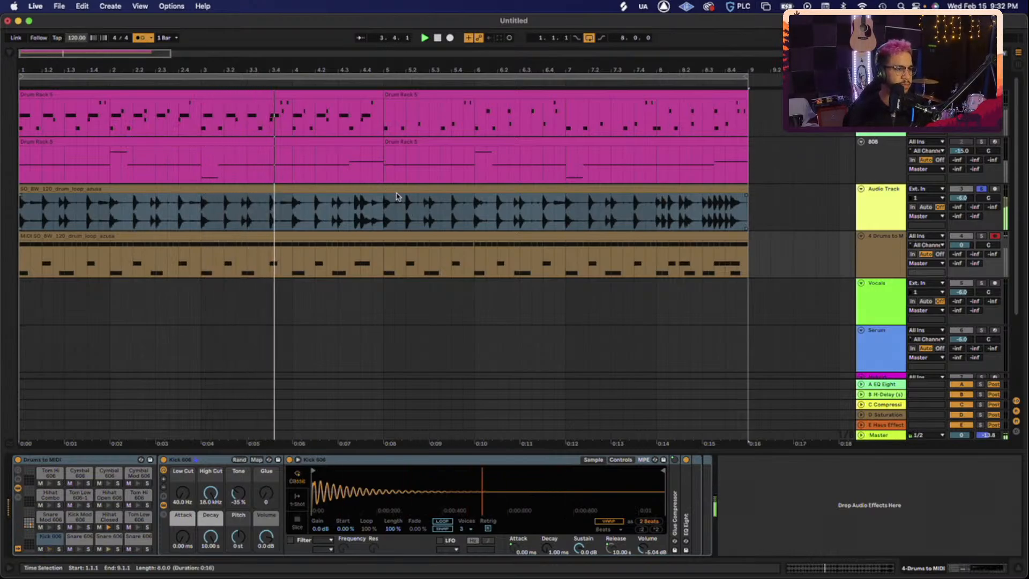
{"action": "left_click", "coordinate": [397, 196]}
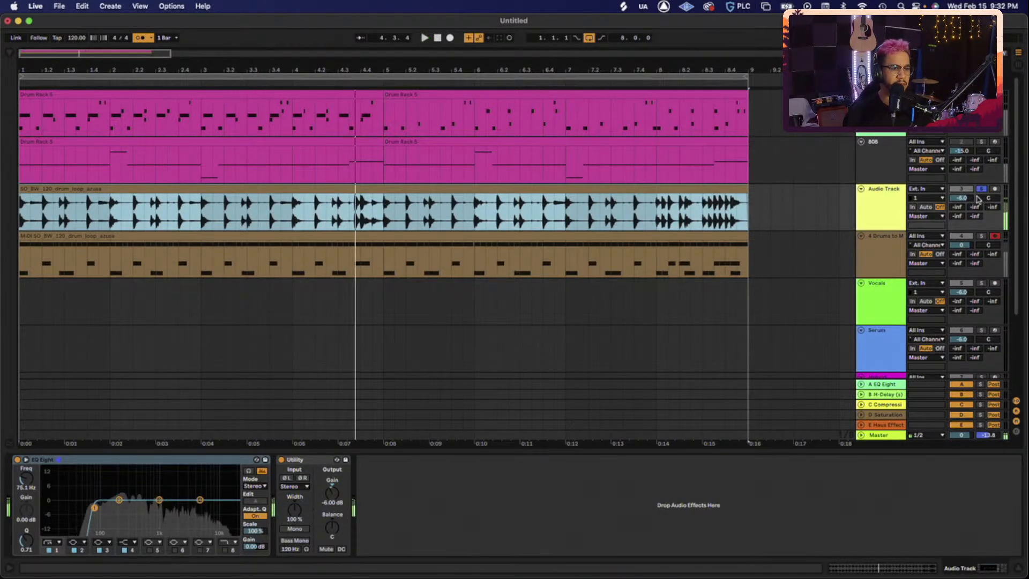
{"action": "left_click", "coordinate": [981, 237]}
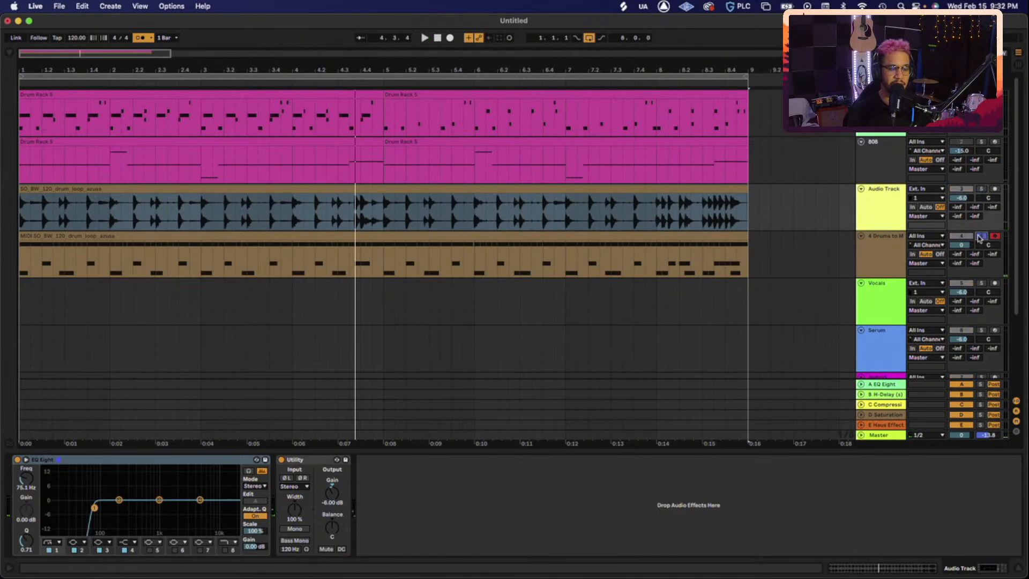
{"action": "left_click", "coordinate": [883, 258]}
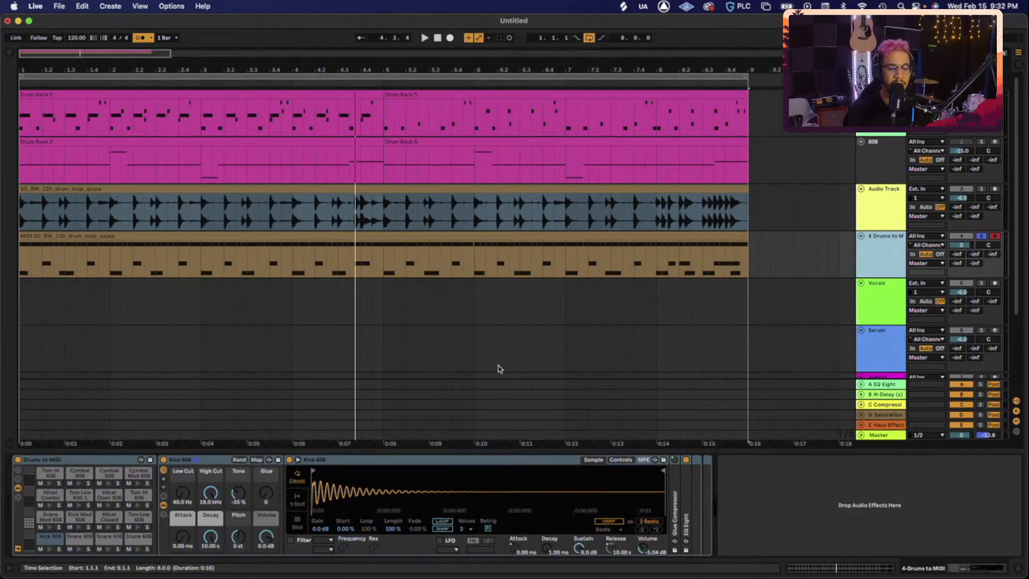
{"action": "key", "text": "space"}
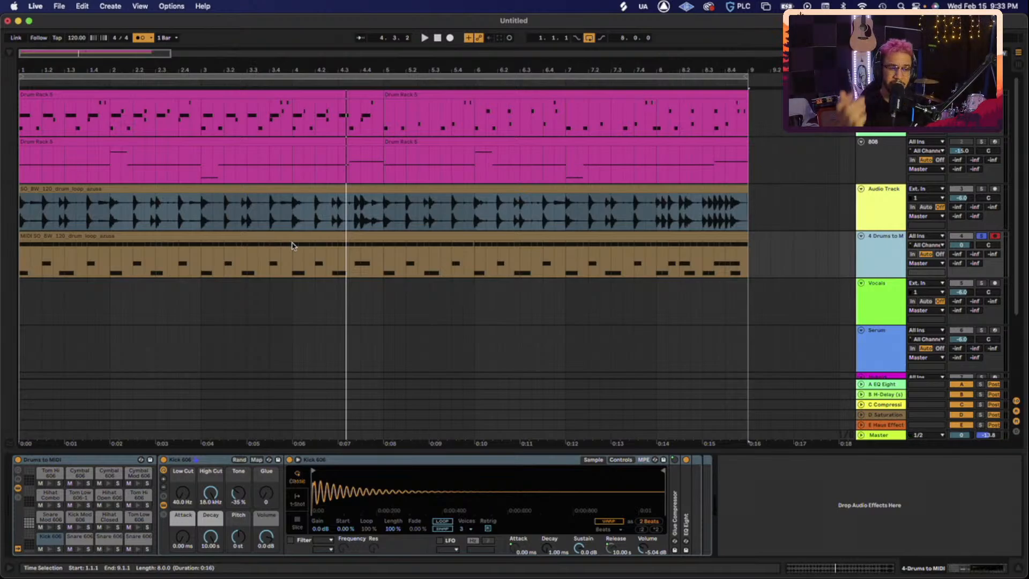
{"action": "double_click", "coordinate": [886, 248]}
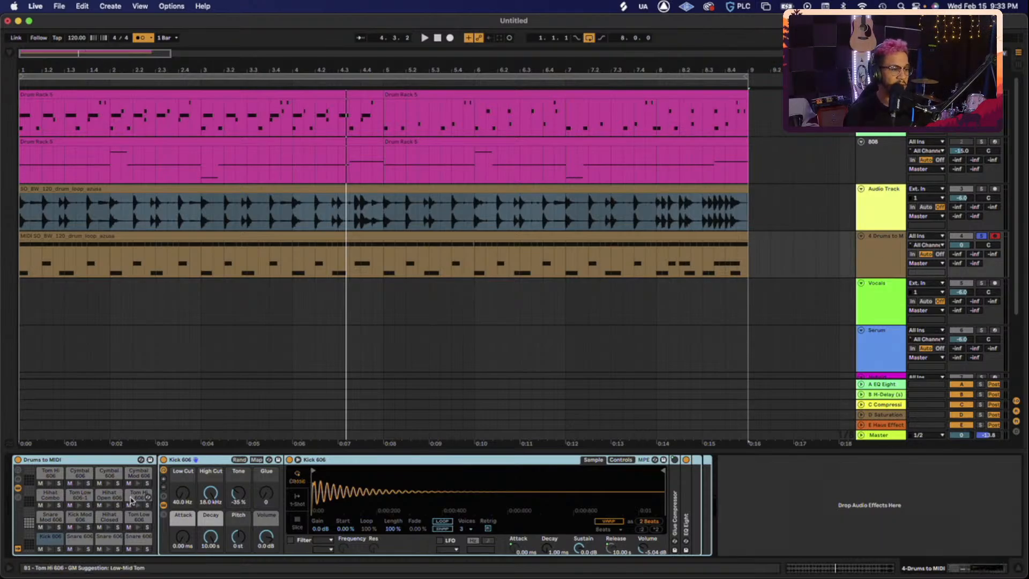
{"action": "left_click", "coordinate": [90, 245]}
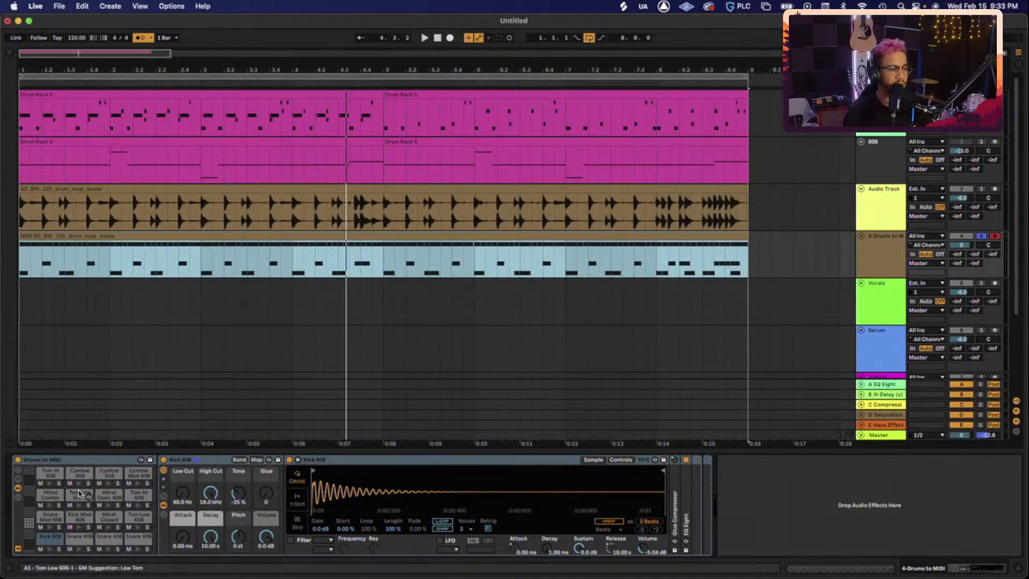
{"action": "key", "text": "space"}
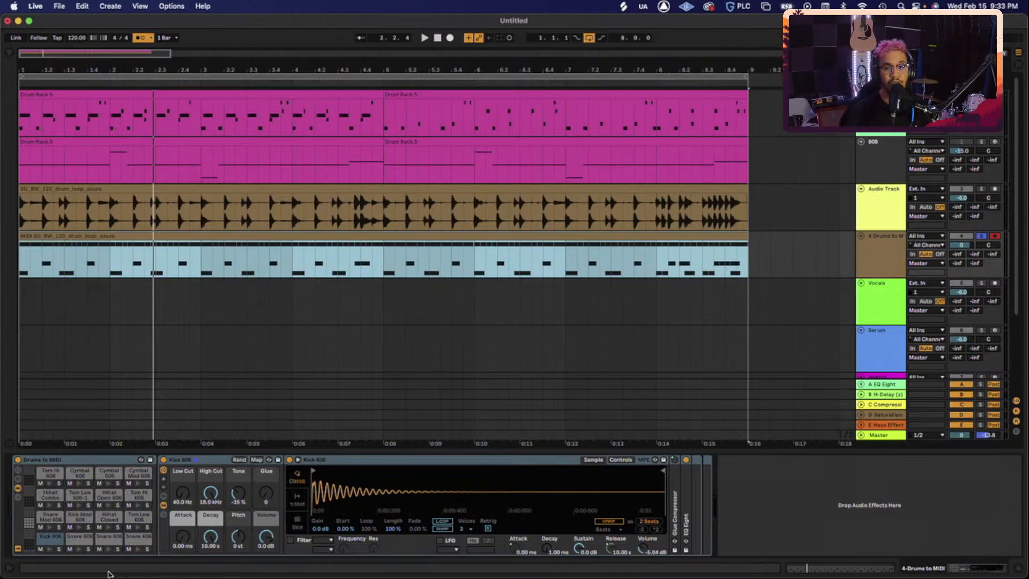
{"action": "mouse_move", "coordinate": [94, 575]}
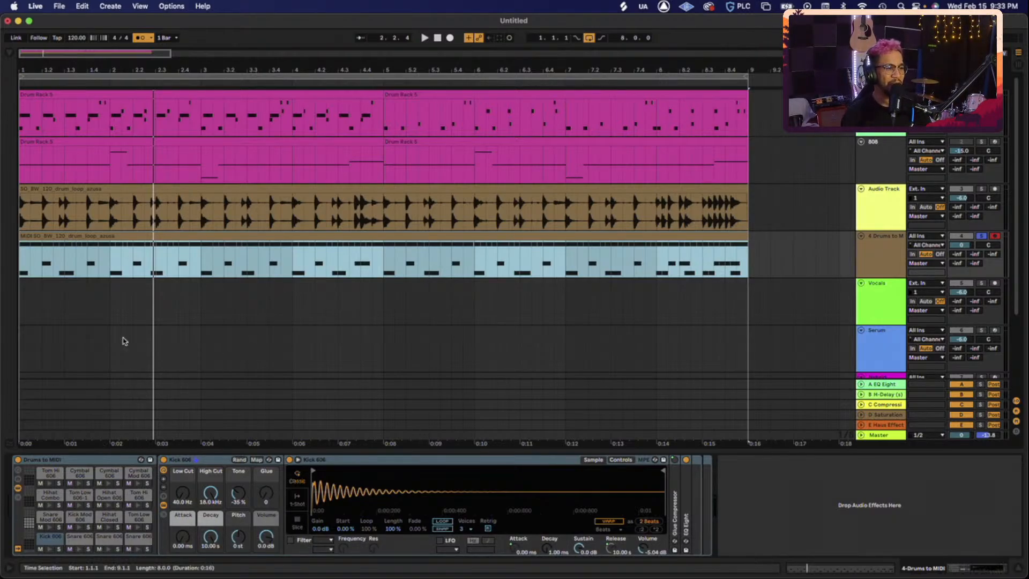
{"action": "key", "text": "space"}
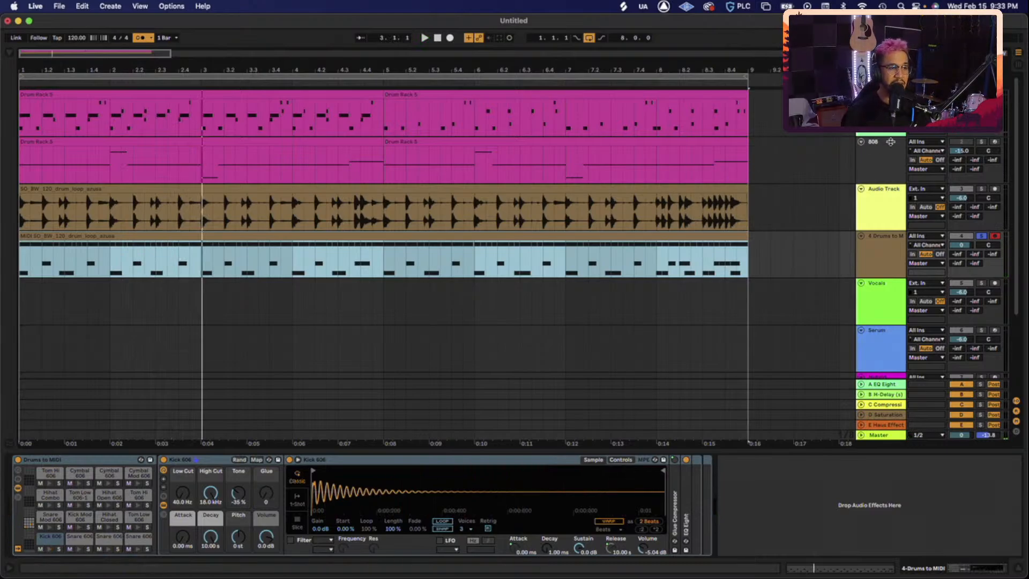
- Audition the first rack's KICK and the converted rack's Snare 606, then play the beat
{"action": "left_click", "coordinate": [880, 114]}
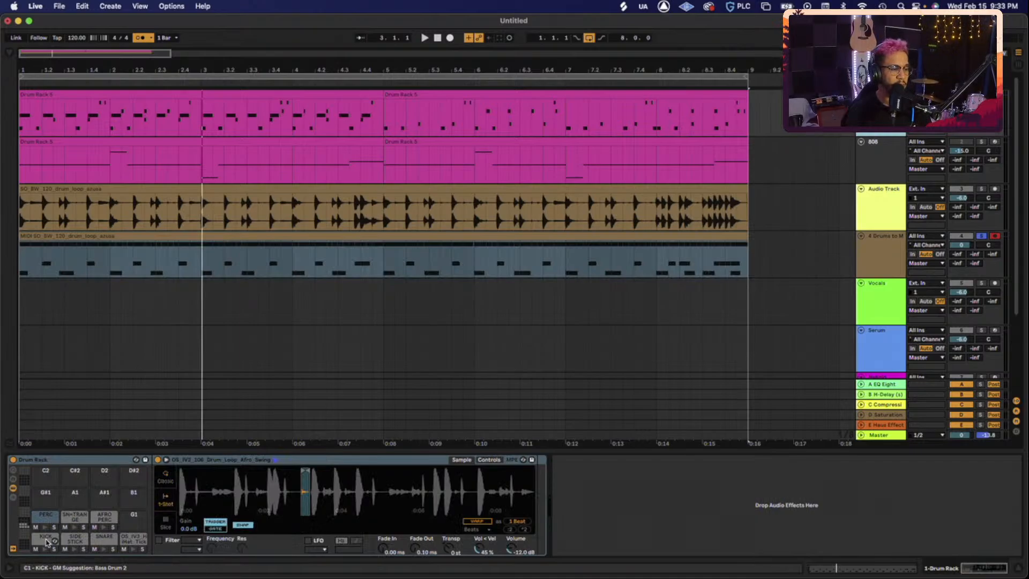
{"action": "left_click", "coordinate": [46, 538]}
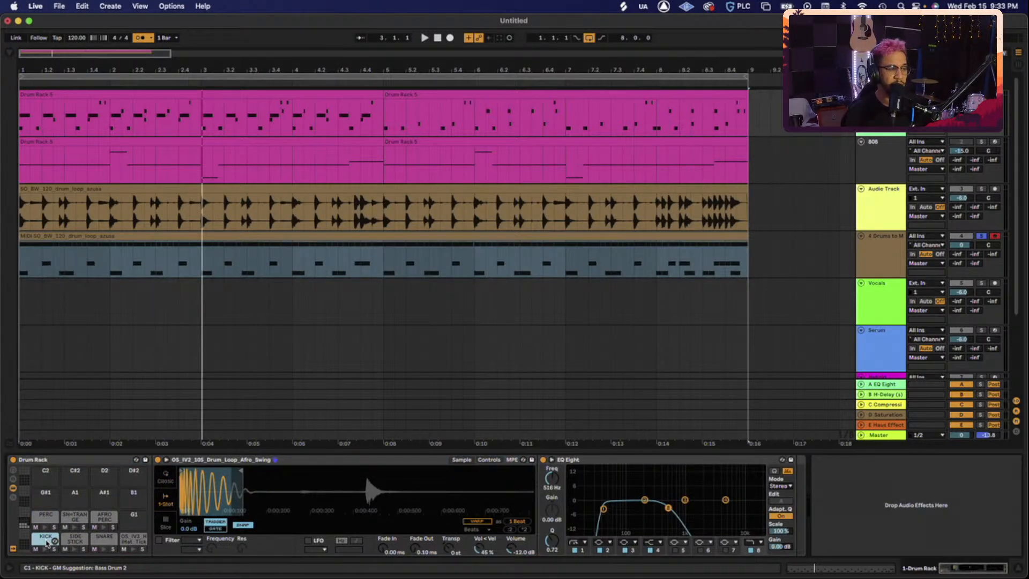
{"action": "left_click", "coordinate": [874, 262]}
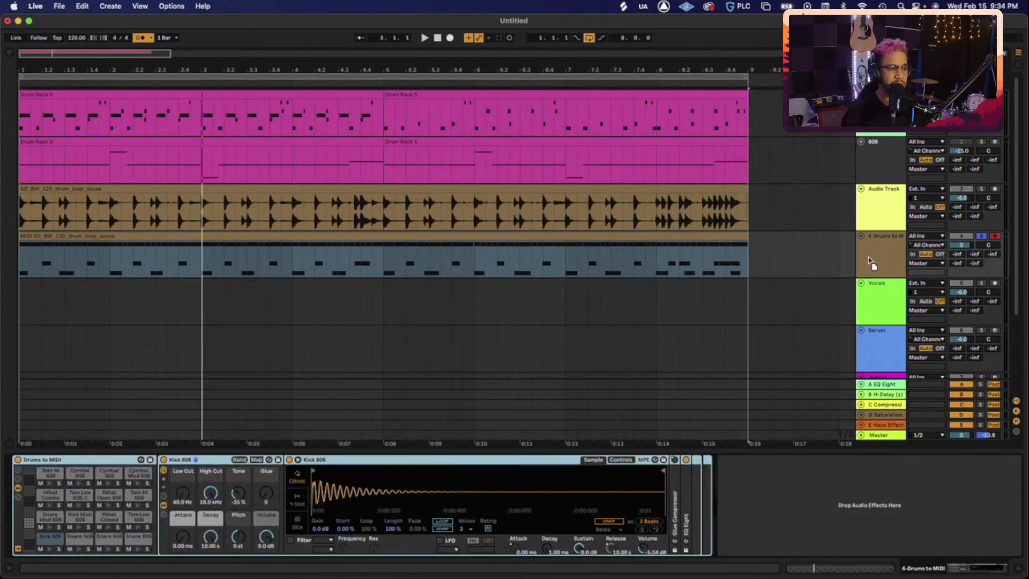
{"action": "left_click", "coordinate": [45, 536]}
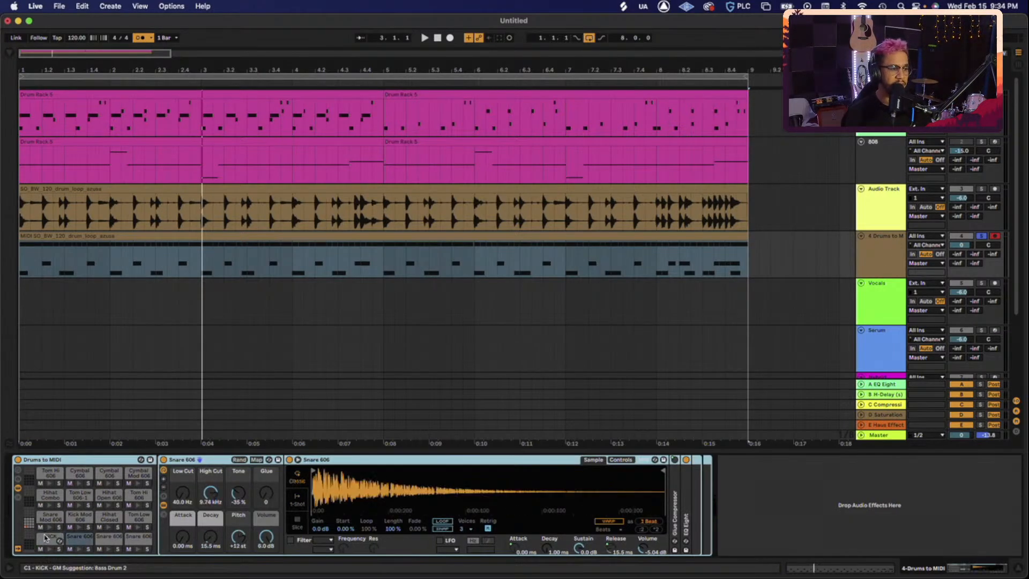
{"action": "key", "text": "space"}
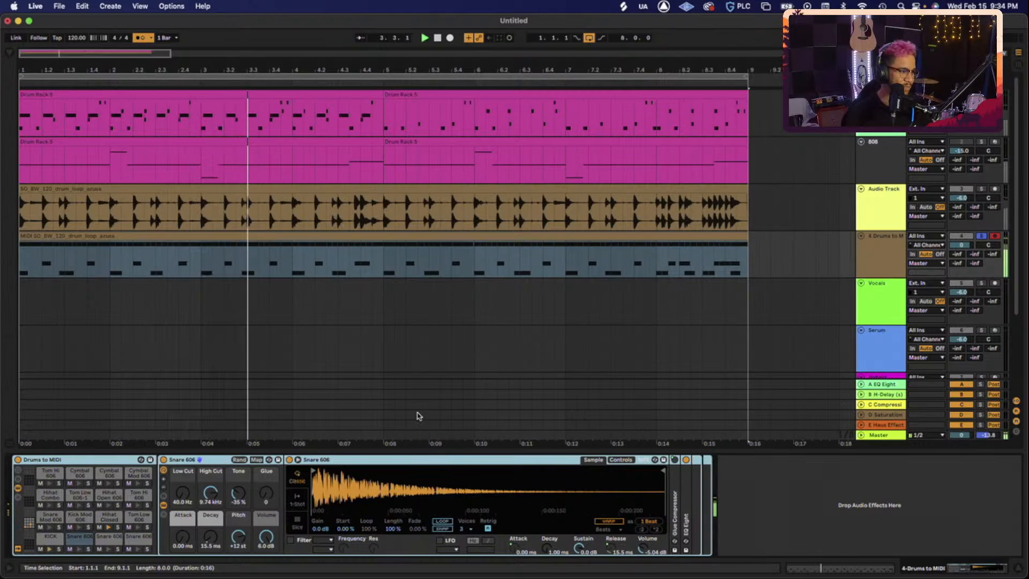
{"action": "key", "text": "space"}
- Replace the Drums to MIDI Snare 606 pad with Track 1's SNARE sample
{"action": "left_click", "coordinate": [881, 104]}
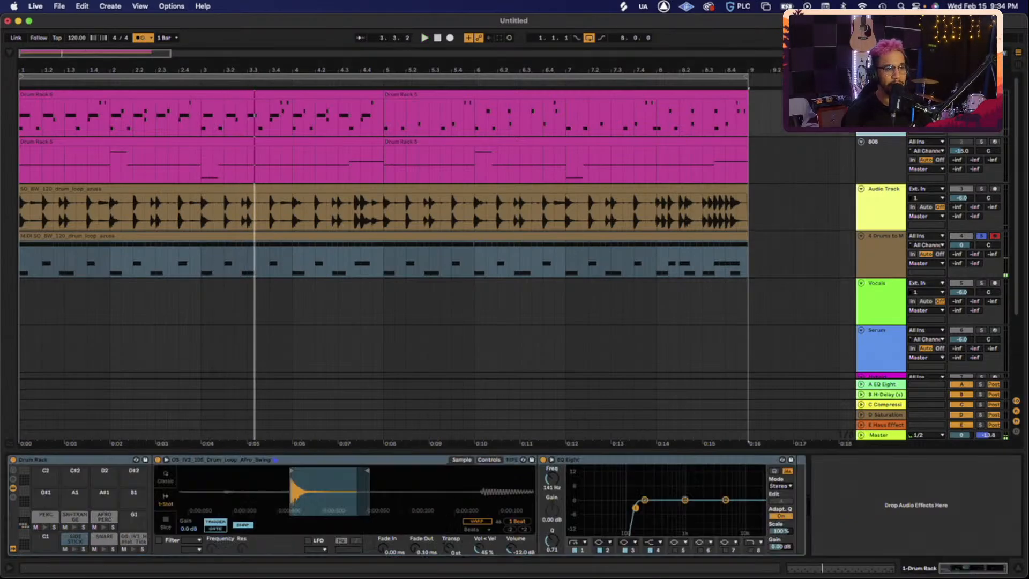
{"action": "left_click_drag", "start_coordinate": [105, 537], "coordinate": [885, 260]}
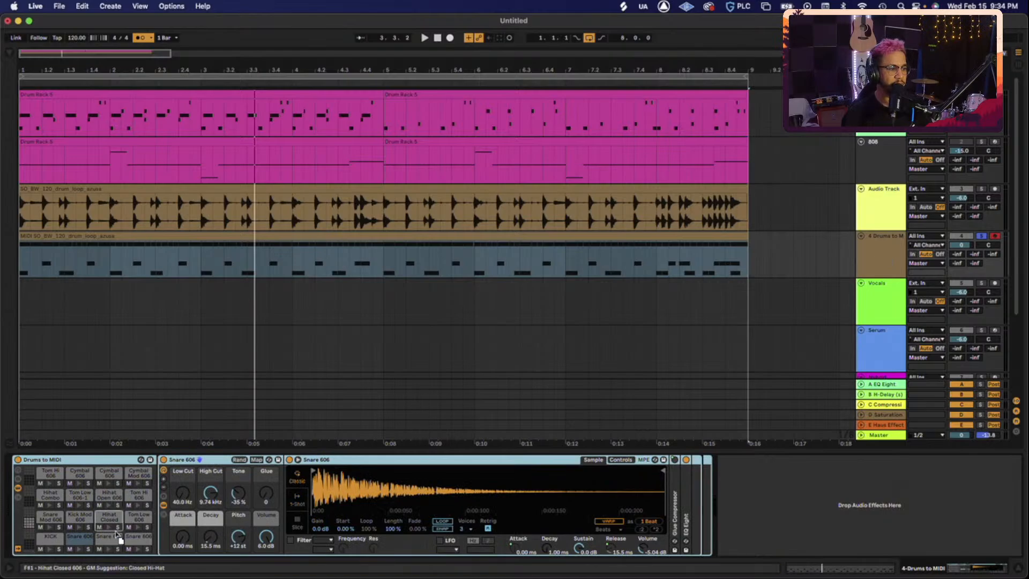
{"action": "left_click", "coordinate": [83, 541]}
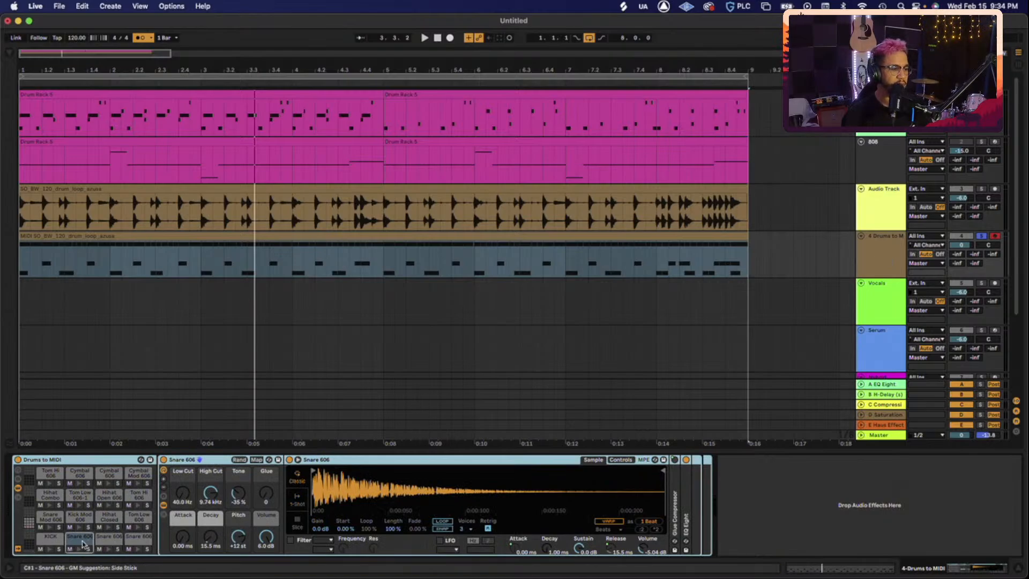
{"action": "key", "text": "space"}
{"action": "left_click_drag", "start_coordinate": [83, 544], "coordinate": [109, 541]}
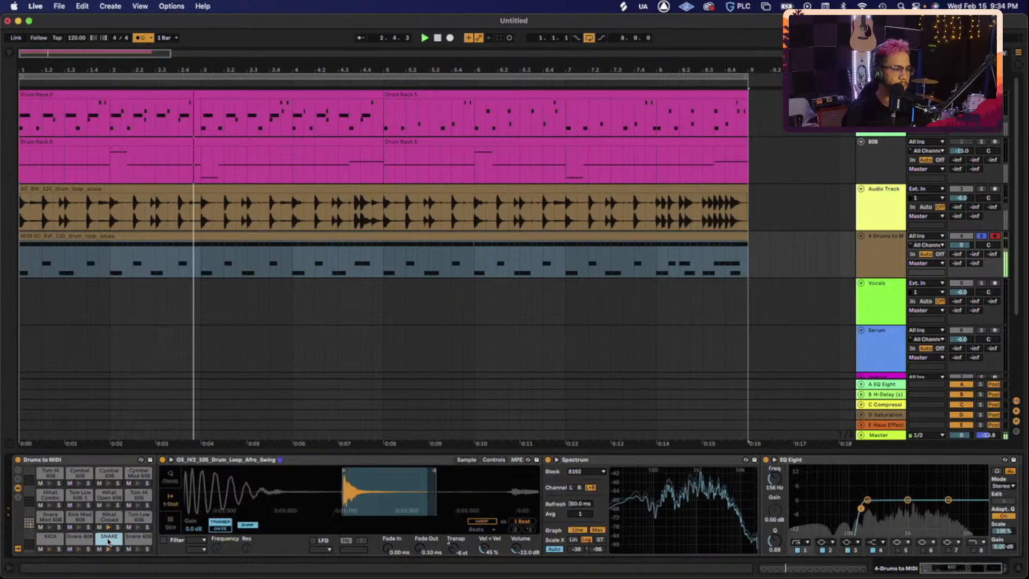
- Swap the Hihat Closed 606 pad for the OS_IV3_HiHat_Tick sample and play the beat
{"action": "left_click", "coordinate": [103, 520]}
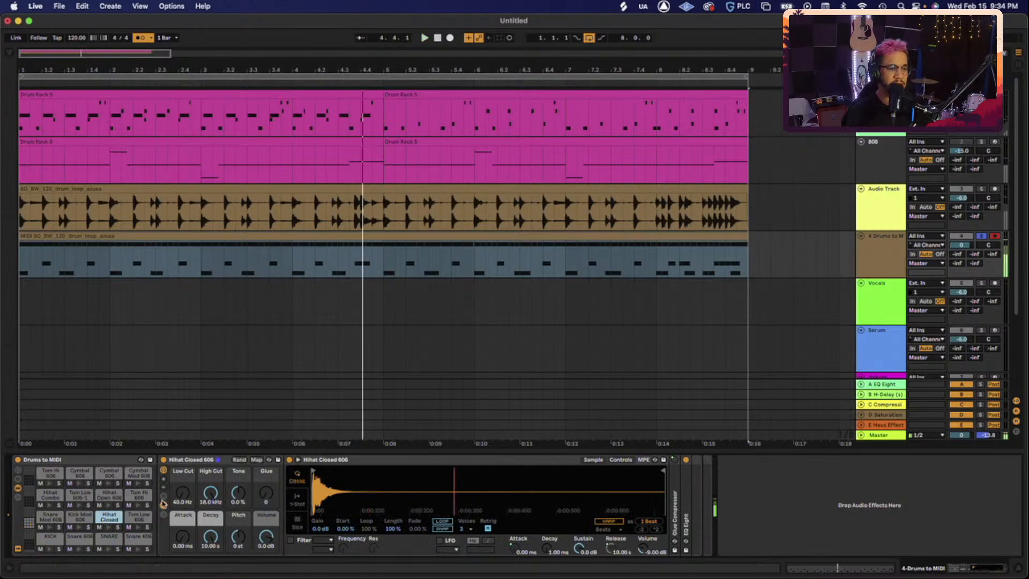
{"action": "left_click", "coordinate": [879, 222]}
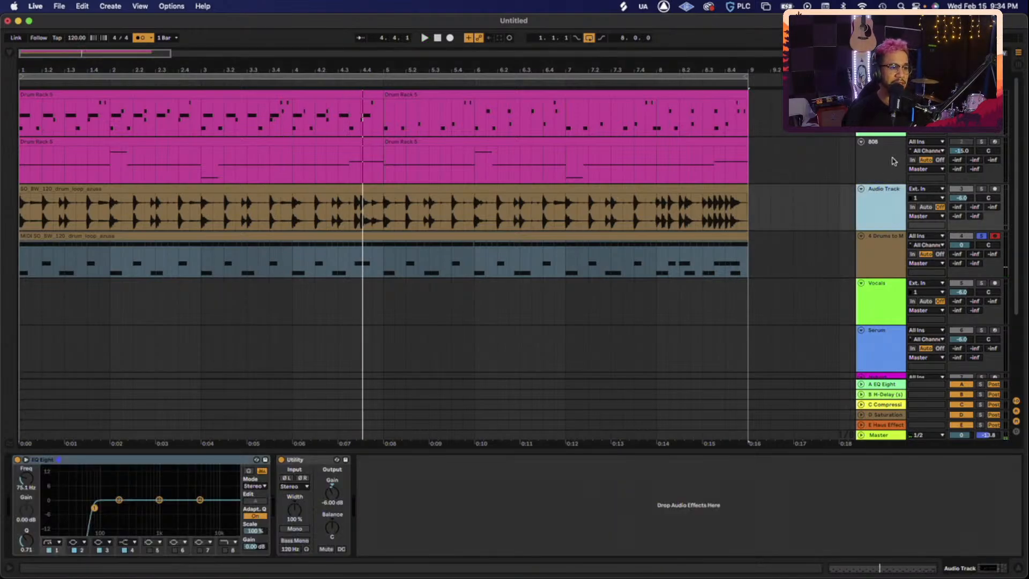
{"action": "left_click", "coordinate": [879, 115]}
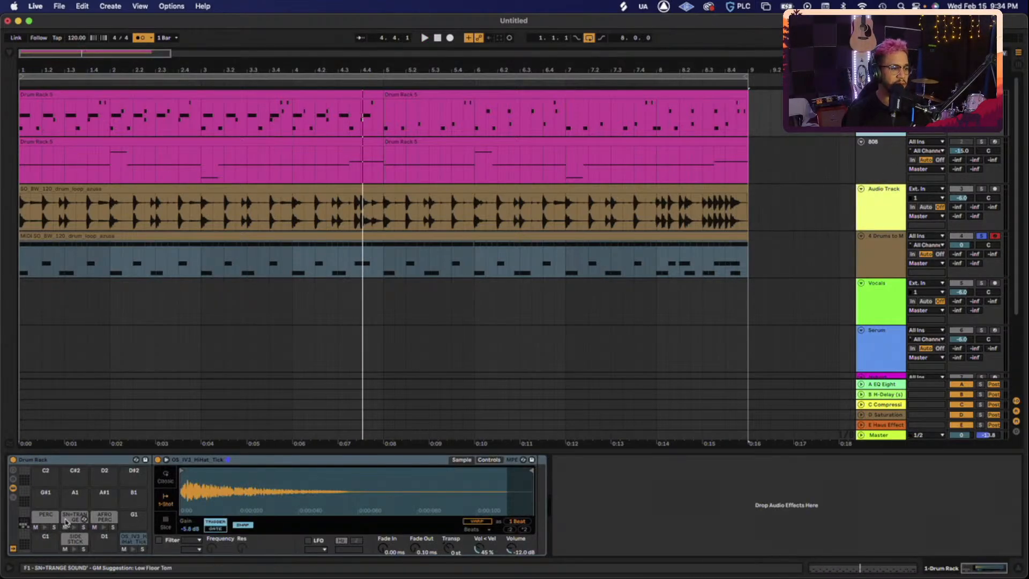
{"action": "left_click_drag", "start_coordinate": [139, 542], "coordinate": [879, 257]}
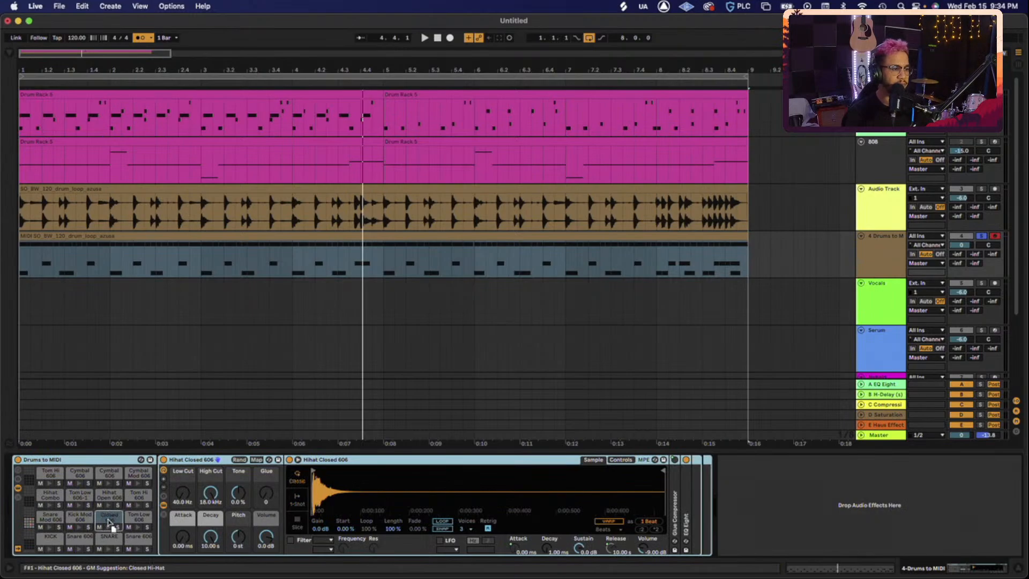
{"action": "left_click_drag", "start_coordinate": [107, 519], "coordinate": [108, 520]}
{"action": "key", "text": "space"}
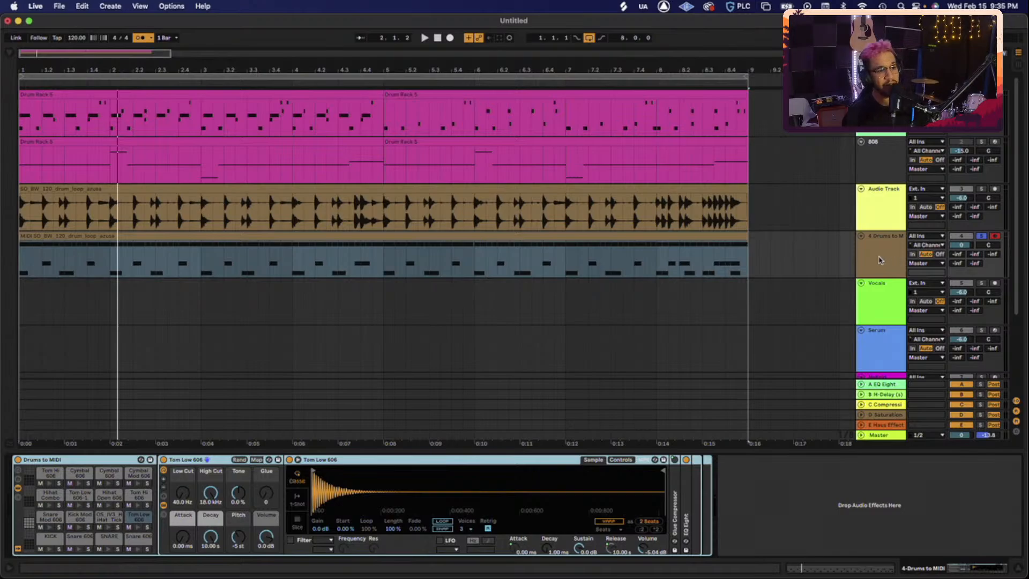
{"action": "left_click", "coordinate": [658, 191]}
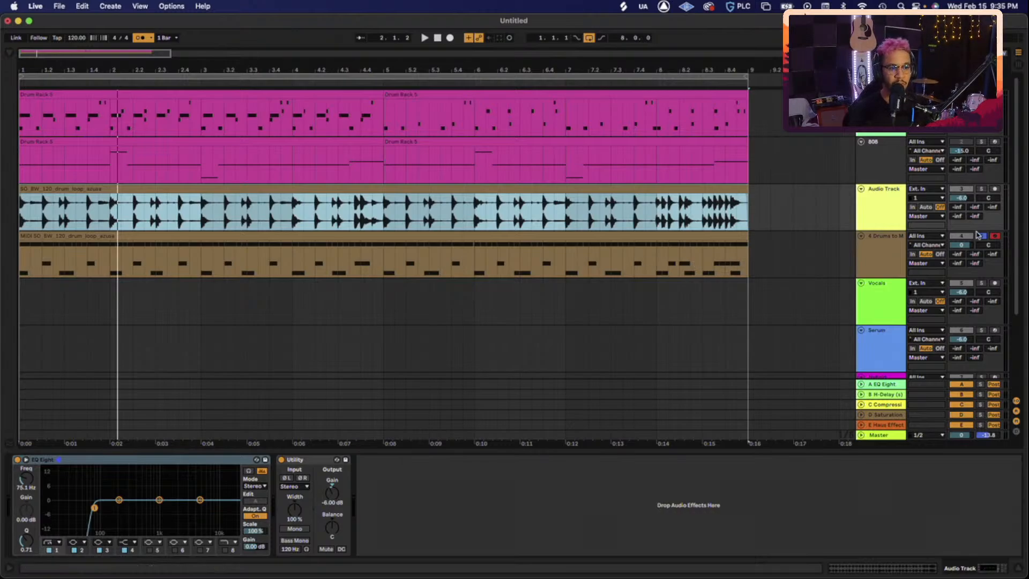
- Unsolo the Drums to MIDI track and compare it with the original loop muted and unmuted
{"action": "left_click", "coordinate": [981, 236]}
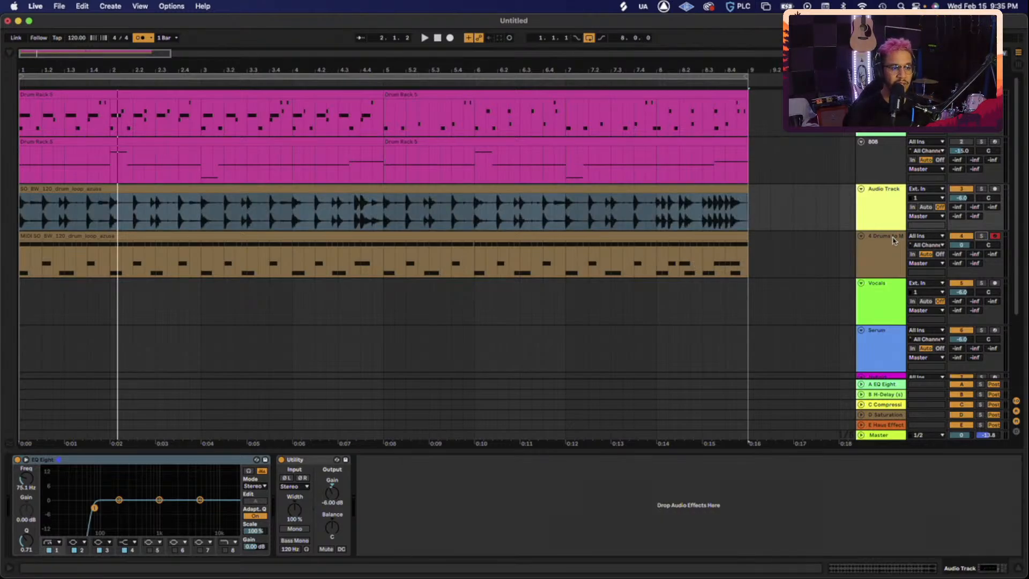
{"action": "left_click", "coordinate": [893, 241]}
{"action": "key", "text": "space"}
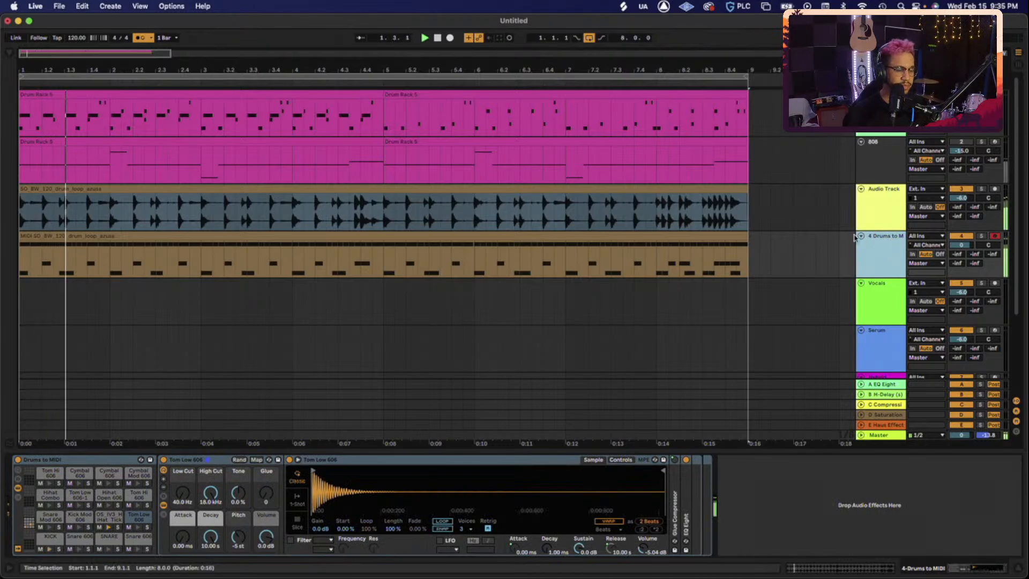
{"action": "left_click", "coordinate": [964, 189]}
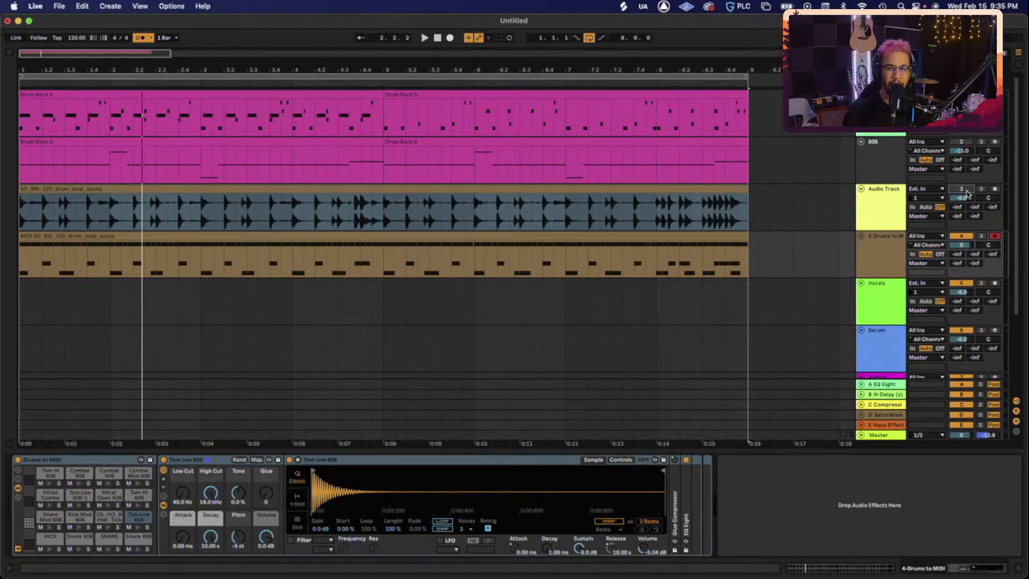
{"action": "left_click", "coordinate": [967, 192]}
{"action": "key", "text": "space"}
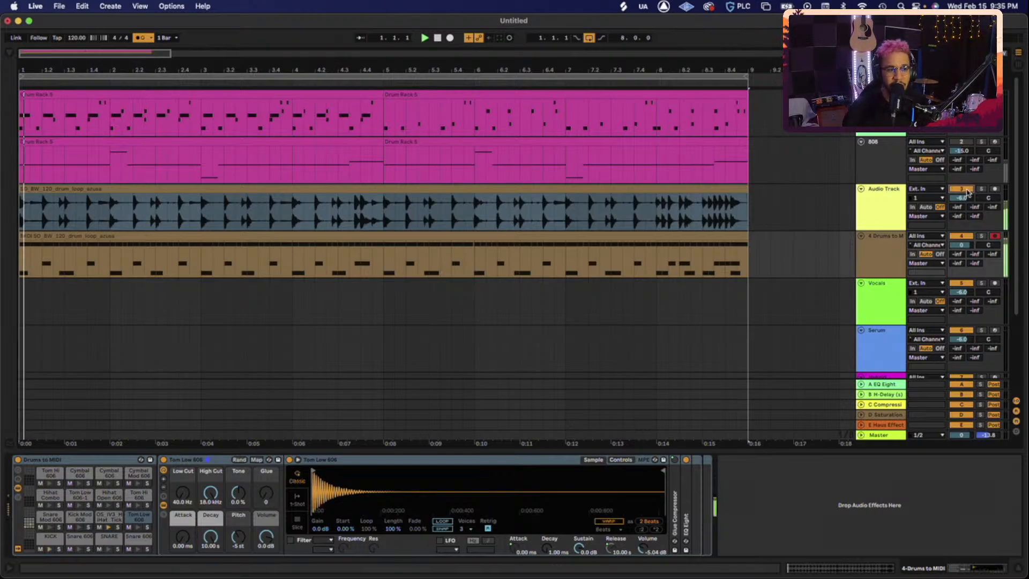
- Lower the Drums to MIDI volume through -6 and -9 to -12 dB
{"action": "left_click", "coordinate": [965, 246]}
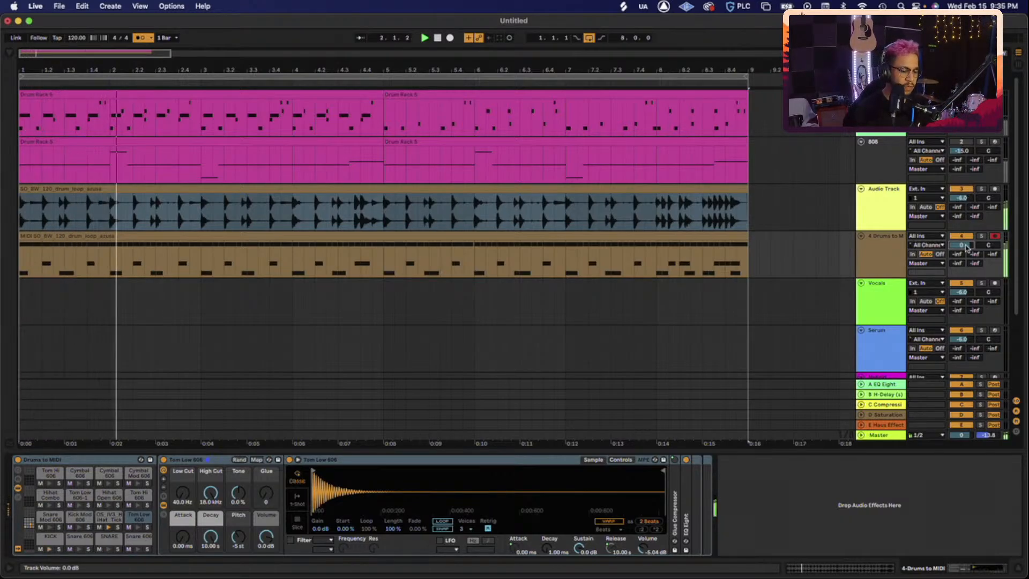
{"action": "type", "text": "-6"}
{"action": "key", "text": "Return"}
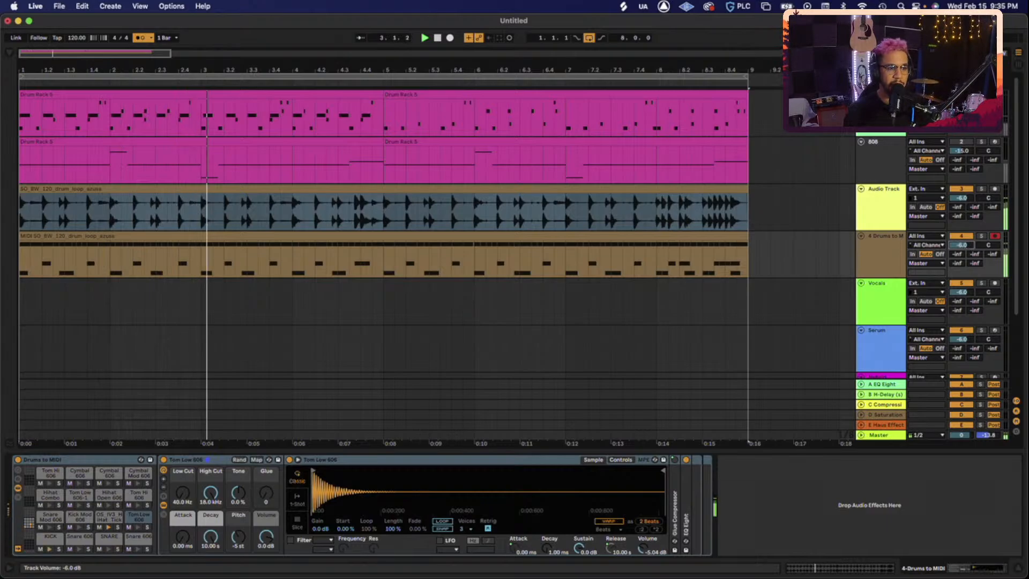
{"action": "type", "text": "-9"}
{"action": "key", "text": "Return"}
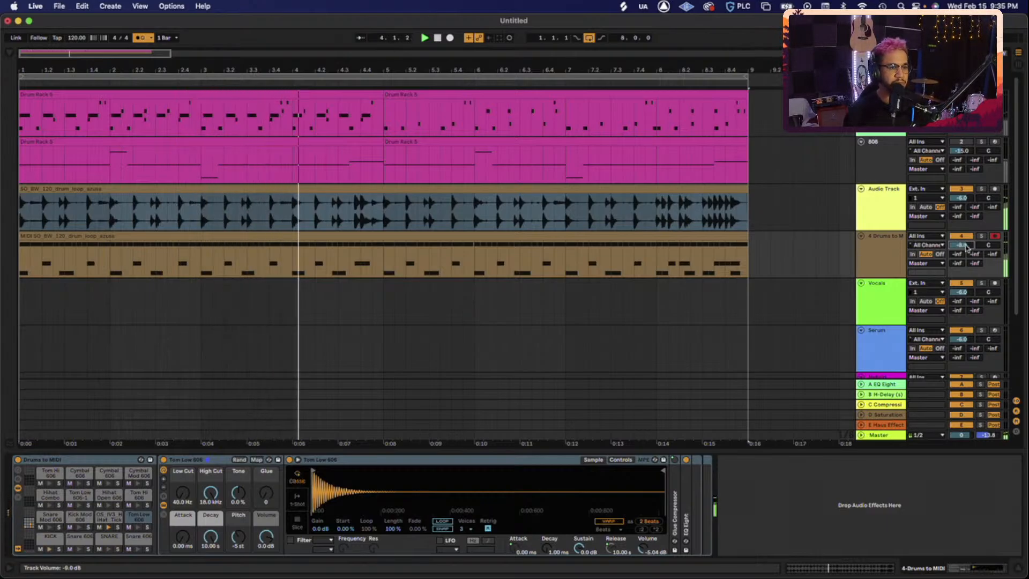
{"action": "type", "text": "-12"}
{"action": "key", "text": "Return"}
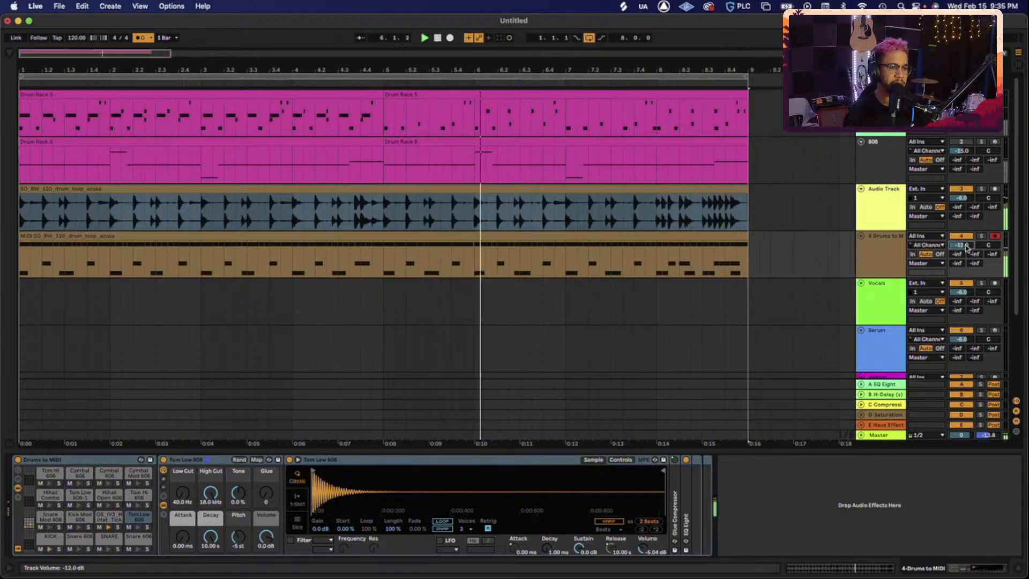
{"action": "left_click", "coordinate": [876, 213]}
{"action": "left_click", "coordinate": [891, 246]}
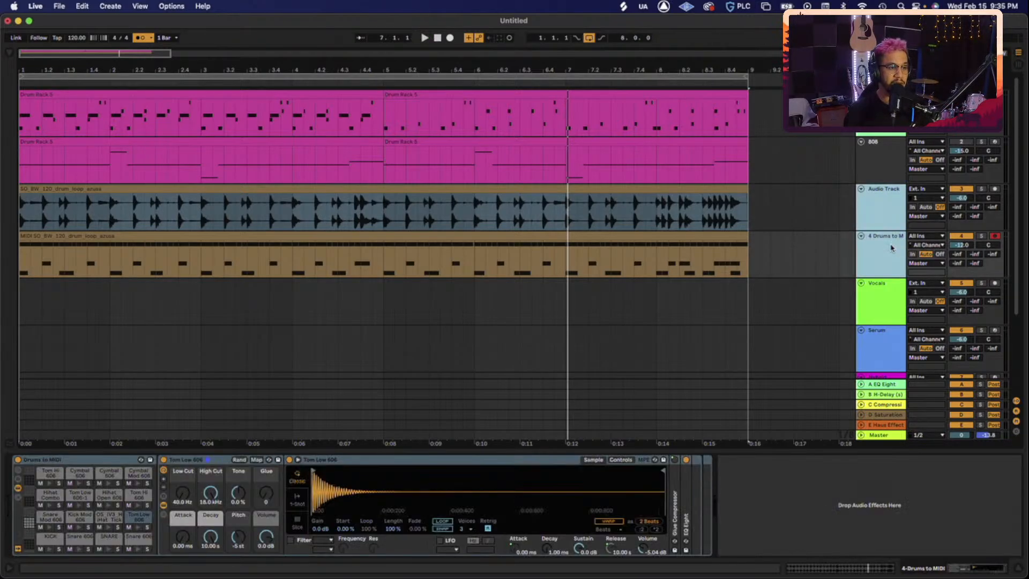
- Group the loop and Drums to MIDI tracks into 3 Group with Cmd+G and play it
{"action": "key", "text": "super+g"}
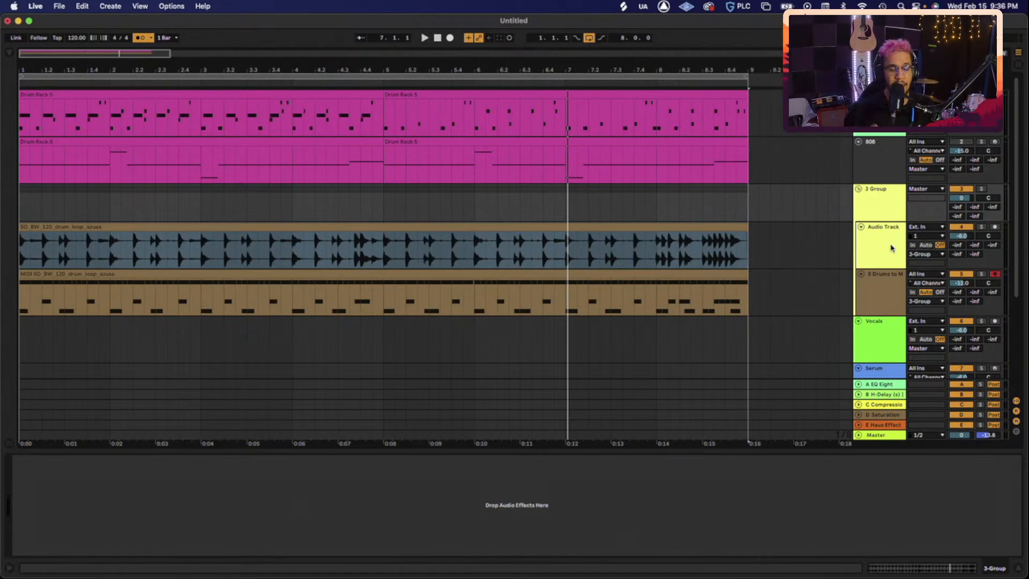
{"action": "left_click", "coordinate": [883, 207]}
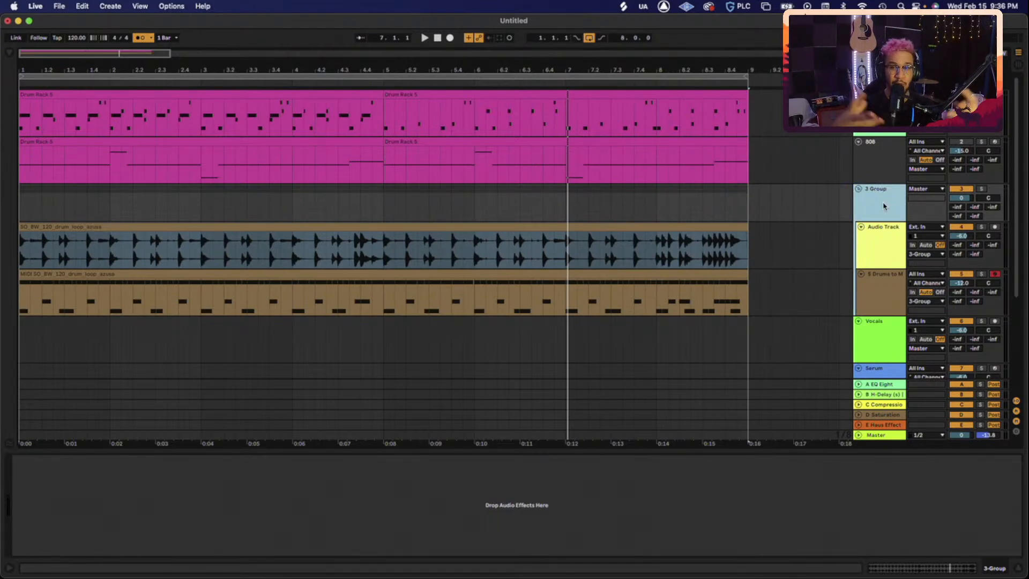
{"action": "key", "text": "space"}
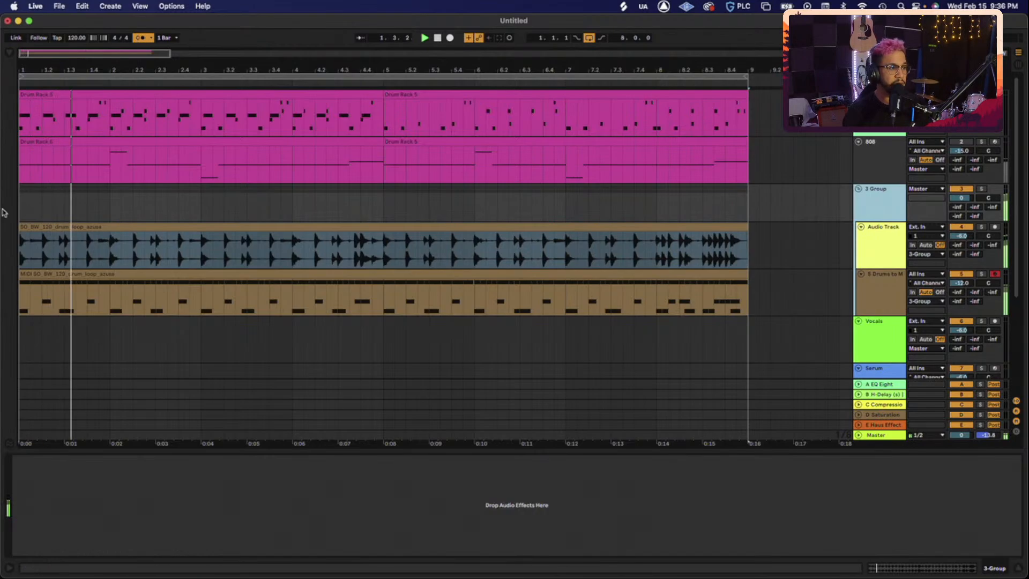
{"action": "key", "text": "space"}
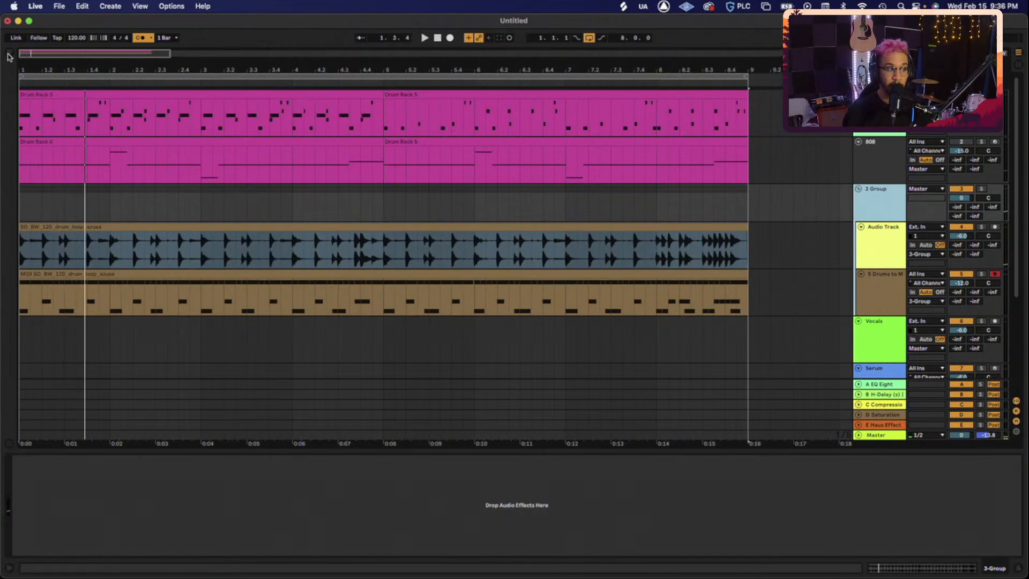
{"action": "left_click", "coordinate": [9, 55]}
- Add a Glue Compressor from Audio Effects > Dynamics to 3 Group and lower its threshold
{"action": "left_click", "coordinate": [62, 77]}
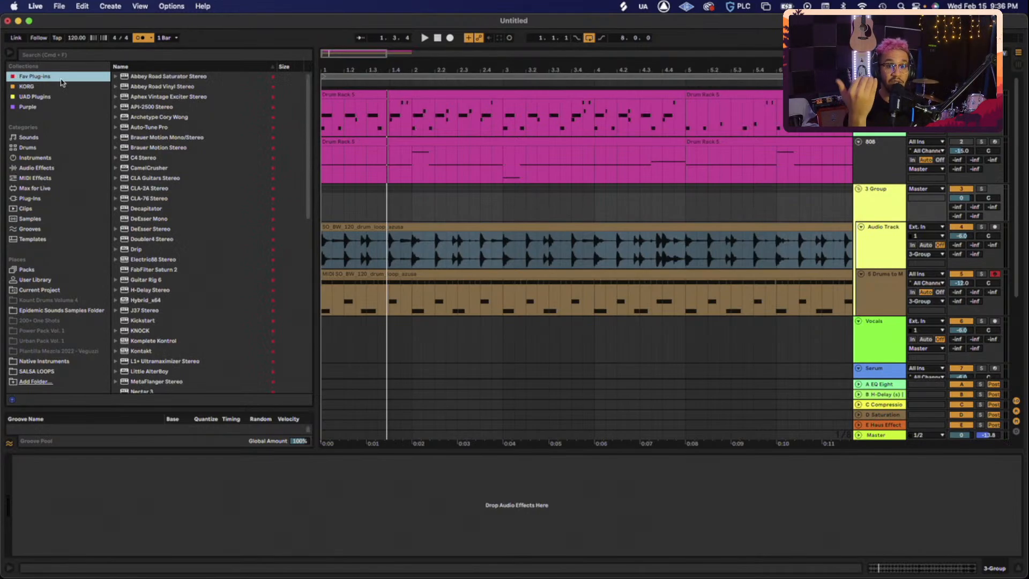
{"action": "left_click", "coordinate": [46, 171]}
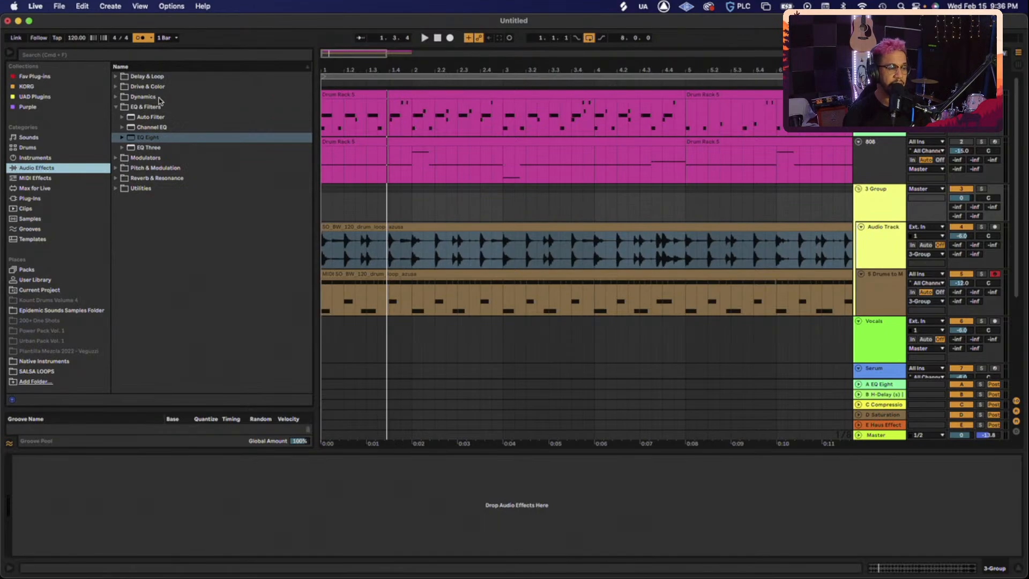
{"action": "left_click", "coordinate": [841, 207]}
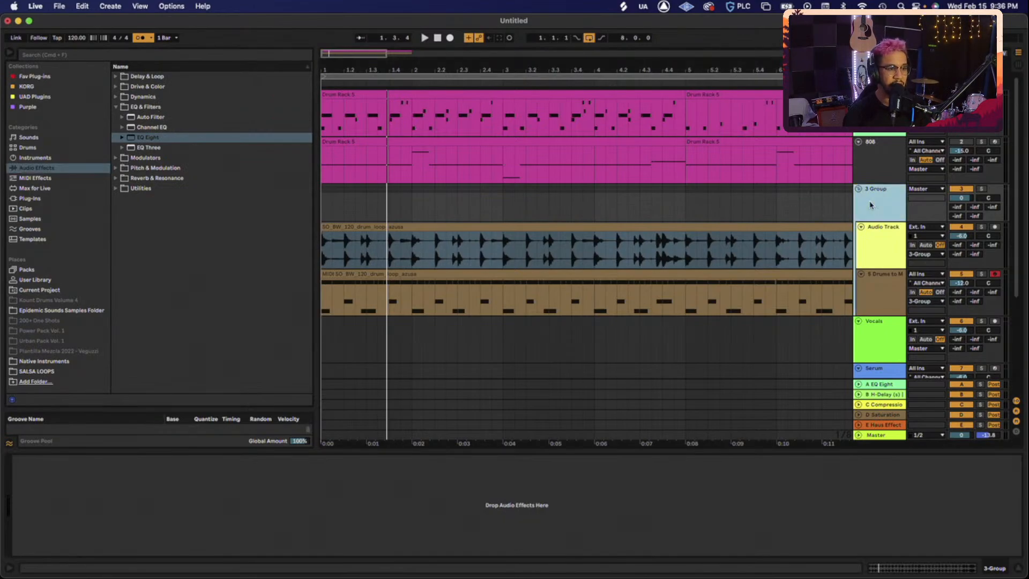
{"action": "left_click", "coordinate": [144, 97]}
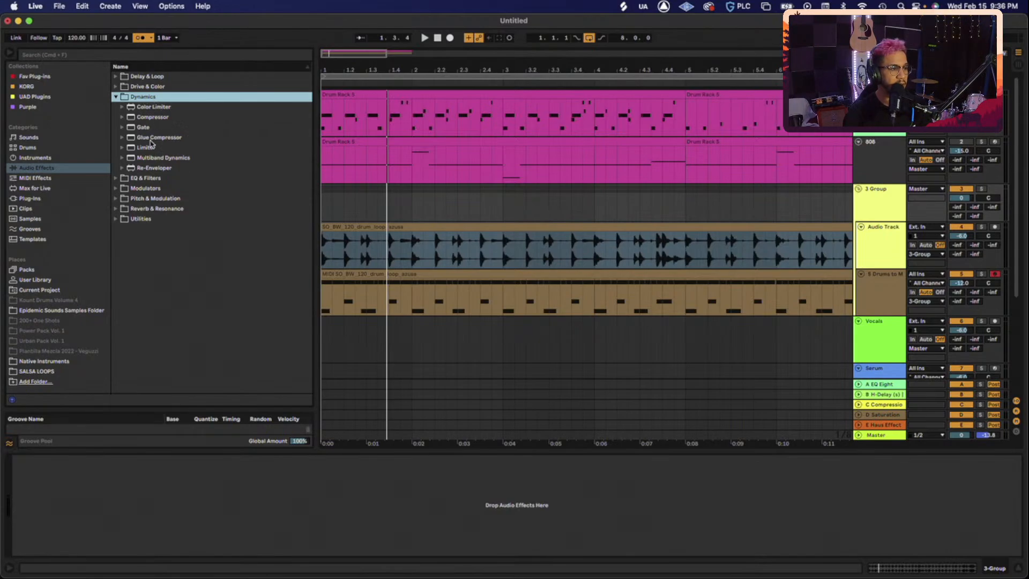
{"action": "left_click_drag", "start_coordinate": [153, 137], "coordinate": [213, 485]}
{"action": "key", "text": "space"}
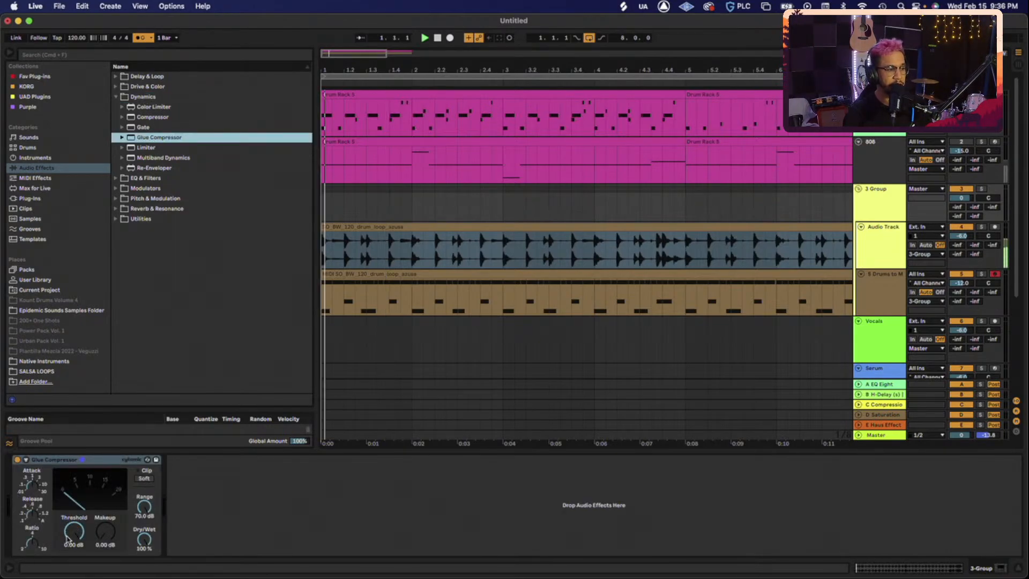
{"action": "left_click_drag", "start_coordinate": [67, 532], "coordinate": [67, 541]}
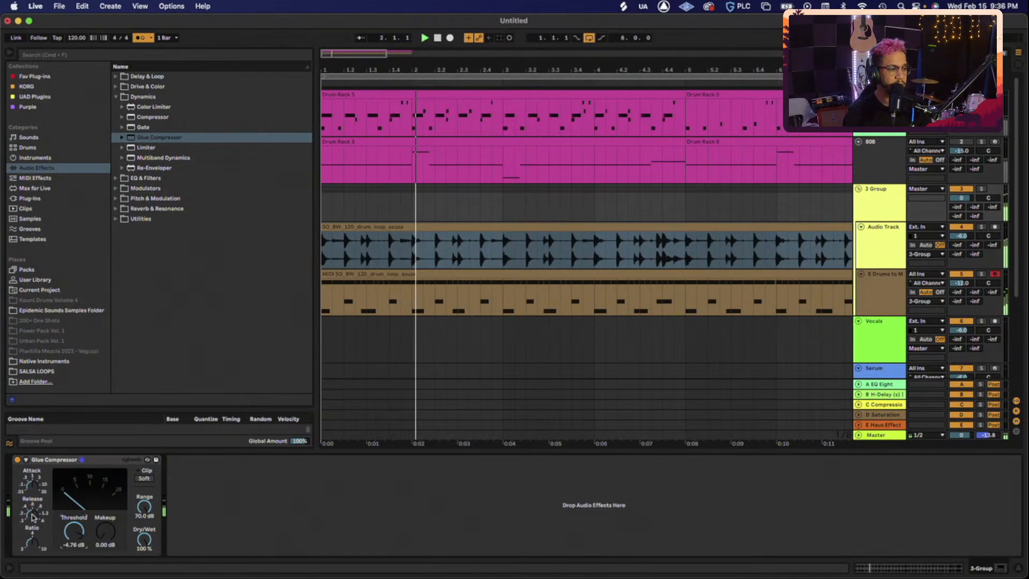
{"action": "left_click_drag", "start_coordinate": [74, 542], "coordinate": [71, 542]}
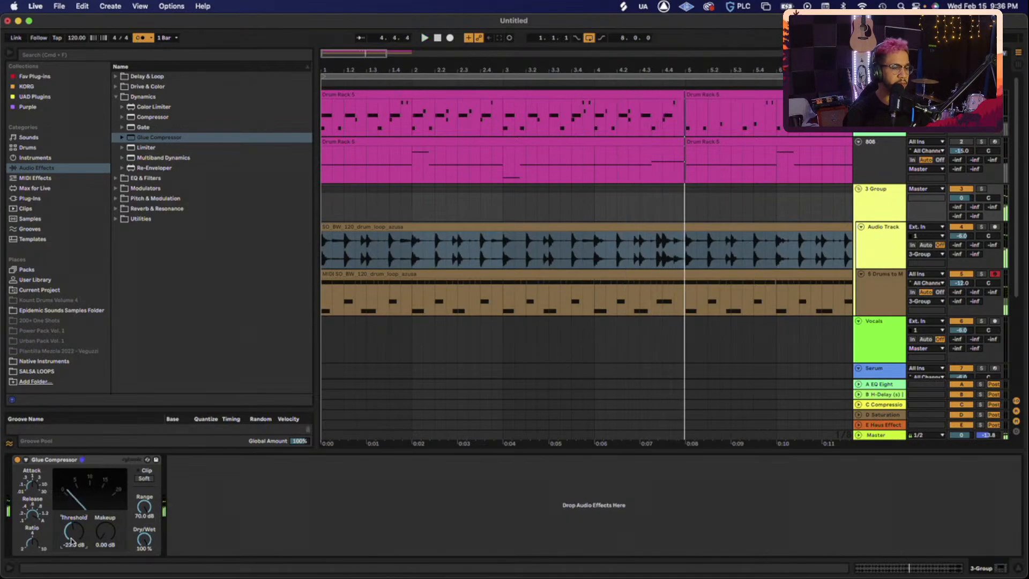
{"action": "left_click_drag", "start_coordinate": [71, 541], "coordinate": [71, 540]}
- Set the Glue Compressor threshold near -20 dB and raise makeup gain to 2 dB
{"action": "left_click", "coordinate": [898, 244]}
{"action": "left_click", "coordinate": [889, 291], "text": "shift"}
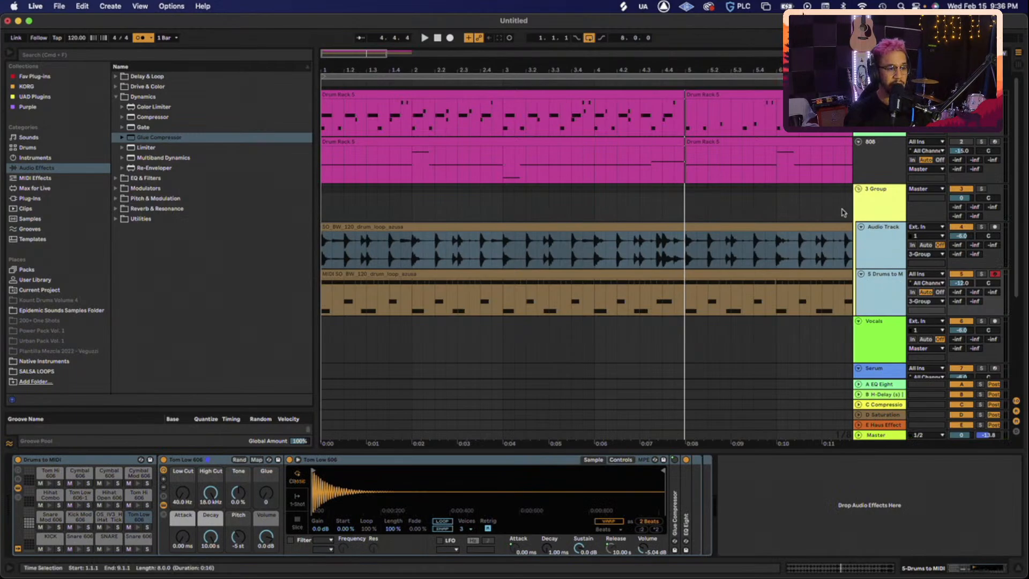
{"action": "left_click", "coordinate": [887, 203]}
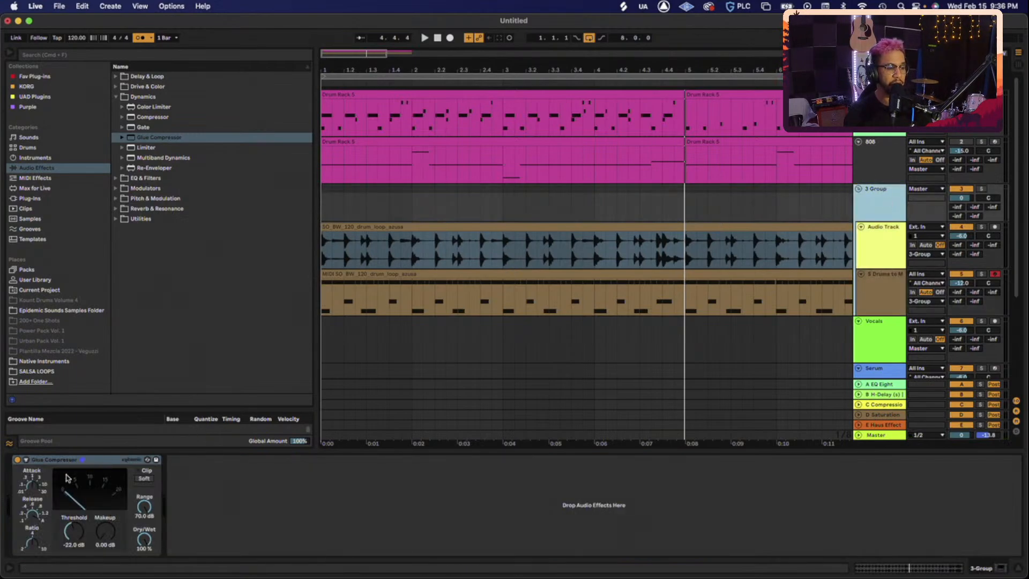
{"action": "key", "text": "space"}
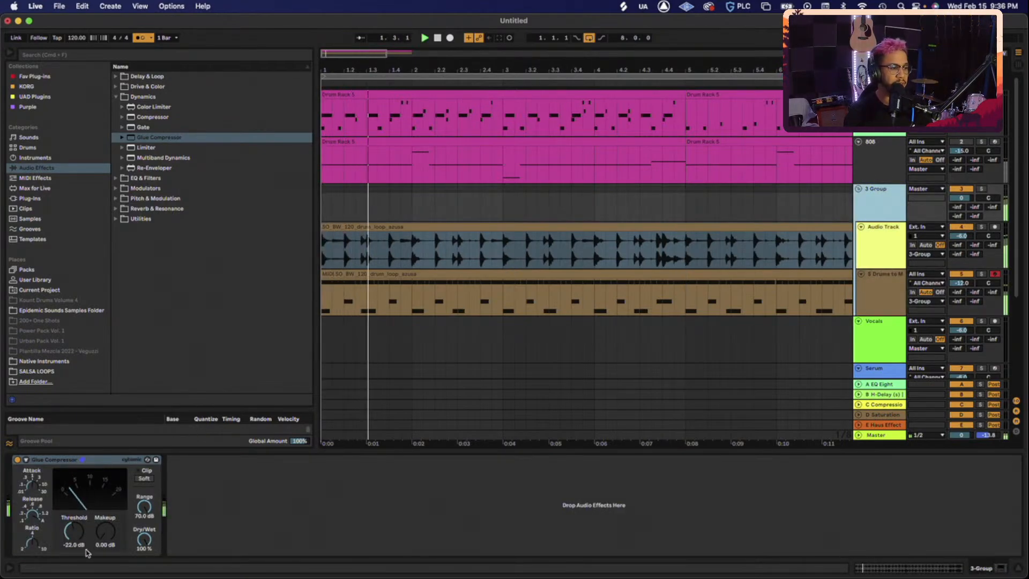
{"action": "left_click", "coordinate": [76, 537]}
{"action": "left_click_drag", "start_coordinate": [76, 537], "coordinate": [75, 538]}
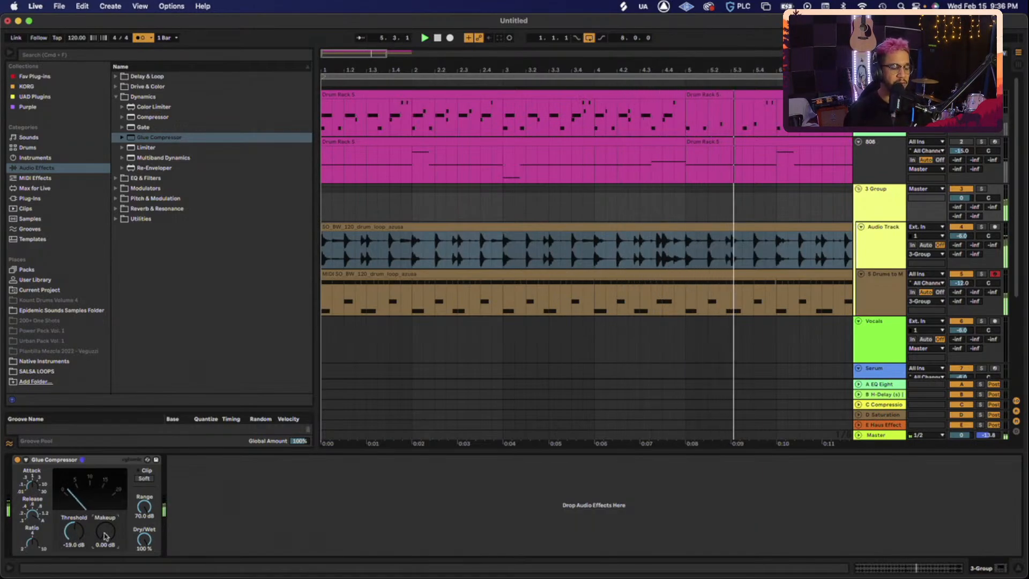
{"action": "left_click_drag", "start_coordinate": [106, 538], "coordinate": [106, 535]}
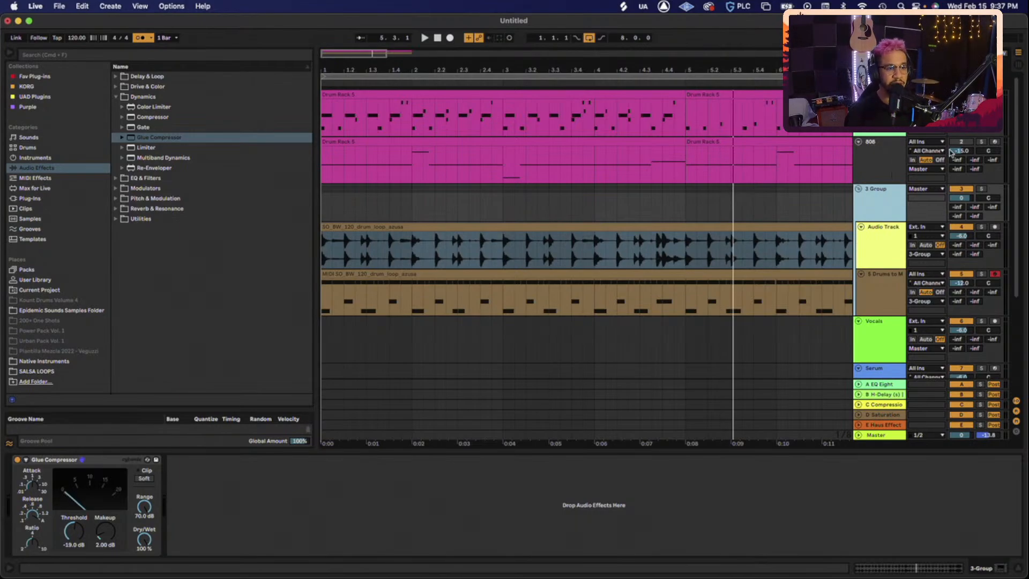
- Turn the 808 track up to -13 dB and drag it into the drum group, now 2 Group
{"action": "key", "text": "space"}
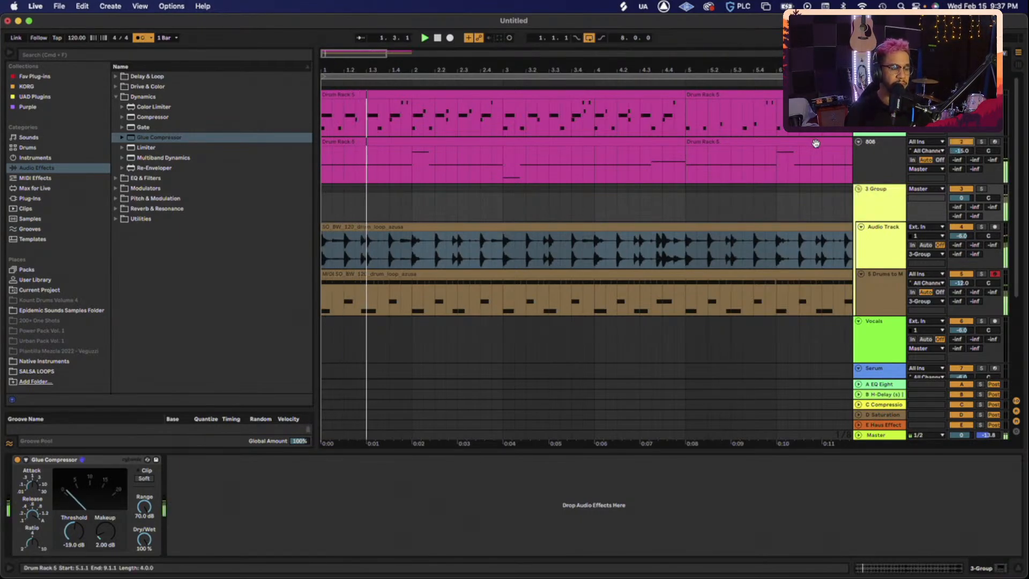
{"action": "left_click", "coordinate": [872, 163]}
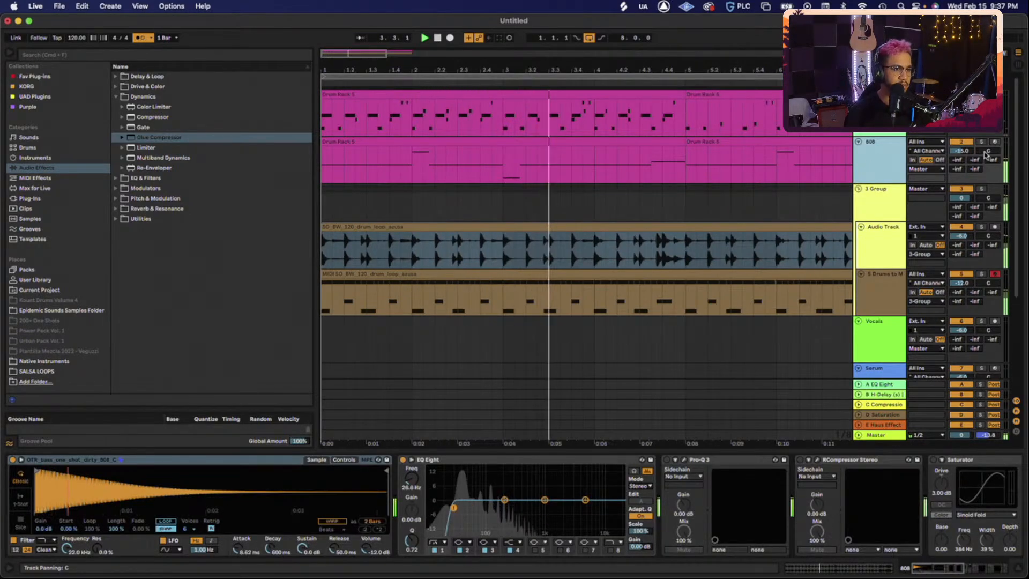
{"action": "left_click_drag", "start_coordinate": [967, 152], "coordinate": [966, 149]}
{"action": "key", "text": "space"}
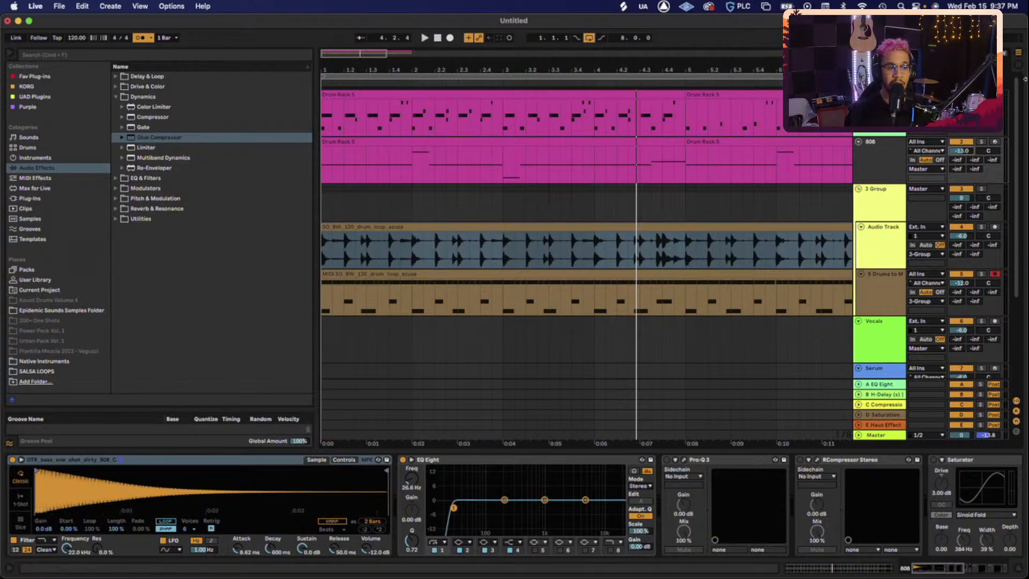
{"action": "left_click_drag", "start_coordinate": [879, 161], "coordinate": [884, 218]}
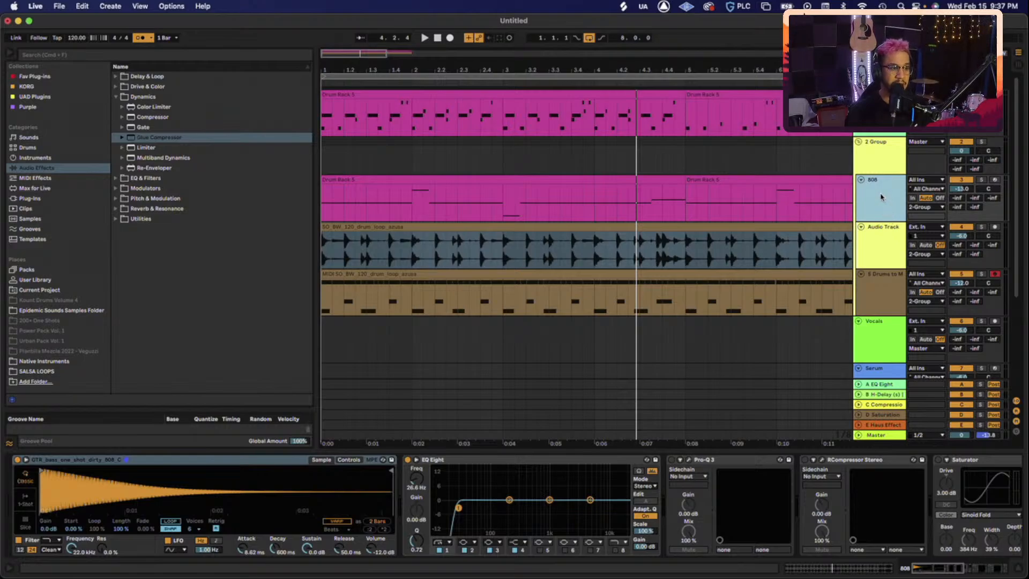
{"action": "left_click", "coordinate": [881, 161]}
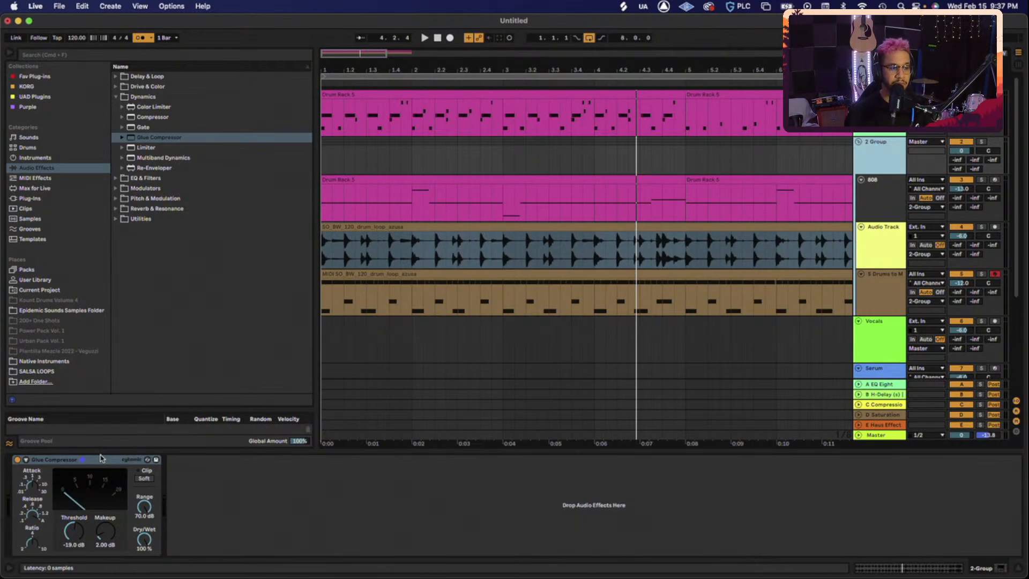
- Play the beat in the Session mixer and reset the master peak readout to compare levels
{"action": "key", "text": "space"}
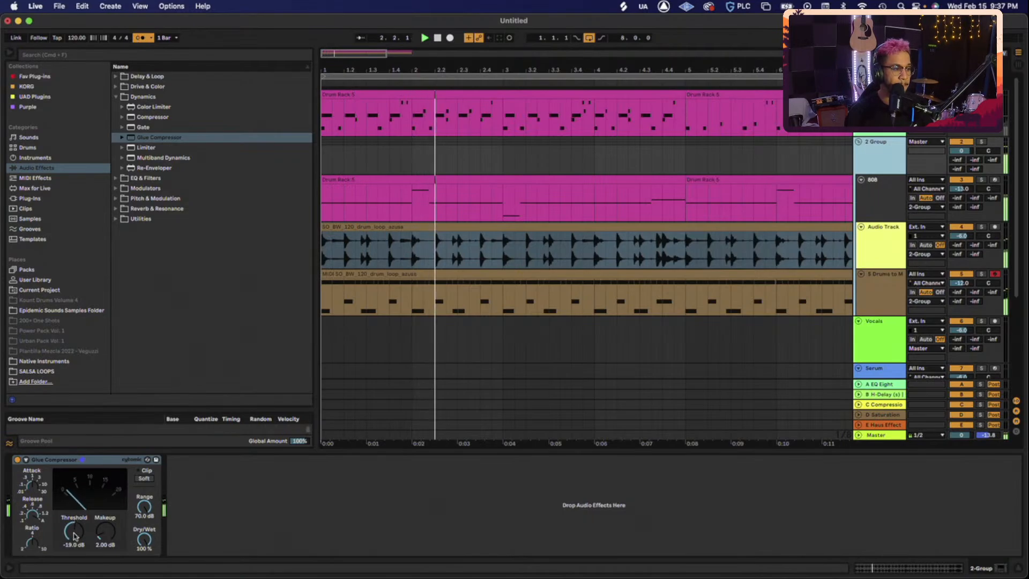
{"action": "key", "text": "Tab"}
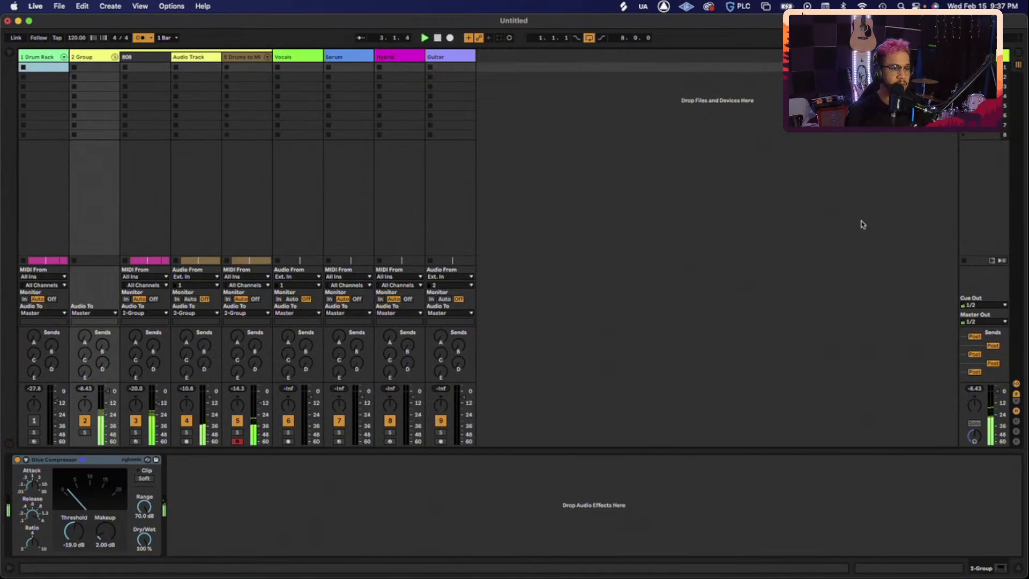
{"action": "left_click", "coordinate": [978, 389]}
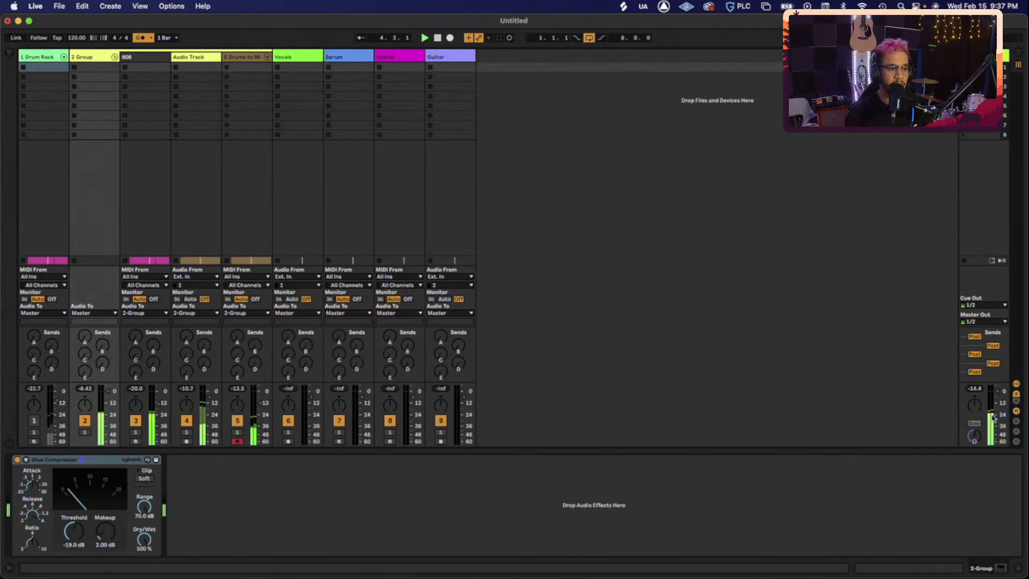
{"action": "key", "text": "Tab"}
{"action": "key", "text": "Tab"}
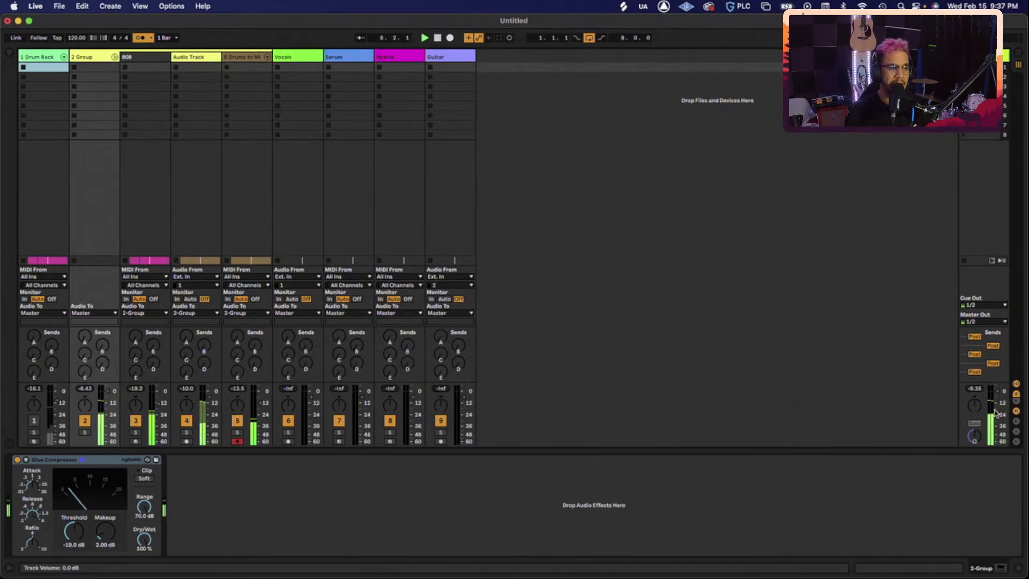
{"action": "key", "text": "space"}
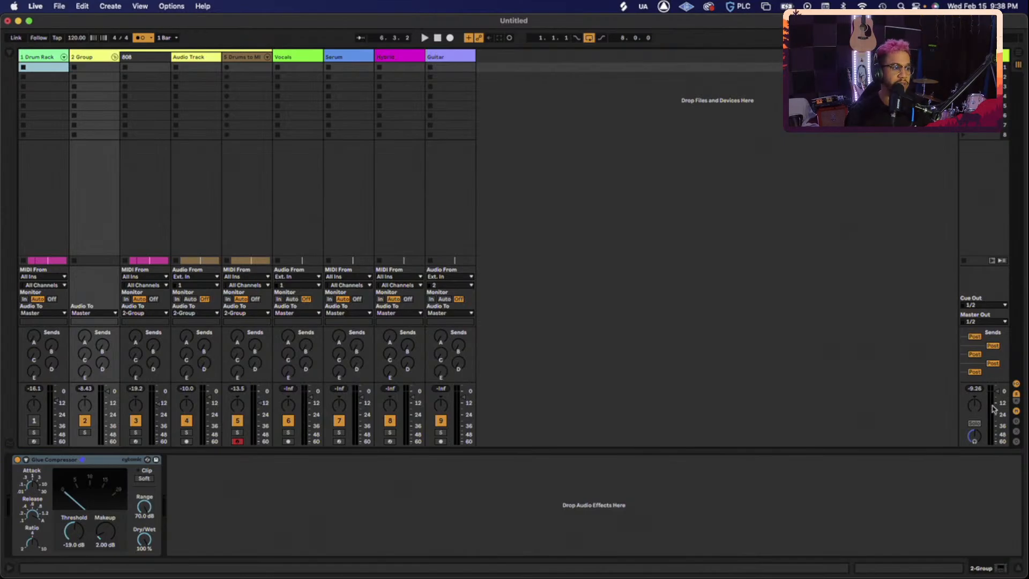
{"action": "key", "text": "space"}
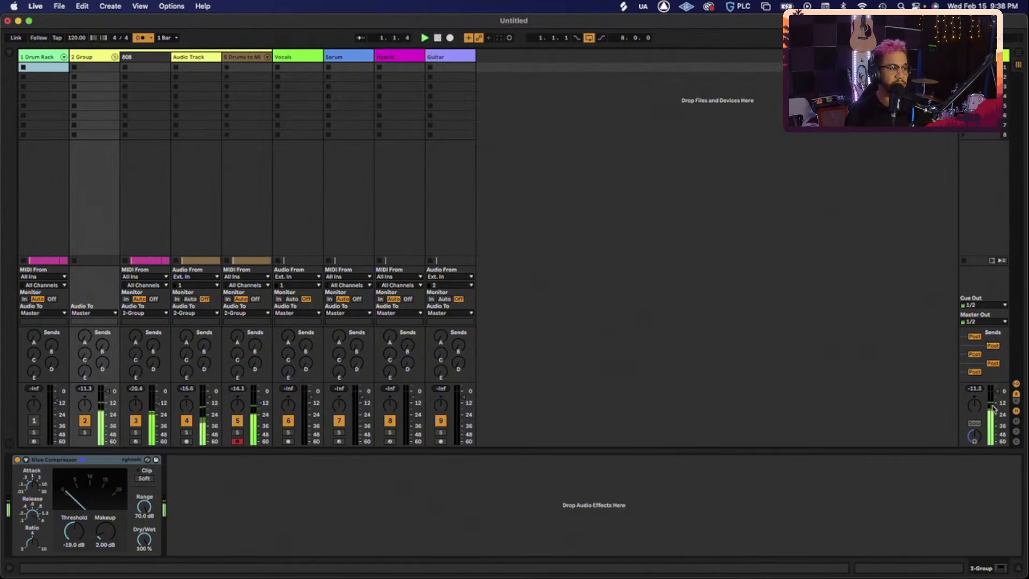
- Back in Arrangement view, hide the browser with Cmd+Alt+B and zoom to the eight bars
{"action": "key", "text": "Tab"}
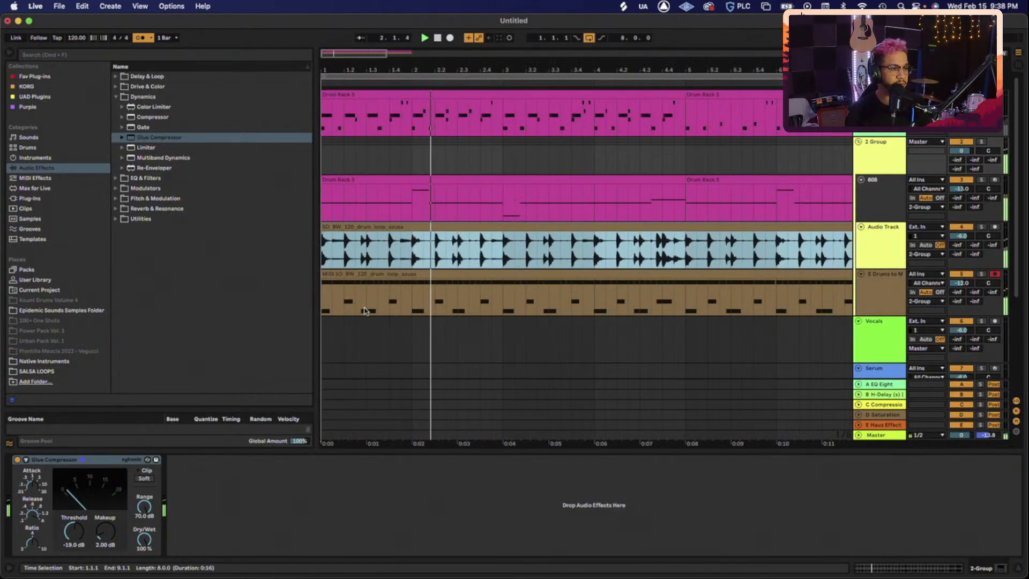
{"action": "left_click_drag", "start_coordinate": [403, 59], "coordinate": [402, 53]}
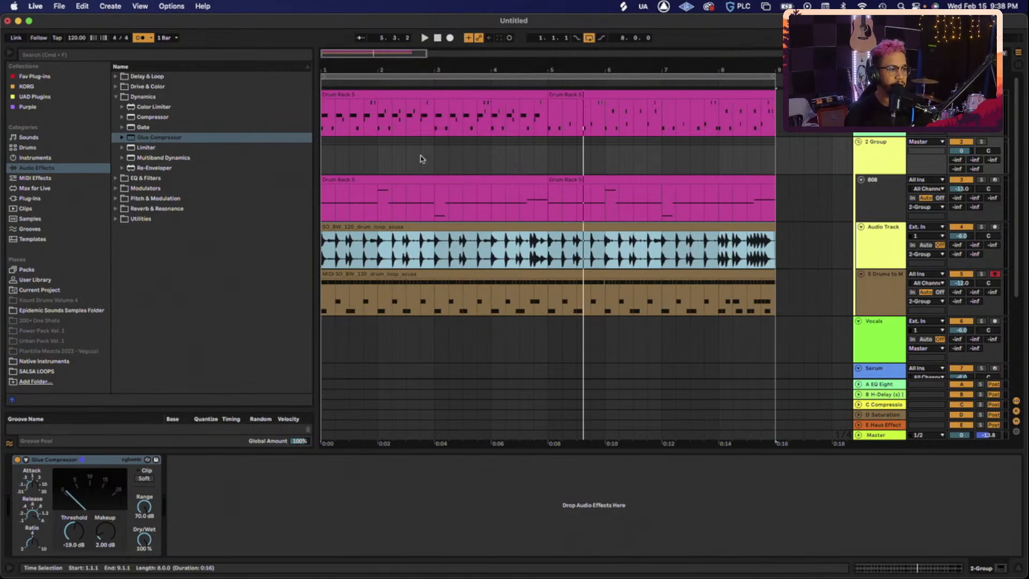
{"action": "key", "text": "super+alt+b"}
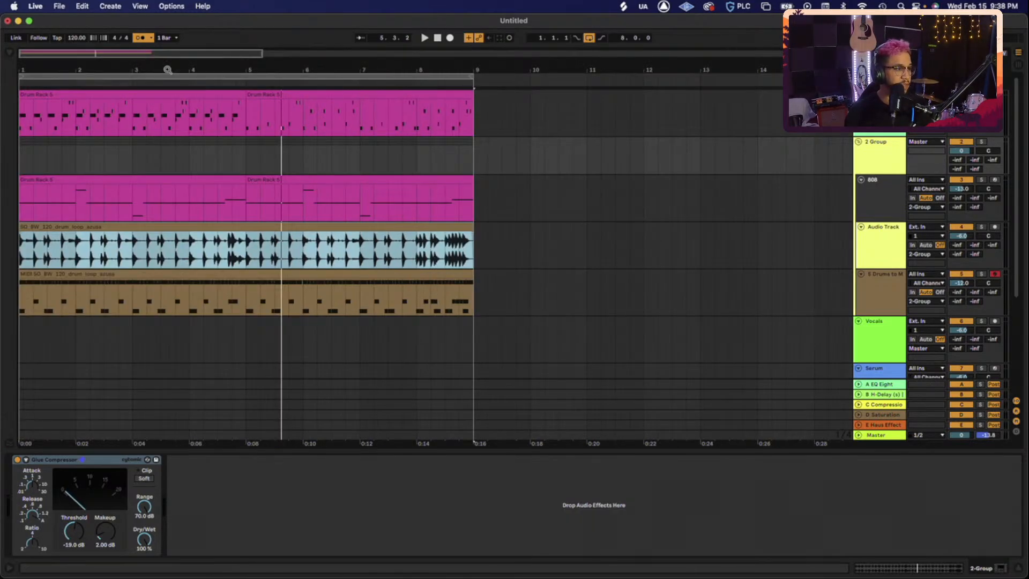
{"action": "left_click_drag", "start_coordinate": [121, 52], "coordinate": [106, 53]}
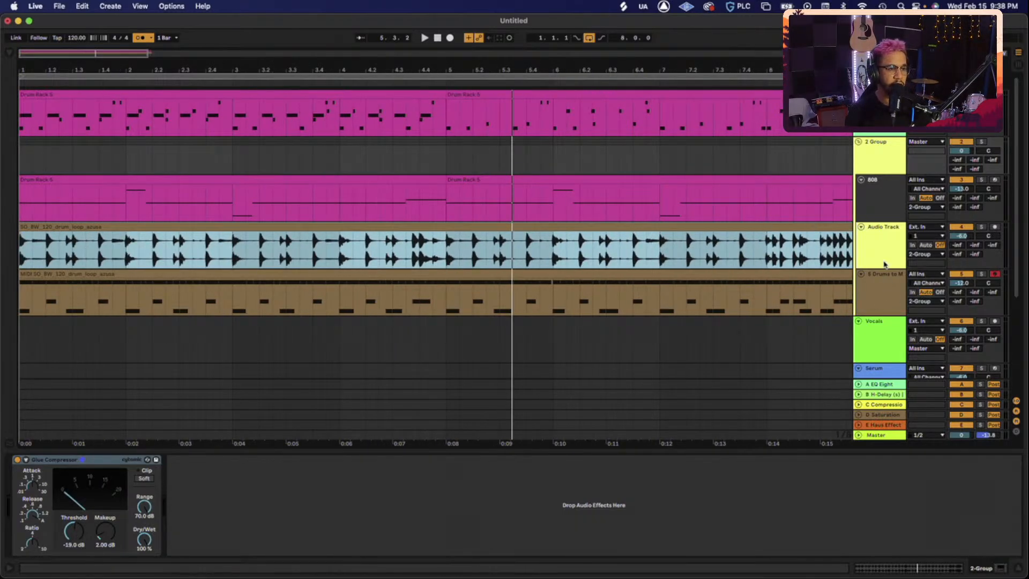
- Play the beat, fold and unfold 2 Group, and rezoom on the eight-bar arrangement
{"action": "left_click", "coordinate": [882, 157]}
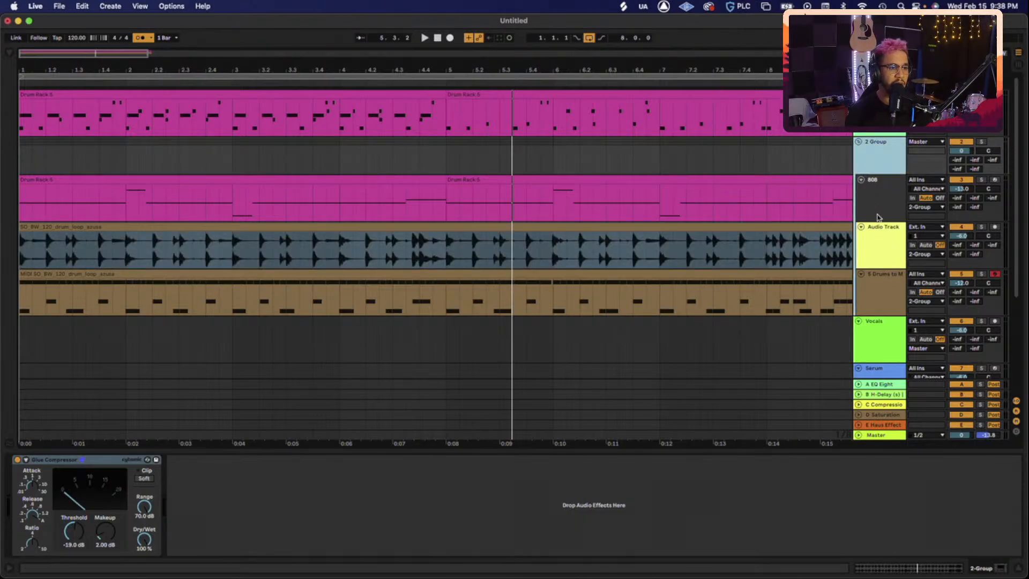
{"action": "key", "text": "space"}
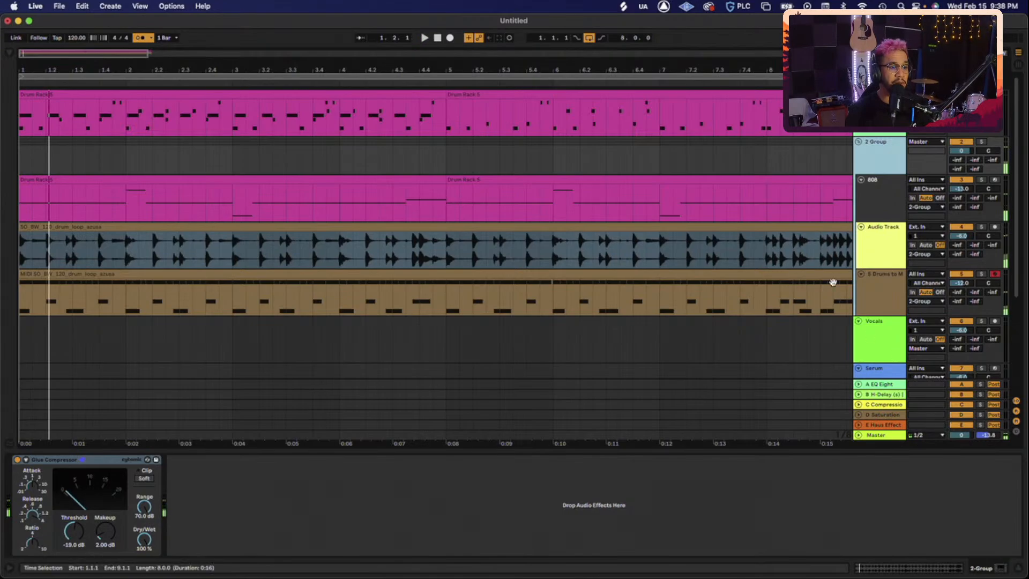
{"action": "key", "text": "Left"}
{"action": "key", "text": "Right"}
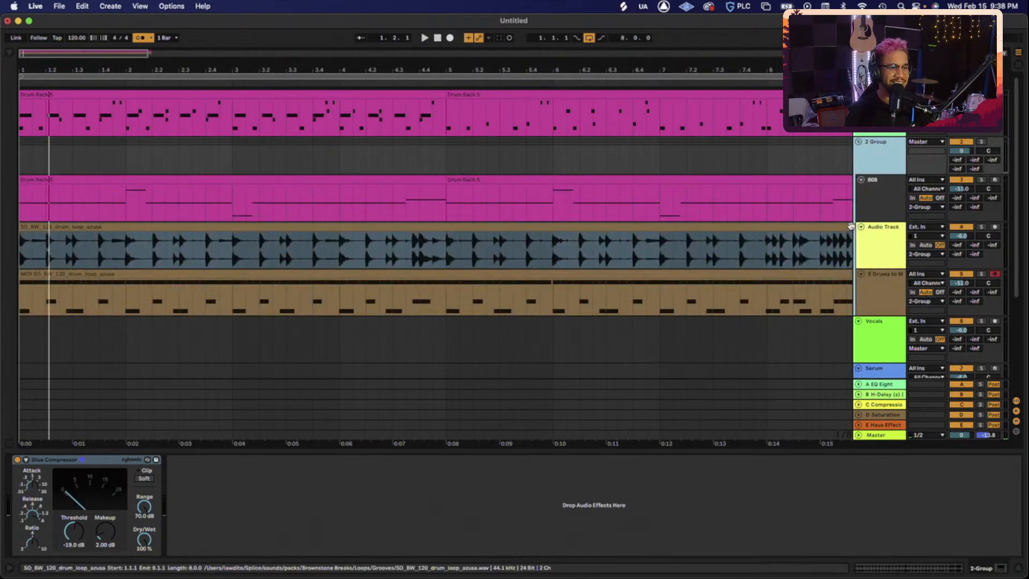
{"action": "left_click", "coordinate": [771, 177]}
{"action": "key", "text": "minus"}
{"action": "key", "text": "minus"}
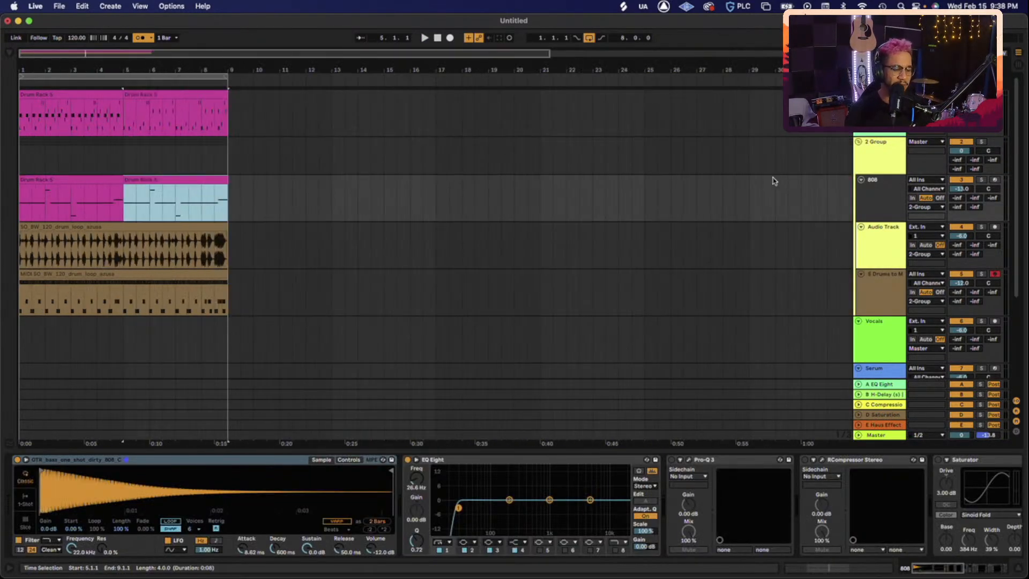
{"action": "key", "text": "plus"}
{"action": "key", "text": "plus"}
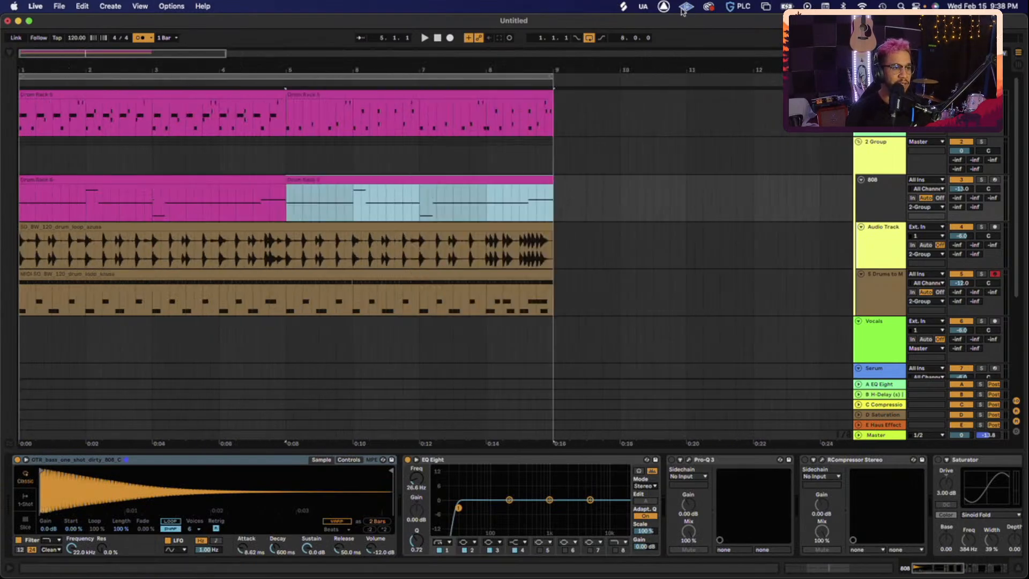
- Search Splice for 'reggae', audition the dembow loops and set Live's tempo to 90 BPM
{"action": "left_click", "coordinate": [622, 6]}
{"action": "left_click", "coordinate": [477, 26]}
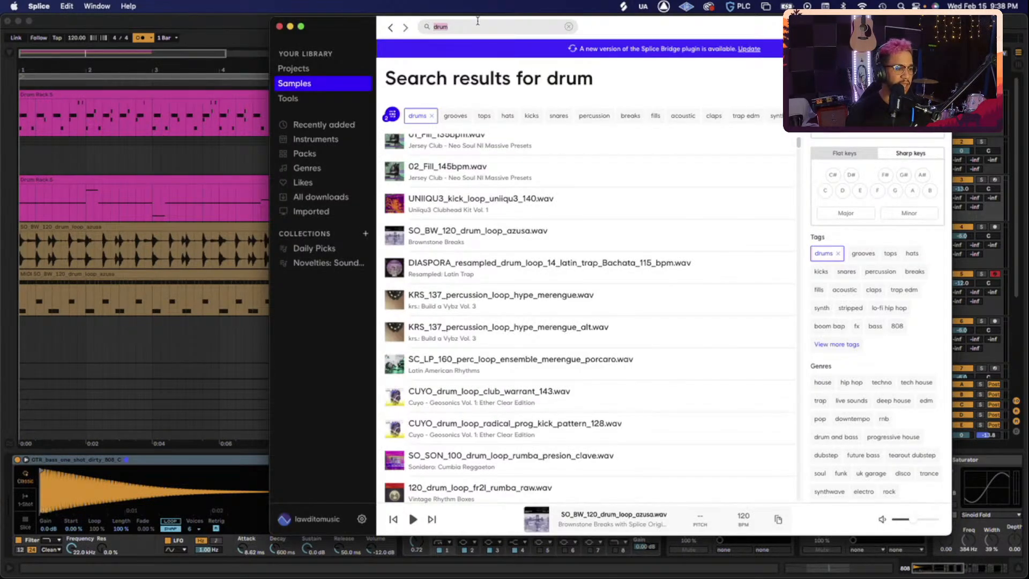
{"action": "type", "text": "reggaeton"}
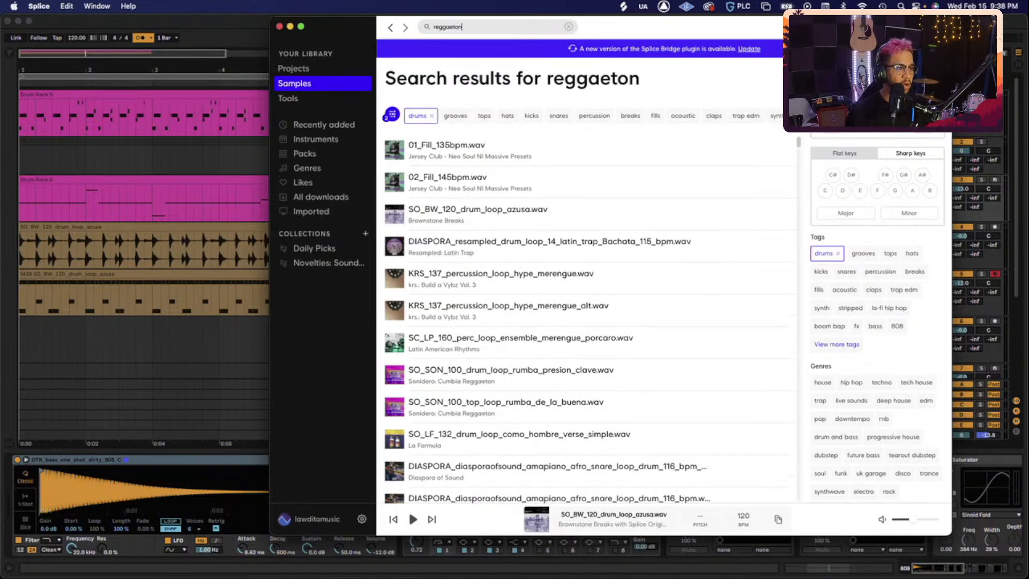
{"action": "left_click", "coordinate": [394, 149]}
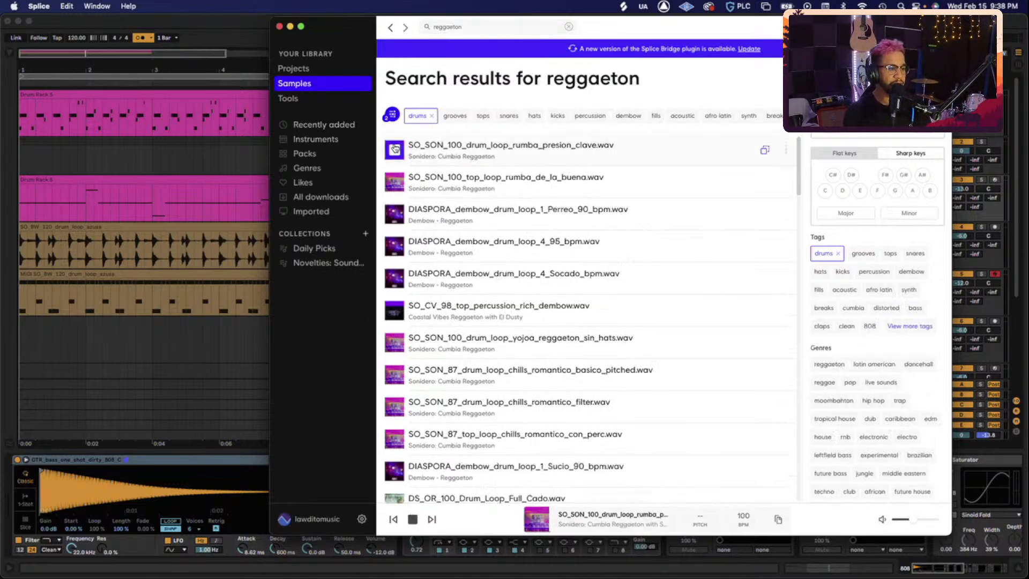
{"action": "key", "text": "Down"}
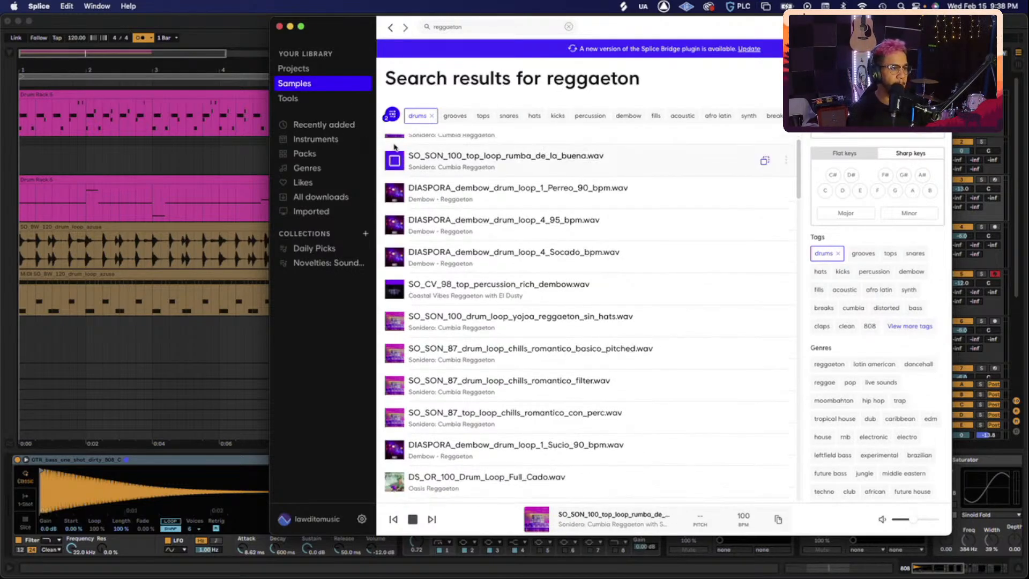
{"action": "key", "text": "Down"}
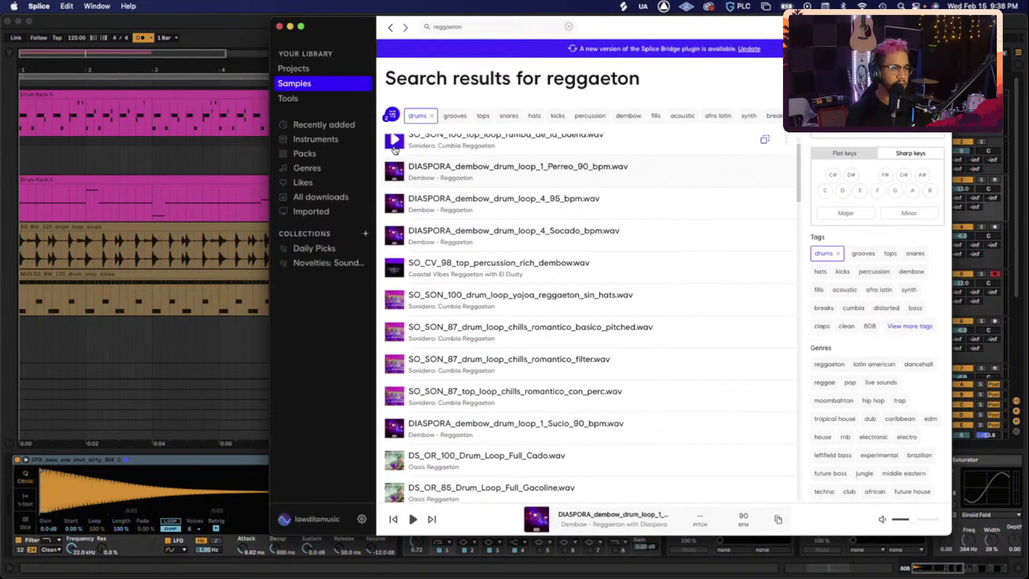
{"action": "left_click", "coordinate": [81, 40]}
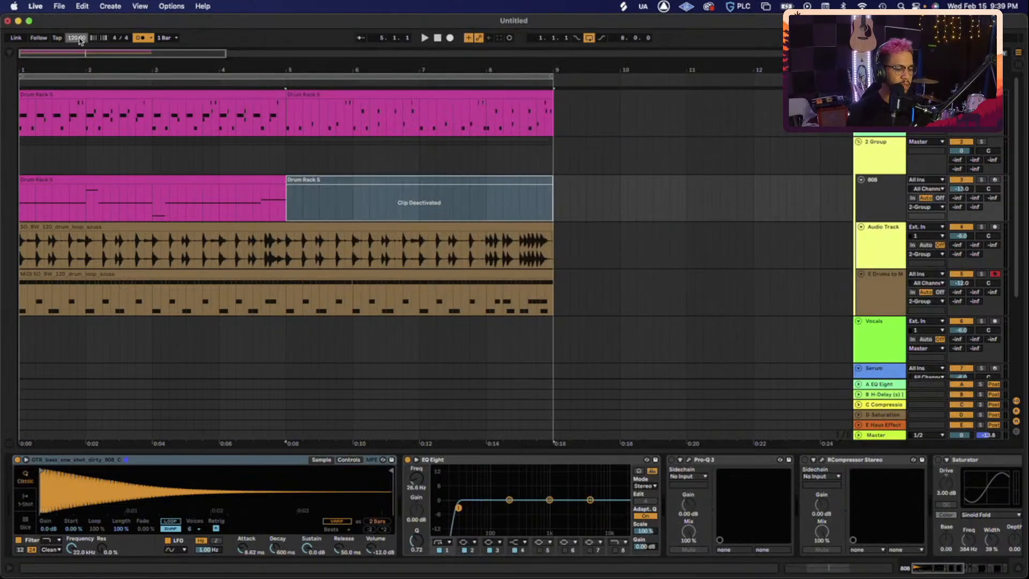
{"action": "key", "text": "Return"}
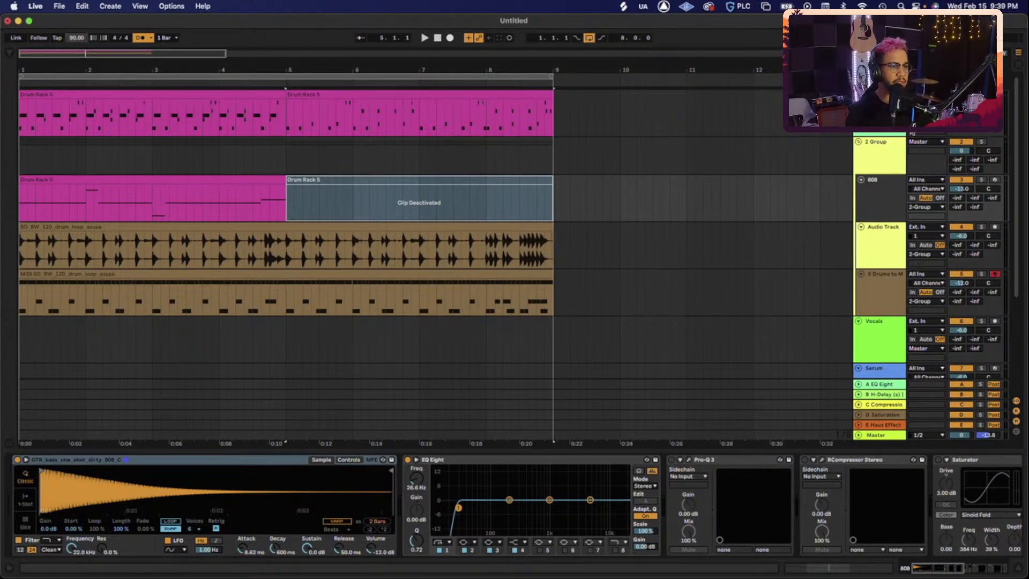
- Insert a new audio track and drop the DIASPORA dembow loop on it at bar 1
{"action": "left_click", "coordinate": [885, 151]}
{"action": "key", "text": "super+t"}
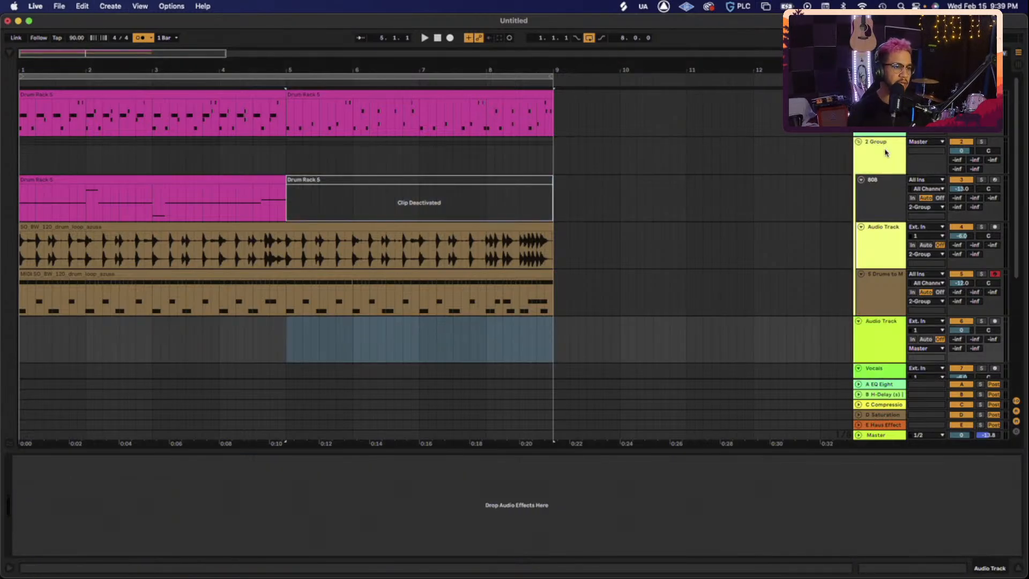
{"action": "key", "text": "ctrl+Up"}
{"action": "left_click", "coordinate": [861, 346]}
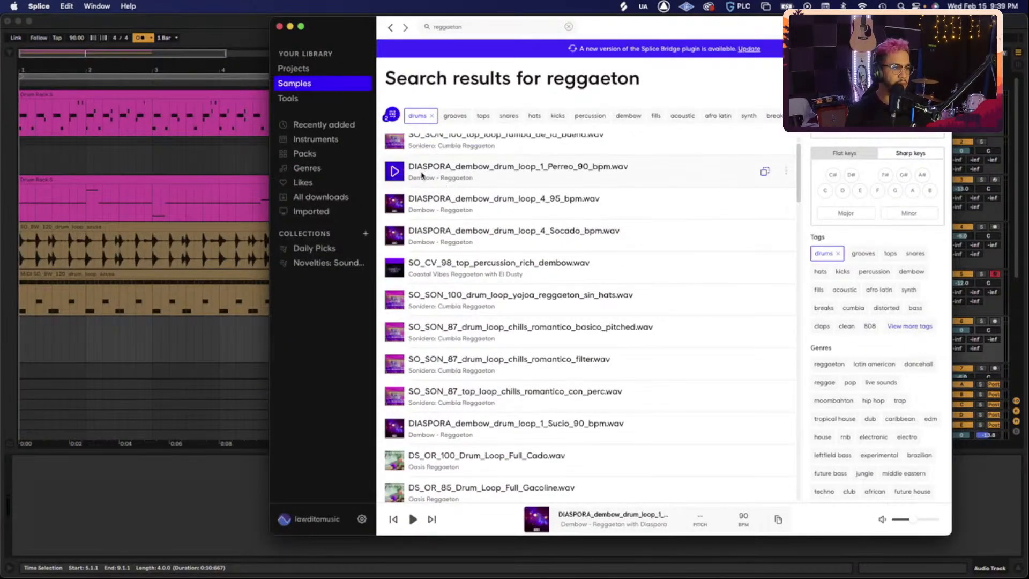
{"action": "left_click_drag", "start_coordinate": [458, 167], "coordinate": [129, 347]}
{"action": "left_click_drag", "start_coordinate": [169, 319], "coordinate": [59, 320]}
{"action": "left_click", "coordinate": [877, 338]}
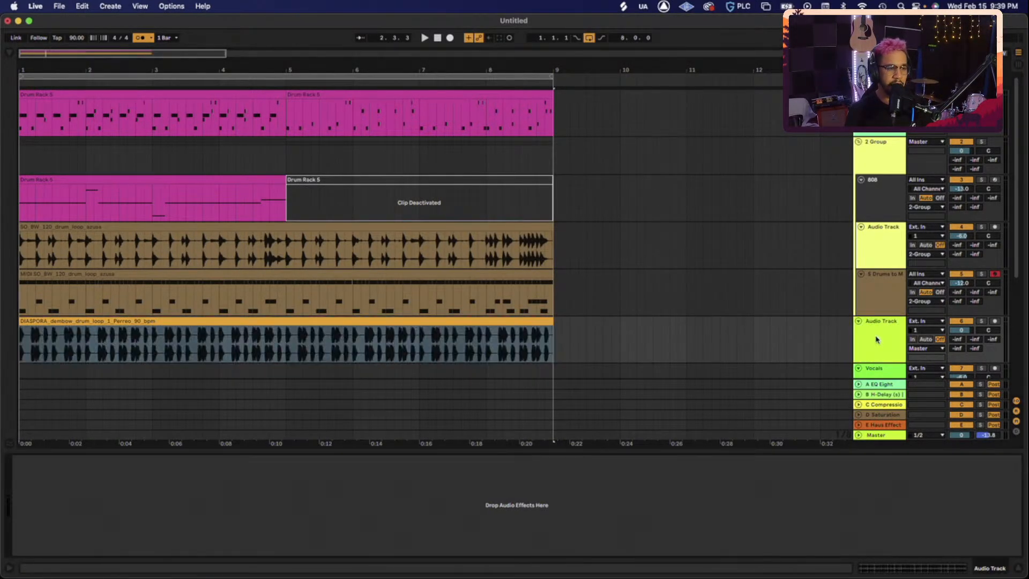
- Lower the new DIASPORA dembow audio track to -6 dB and show the Audio Effects browser
{"action": "key", "text": "space"}
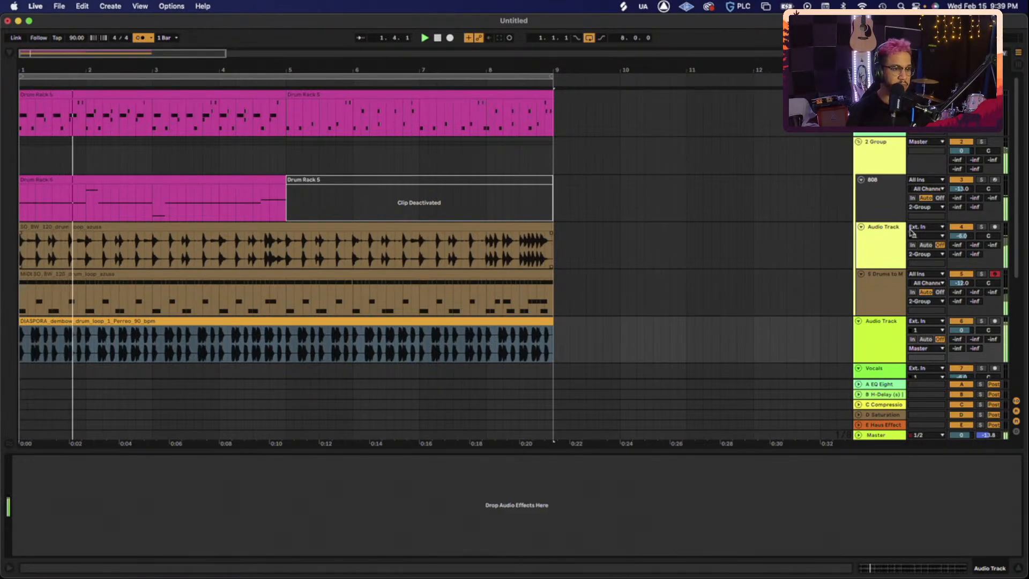
{"action": "left_click", "coordinate": [962, 142]}
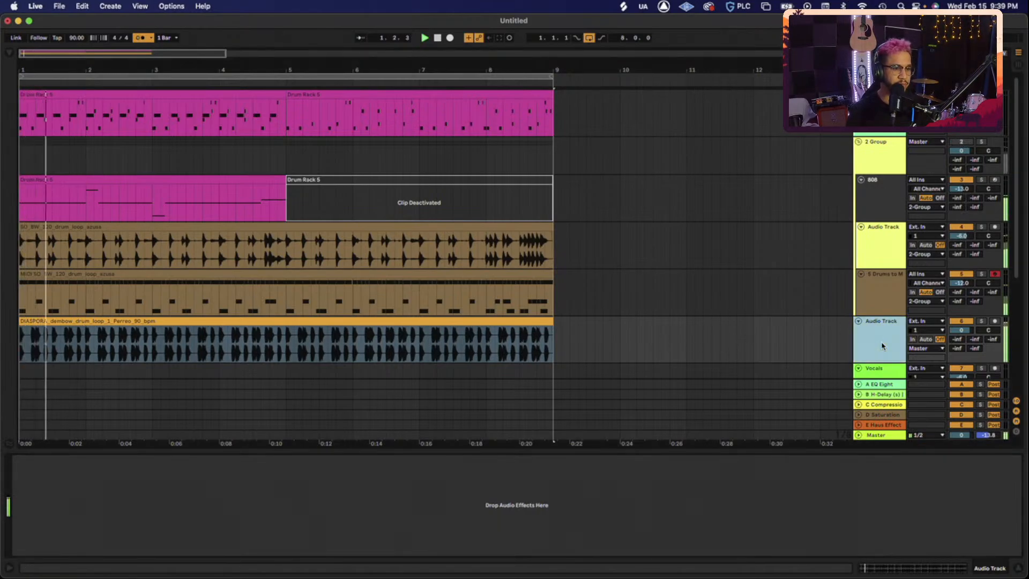
{"action": "key", "text": "Tab"}
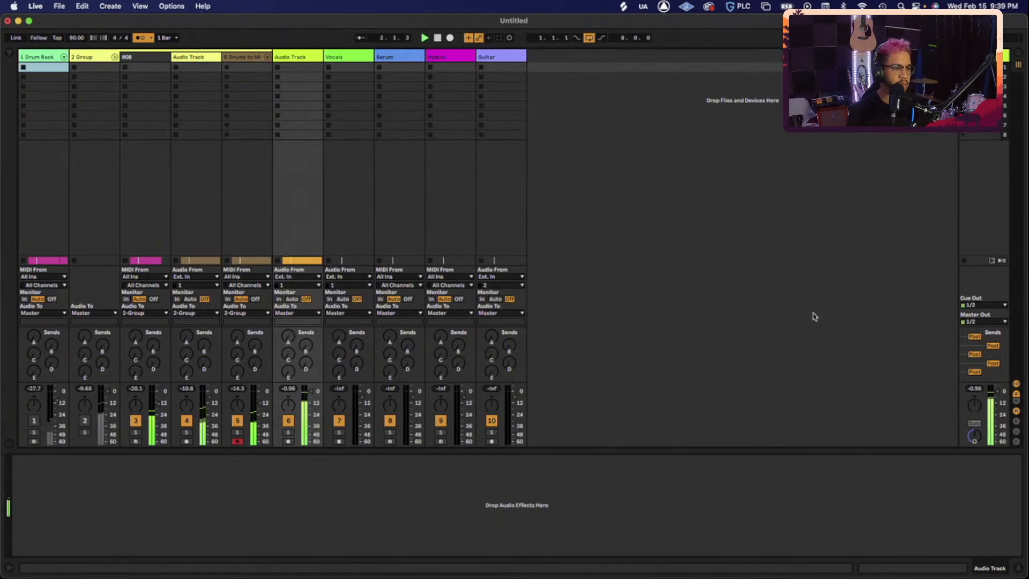
{"action": "left_click", "coordinate": [301, 55]}
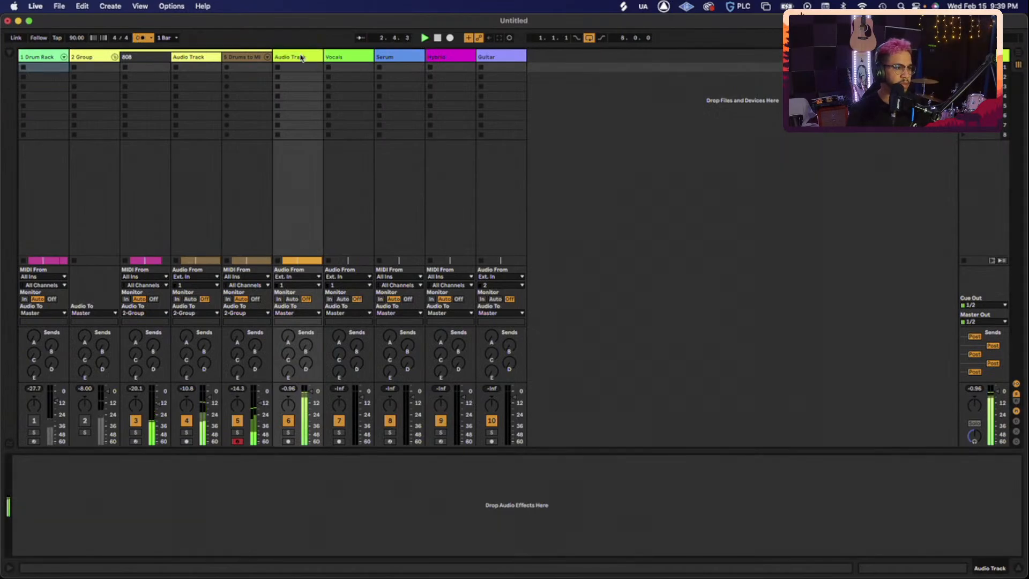
{"action": "key", "text": "Tab"}
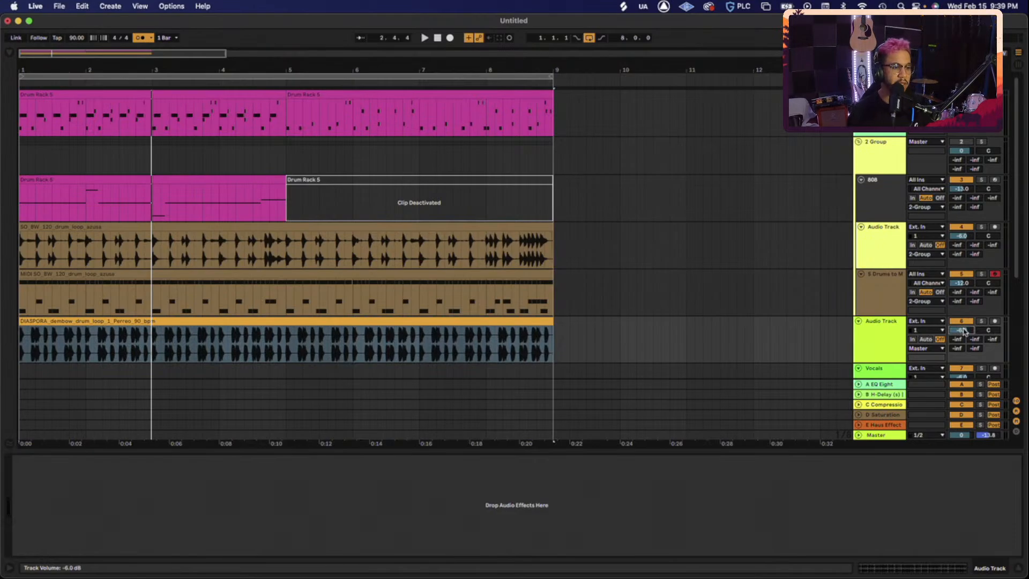
{"action": "left_click", "coordinate": [20, 70]}
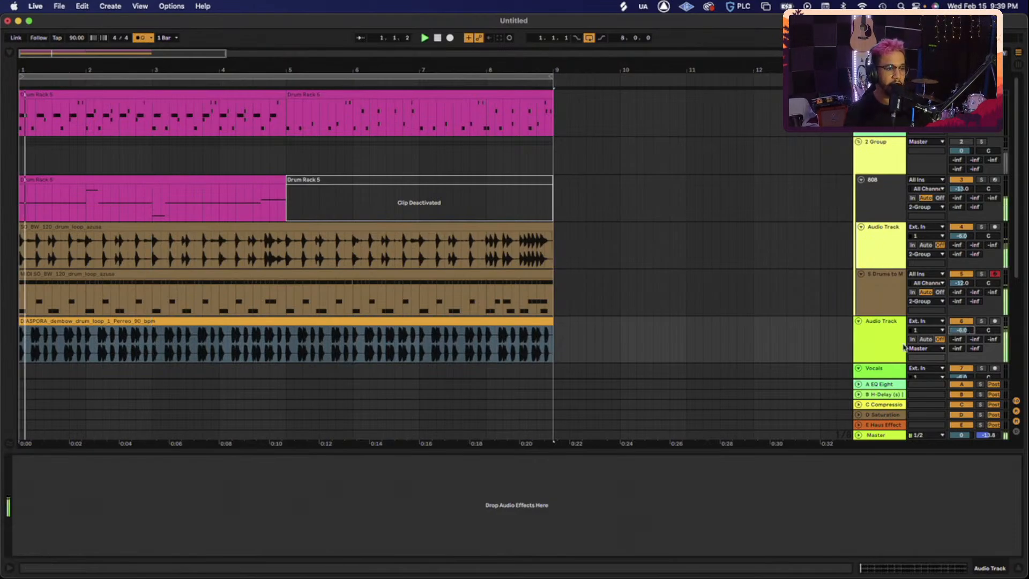
{"action": "left_click", "coordinate": [8, 53]}
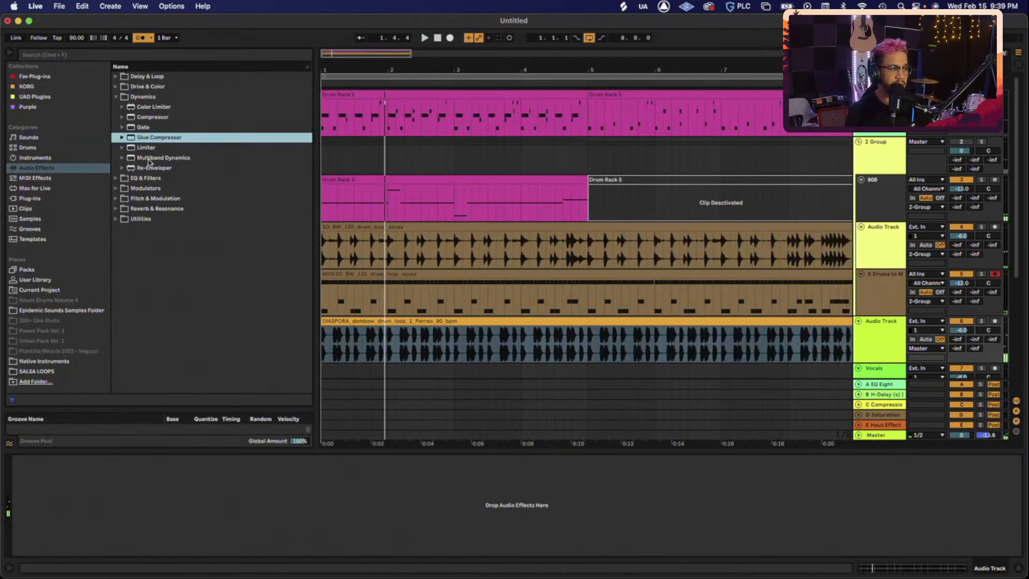
- Add EQ Eight to the dembow loop with band 1 as a low cut at 31.6 Hz
{"action": "left_click", "coordinate": [150, 96]}
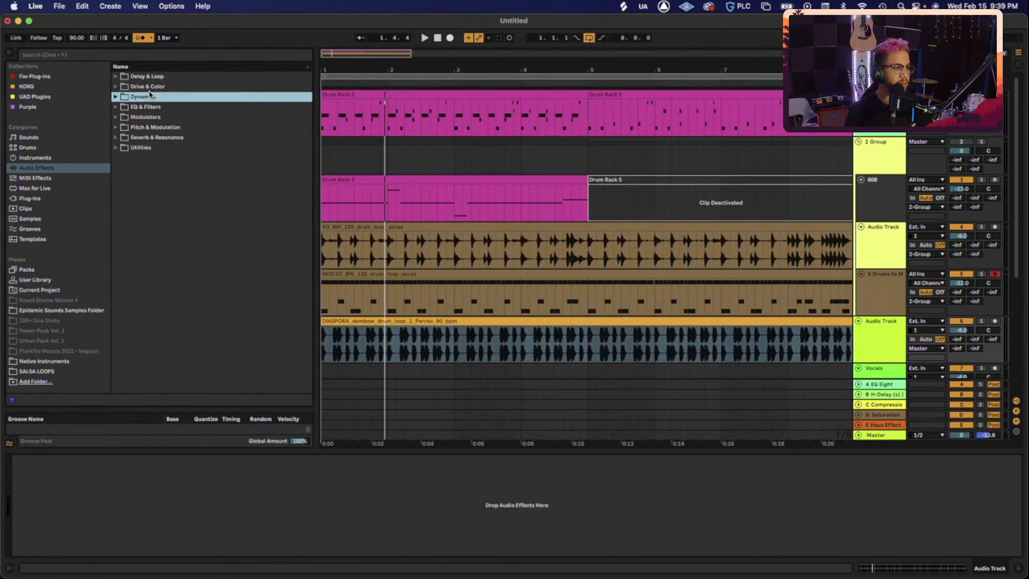
{"action": "left_click", "coordinate": [140, 107]}
{"action": "double_click", "coordinate": [155, 139]}
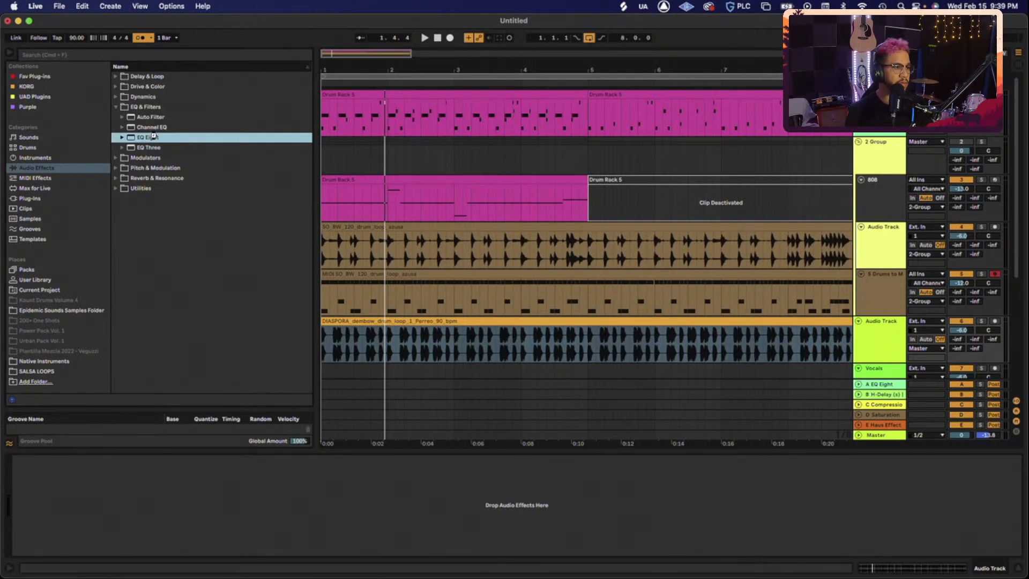
{"action": "key", "text": "space"}
{"action": "left_click", "coordinate": [59, 543]}
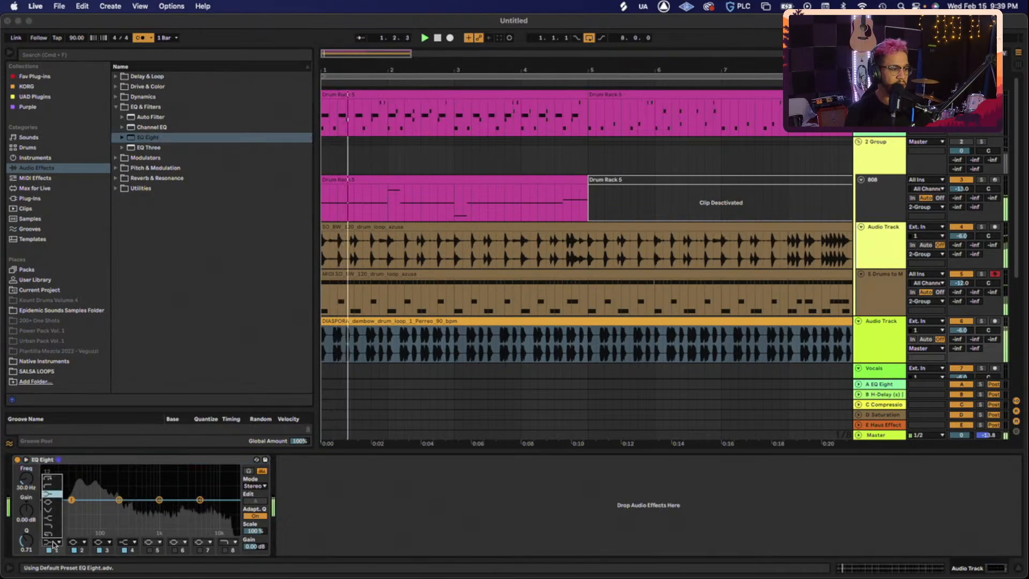
{"action": "left_click", "coordinate": [55, 483]}
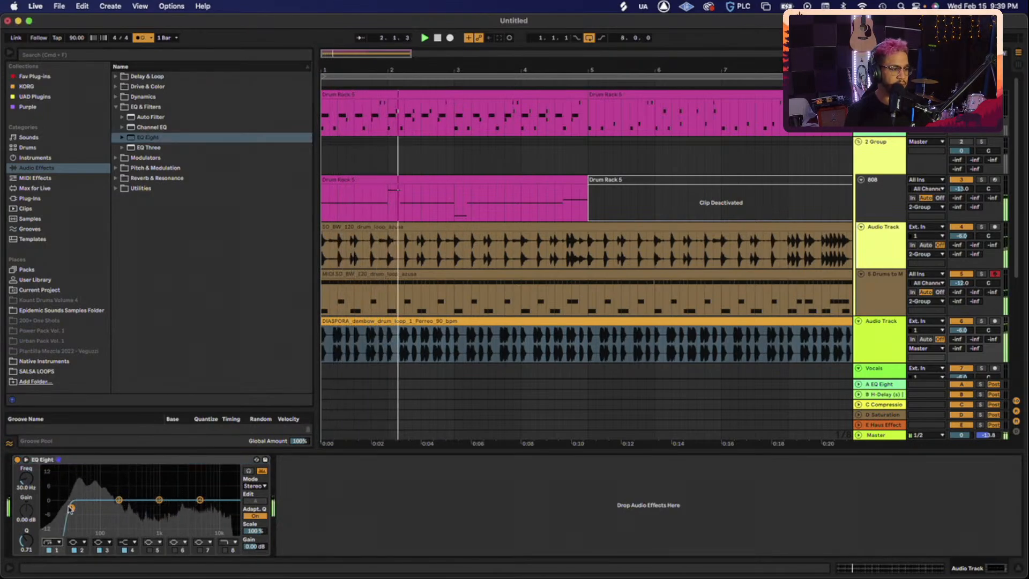
{"action": "left_click_drag", "start_coordinate": [71, 507], "coordinate": [72, 508]}
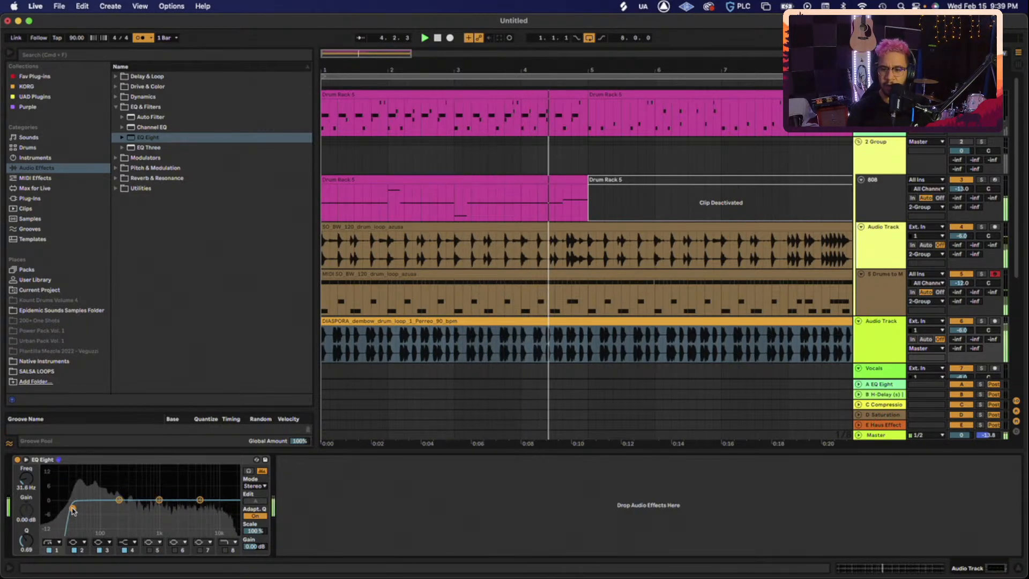
- Hide the browser and delete the two SO_BW drum-loop tracks
{"action": "mouse_move", "coordinate": [678, 572]}
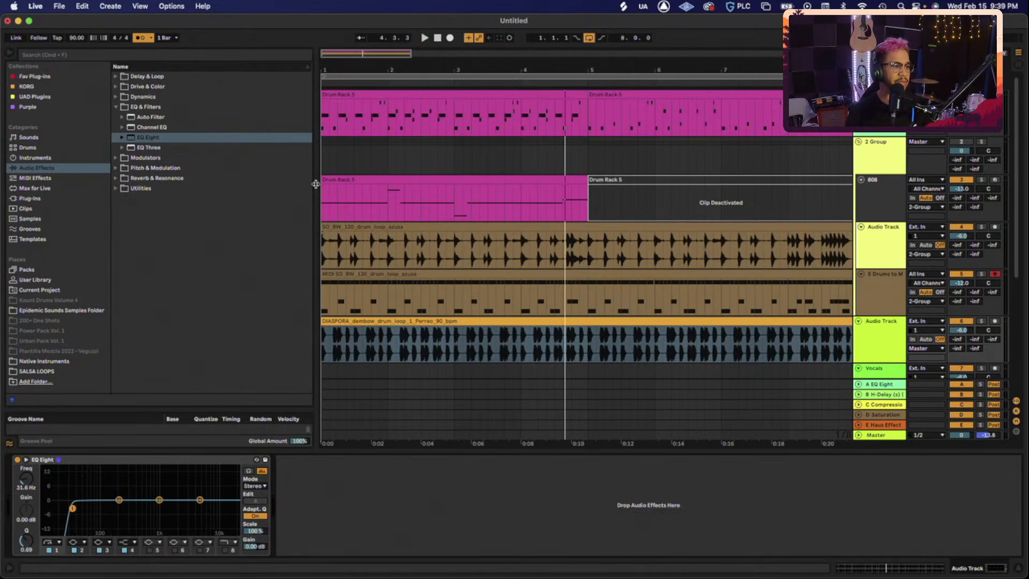
{"action": "key", "text": "Escape"}
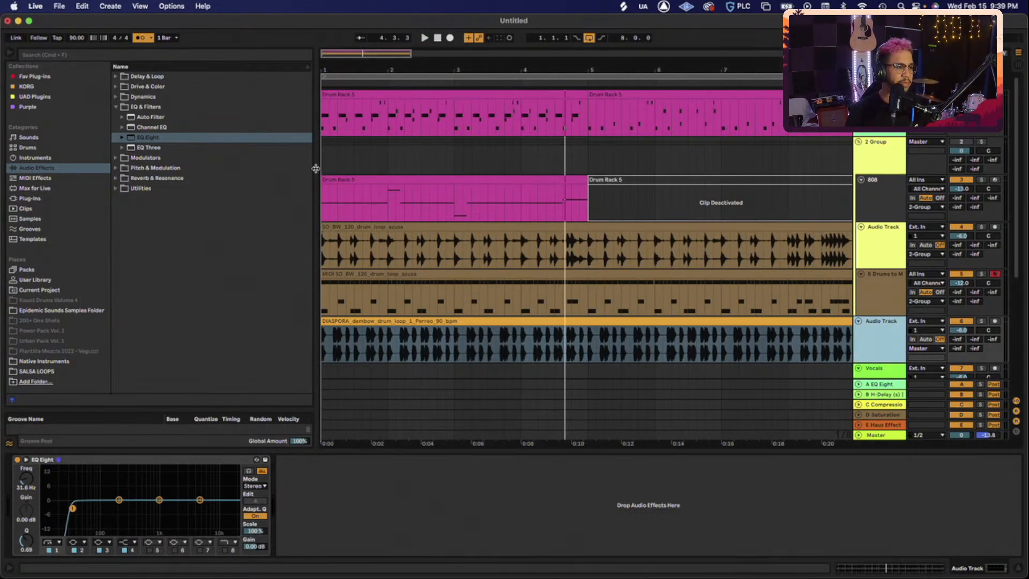
{"action": "key", "text": "super+alt+b"}
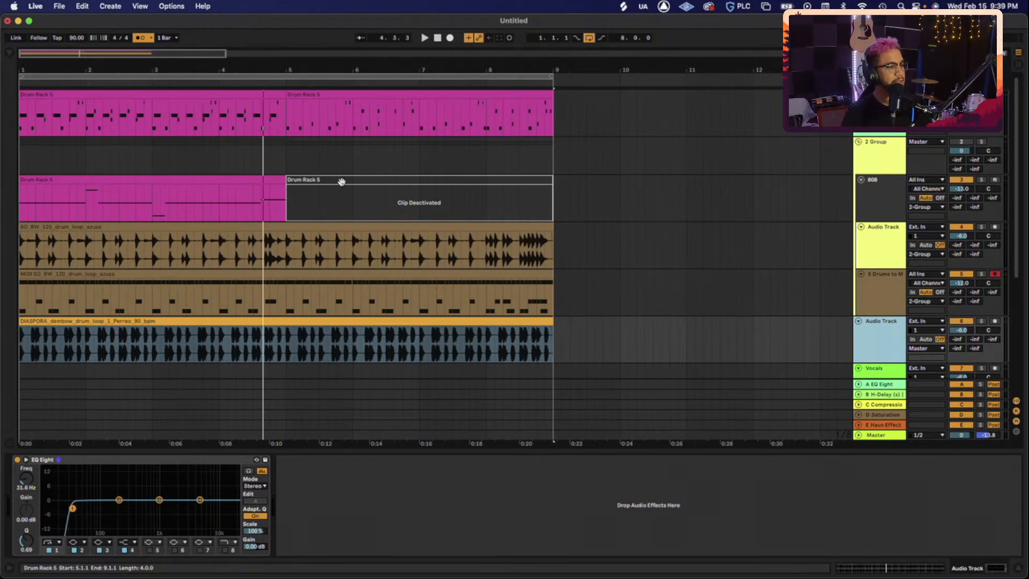
{"action": "scroll", "coordinate": [340, 183], "scroll_direction": "down", "scroll_amount": 5}
{"action": "scroll", "coordinate": [339, 184], "scroll_direction": "up", "scroll_amount": 2}
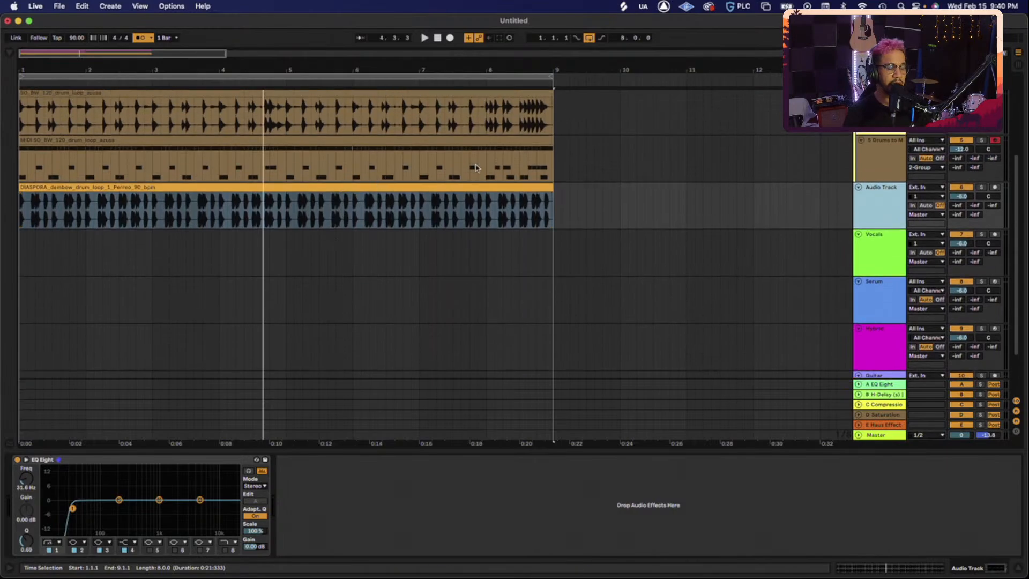
{"action": "left_click", "coordinate": [511, 202]}
{"action": "key", "text": "space"}
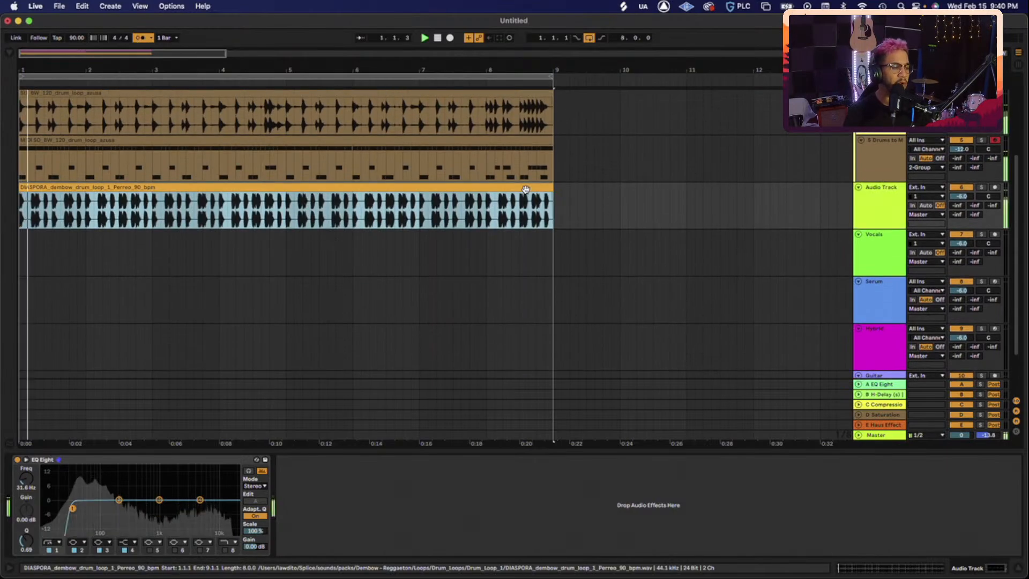
{"action": "scroll", "coordinate": [798, 216], "scroll_direction": "up", "scroll_amount": 3}
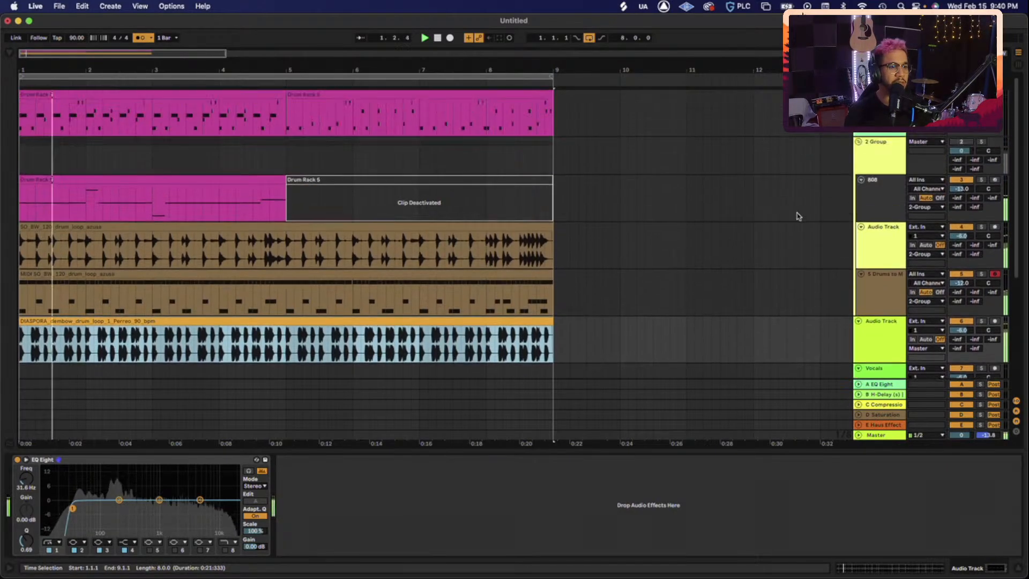
{"action": "left_click", "coordinate": [878, 246]}
{"action": "left_click", "coordinate": [893, 289], "text": "shift"}
{"action": "key", "text": "Delete"}
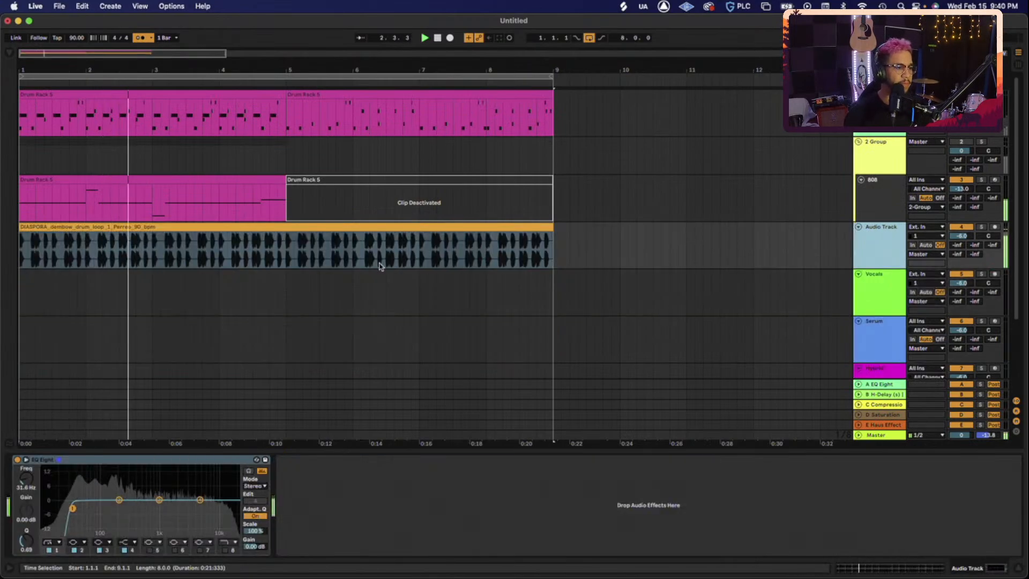
- Convert the DIASPORA dembow clip's drums to a new MIDI track and open its notes
{"action": "left_click", "coordinate": [352, 224]}
{"action": "double_click", "coordinate": [360, 237]}
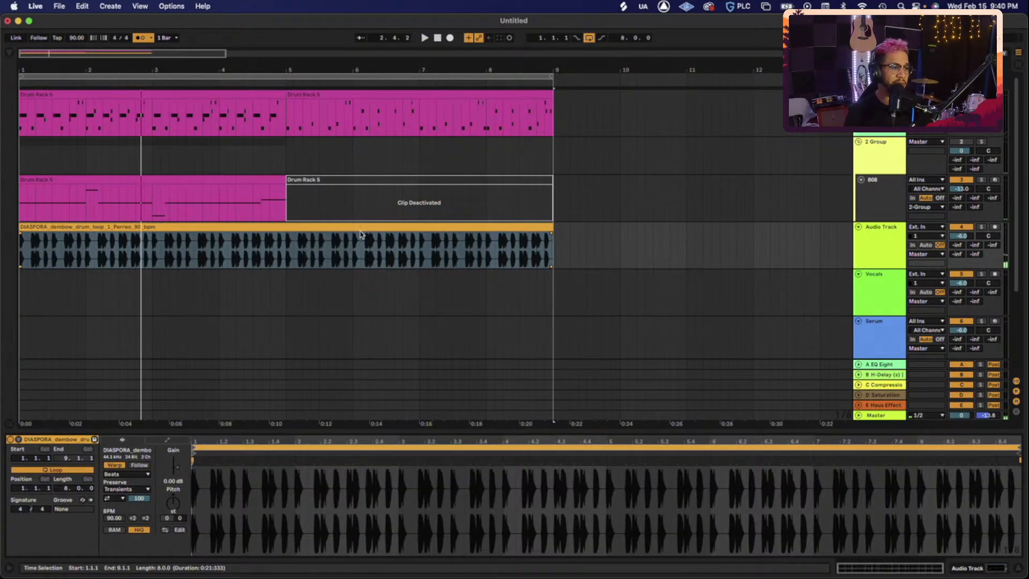
{"action": "right_click", "coordinate": [362, 231]}
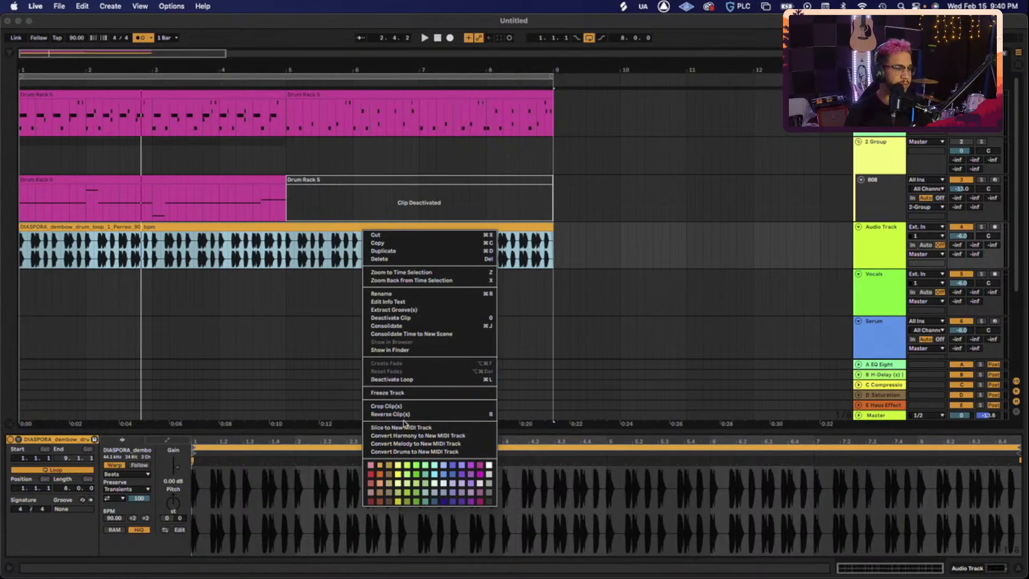
{"action": "left_click", "coordinate": [411, 452]}
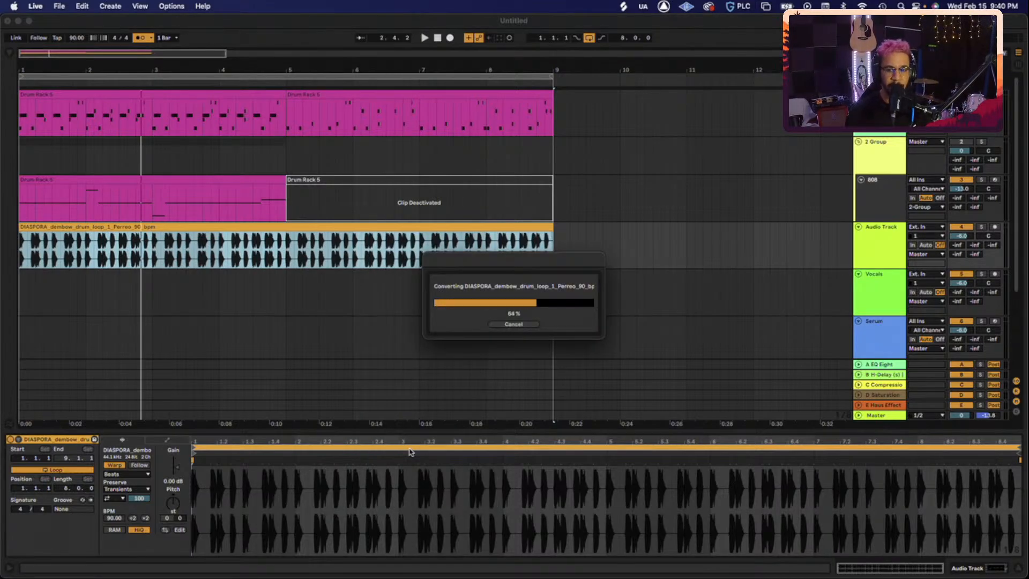
{"action": "left_click", "coordinate": [188, 275]}
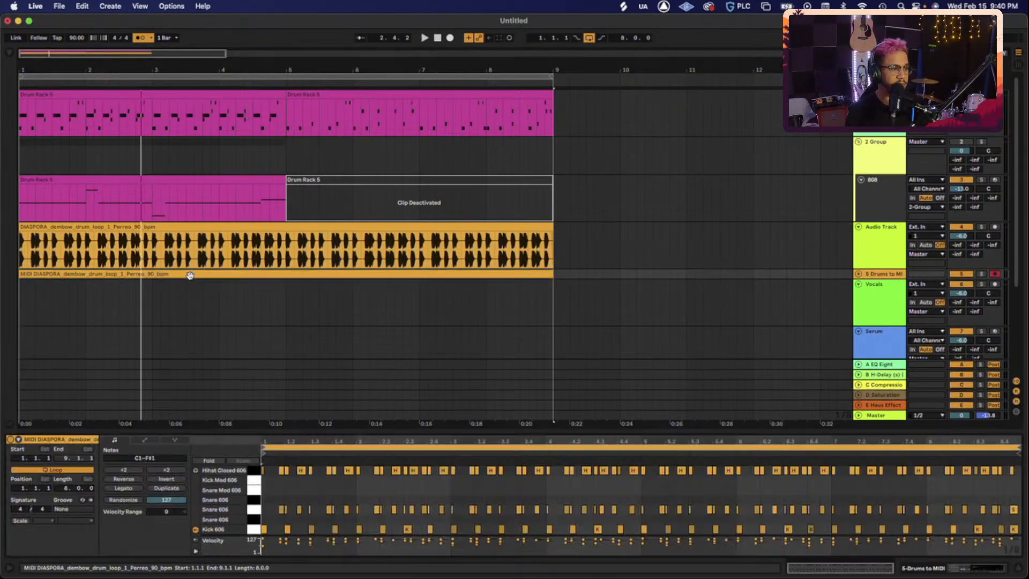
{"action": "left_click", "coordinate": [857, 274]}
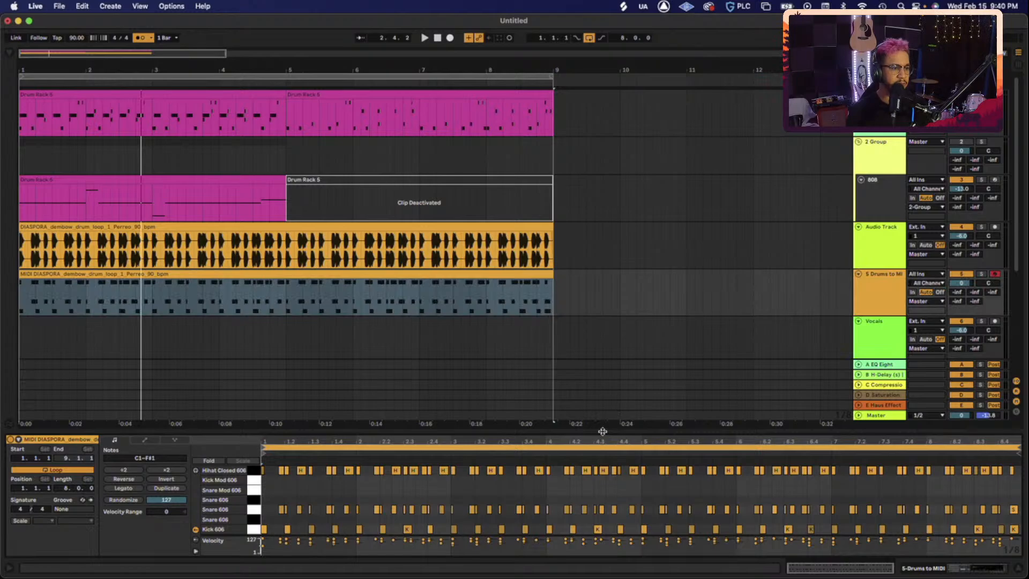
{"action": "left_click_drag", "start_coordinate": [602, 431], "coordinate": [611, 290]}
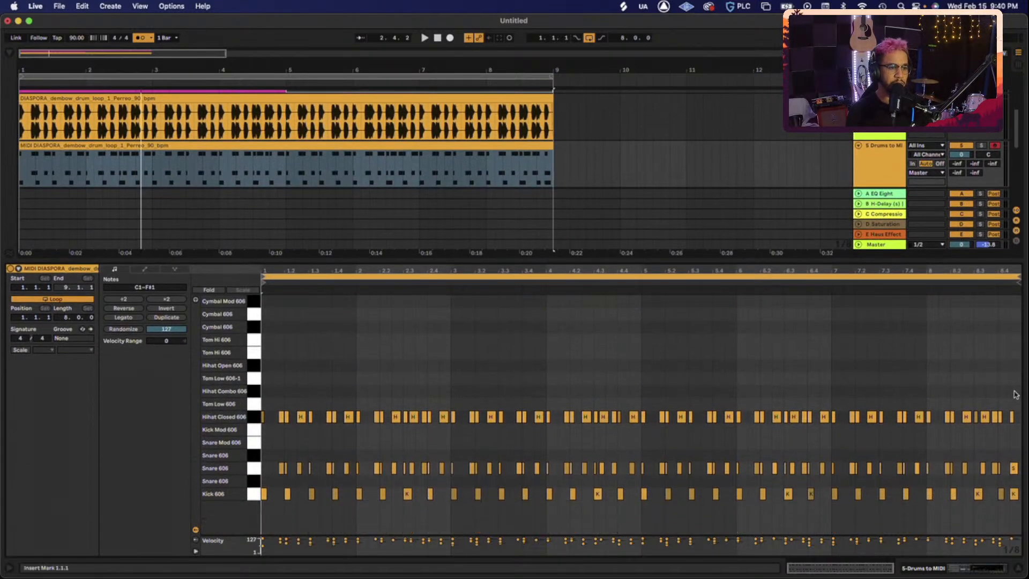
- Remove the Hihat Closed notes and the thin second snare from the converted clip
{"action": "left_click_drag", "start_coordinate": [1015, 395], "coordinate": [196, 442]}
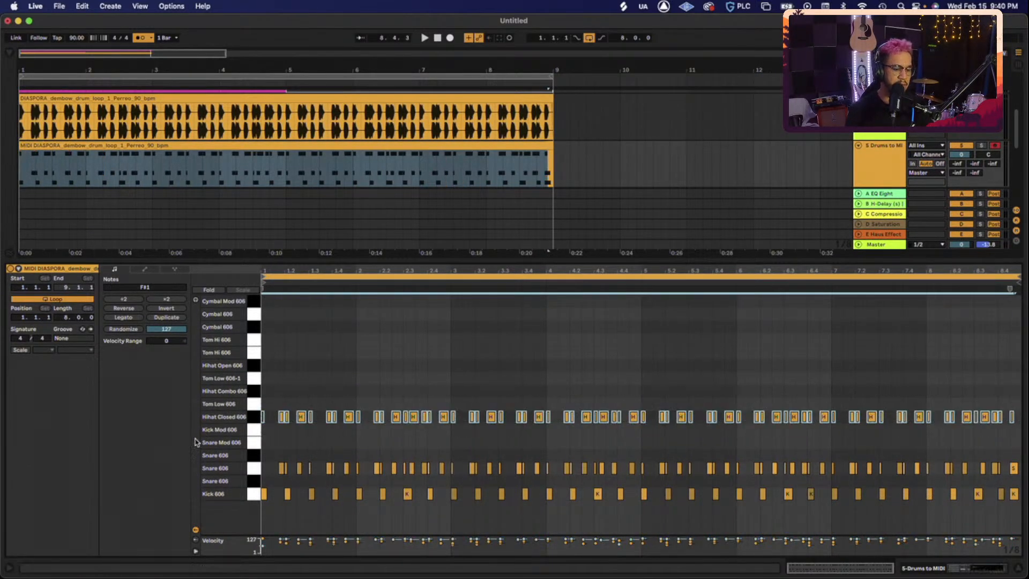
{"action": "key", "text": "Delete"}
{"action": "key", "text": "space"}
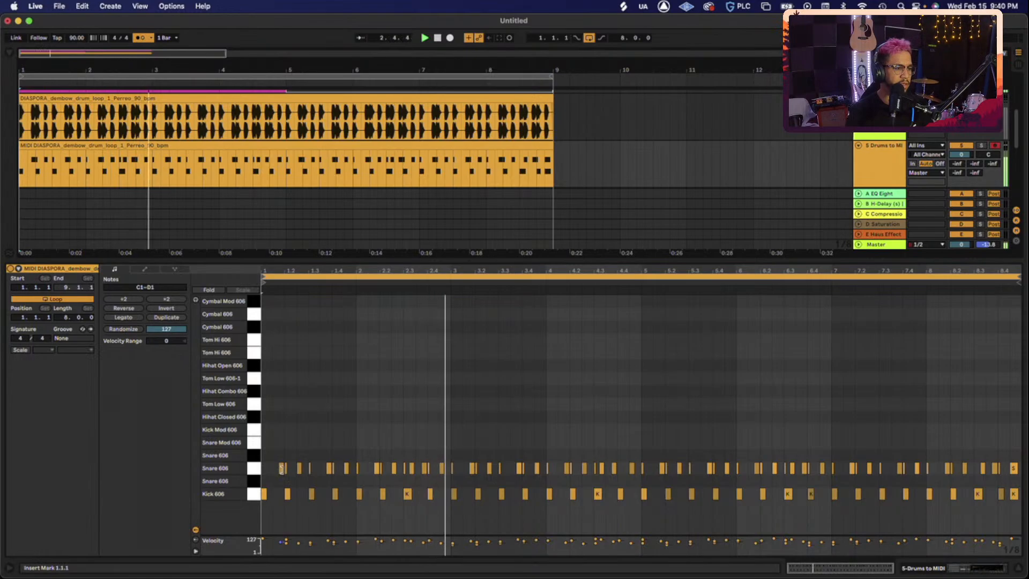
{"action": "key", "text": "space"}
{"action": "key", "text": "space"}
{"action": "left_click", "coordinate": [286, 468]}
{"action": "key", "text": "Delete"}
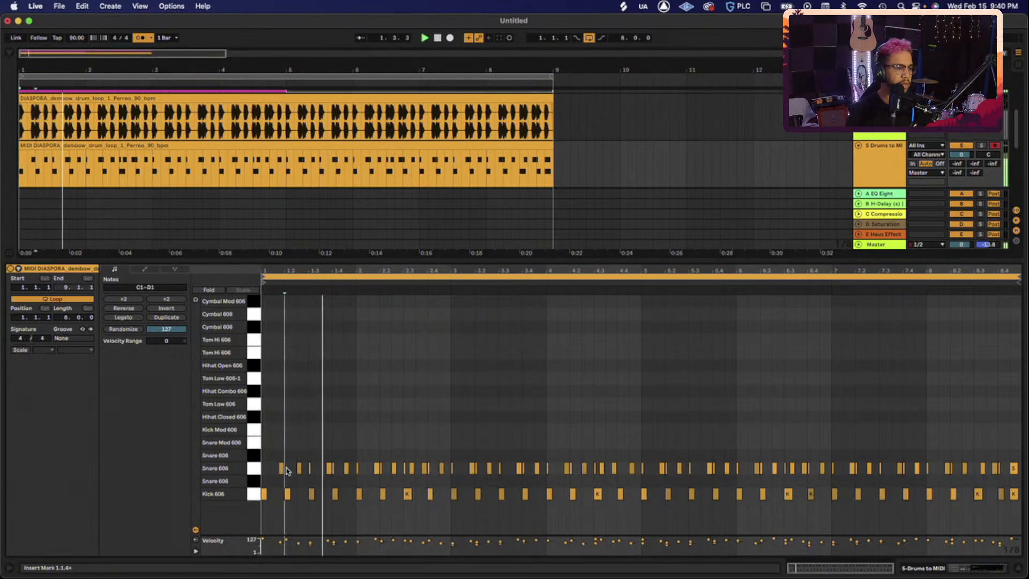
{"action": "left_click", "coordinate": [309, 471]}
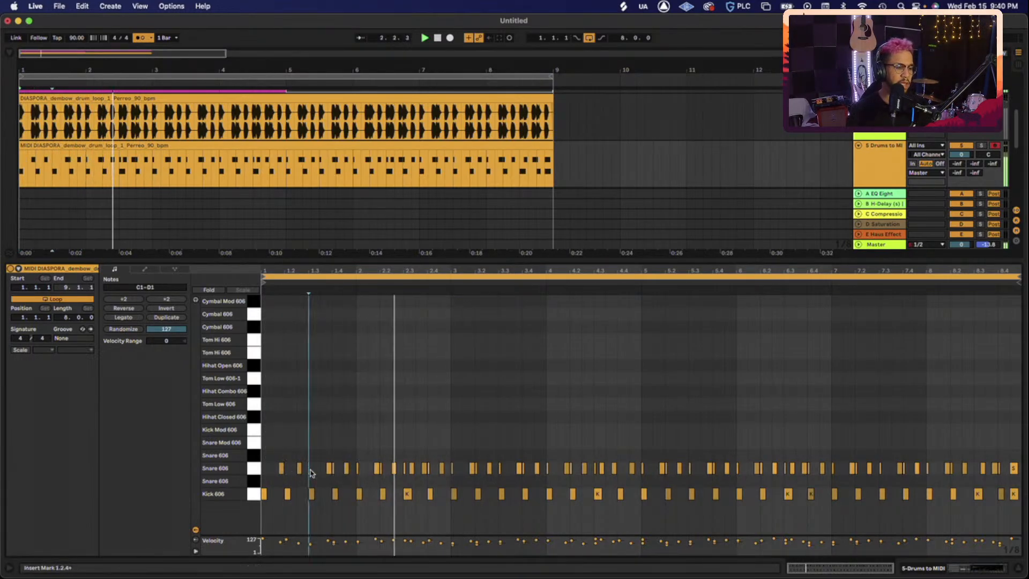
{"action": "key", "text": "space"}
{"action": "key", "text": "space"}
{"action": "left_click", "coordinate": [333, 471]}
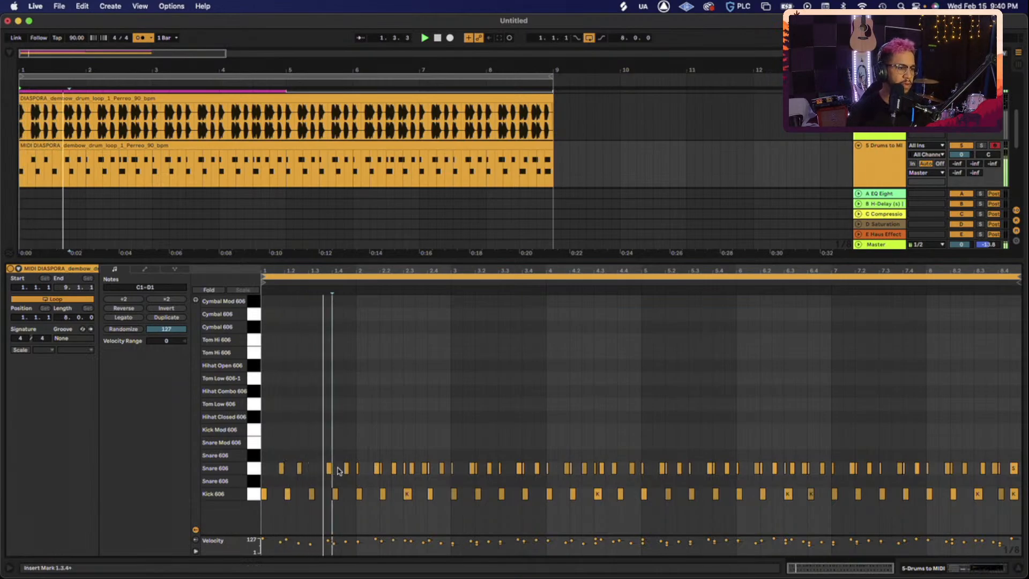
{"action": "left_click", "coordinate": [358, 464]}
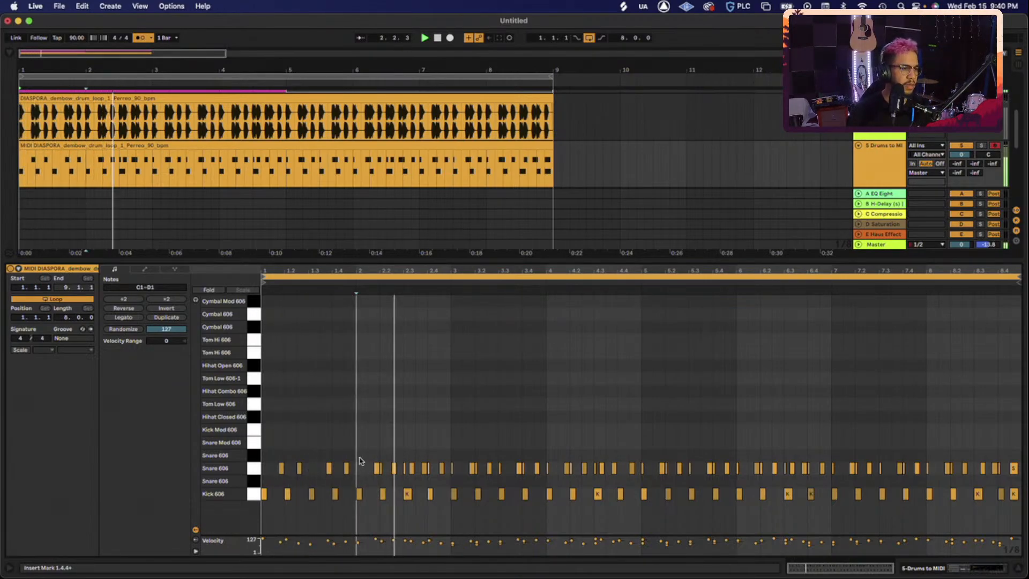
{"action": "key", "text": "space"}
- Delete everything after bar 1 and duplicate the bar-1 kick and snare pattern through bar 8
{"action": "left_click_drag", "start_coordinate": [362, 443], "coordinate": [1023, 533]}
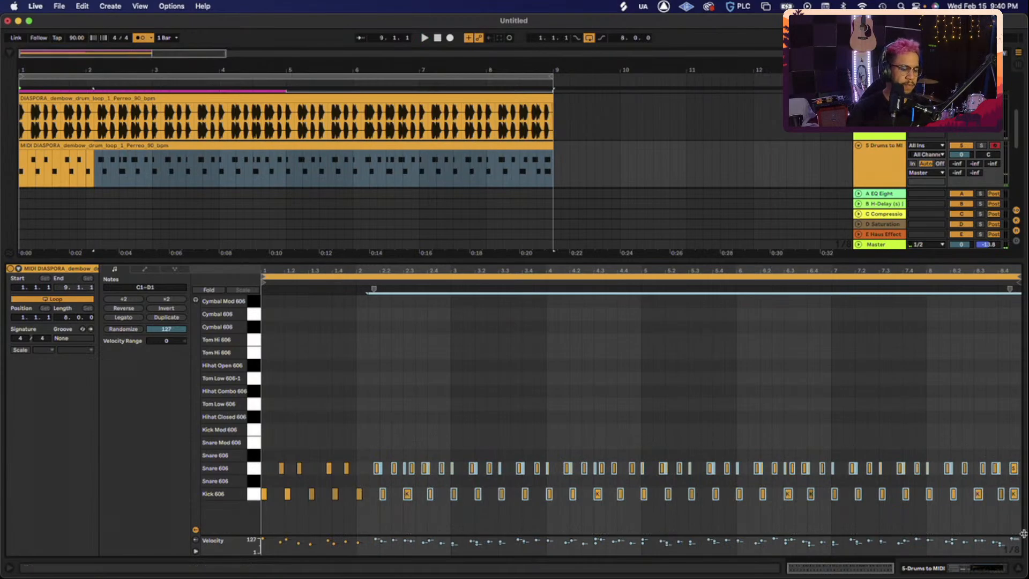
{"action": "key", "text": "Delete"}
{"action": "double_click", "coordinate": [359, 491]}
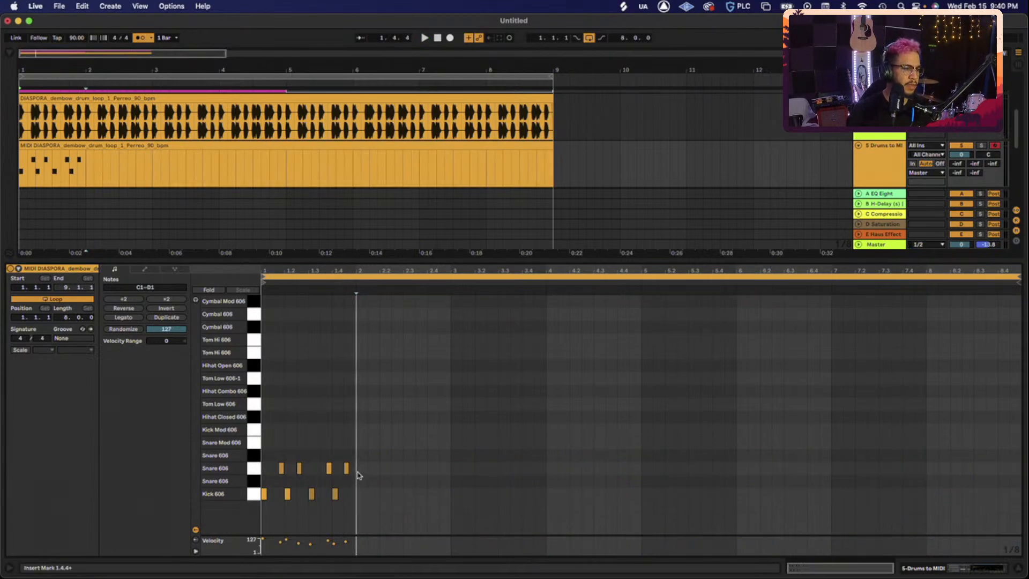
{"action": "key", "text": "ctrl+a"}
{"action": "key", "text": "ctrl+d"}
{"action": "key", "text": "ctrl+d"}
{"action": "key", "text": "ctrl+d"}
{"action": "key", "text": "ctrl+d"}
{"action": "key", "text": "ctrl+d"}
{"action": "key", "text": "ctrl+d"}
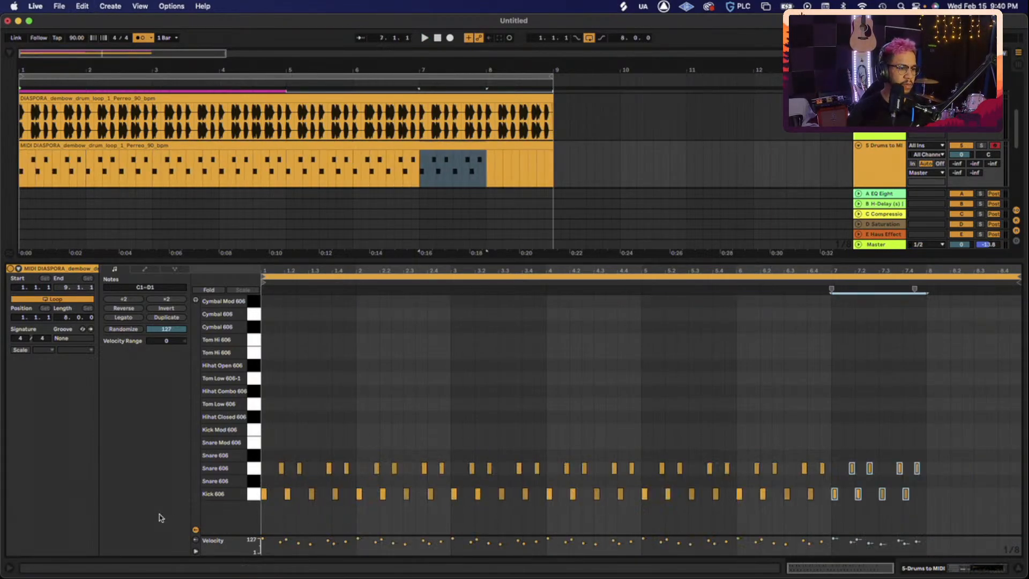
{"action": "key", "text": "ctrl+d"}
{"action": "key", "text": "space"}
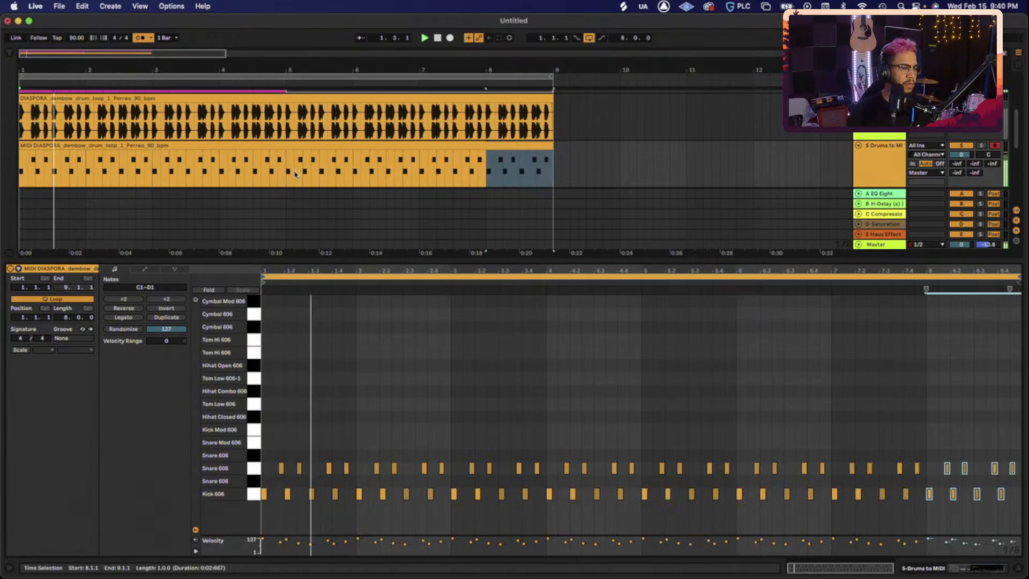
{"action": "key", "text": "shift+Tab"}
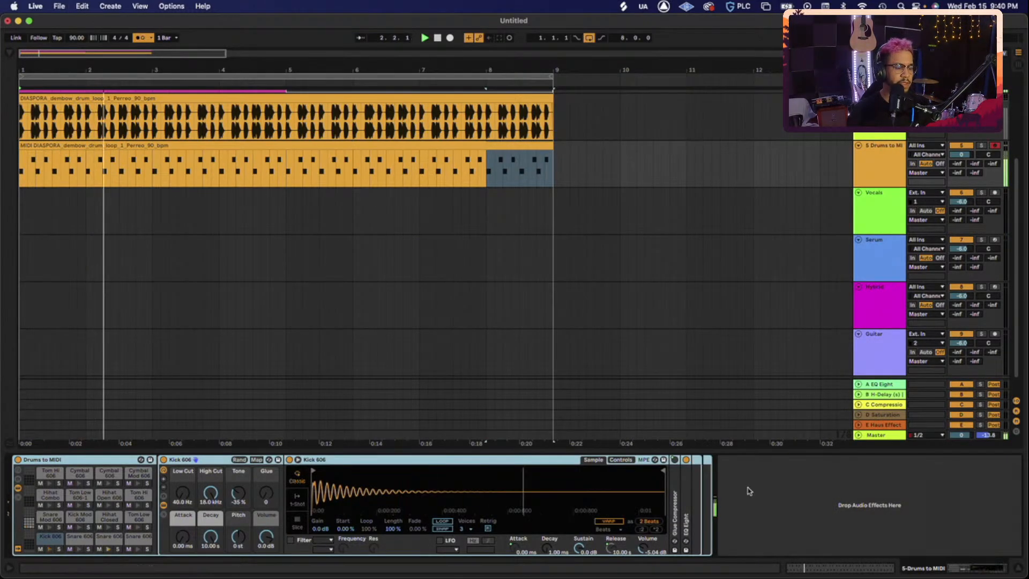
{"action": "key", "text": "space"}
- Add soft ghost snare notes at 1.3.2 and 2.3.1
{"action": "double_click", "coordinate": [339, 145]}
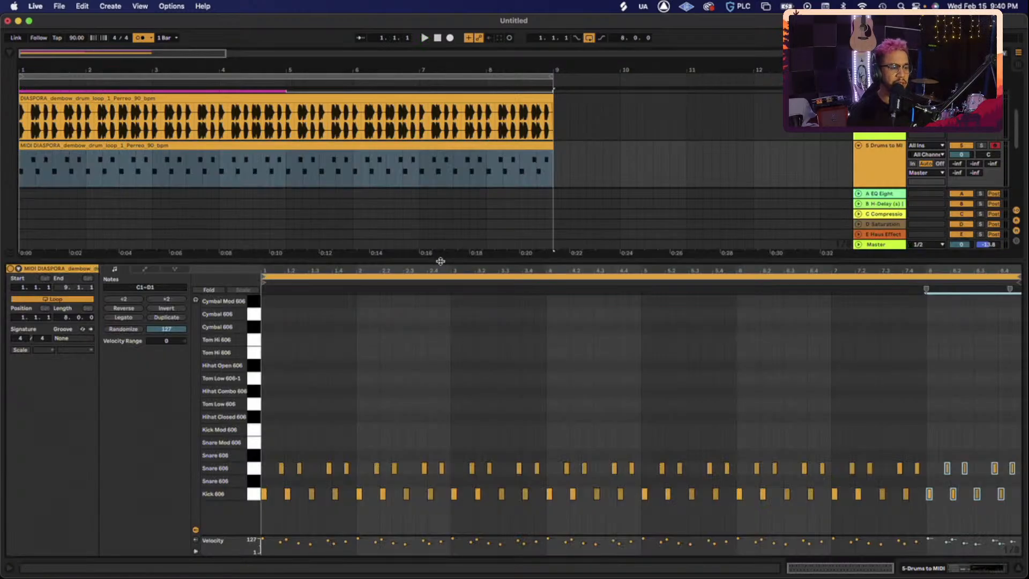
{"action": "left_click_drag", "start_coordinate": [440, 261], "coordinate": [440, 360]}
{"action": "double_click", "coordinate": [153, 166]}
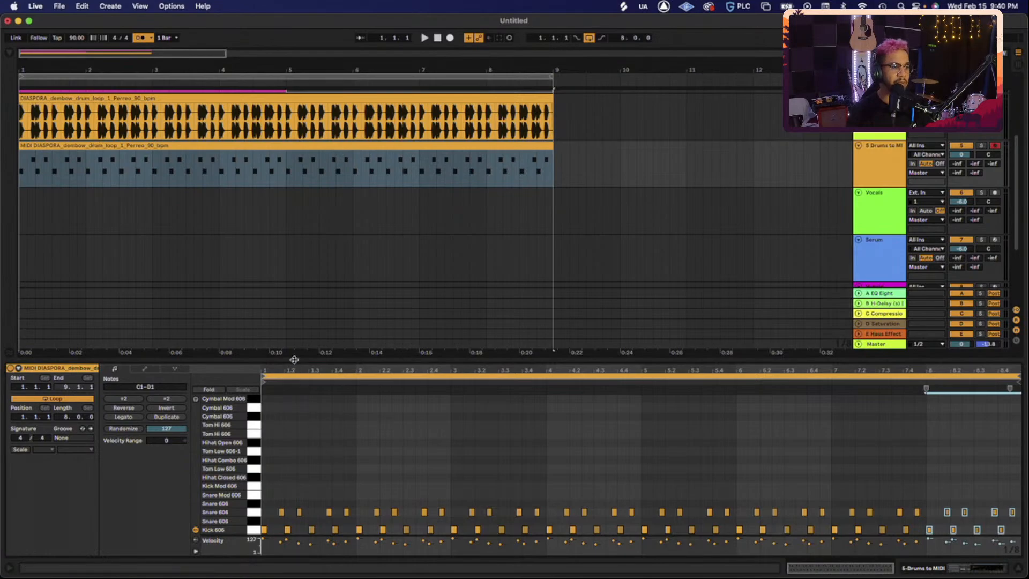
{"action": "left_click_drag", "start_coordinate": [294, 359], "coordinate": [301, 239]}
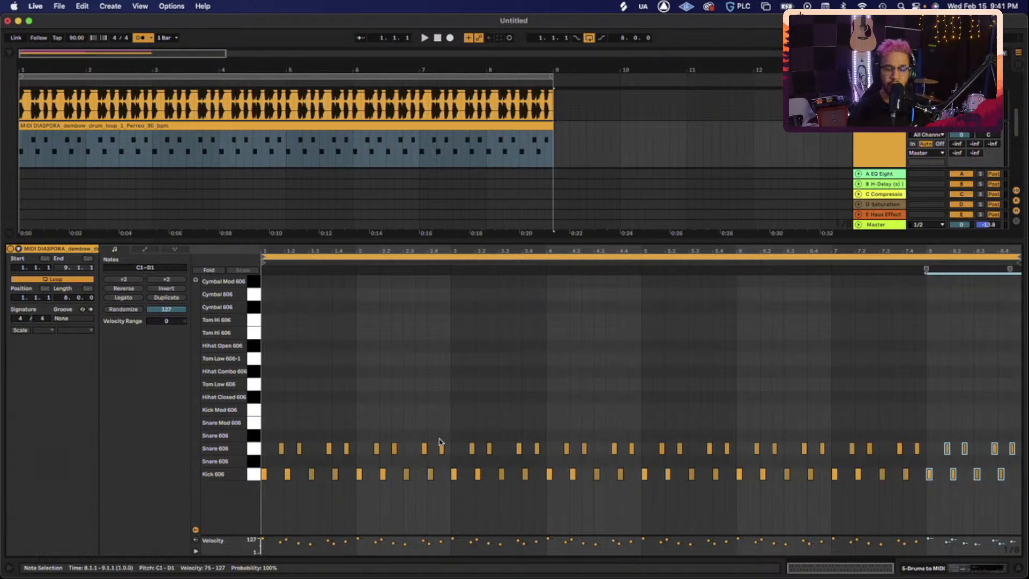
{"action": "key", "text": "plus"}
{"action": "key", "text": "plus"}
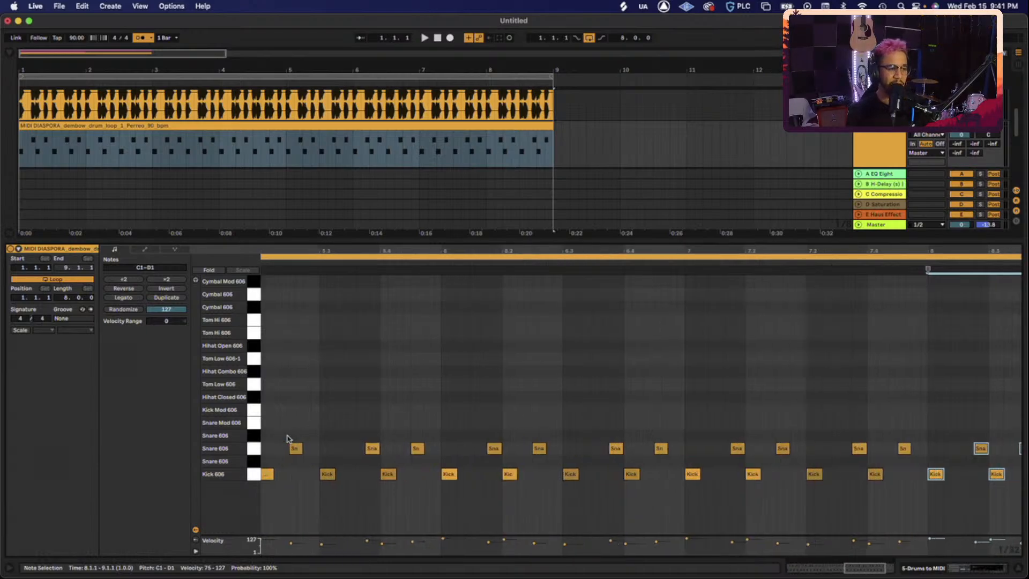
{"action": "scroll", "coordinate": [289, 439], "scroll_direction": "left", "scroll_amount": 10}
{"action": "scroll", "coordinate": [438, 458], "scroll_direction": "left", "scroll_amount": 10}
{"action": "left_click", "coordinate": [269, 476]}
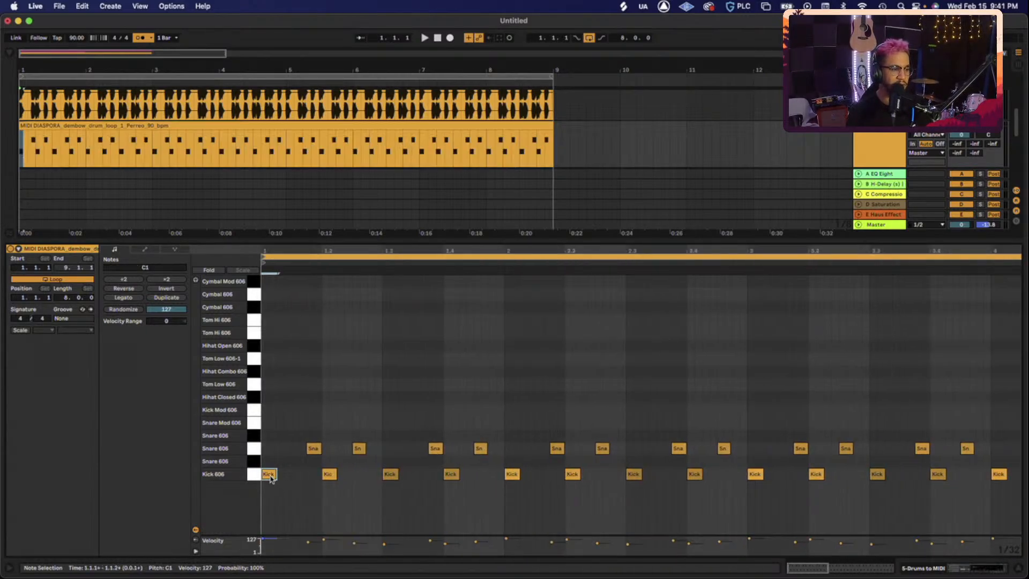
{"action": "double_click", "coordinate": [408, 449]}
{"action": "key", "text": "space"}
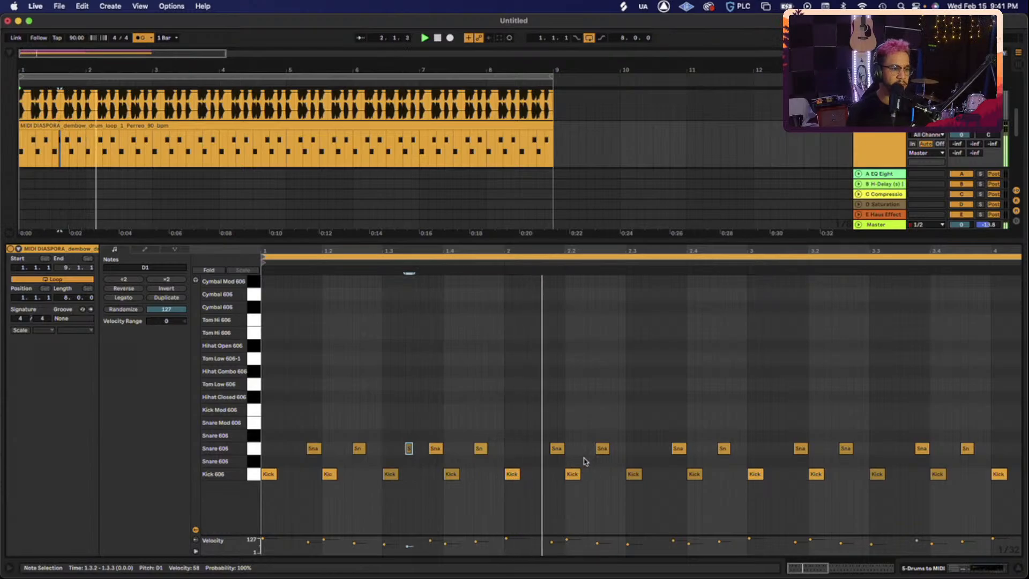
{"action": "double_click", "coordinate": [629, 448]}
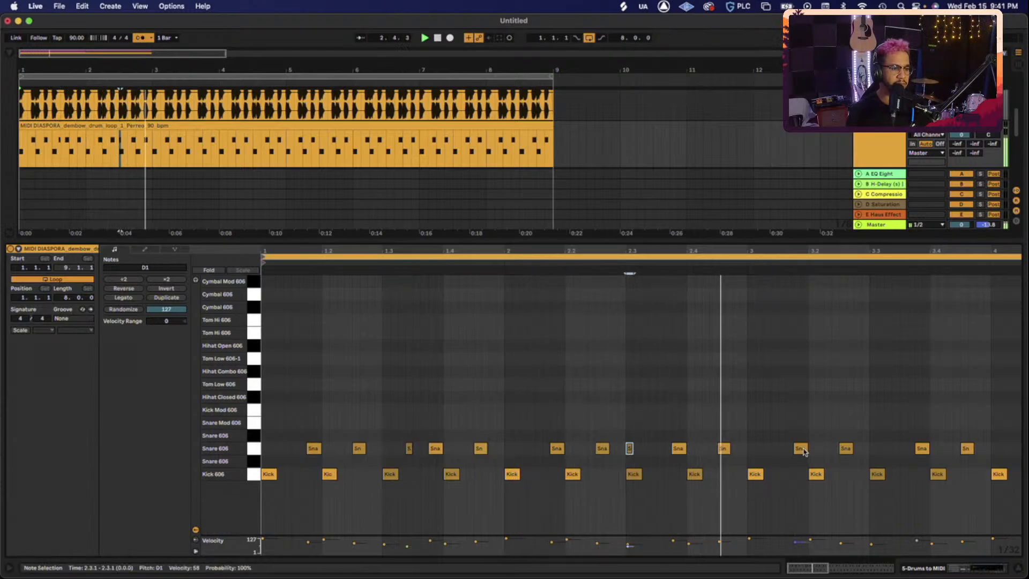
{"action": "key", "text": "space"}
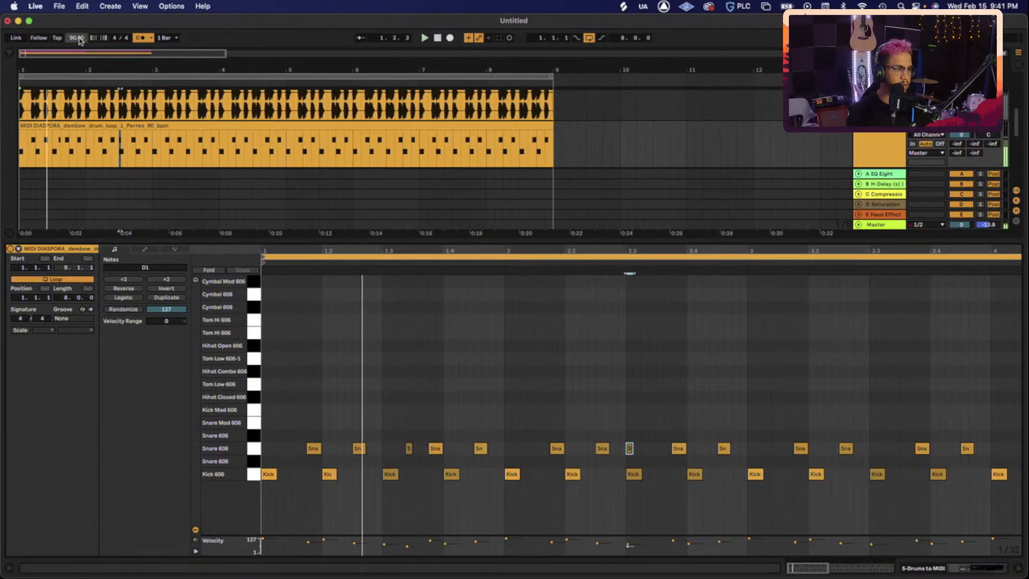
- Raise the song tempo to 100 BPM
{"action": "scroll", "coordinate": [79, 40], "scroll_direction": "up", "scroll_amount": 11}
{"action": "key", "text": "space"}
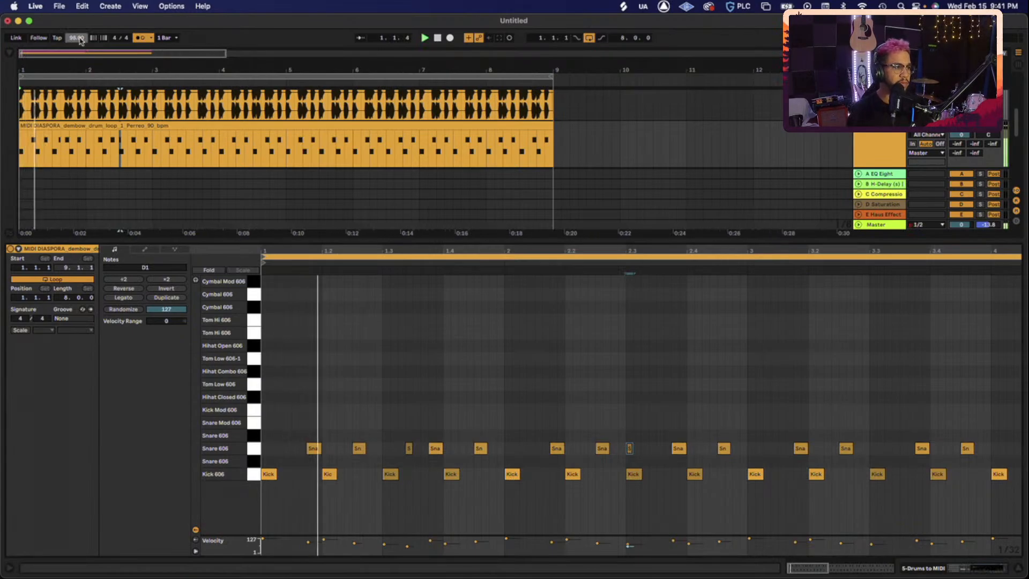
{"action": "left_click_drag", "start_coordinate": [80, 40], "coordinate": [80, 42]}
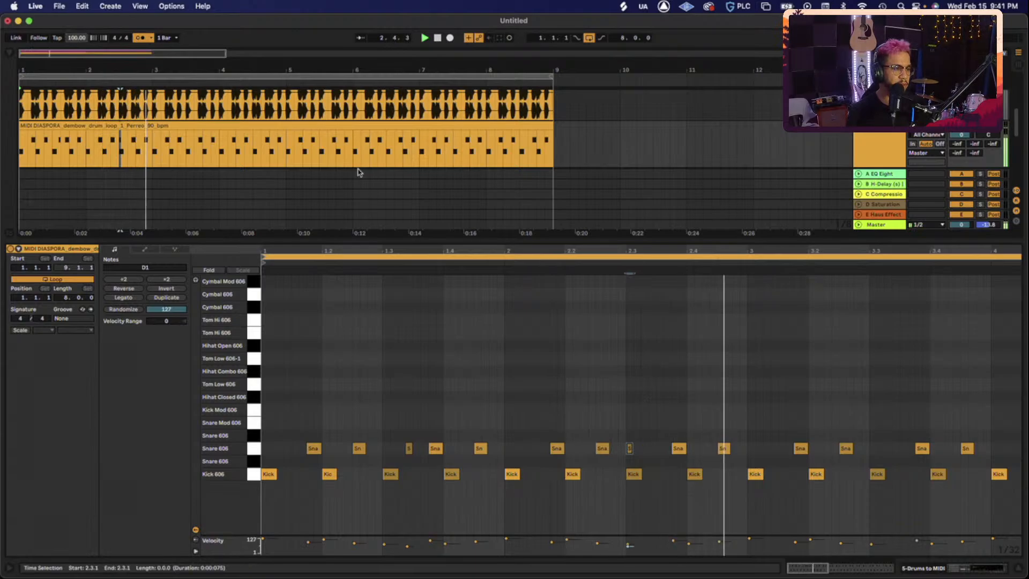
{"action": "key", "text": "space"}
{"action": "scroll", "coordinate": [240, 126], "scroll_direction": "up", "scroll_amount": 1}
{"action": "scroll", "coordinate": [240, 126], "scroll_direction": "up", "scroll_amount": 2}
- Split the dembow audio clip around the 1.1.4–1.2.1 slice
{"action": "left_click", "coordinate": [55, 116]}
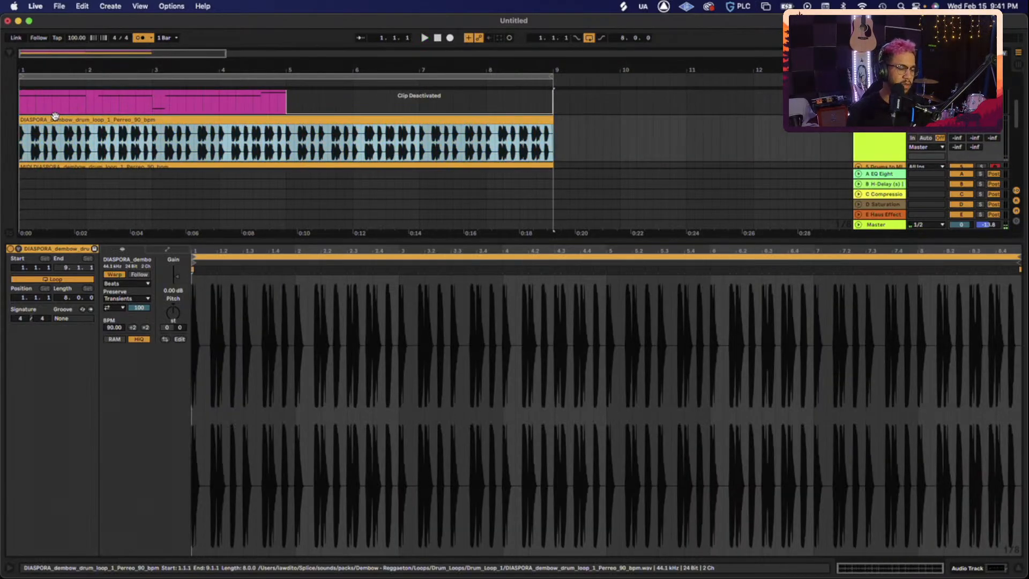
{"action": "key", "text": "plus"}
{"action": "key", "text": "plus"}
{"action": "key", "text": "plus"}
{"action": "key", "text": "plus"}
{"action": "key", "text": "plus"}
{"action": "key", "text": "plus"}
{"action": "left_click_drag", "start_coordinate": [98, 143], "coordinate": [3, 132]}
{"action": "left_click_drag", "start_coordinate": [292, 155], "coordinate": [225, 144]}
{"action": "key", "text": "super+e"}
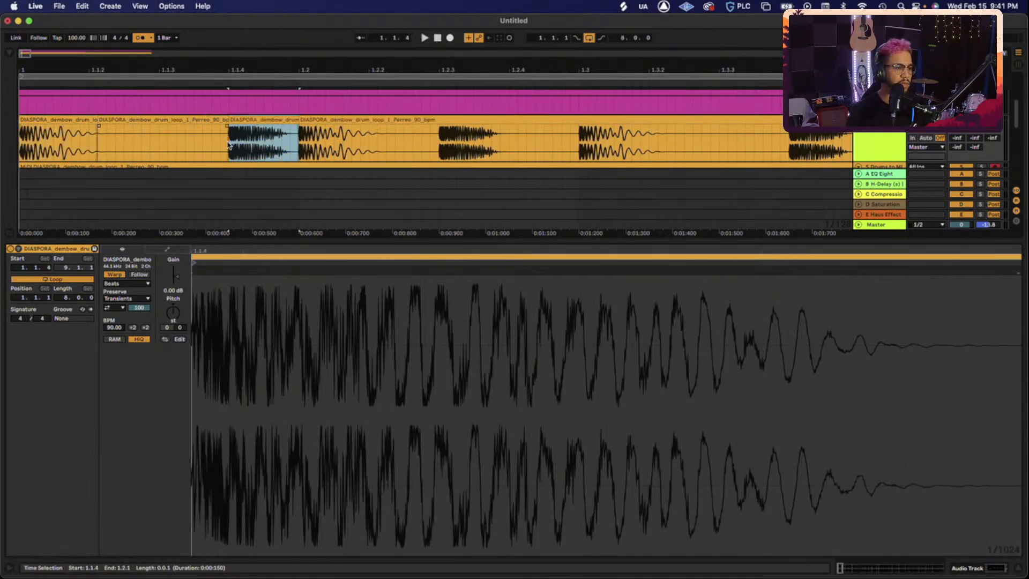
- Load the first clip piece and the 1.1.4 slice onto two Drums to MIDI rack pads
{"action": "scroll", "coordinate": [891, 137], "scroll_direction": "down", "scroll_amount": 2}
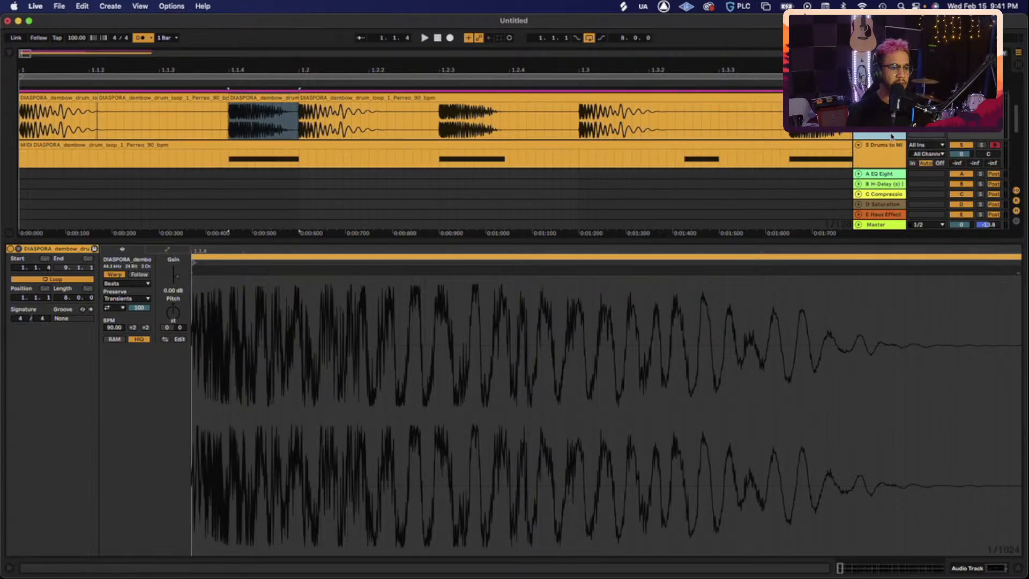
{"action": "left_click", "coordinate": [891, 136]}
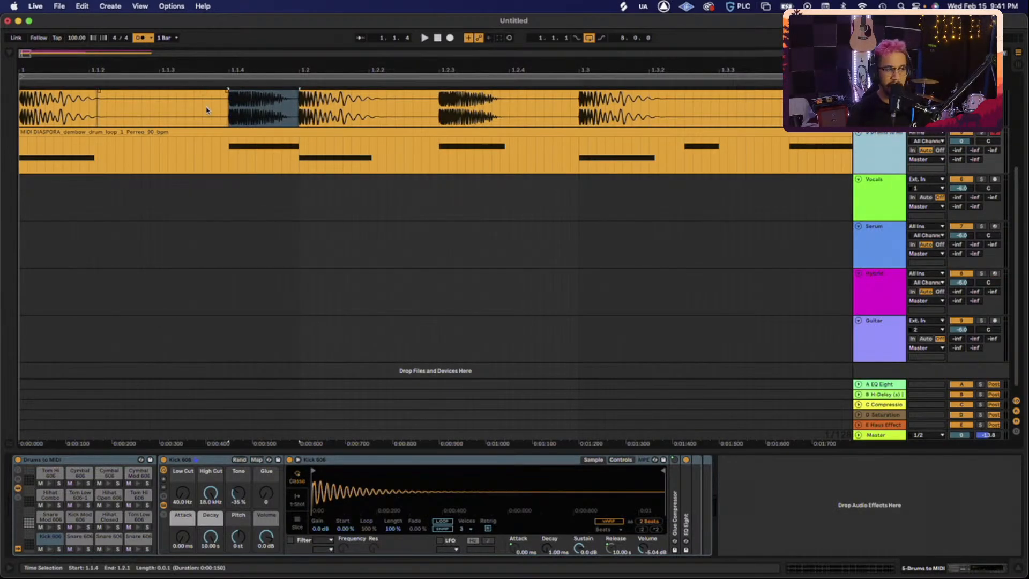
{"action": "scroll", "coordinate": [207, 103], "scroll_direction": "up", "scroll_amount": 1}
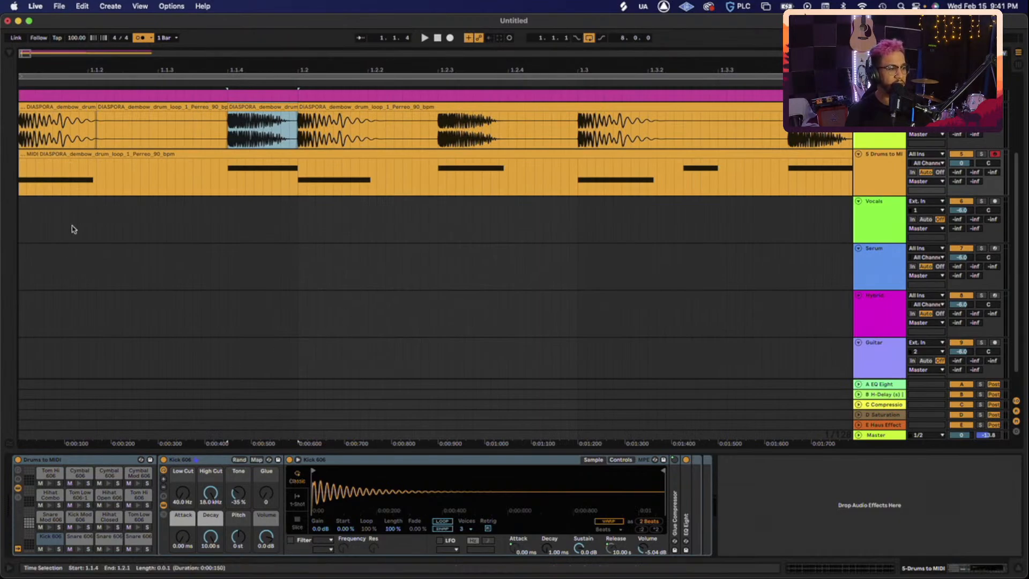
{"action": "left_click", "coordinate": [46, 108]}
{"action": "left_click_drag", "start_coordinate": [43, 486], "coordinate": [45, 535]}
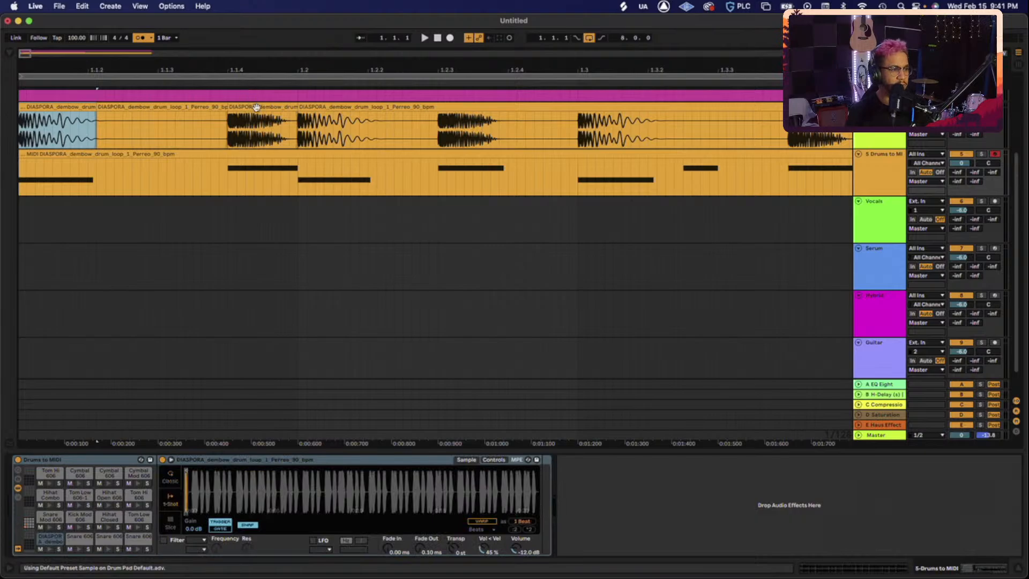
{"action": "left_click_drag", "start_coordinate": [251, 113], "coordinate": [109, 541]}
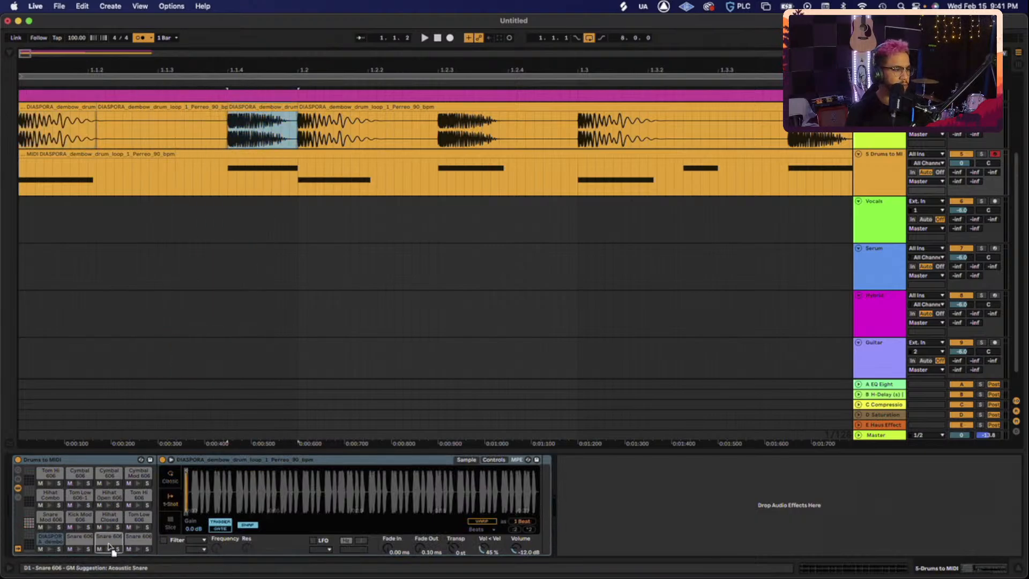
{"action": "key", "text": "space"}
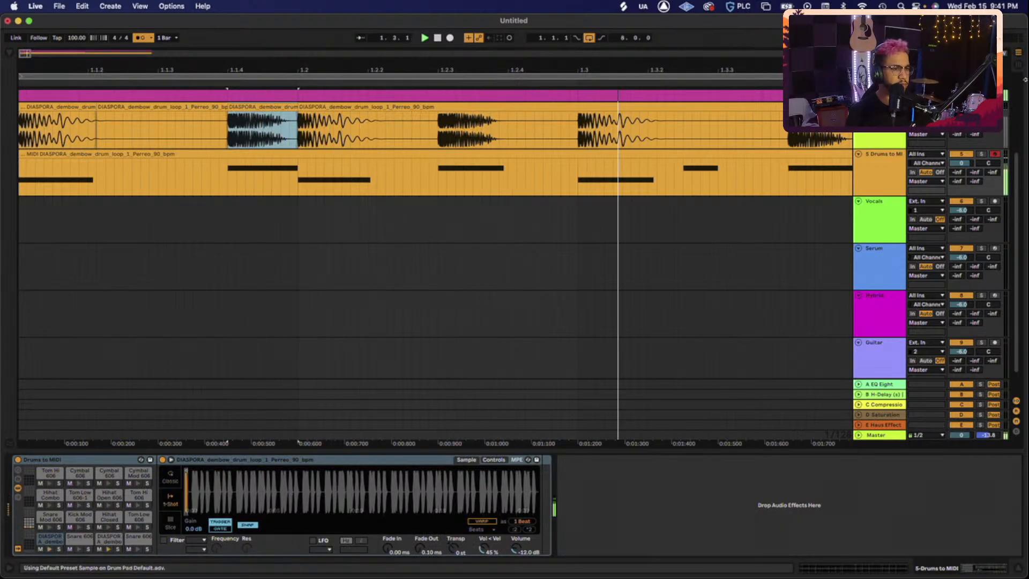
{"action": "left_click", "coordinate": [298, 165]}
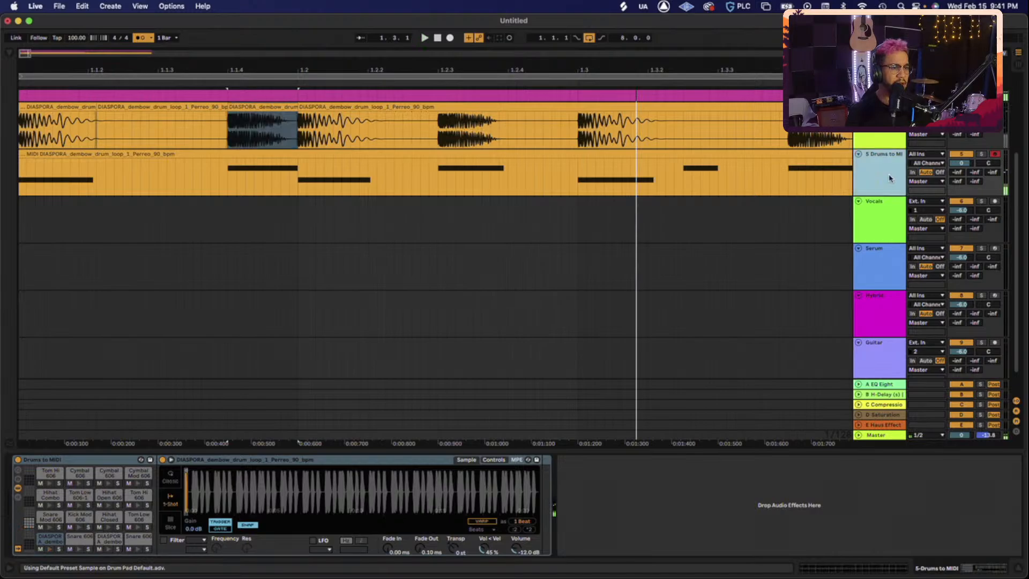
{"action": "left_click", "coordinate": [237, 155]}
{"action": "scroll", "coordinate": [238, 155], "scroll_direction": "down", "scroll_amount": 10}
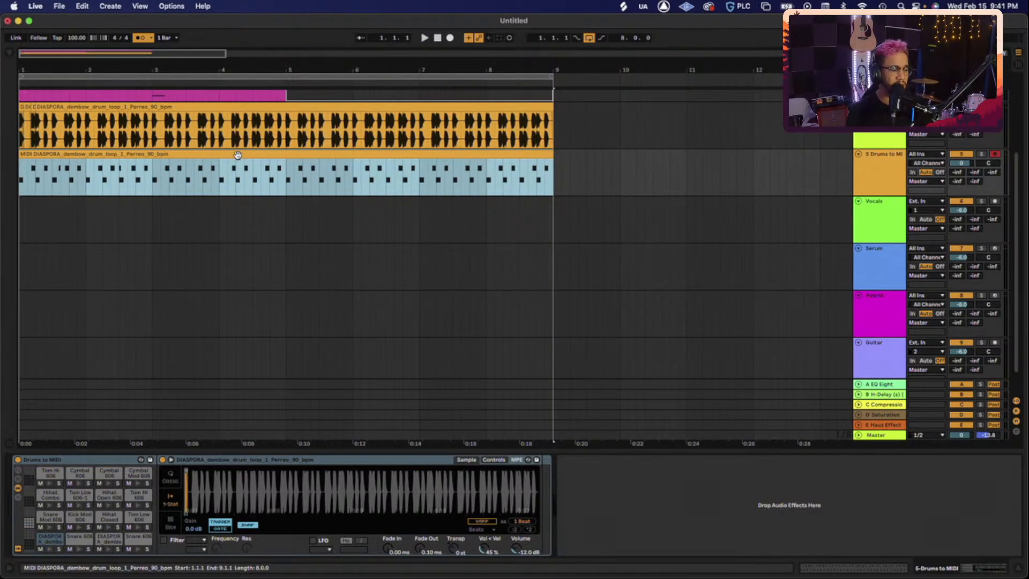
- Set all notes in the converted dembow MIDI clip to velocity 127
{"action": "key", "text": "space"}
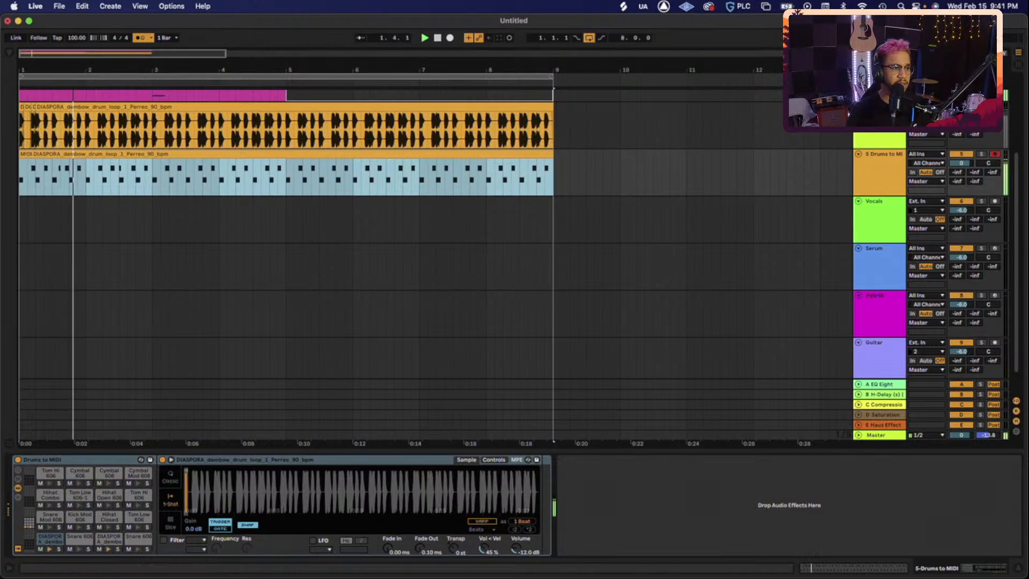
{"action": "key", "text": "space"}
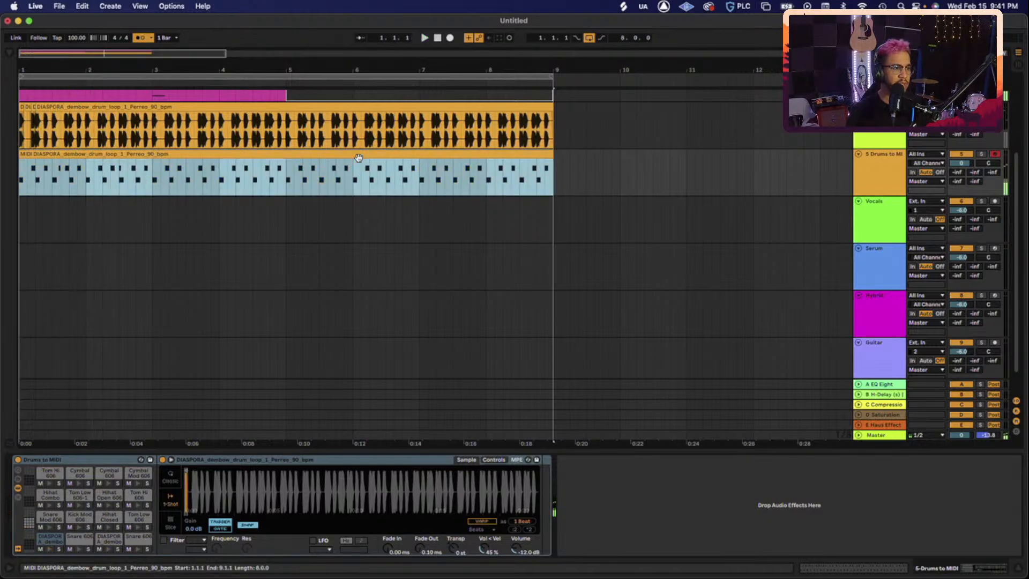
{"action": "double_click", "coordinate": [302, 154]}
{"action": "key", "text": "super+a"}
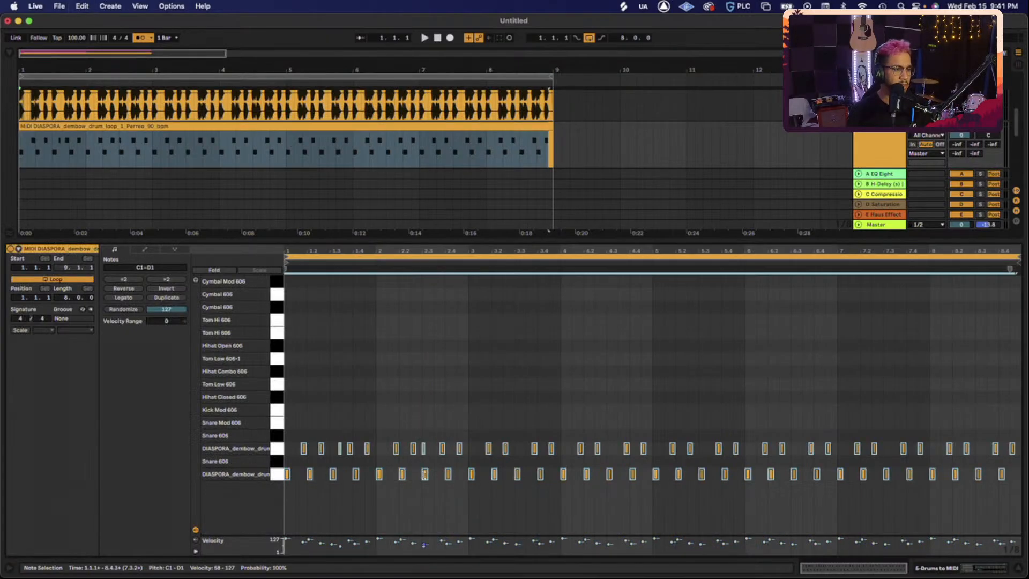
{"action": "left_click_drag", "start_coordinate": [424, 475], "coordinate": [424, 426]}
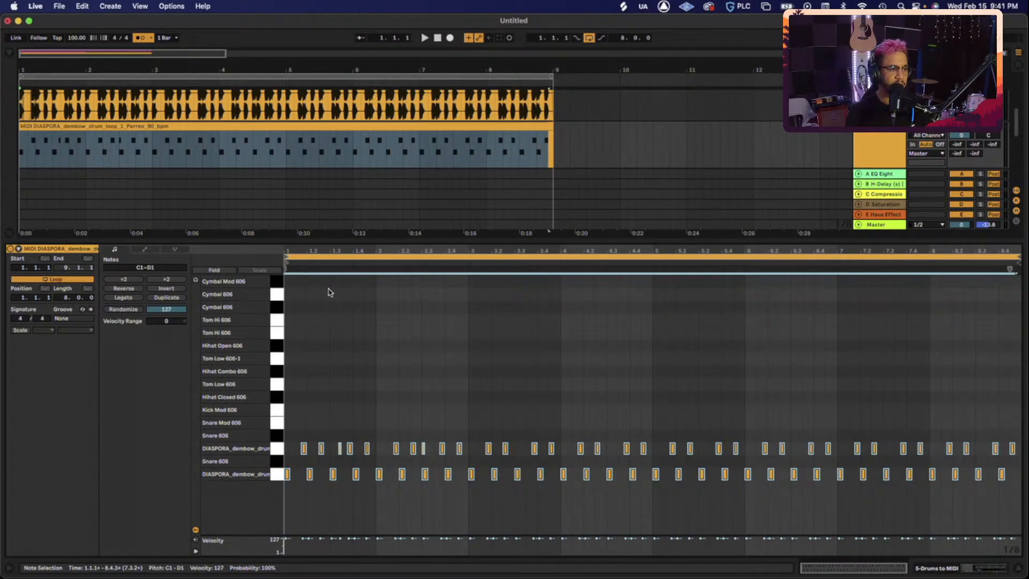
{"action": "double_click", "coordinate": [429, 240]}
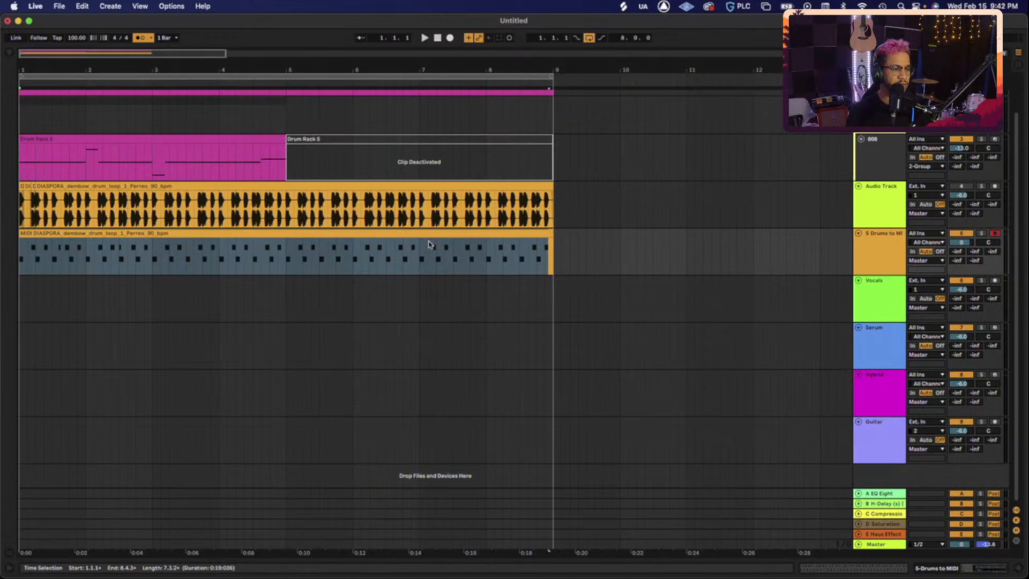
{"action": "left_click", "coordinate": [178, 260]}
- Compare the original audio loop and MIDI drums by soloing, leaving Drums to MIDI soloed
{"action": "key", "text": "space"}
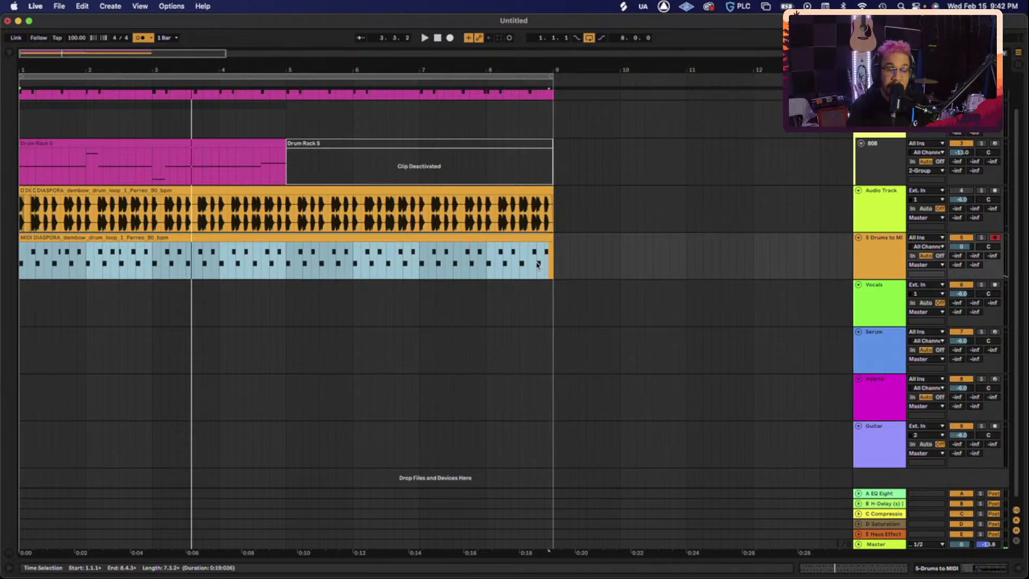
{"action": "left_click", "coordinate": [961, 238]}
{"action": "left_click", "coordinate": [981, 191]}
{"action": "key", "text": "space"}
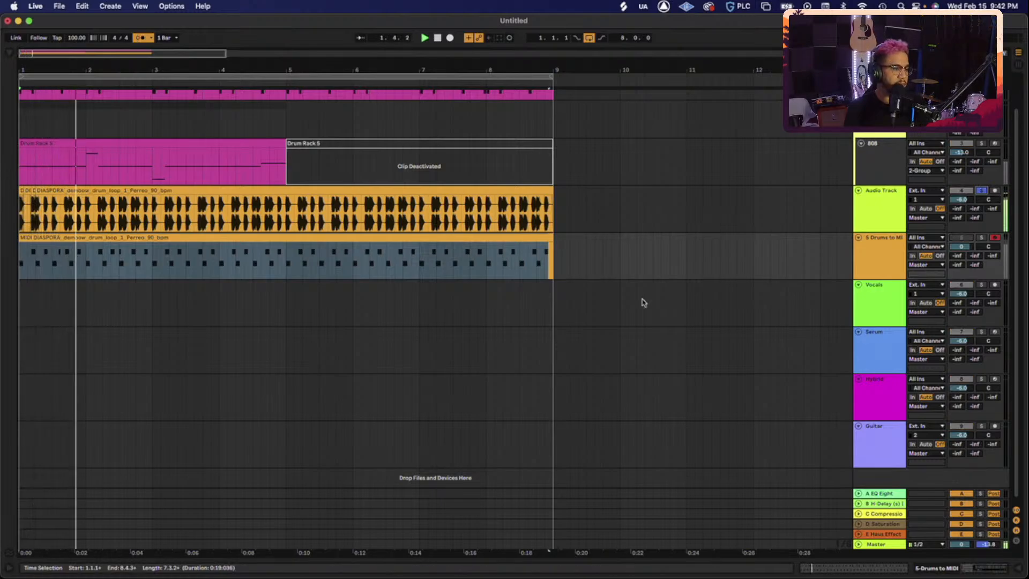
{"action": "left_click", "coordinate": [981, 237]}
{"action": "key", "text": "space"}
{"action": "key", "text": "space"}
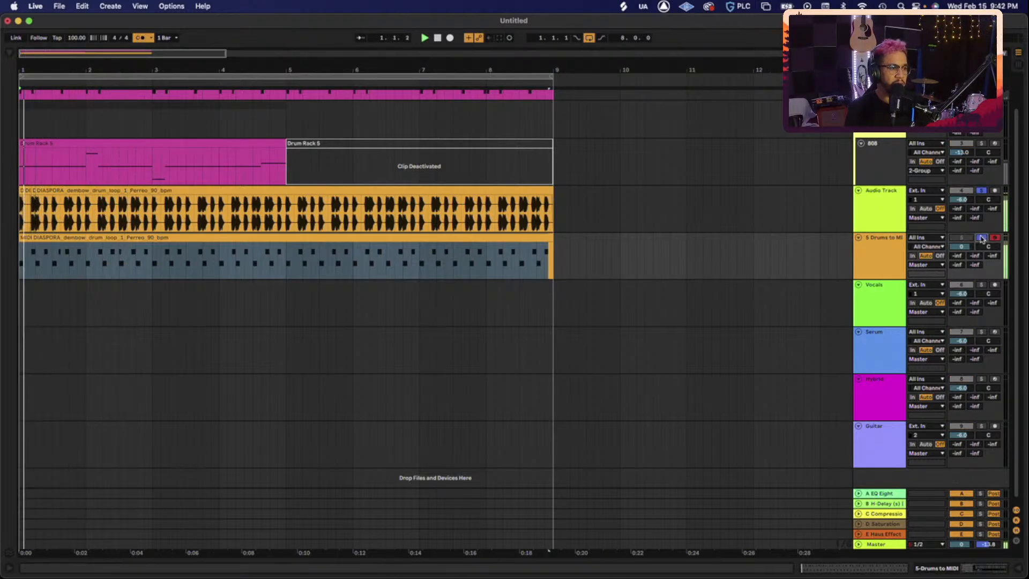
{"action": "left_click", "coordinate": [981, 190]}
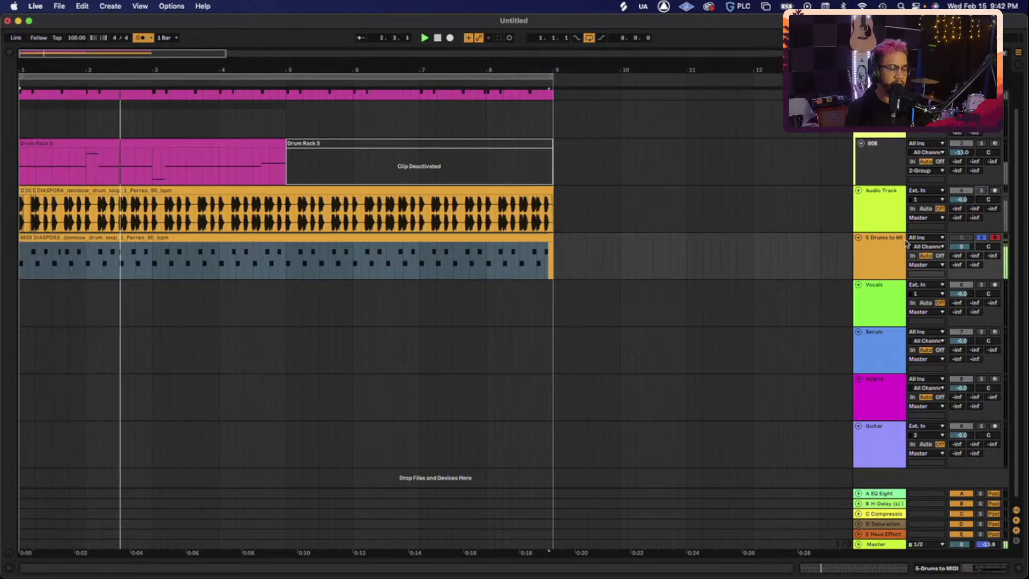
{"action": "key", "text": "space"}
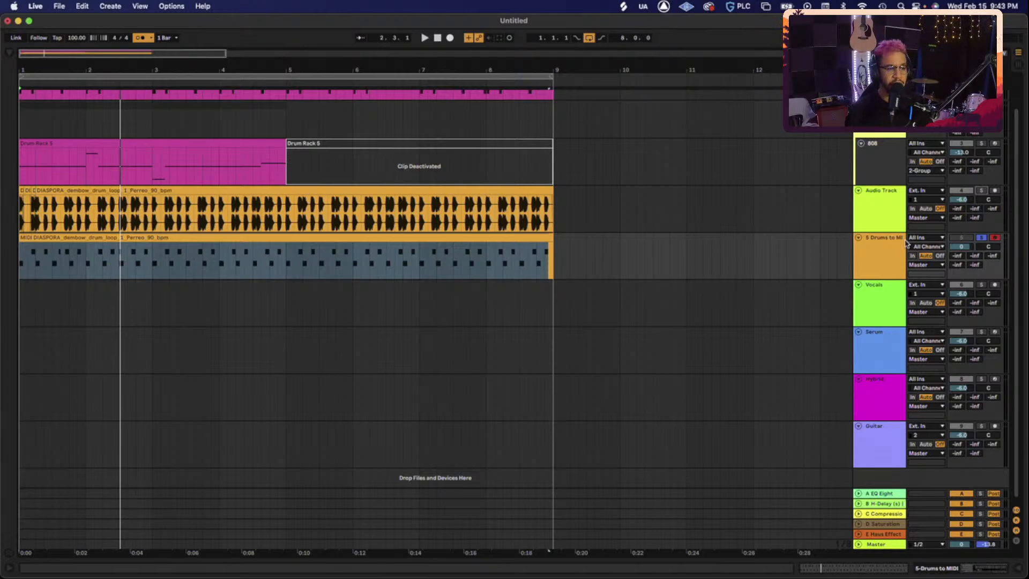
- Open the Drums to MIDI track's drum rack, select the DIASPORA pad, and show all windows
{"action": "left_click", "coordinate": [124, 238]}
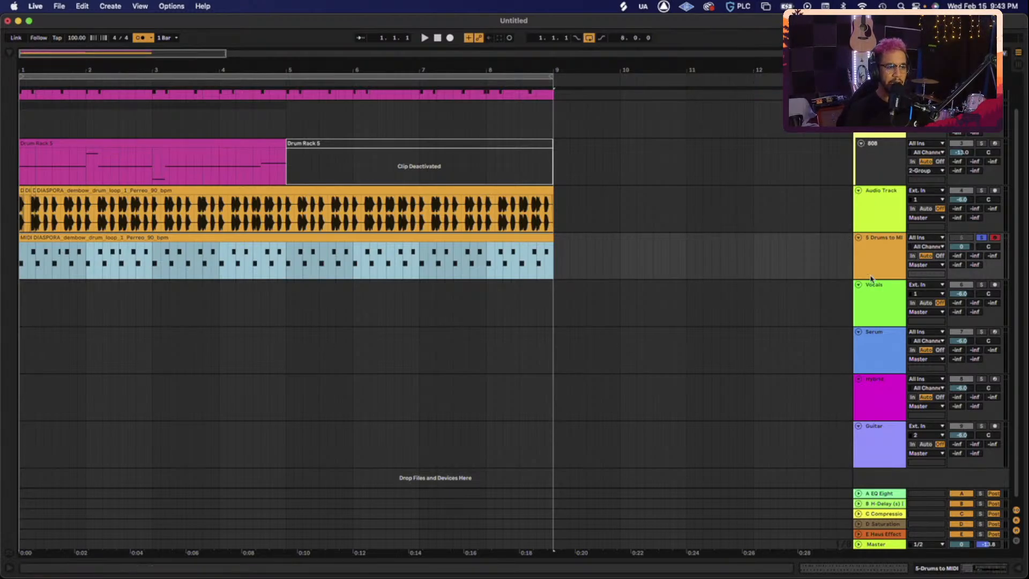
{"action": "double_click", "coordinate": [857, 266]}
{"action": "left_click", "coordinate": [51, 540]}
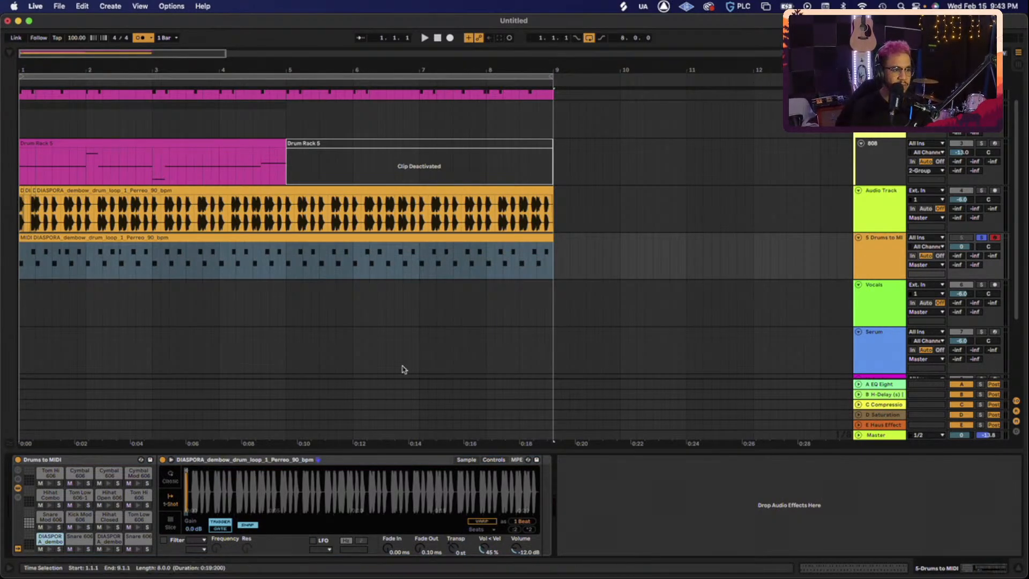
{"action": "key", "text": "ctrl+Up"}
- In Splice, preview the Socado loop and the next four results, then stop and return to Ableton
{"action": "left_click", "coordinate": [953, 429]}
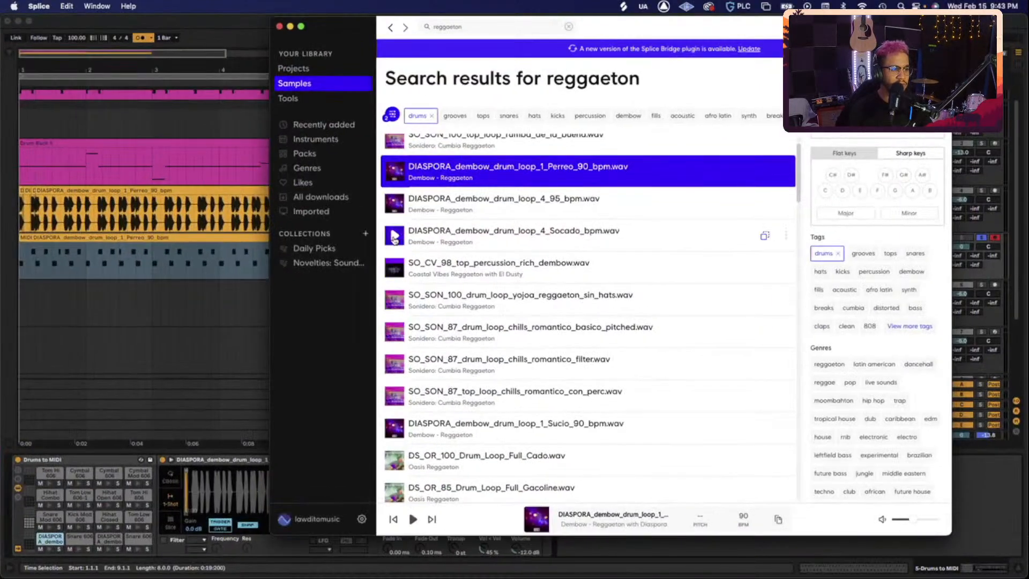
{"action": "left_click", "coordinate": [395, 236]}
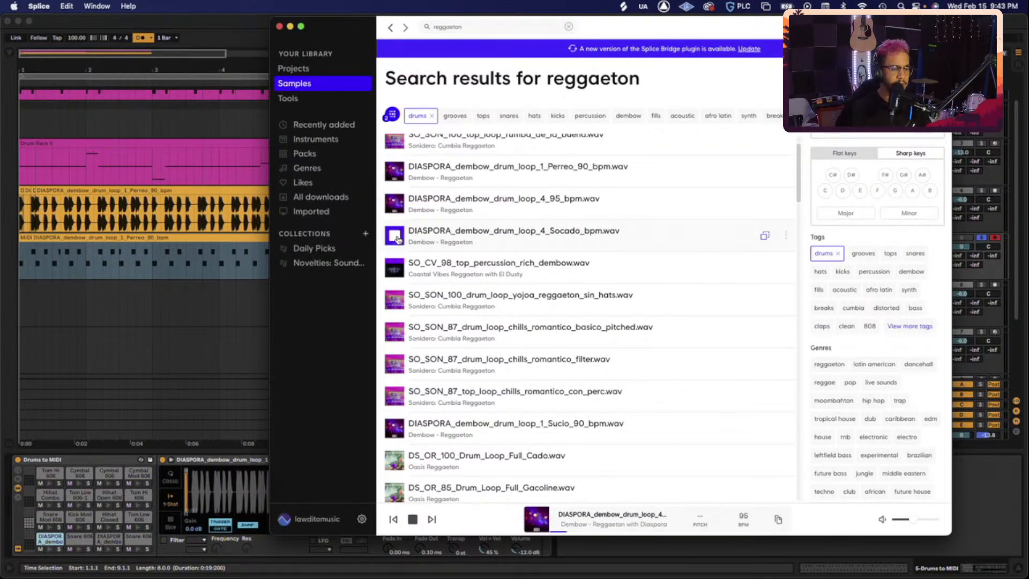
{"action": "key", "text": "Down"}
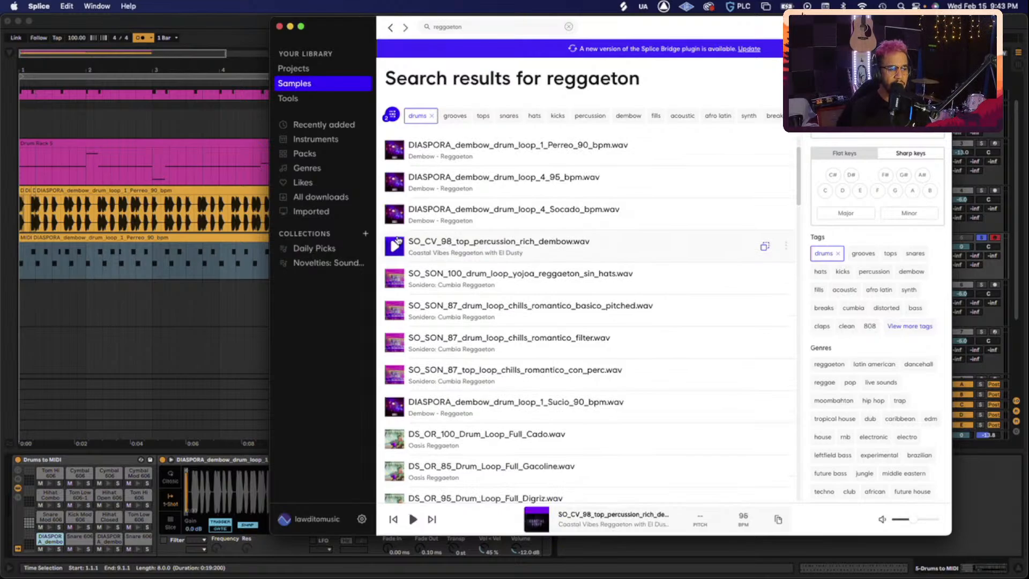
{"action": "key", "text": "Down"}
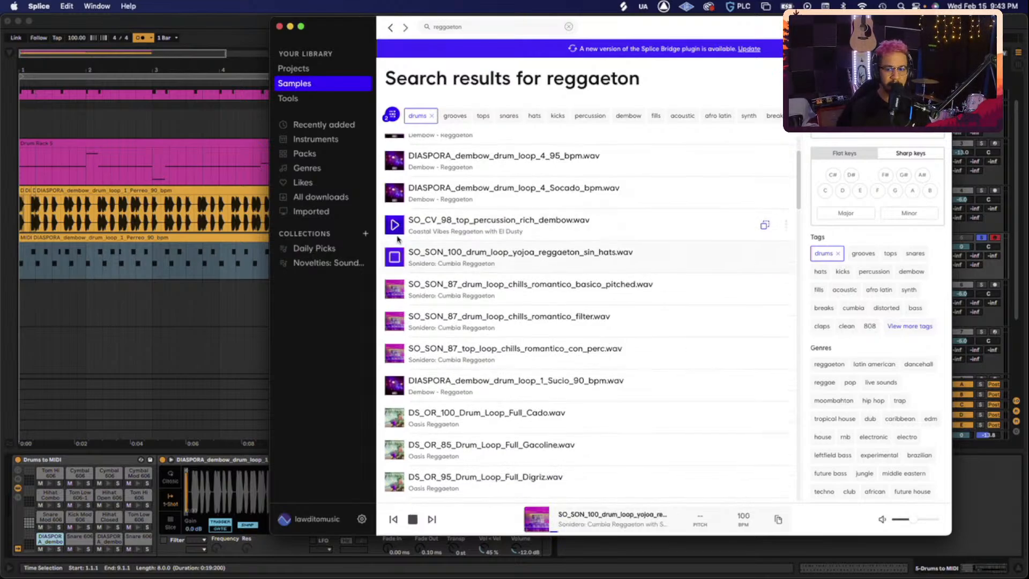
{"action": "key", "text": "Down"}
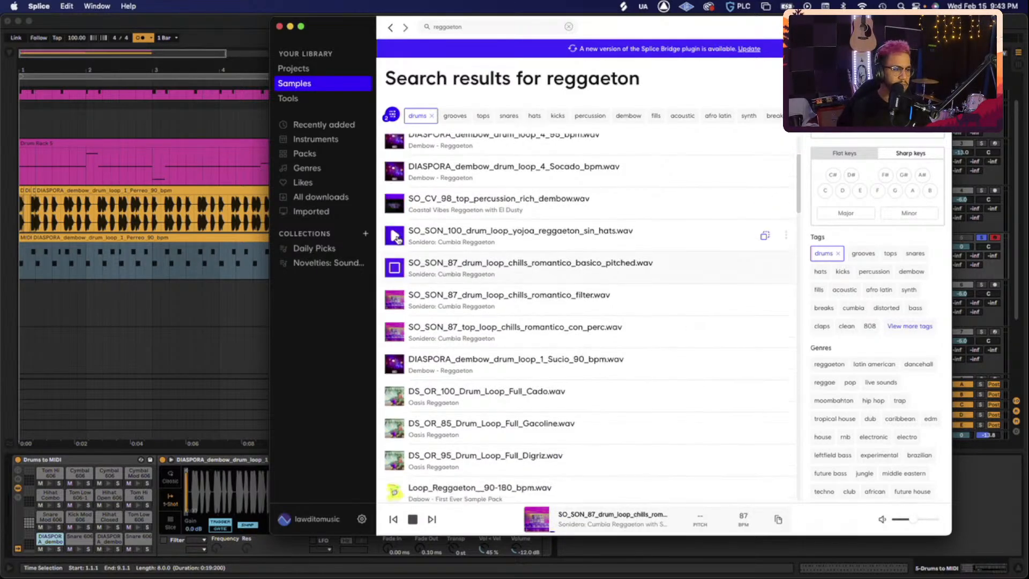
{"action": "key", "text": "Down"}
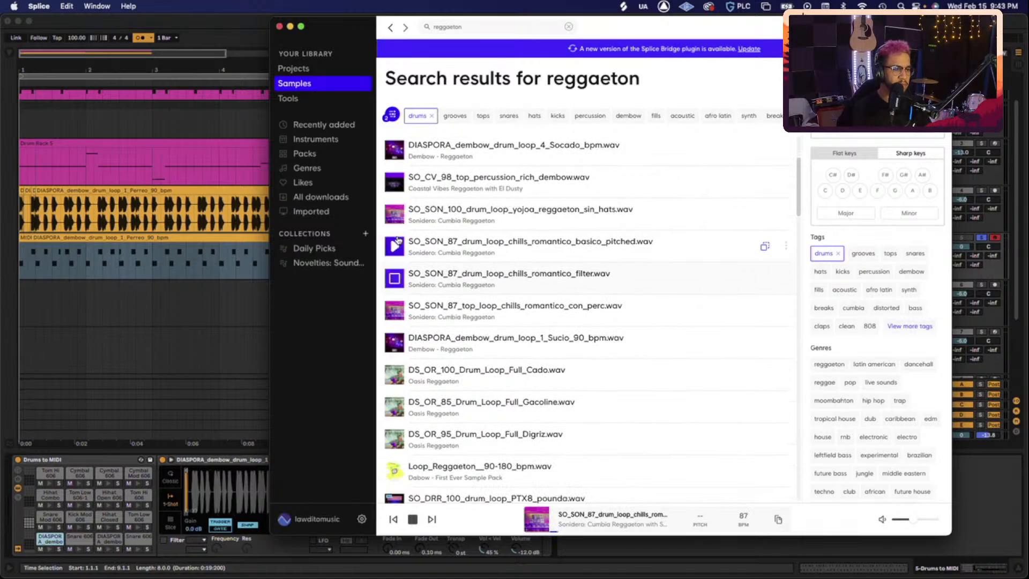
{"action": "key", "text": "space"}
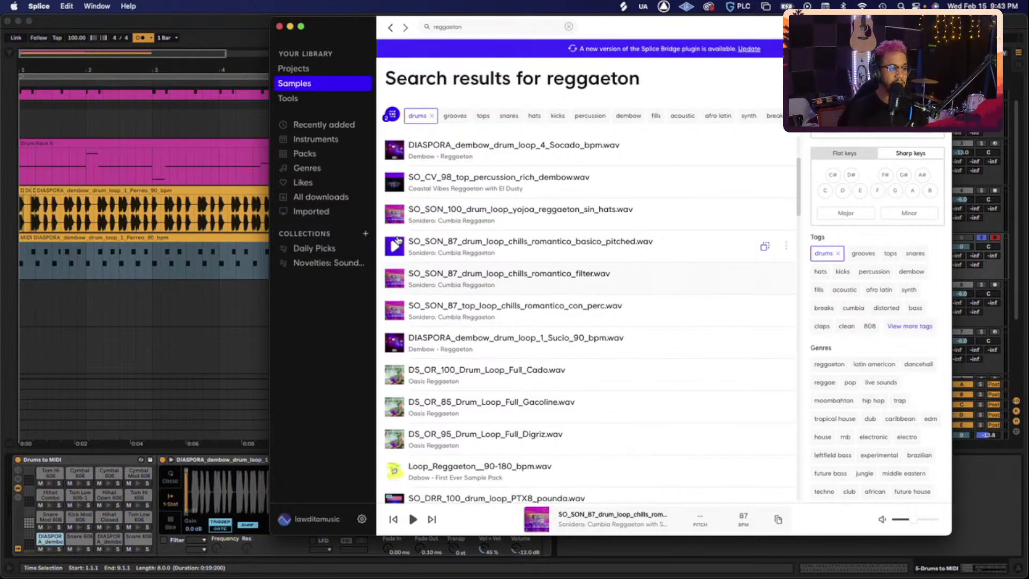
{"action": "left_click", "coordinate": [182, 33]}
{"action": "left_click", "coordinate": [141, 315]}
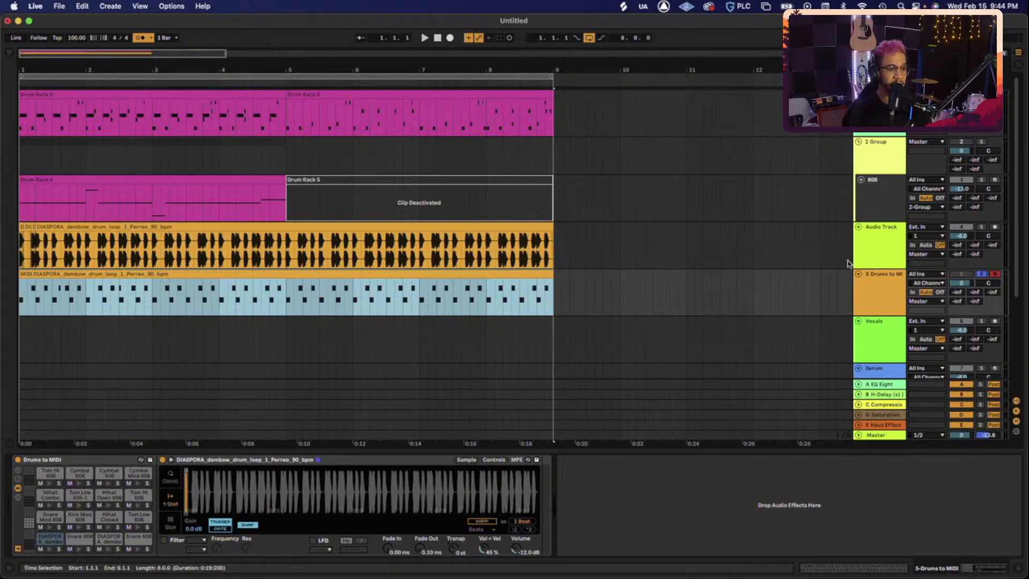
- Select the Drums to MIDI track in the arrangement
{"action": "left_click", "coordinate": [886, 282]}
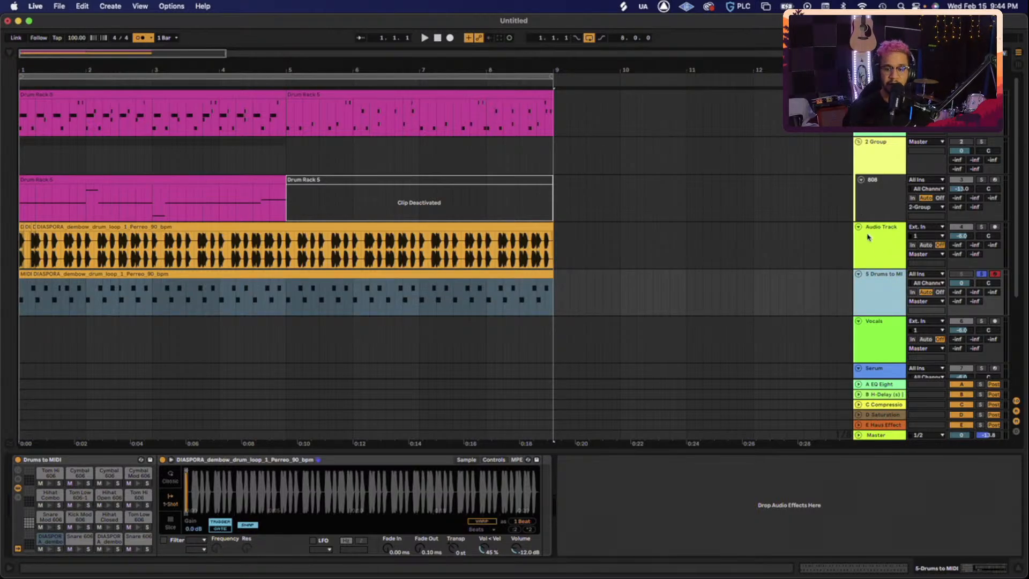
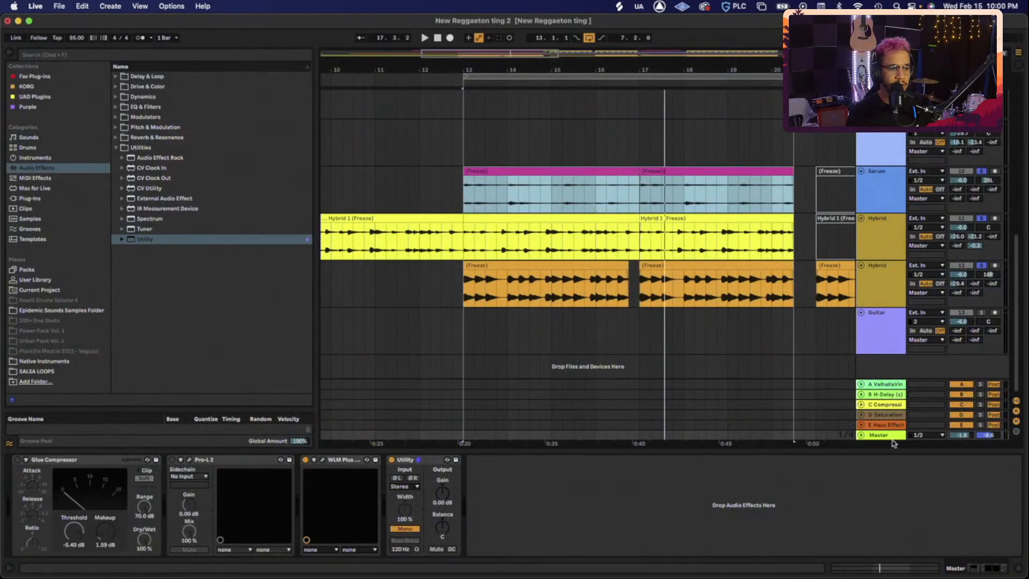
- Inspect the first Hybrid 1 clip and the Master chain, and select bars 9 to 17
{"action": "left_click", "coordinate": [886, 436]}
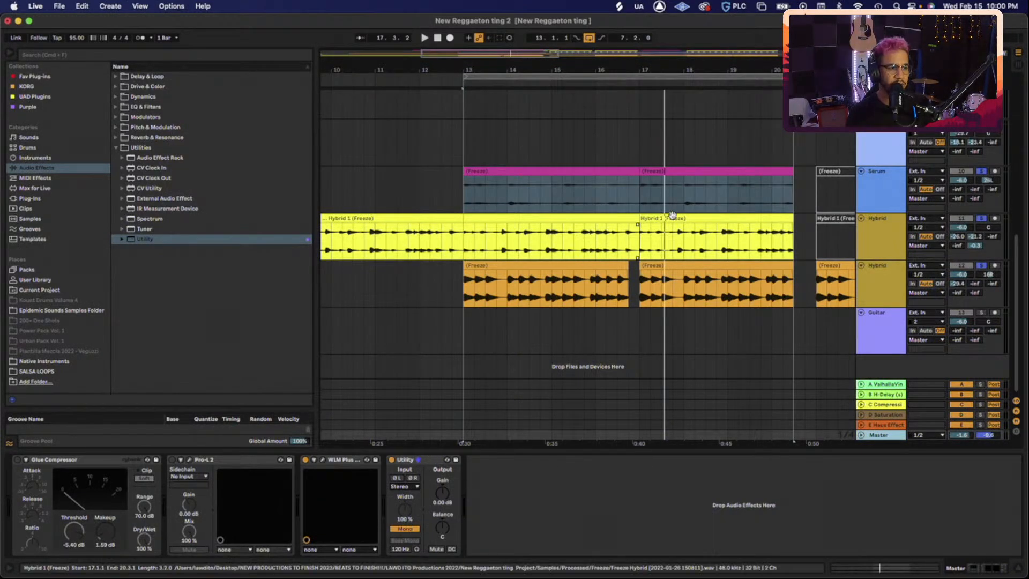
{"action": "left_click", "coordinate": [536, 216]}
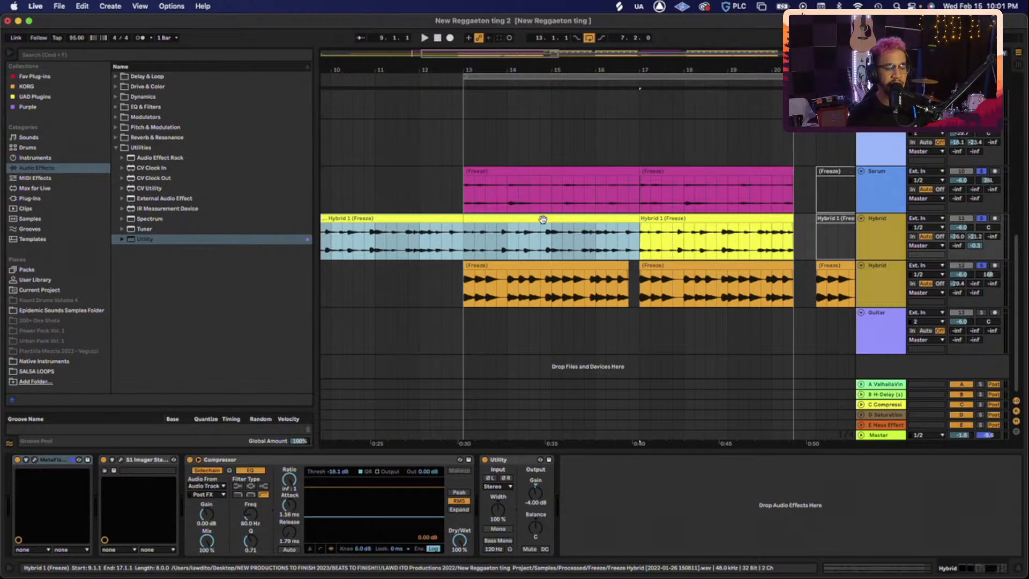
{"action": "left_click", "coordinate": [877, 436]}
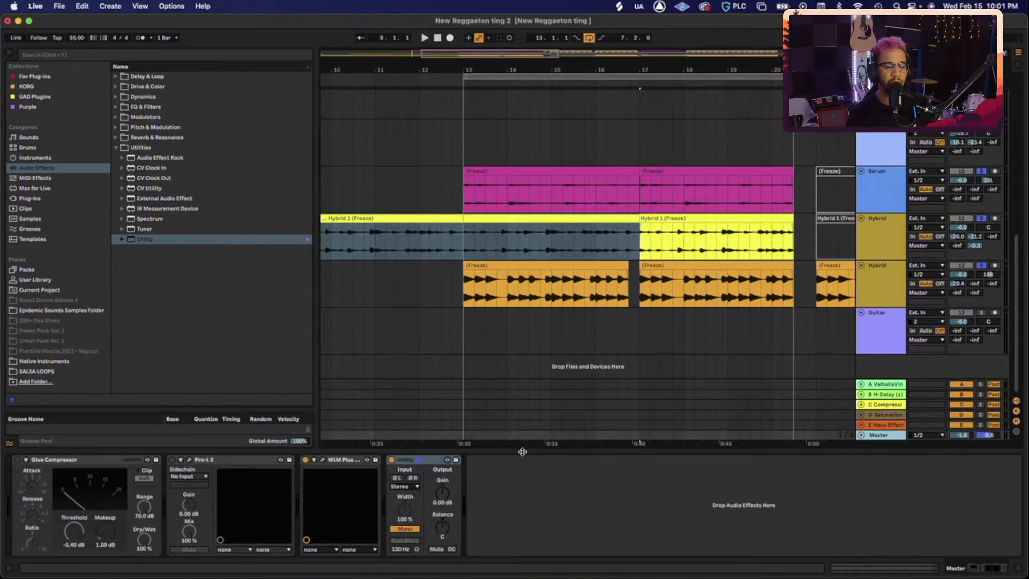
{"action": "left_click", "coordinate": [767, 298]}
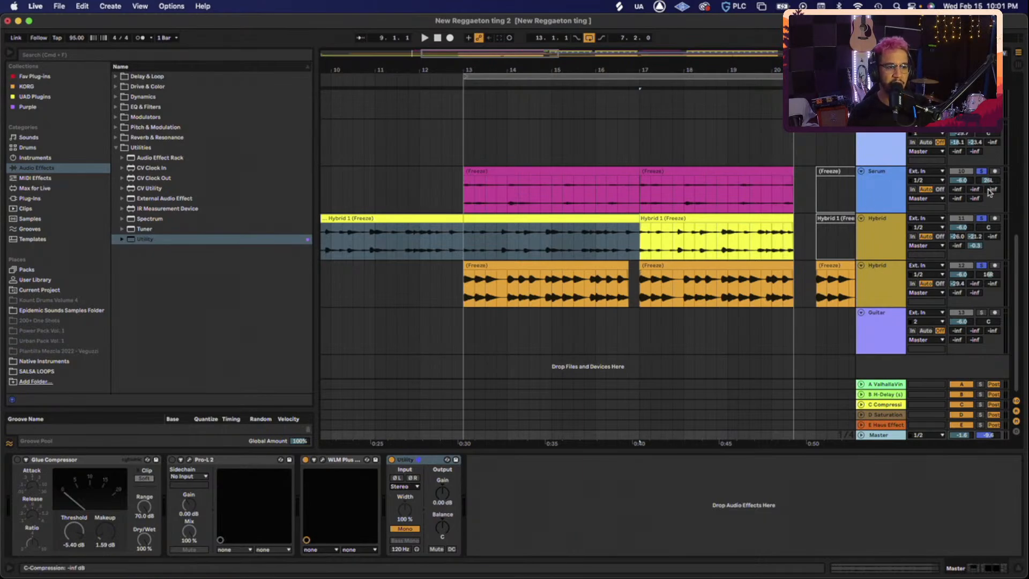
- Unsolo tracks 10–11, solo track 12 alone, and bring up the Hybrid track's effect chain
{"action": "left_click", "coordinate": [980, 219]}
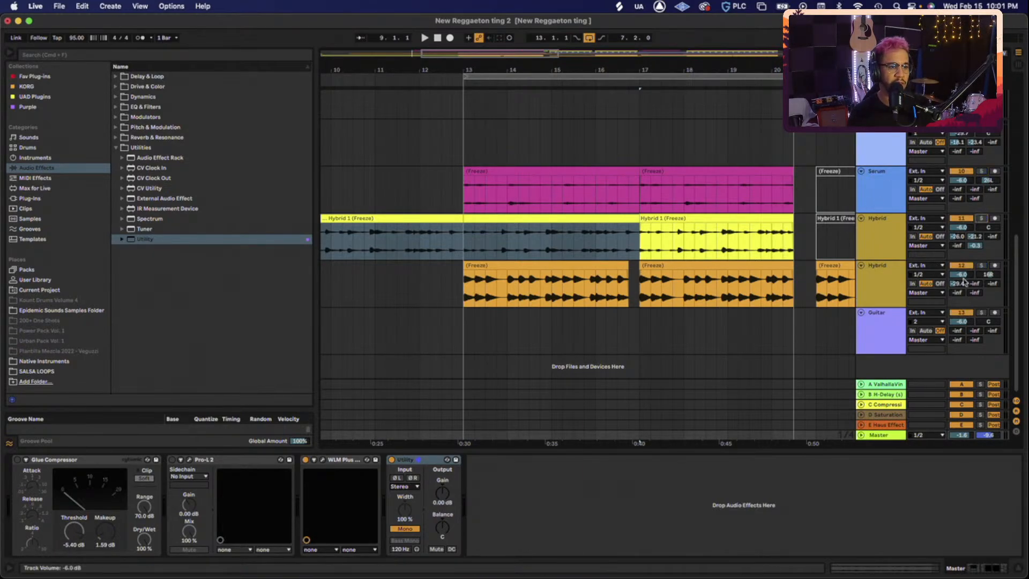
{"action": "left_click", "coordinate": [981, 265]}
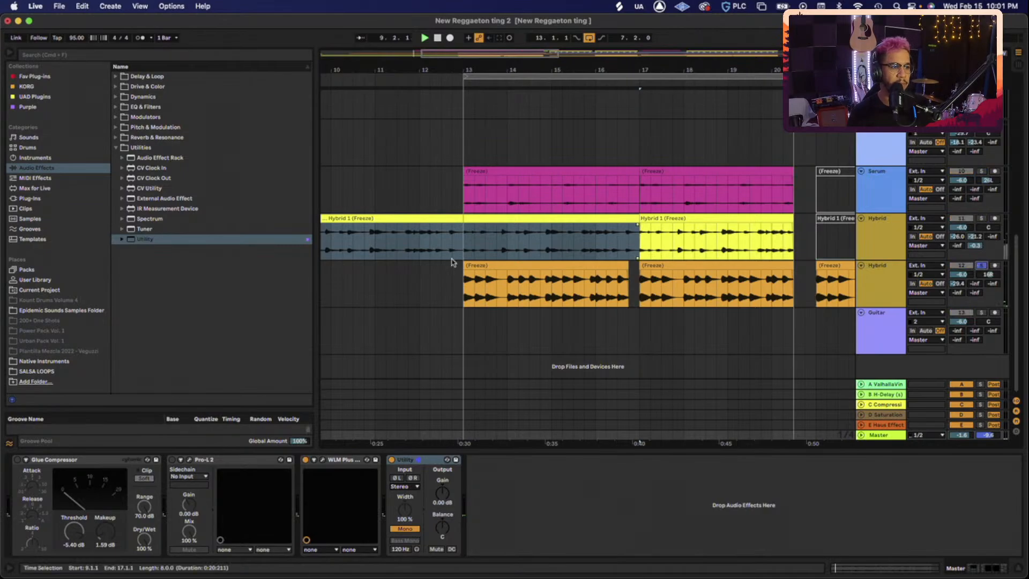
{"action": "left_click", "coordinate": [501, 266]}
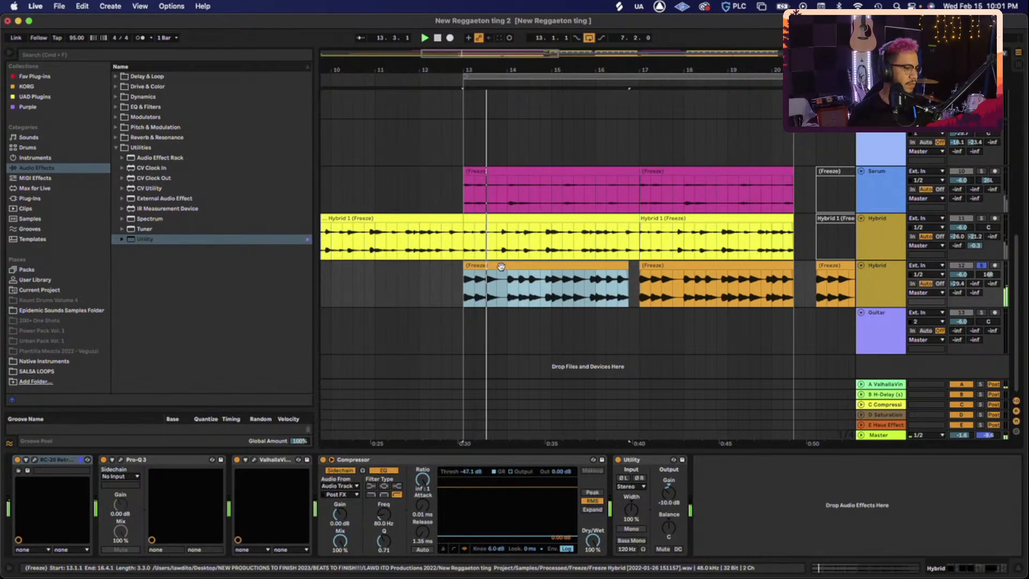
{"action": "left_click", "coordinate": [879, 435]}
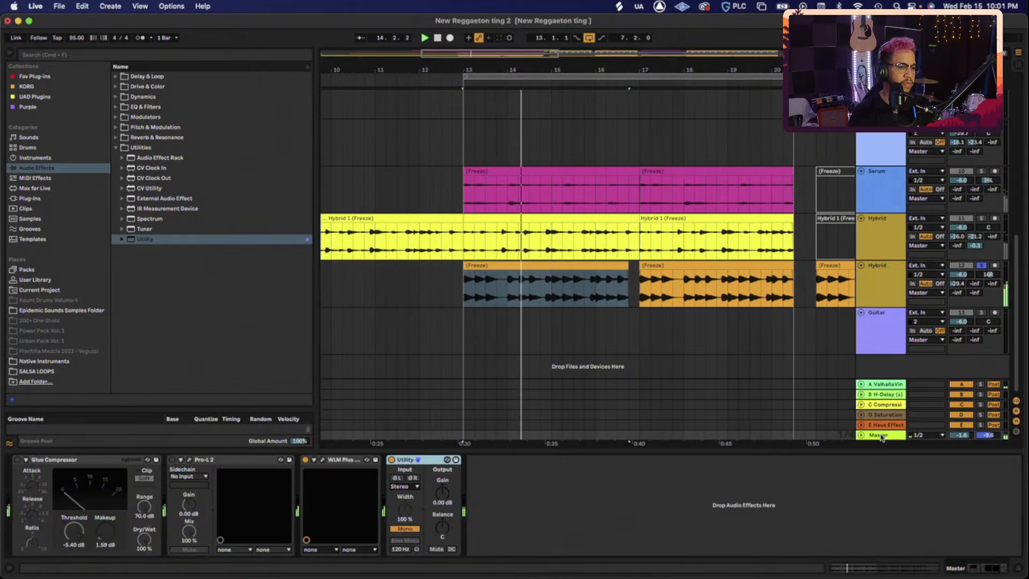
{"action": "left_click", "coordinate": [882, 291]}
- Duplicate the Hybrid drum track, pan the copies 50L and 50R, and solo the duplicate
{"action": "key", "text": "super+d"}
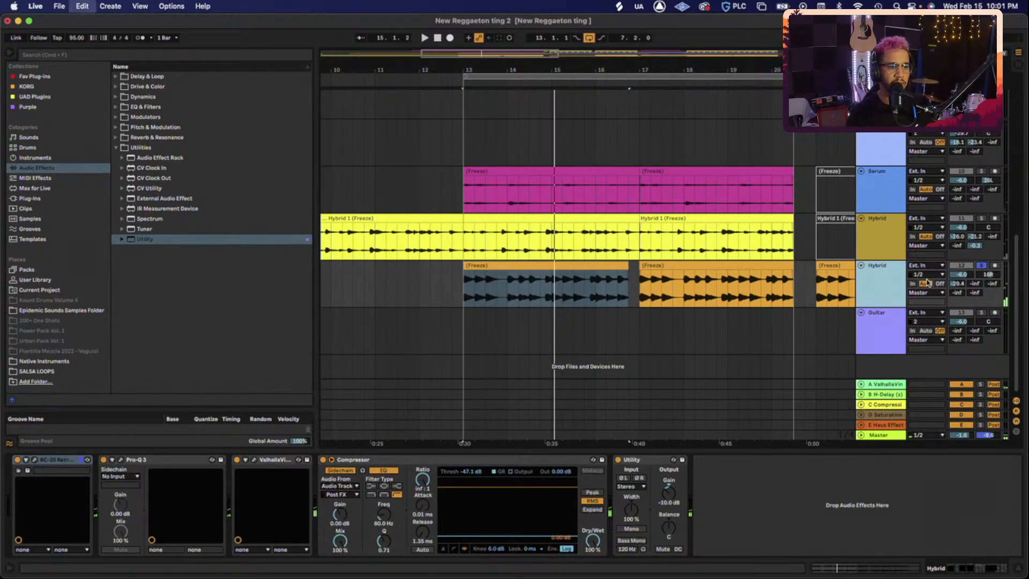
{"action": "scroll", "coordinate": [868, 286], "scroll_direction": "down", "scroll_amount": 2}
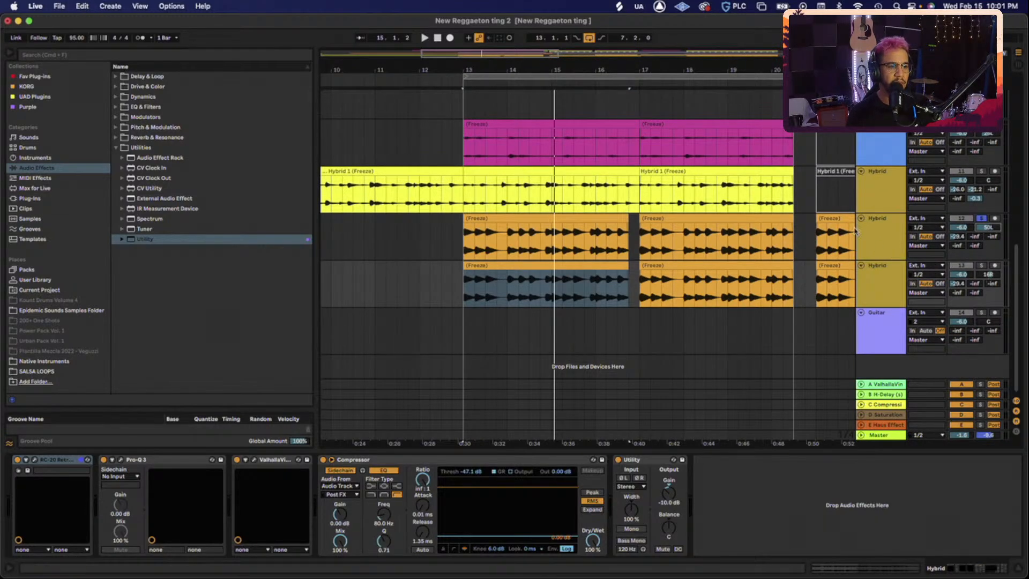
{"action": "left_click_drag", "start_coordinate": [989, 274], "coordinate": [990, 275]}
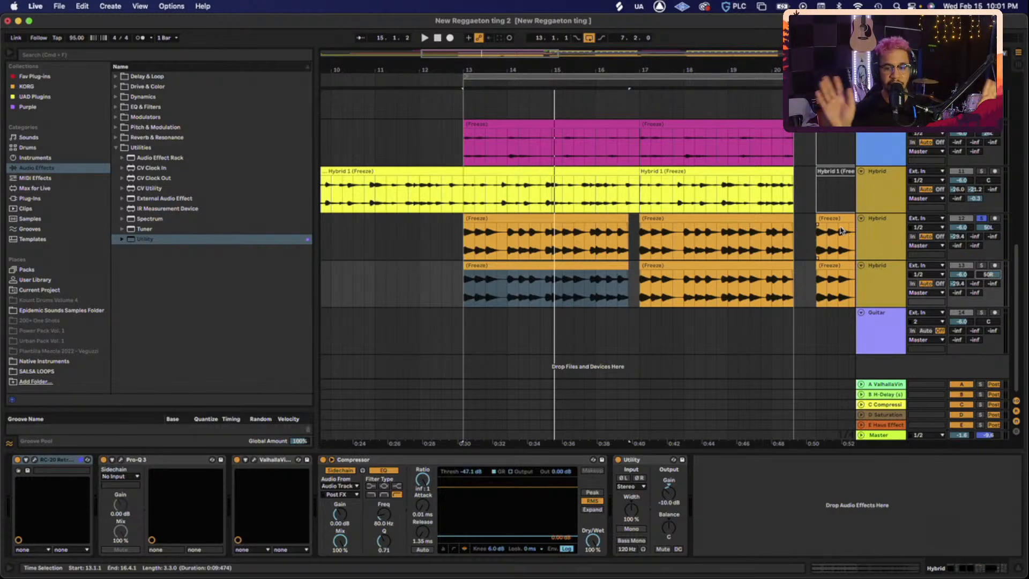
{"action": "left_click", "coordinate": [983, 267]}
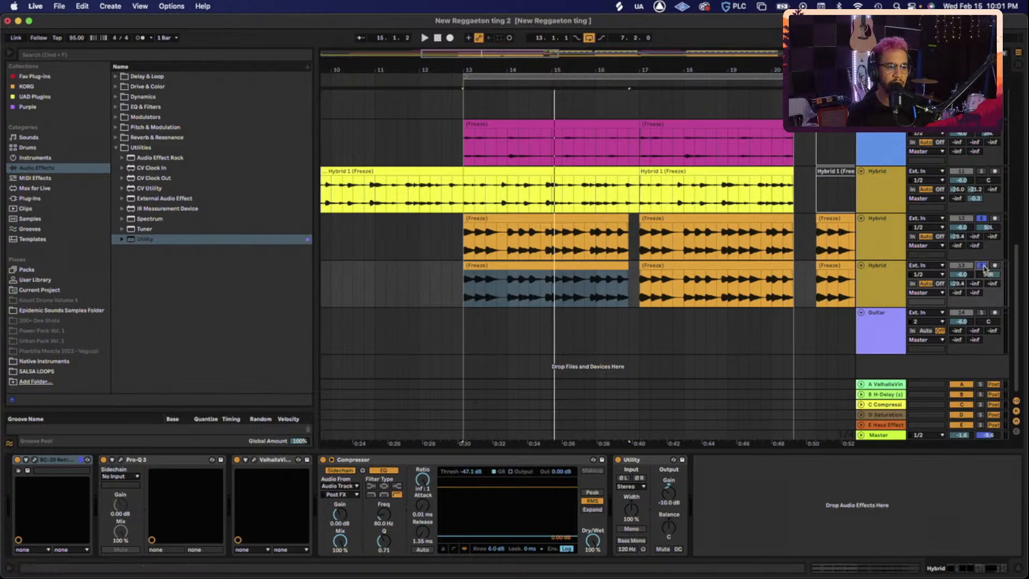
- Play from bar 13 and toggle the Master Utility between mono and stereo to compare
{"action": "key", "text": "space"}
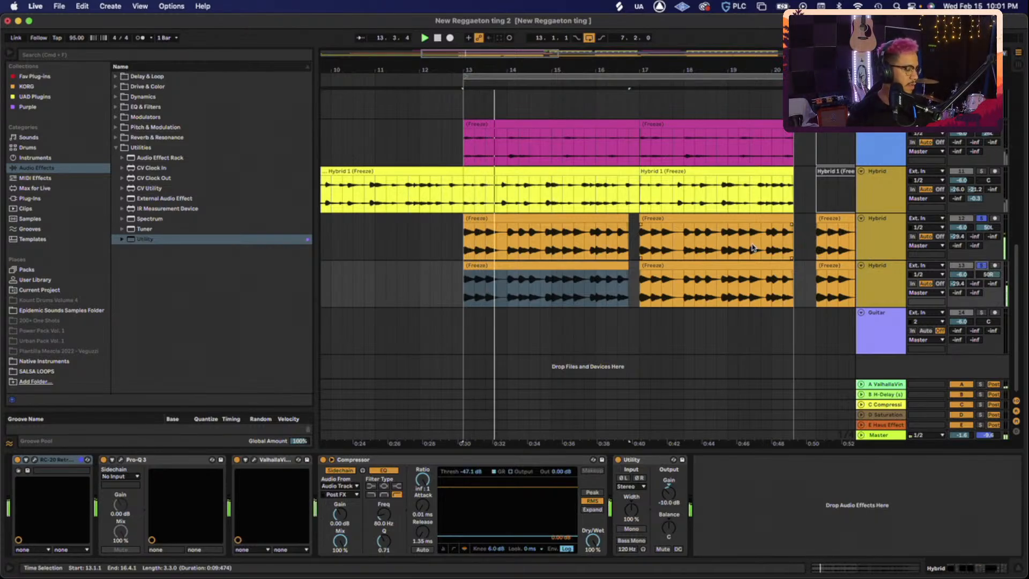
{"action": "left_click", "coordinate": [881, 435]}
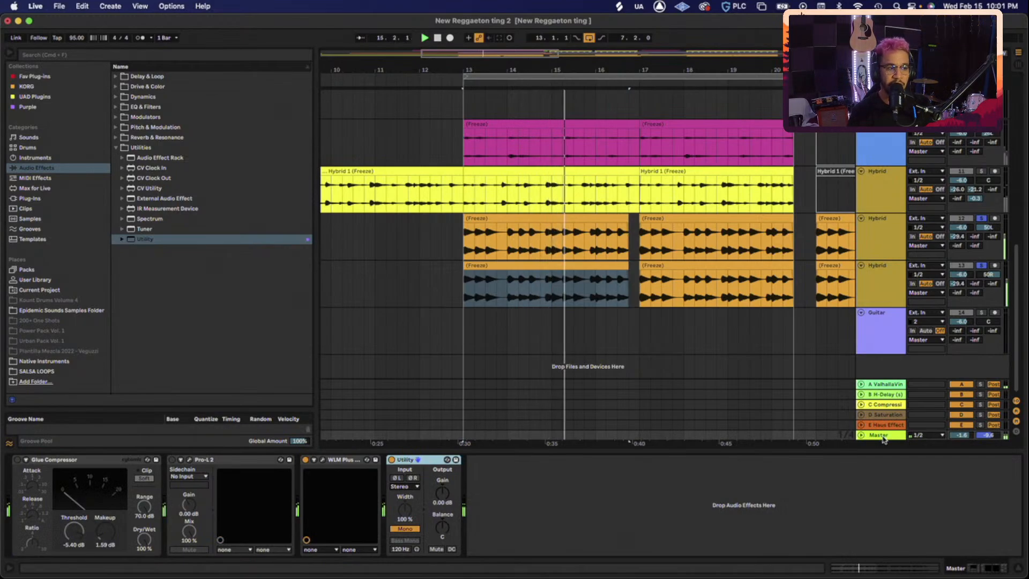
{"action": "mouse_move", "coordinate": [110, 557]}
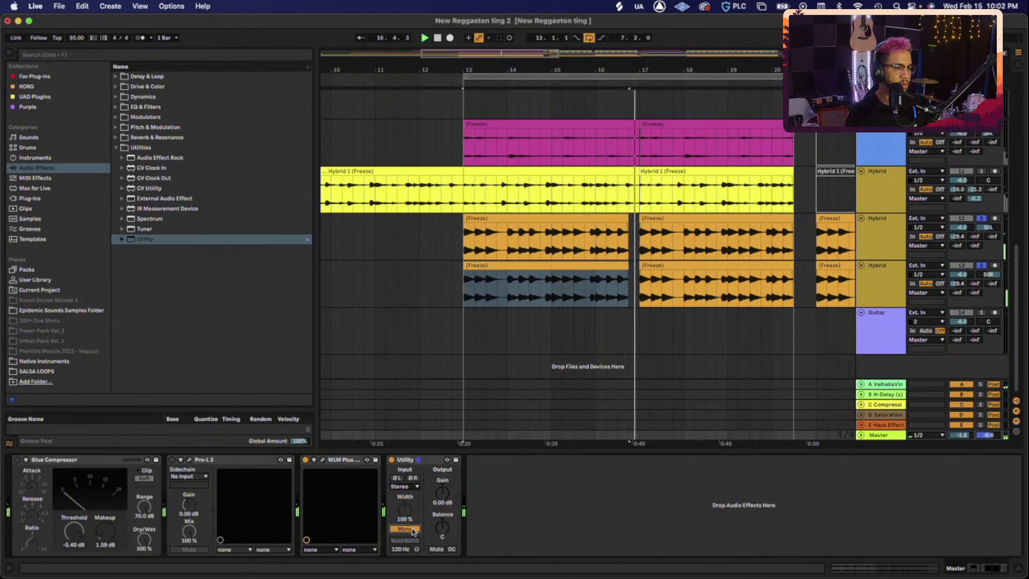
{"action": "left_click", "coordinate": [413, 531]}
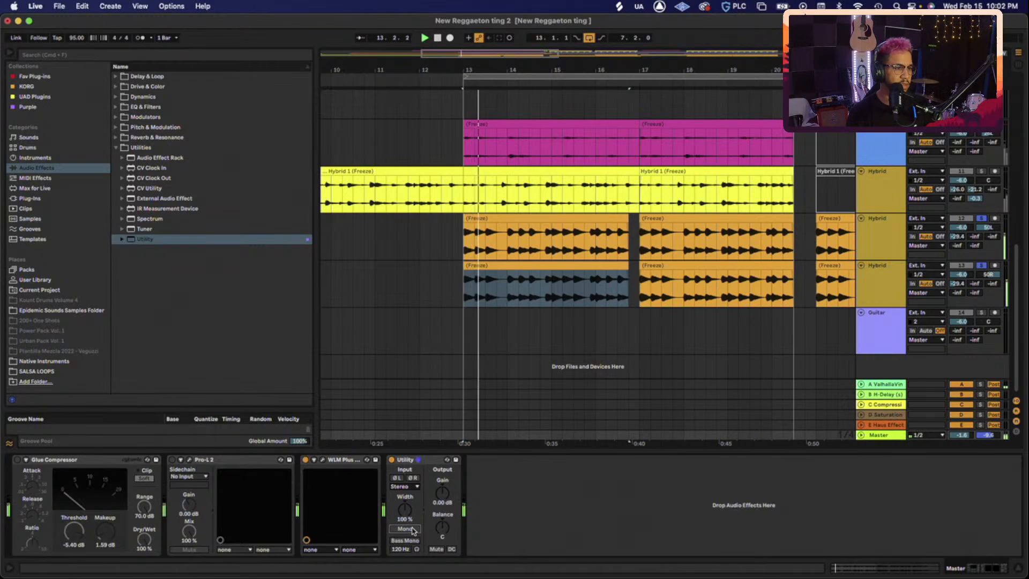
{"action": "left_click", "coordinate": [406, 529]}
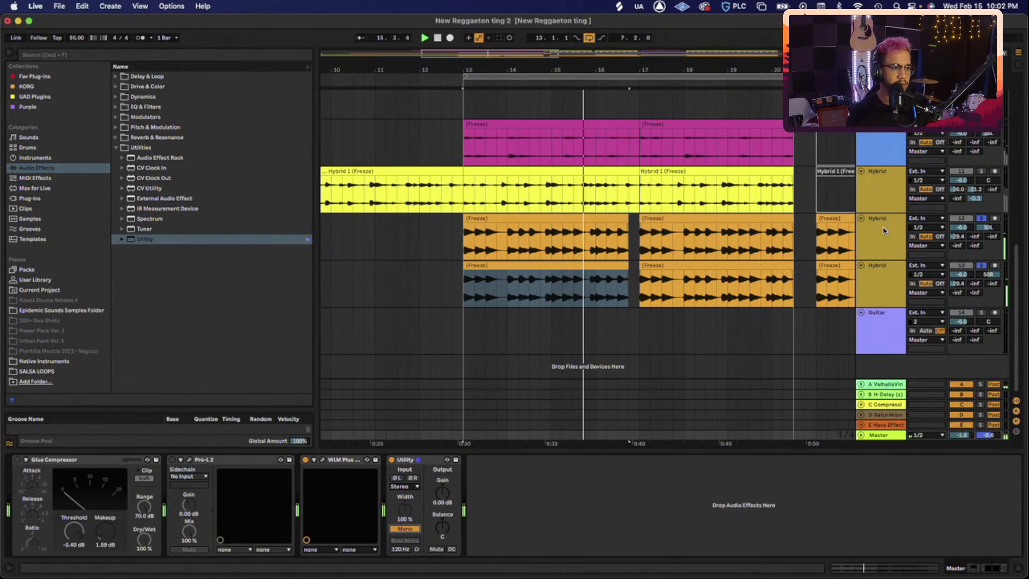
{"action": "left_click", "coordinate": [406, 528]}
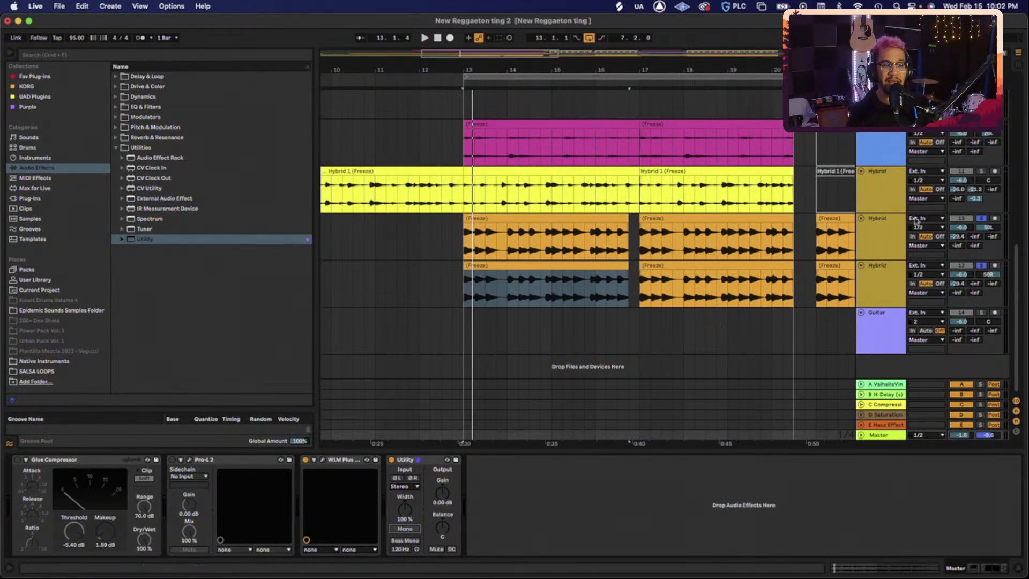
- Select both Hybrid tracks and lower their volume to -17 dB
{"action": "left_click", "coordinate": [900, 232]}
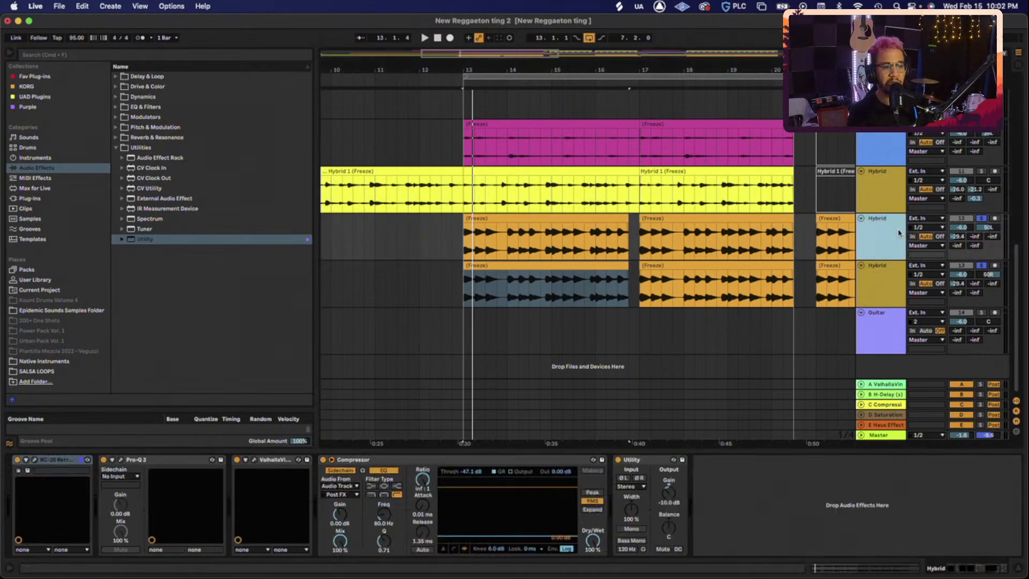
{"action": "left_click", "coordinate": [879, 278]}
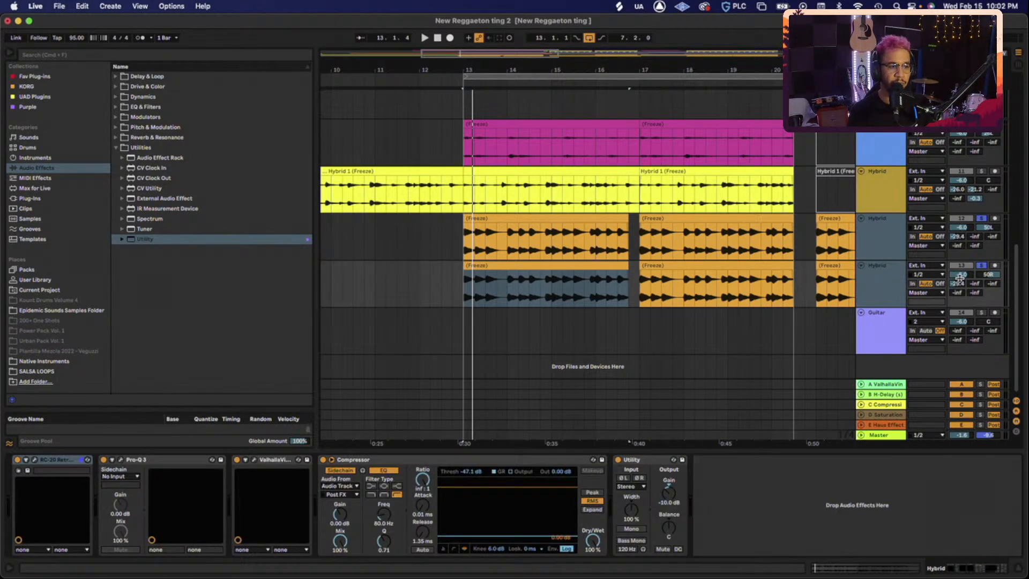
{"action": "left_click", "coordinate": [901, 245], "text": "shift"}
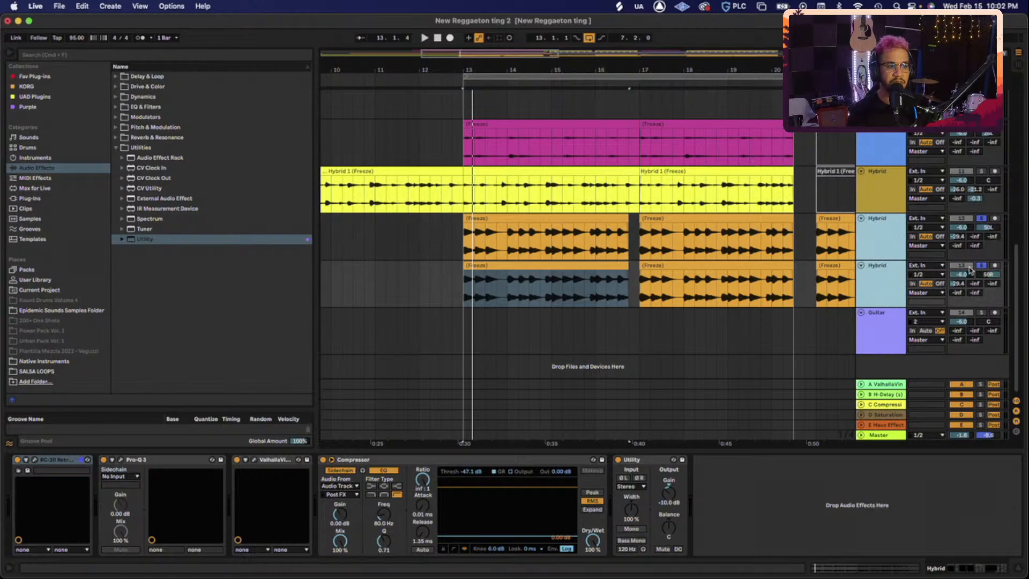
{"action": "left_click", "coordinate": [968, 275]}
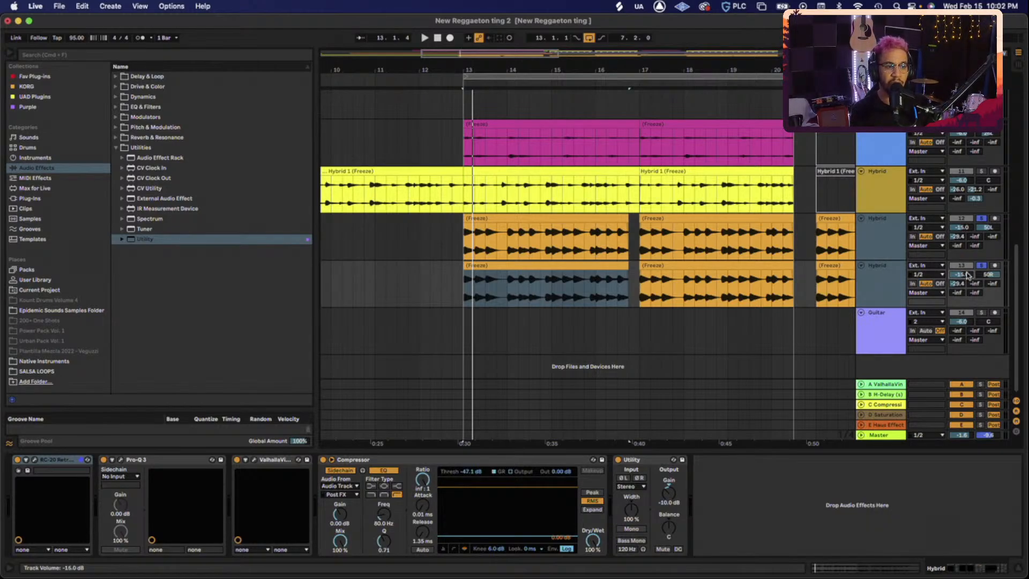
{"action": "key", "text": "Down"}
{"action": "key", "text": "Down"}
- Play from bar 13, compare mono and stereo on the Master Utility, then review the chains
{"action": "key", "text": "space"}
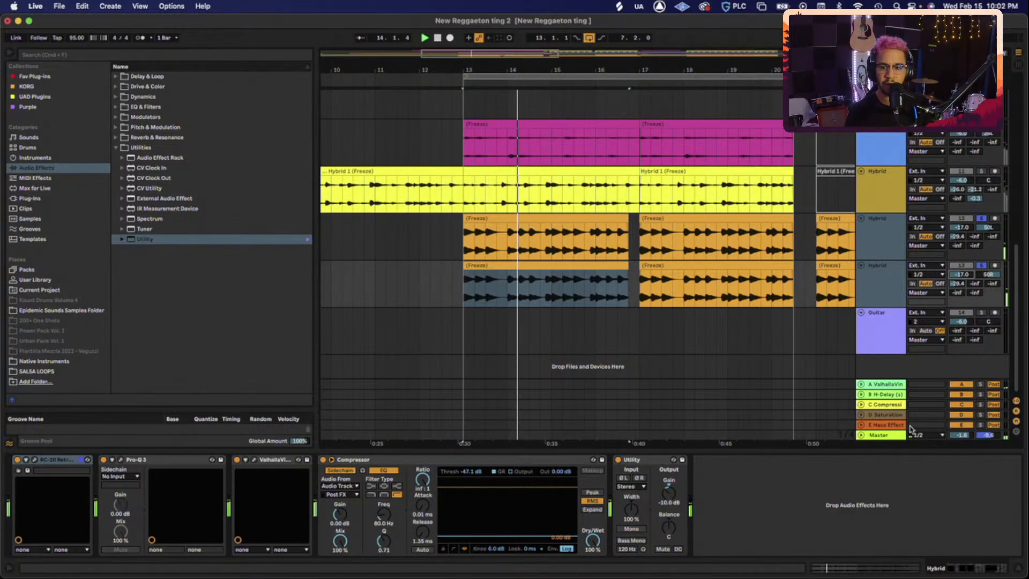
{"action": "left_click", "coordinate": [877, 436]}
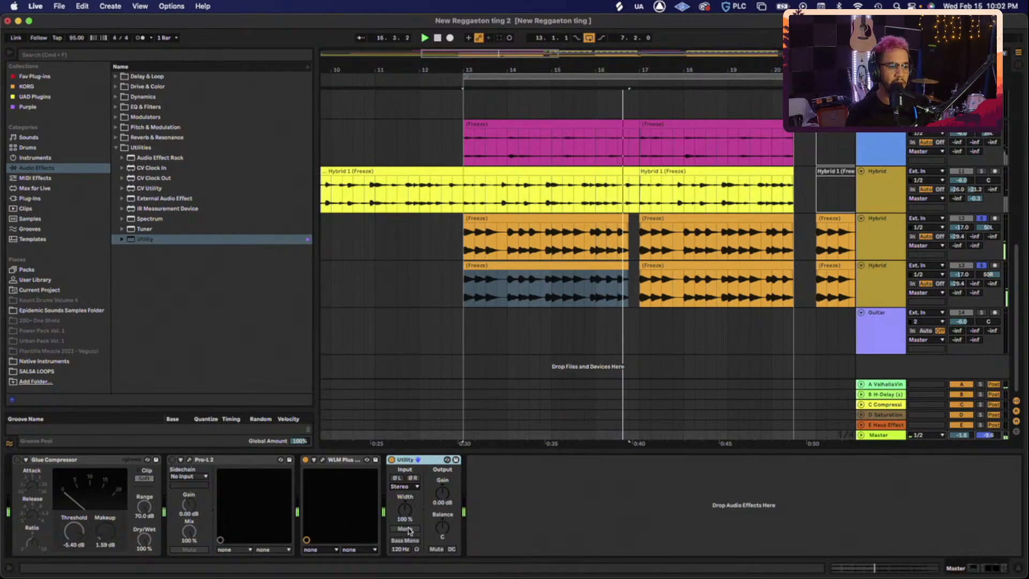
{"action": "left_click", "coordinate": [405, 529]}
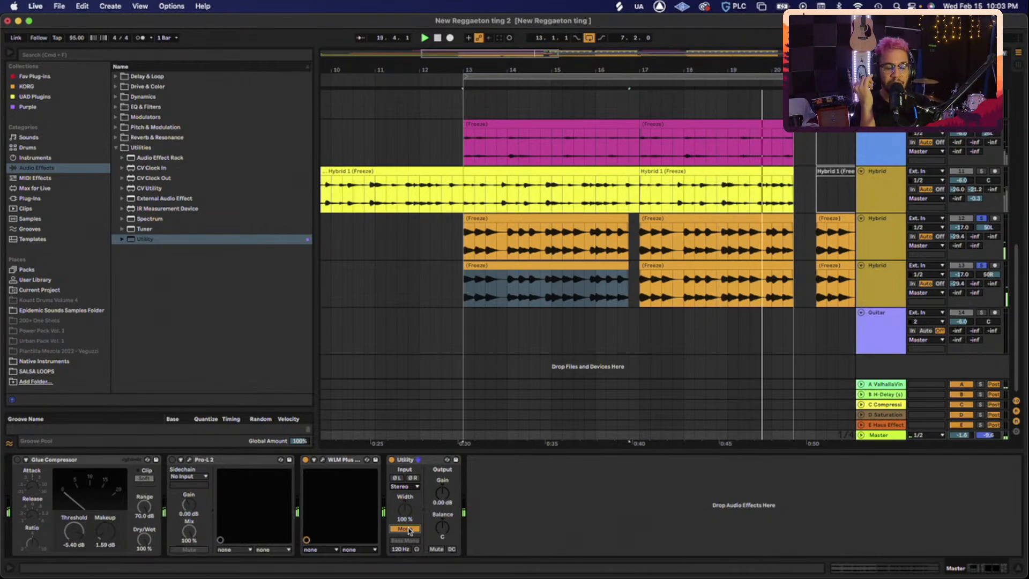
{"action": "left_click", "coordinate": [404, 528]}
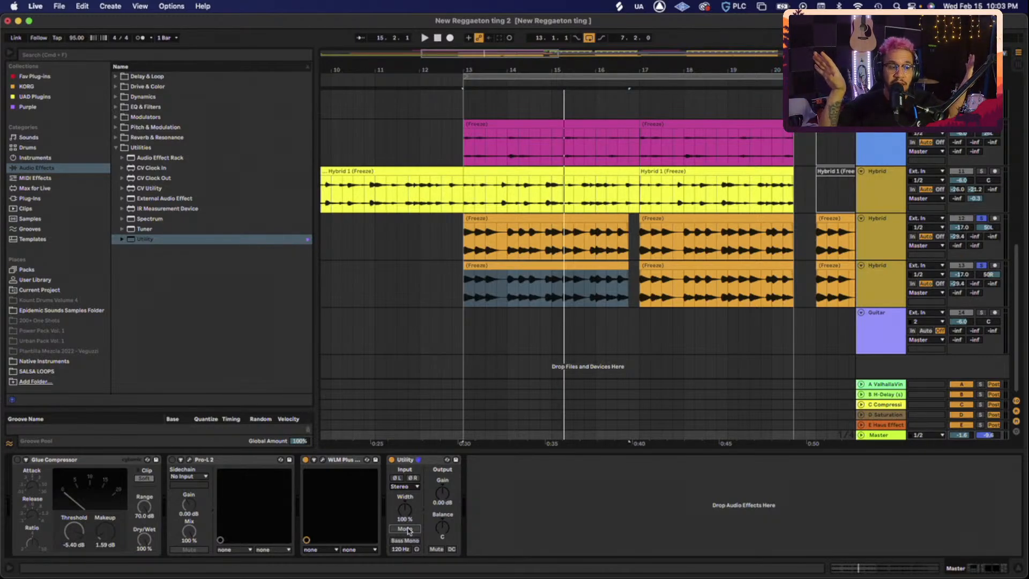
{"action": "left_click", "coordinate": [893, 235]}
{"action": "left_click", "coordinate": [880, 289]}
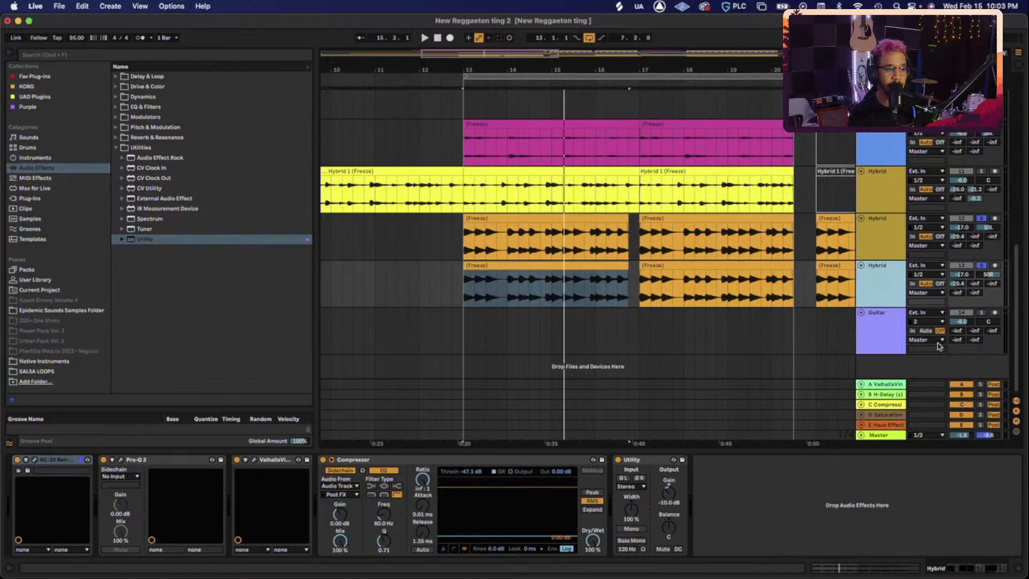
{"action": "left_click", "coordinate": [878, 435]}
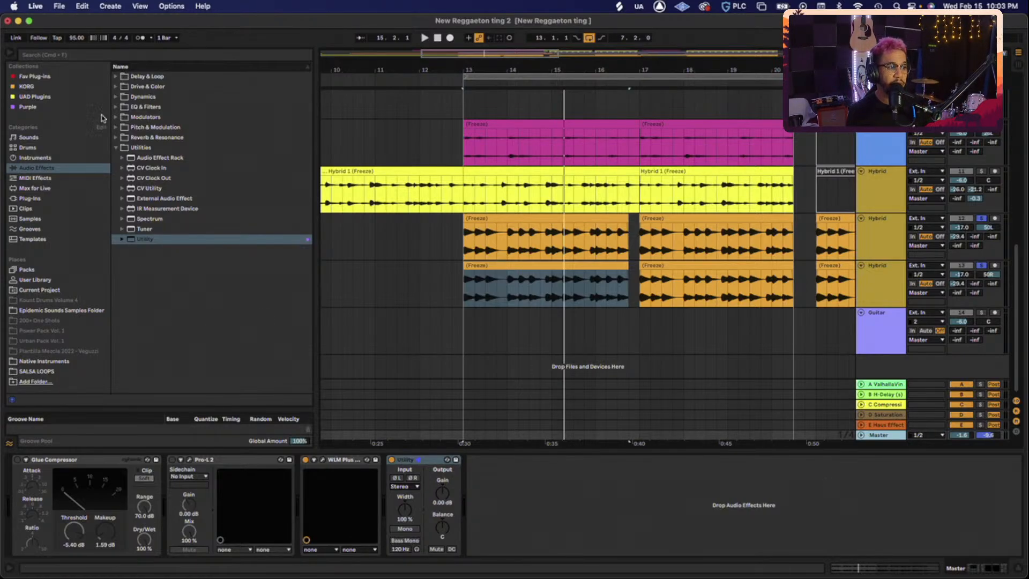
- Load the VSX room simulator from the favourite plug-ins onto the master
{"action": "left_click", "coordinate": [74, 79]}
{"action": "scroll", "coordinate": [166, 304], "scroll_direction": "down", "scroll_amount": 12}
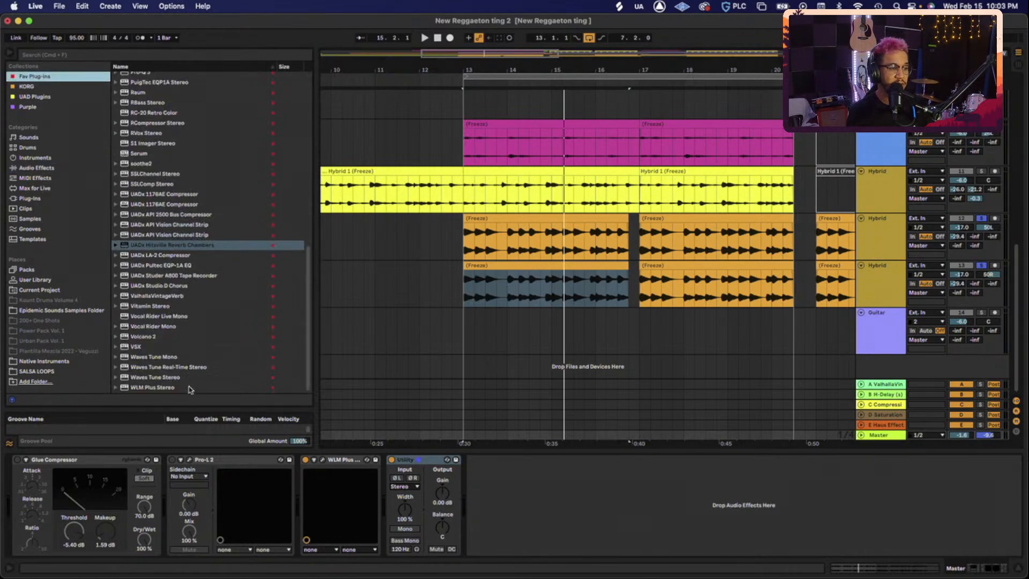
{"action": "left_click", "coordinate": [148, 348]}
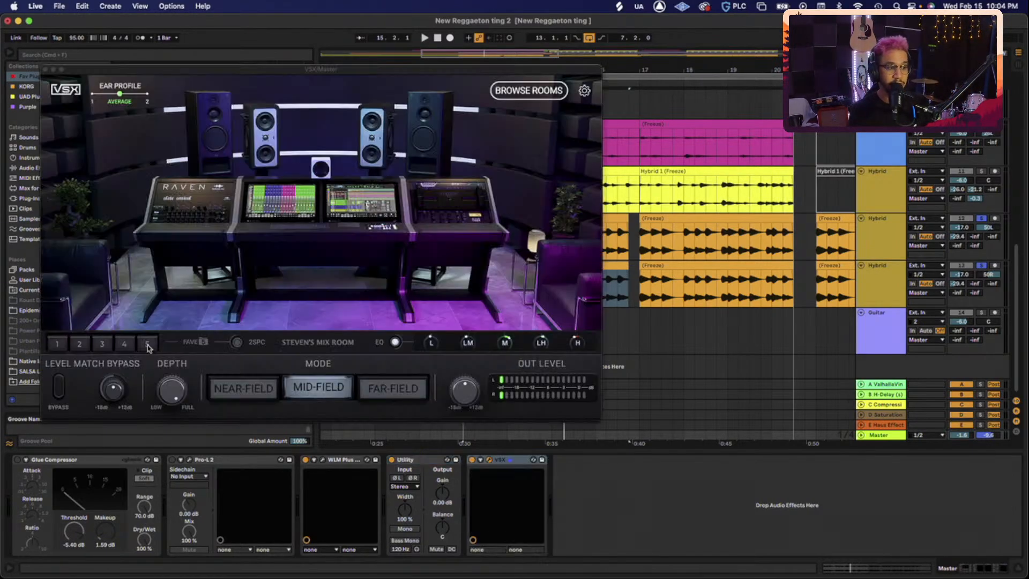
- Delete the Utility device from the master chain and move the VSX window aside
{"action": "left_click", "coordinate": [427, 461]}
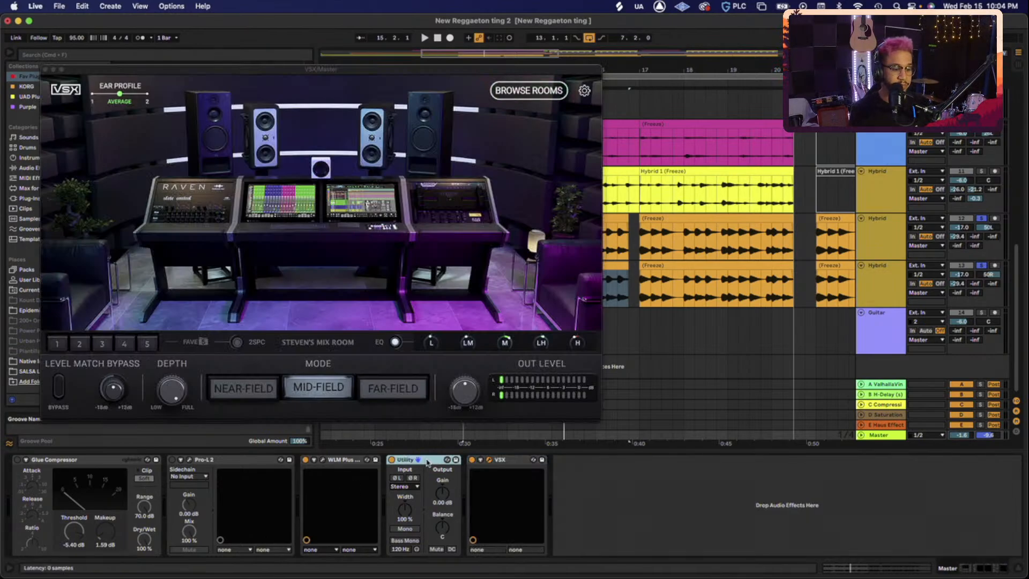
{"action": "key", "text": "Delete"}
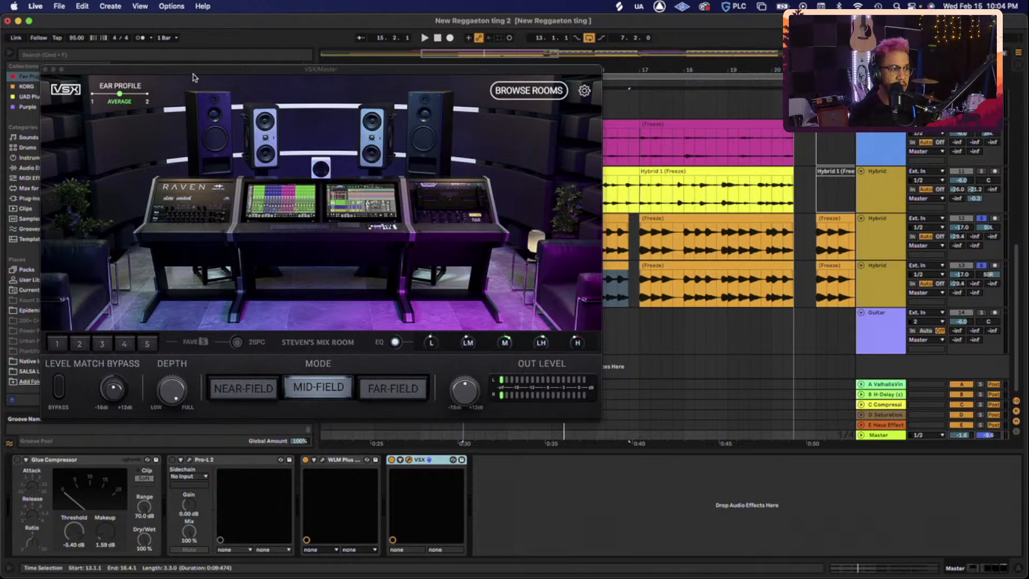
{"action": "left_click_drag", "start_coordinate": [196, 69], "coordinate": [318, 65]}
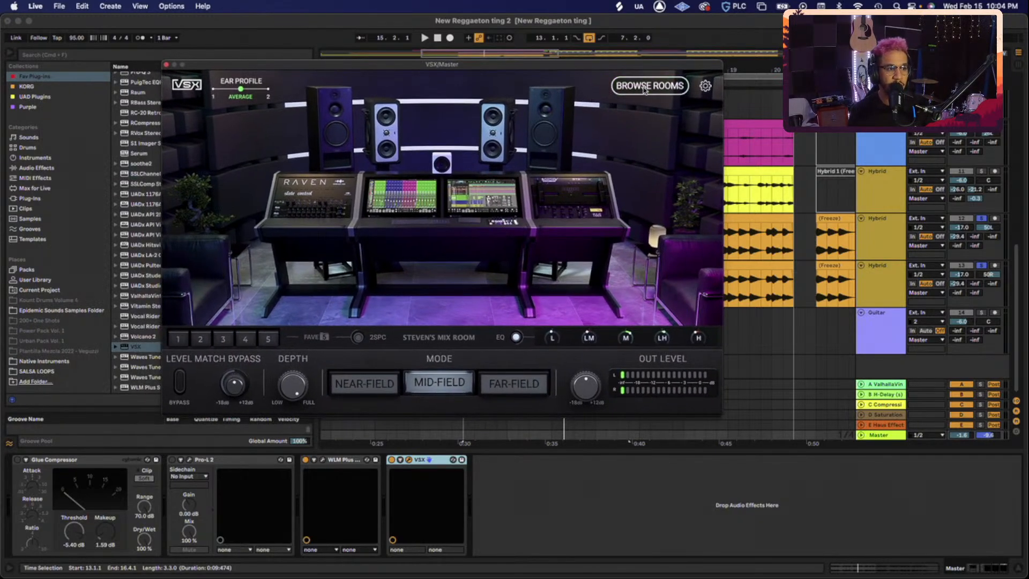
- Open VSX's room library and scroll across to the NRG, Club and SUV rooms
{"action": "left_click", "coordinate": [645, 88]}
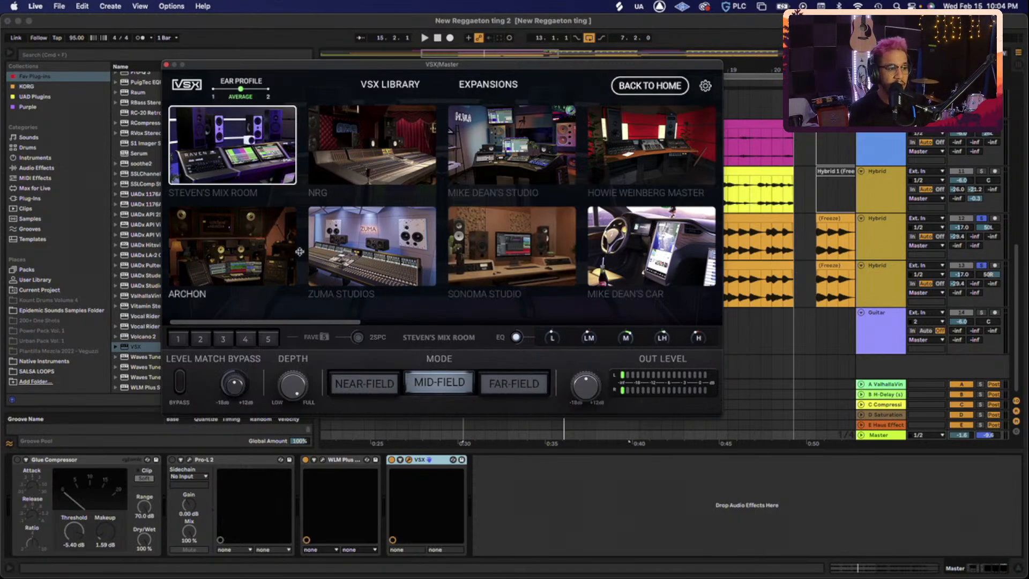
{"action": "scroll", "coordinate": [440, 246], "scroll_direction": "right", "scroll_amount": 4}
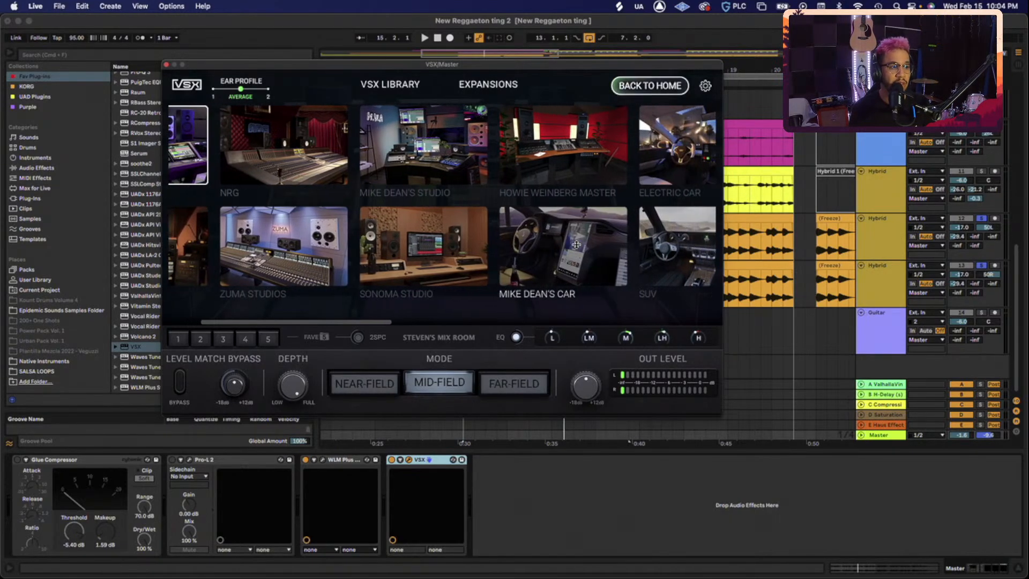
{"action": "scroll", "coordinate": [576, 244], "scroll_direction": "right", "scroll_amount": 4}
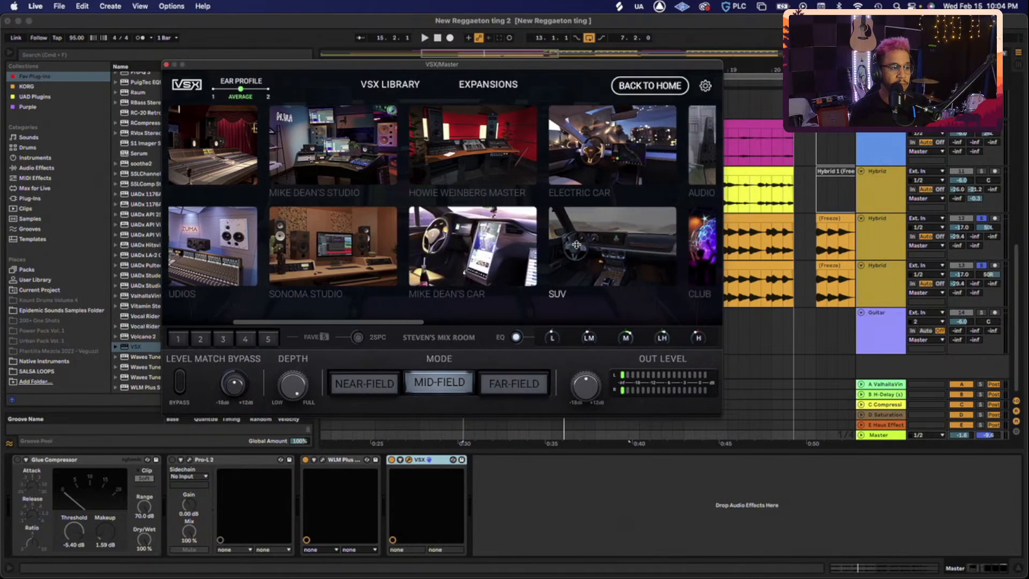
{"action": "scroll", "coordinate": [576, 244], "scroll_direction": "right", "scroll_amount": 6}
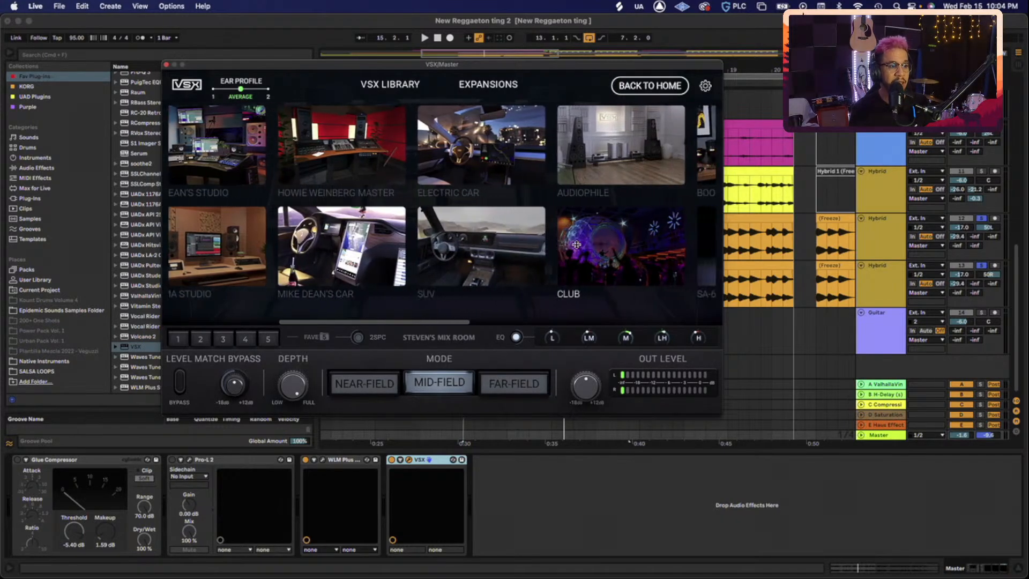
{"action": "scroll", "coordinate": [576, 244], "scroll_direction": "right", "scroll_amount": 1}
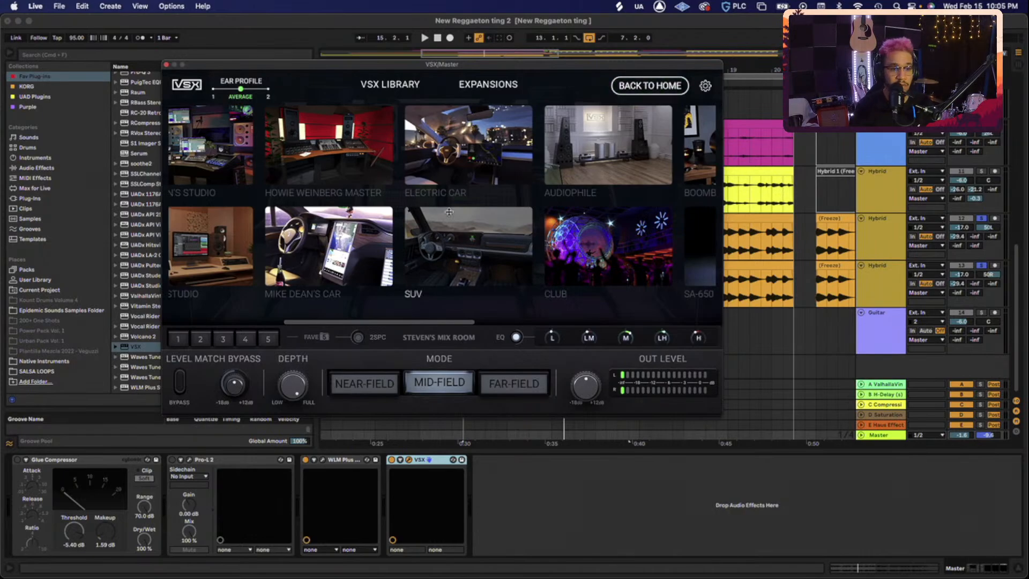
- Audition VSX's Mike Dean's Car room, then undo to restore the Utility device
{"action": "left_click", "coordinate": [471, 153]}
{"action": "left_click", "coordinate": [329, 257]}
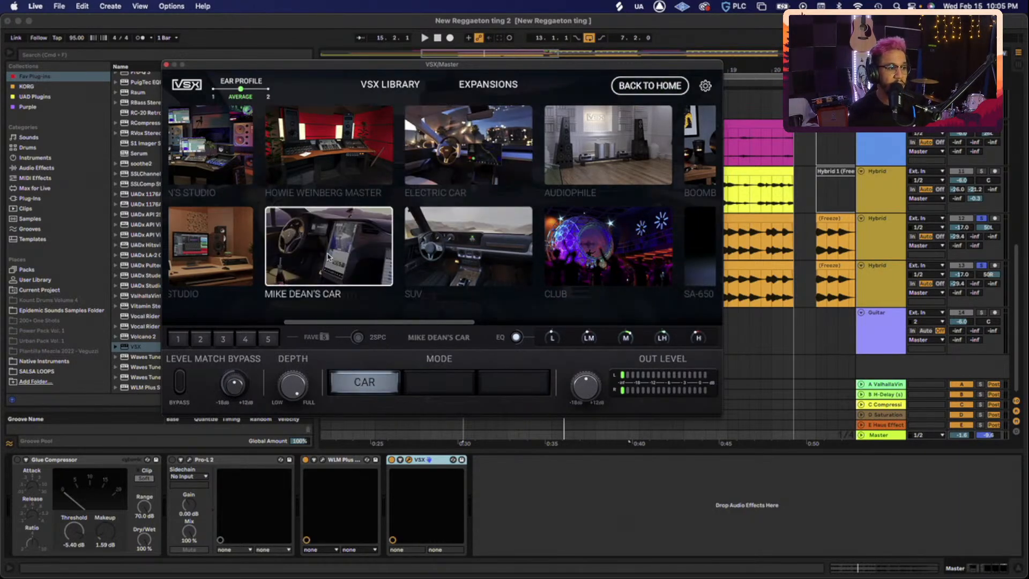
{"action": "left_click", "coordinate": [355, 245]}
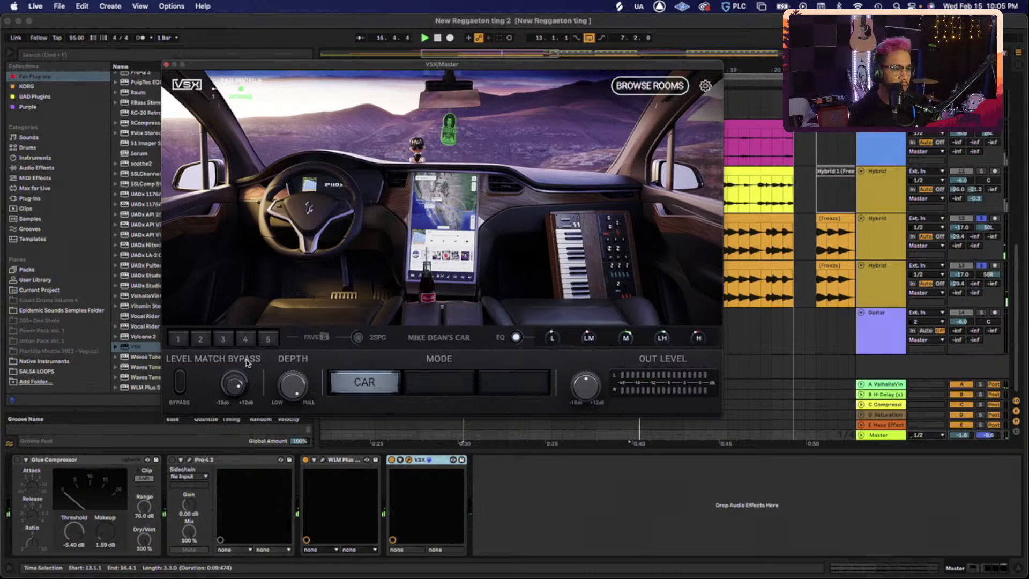
{"action": "key", "text": "super+v"}
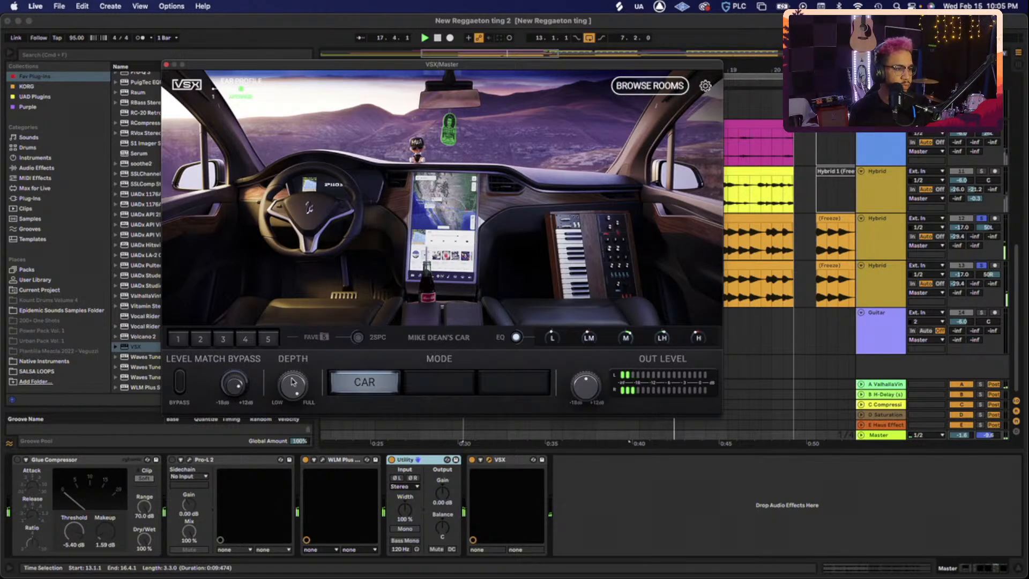
- Remove VSX, then reload it from the plug-in list after Utility on the master
{"action": "key", "text": "Delete"}
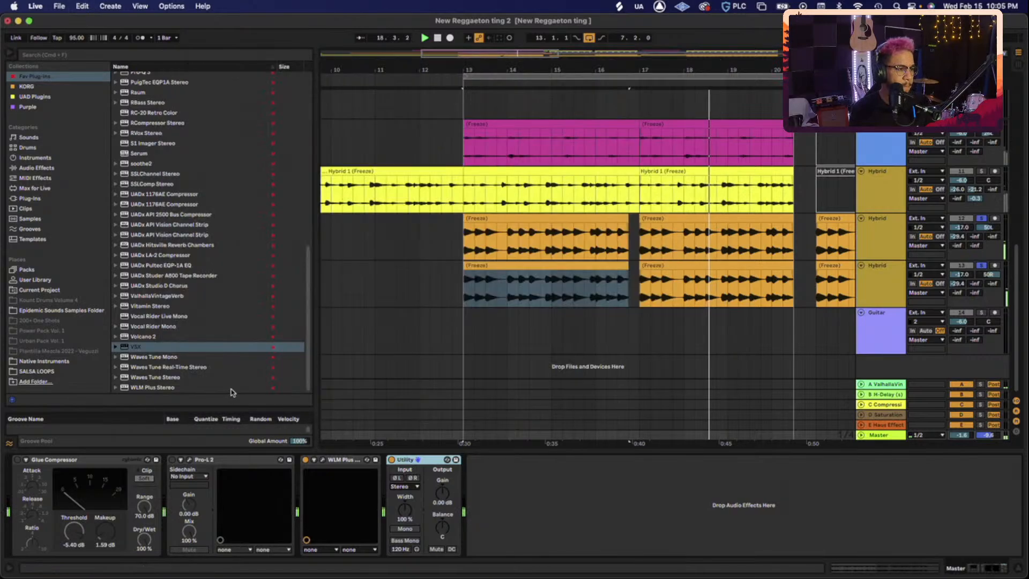
{"action": "left_click", "coordinate": [155, 348]}
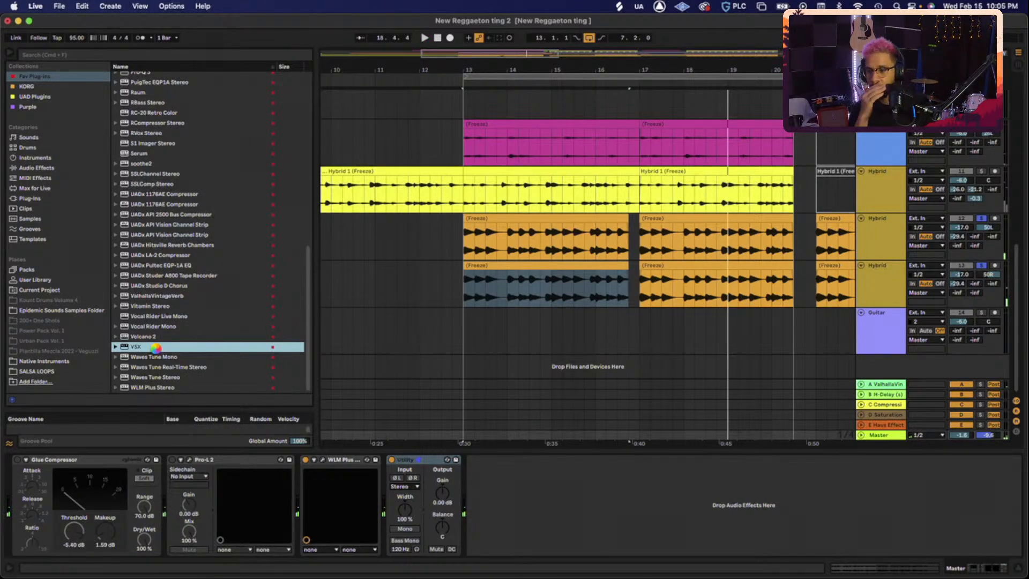
{"action": "double_click", "coordinate": [155, 348]}
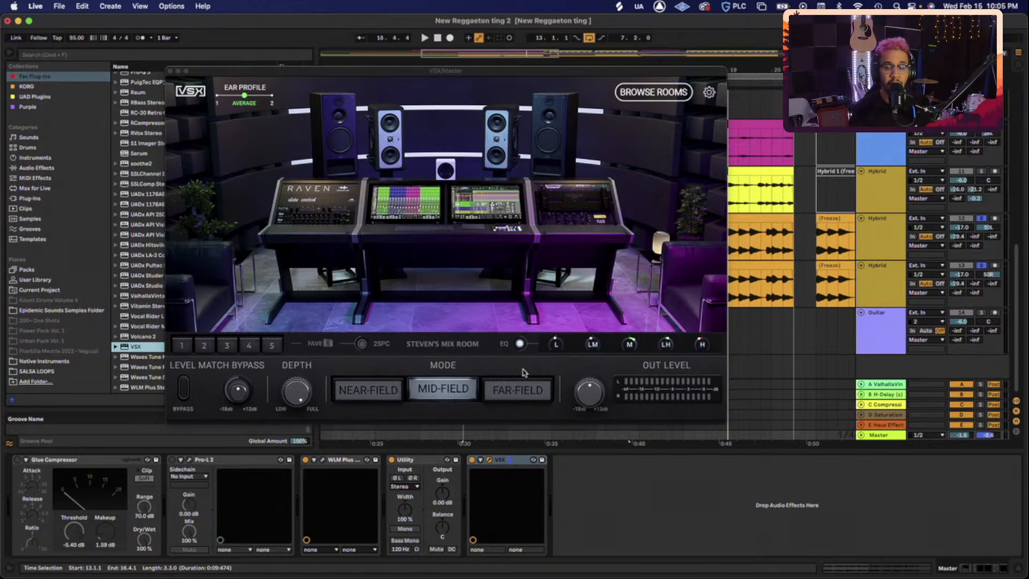
- Set VSX to Mike Dean's Car room in Car mode and start playback
{"action": "left_click", "coordinate": [673, 97]}
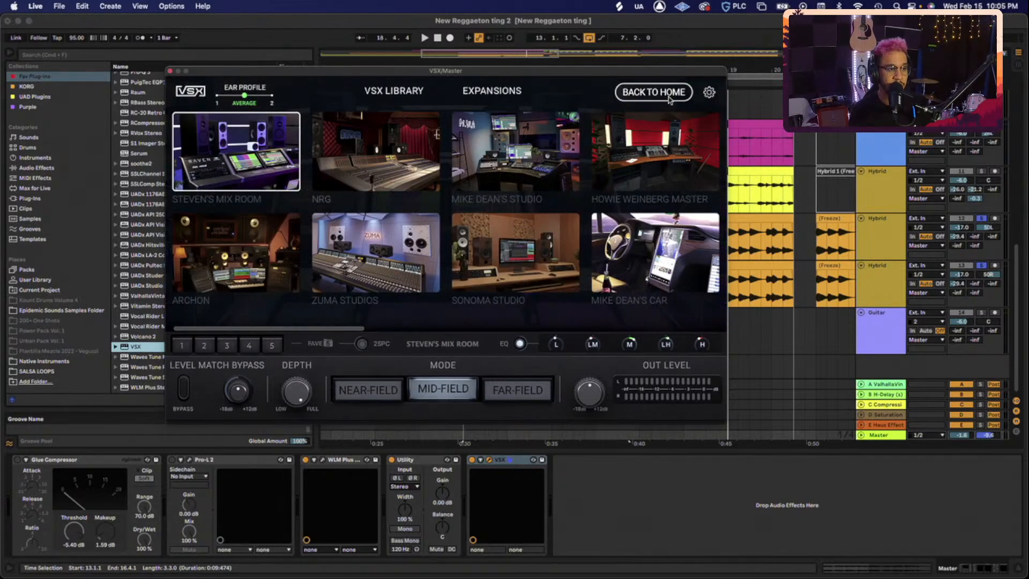
{"action": "left_click", "coordinate": [888, 438]}
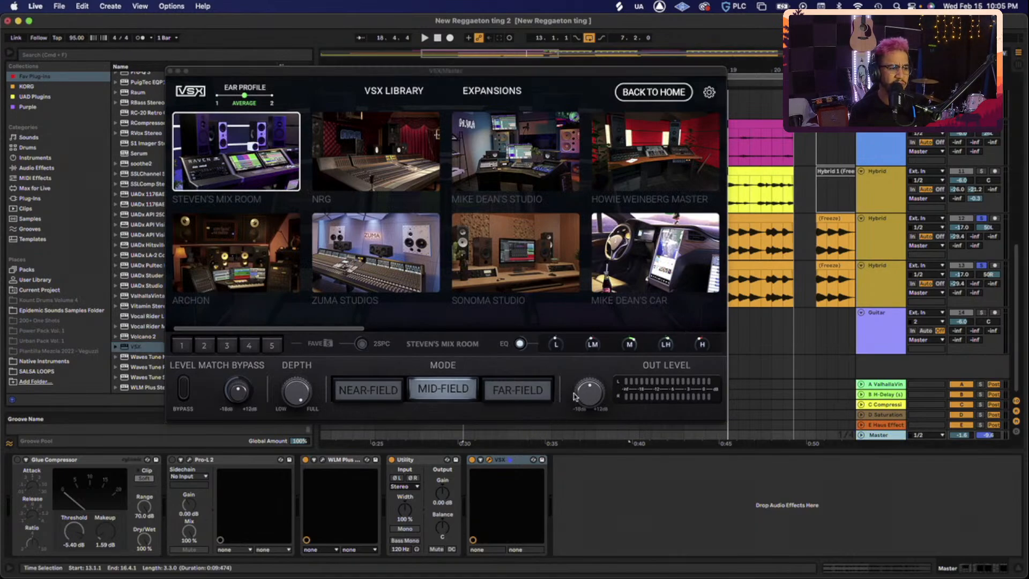
{"action": "left_click", "coordinate": [654, 252]}
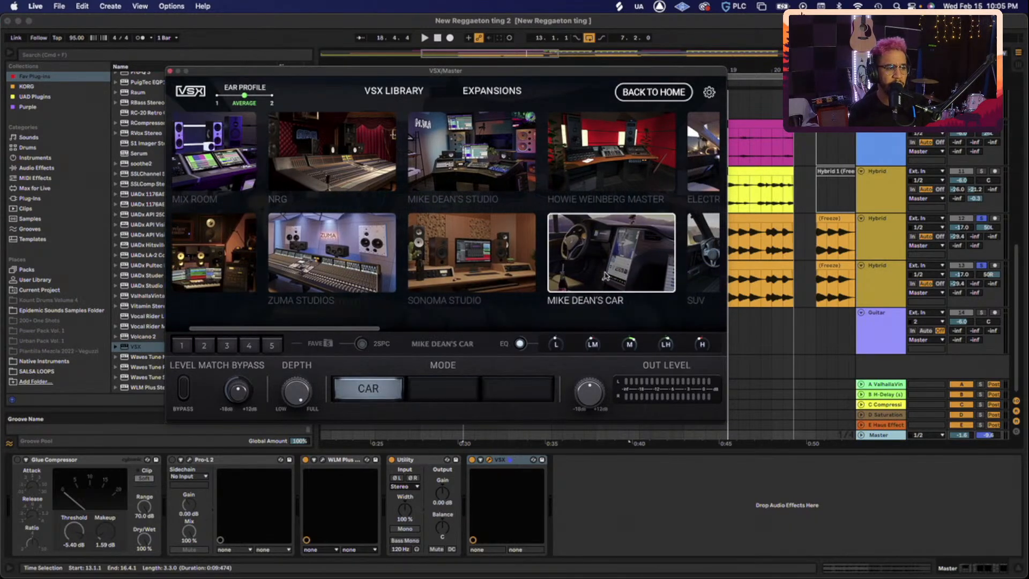
{"action": "left_click", "coordinate": [653, 92]}
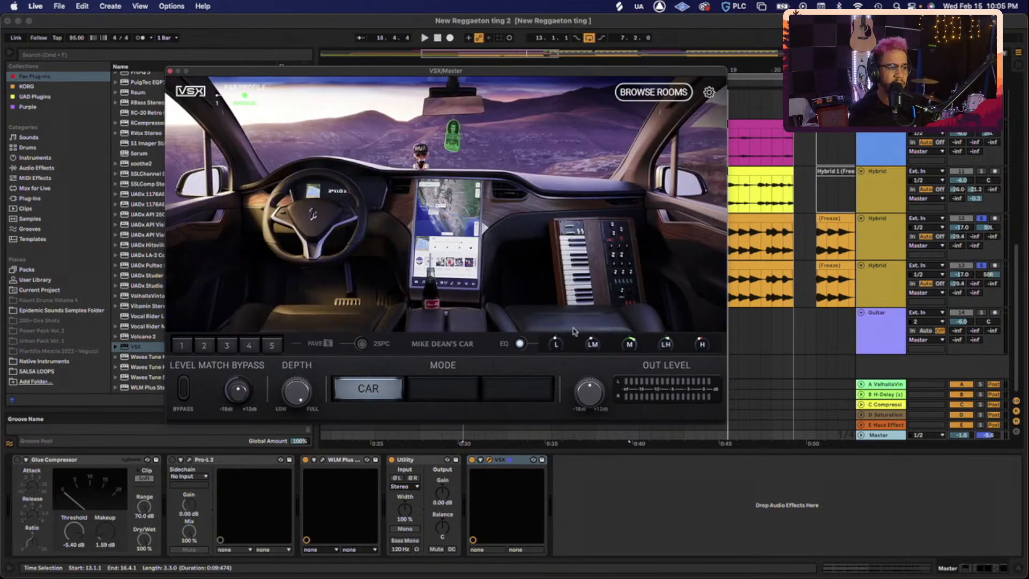
{"action": "key", "text": "space"}
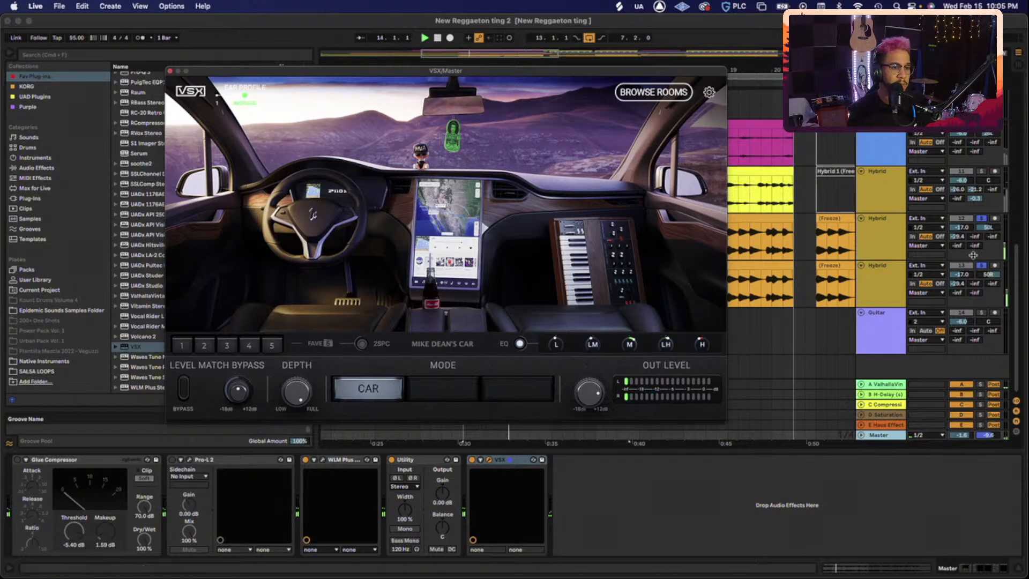
- Unsolo tracks 13 and 12, move VSX ahead of Utility, and stop playback
{"action": "left_click", "coordinate": [980, 266]}
{"action": "left_click", "coordinate": [981, 218]}
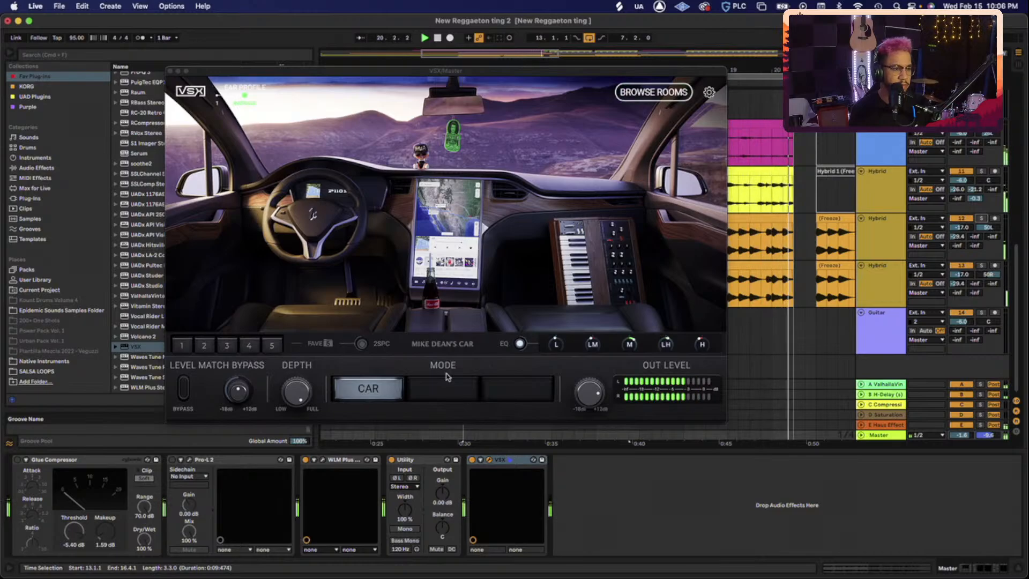
{"action": "left_click", "coordinate": [508, 461]}
{"action": "left_click_drag", "start_coordinate": [398, 469], "coordinate": [396, 470]}
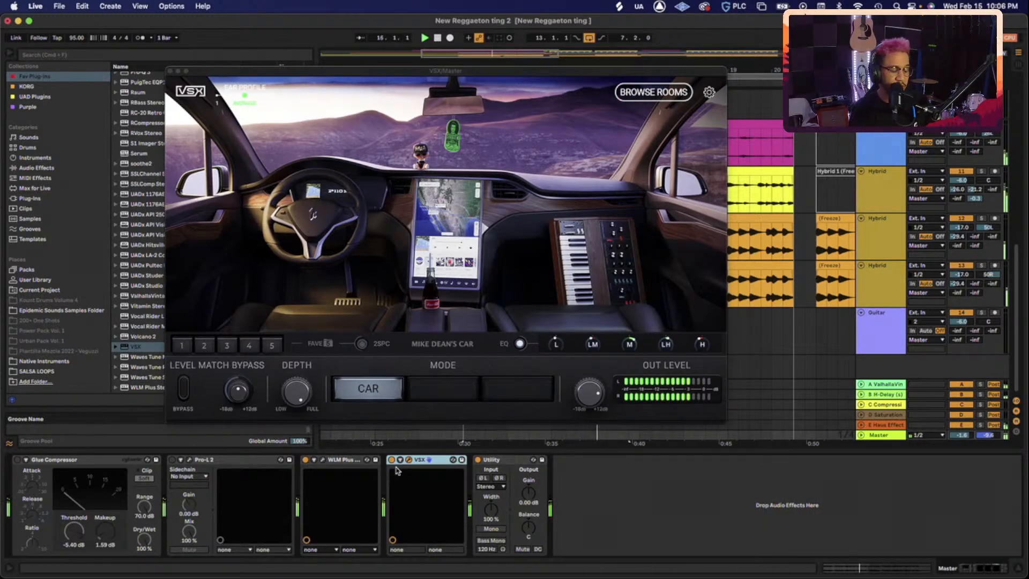
{"action": "key", "text": "space"}
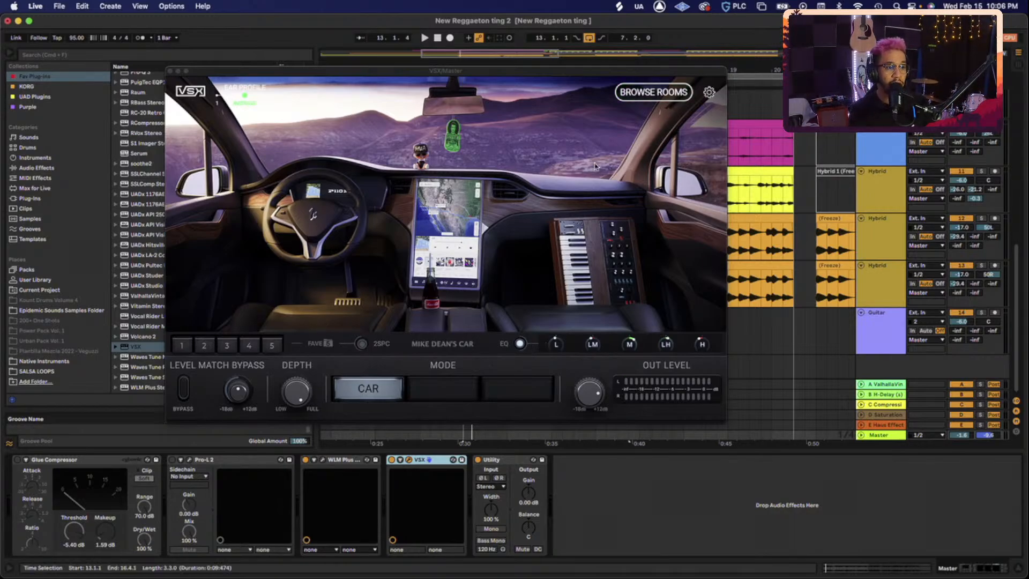
- Browse the VSX rooms to the headphones and select the HD-LINEAR profile
{"action": "left_click", "coordinate": [652, 93]}
{"action": "scroll", "coordinate": [519, 178], "scroll_direction": "right", "scroll_amount": 10}
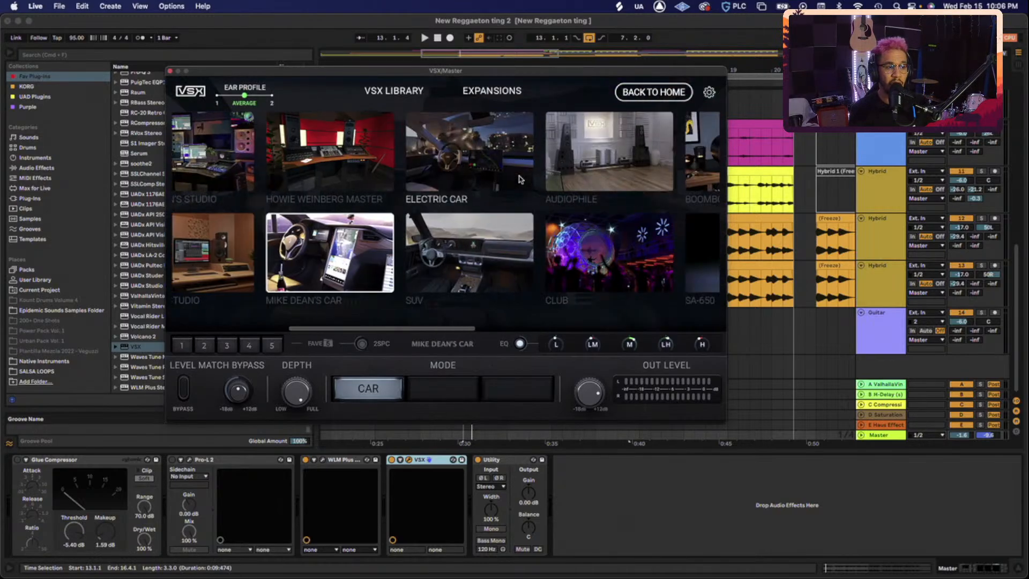
{"action": "scroll", "coordinate": [519, 178], "scroll_direction": "right", "scroll_amount": 5}
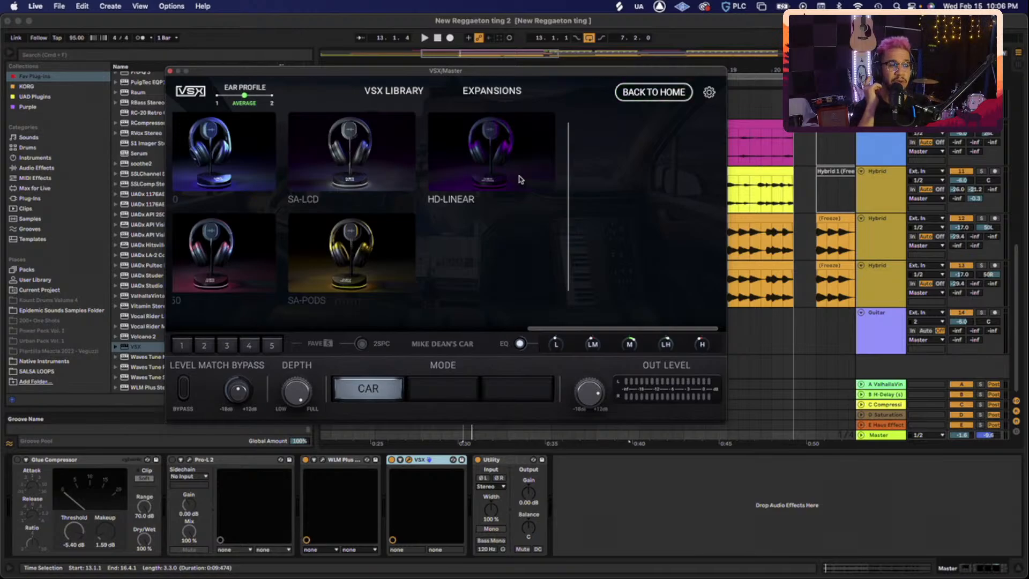
{"action": "left_click", "coordinate": [488, 160]}
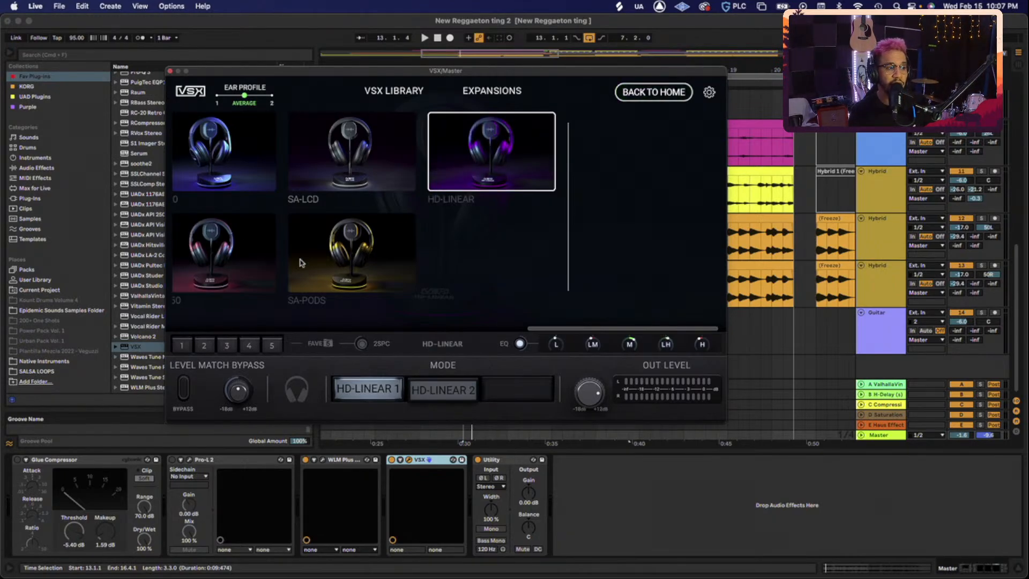
{"action": "scroll", "coordinate": [300, 263], "scroll_direction": "left", "scroll_amount": 4}
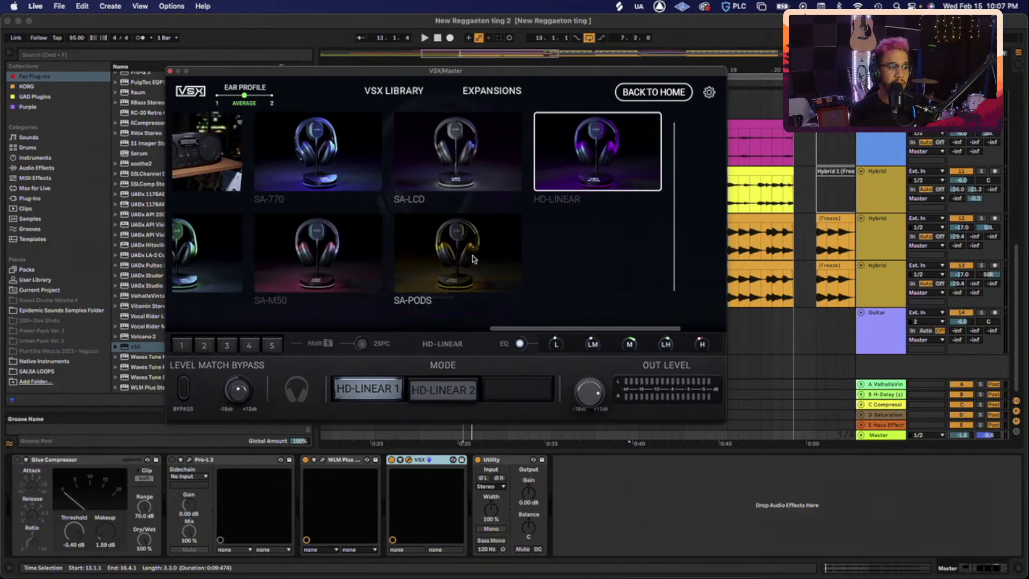
- Audition SA-PODS in Wireless and Wired modes, then switch to the Boombox room and replay
{"action": "left_click", "coordinate": [472, 259]}
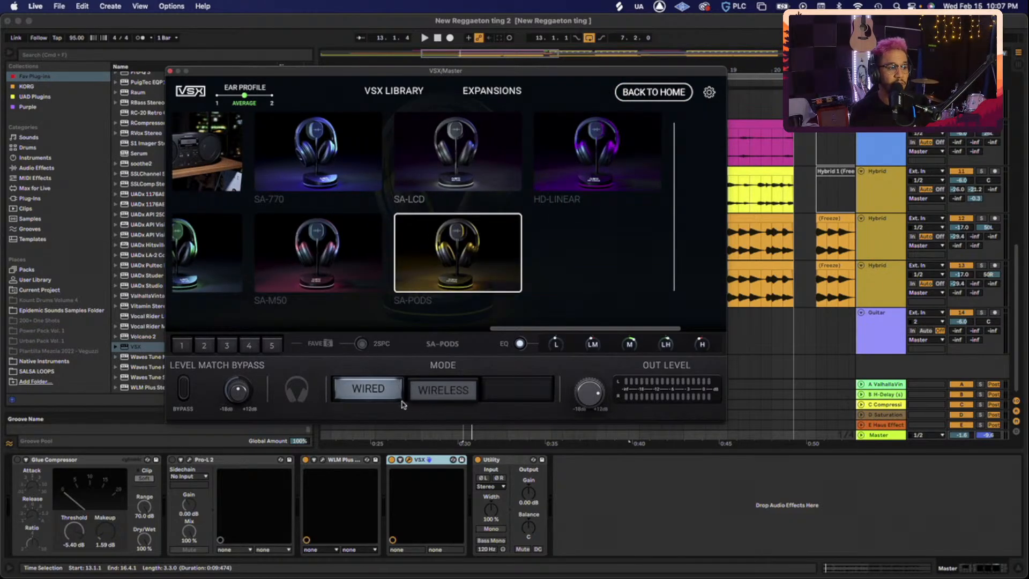
{"action": "key", "text": "space"}
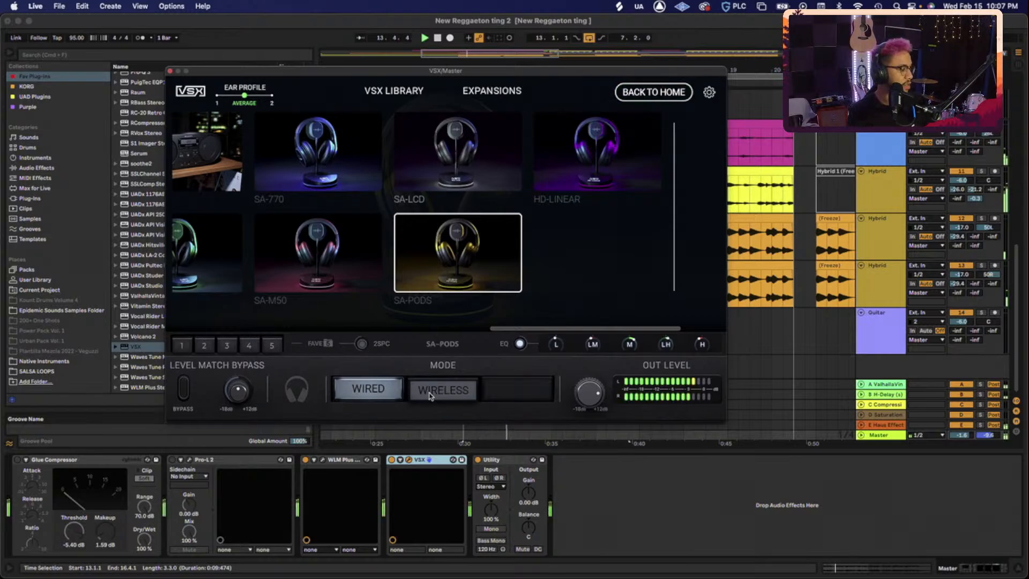
{"action": "left_click", "coordinate": [432, 399]}
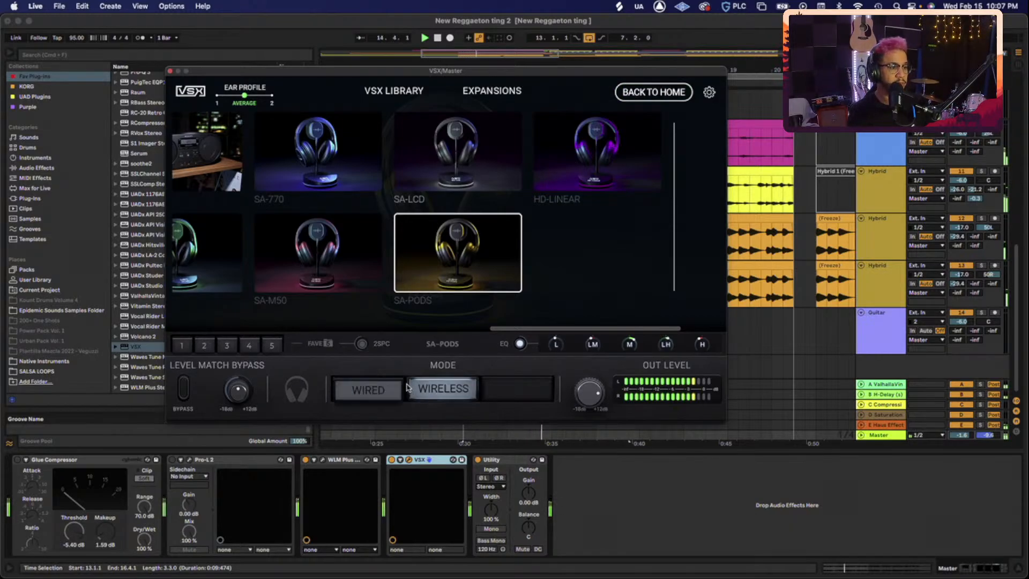
{"action": "left_click", "coordinate": [384, 390]}
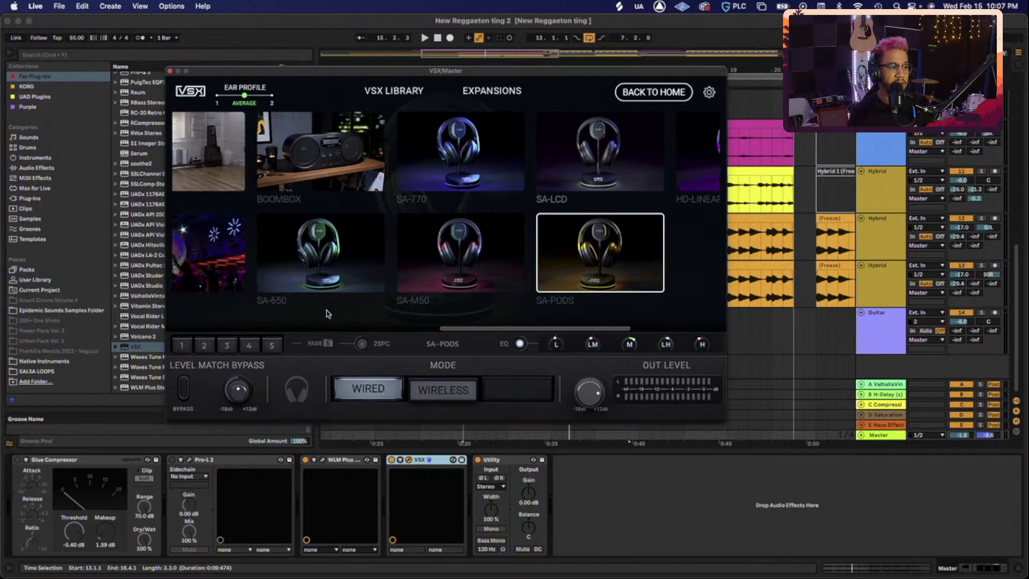
{"action": "left_click", "coordinate": [320, 166]}
{"action": "key", "text": "space"}
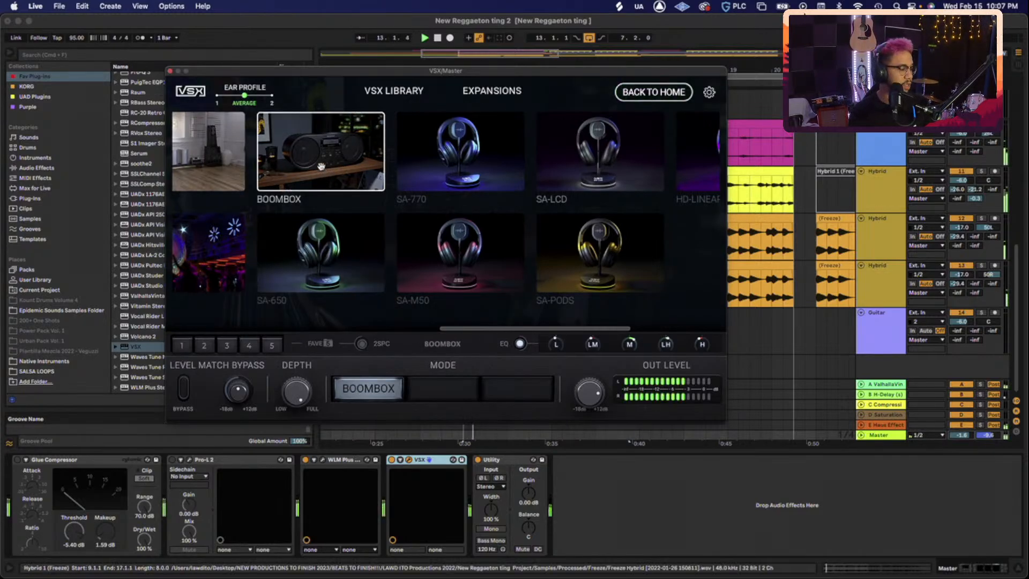